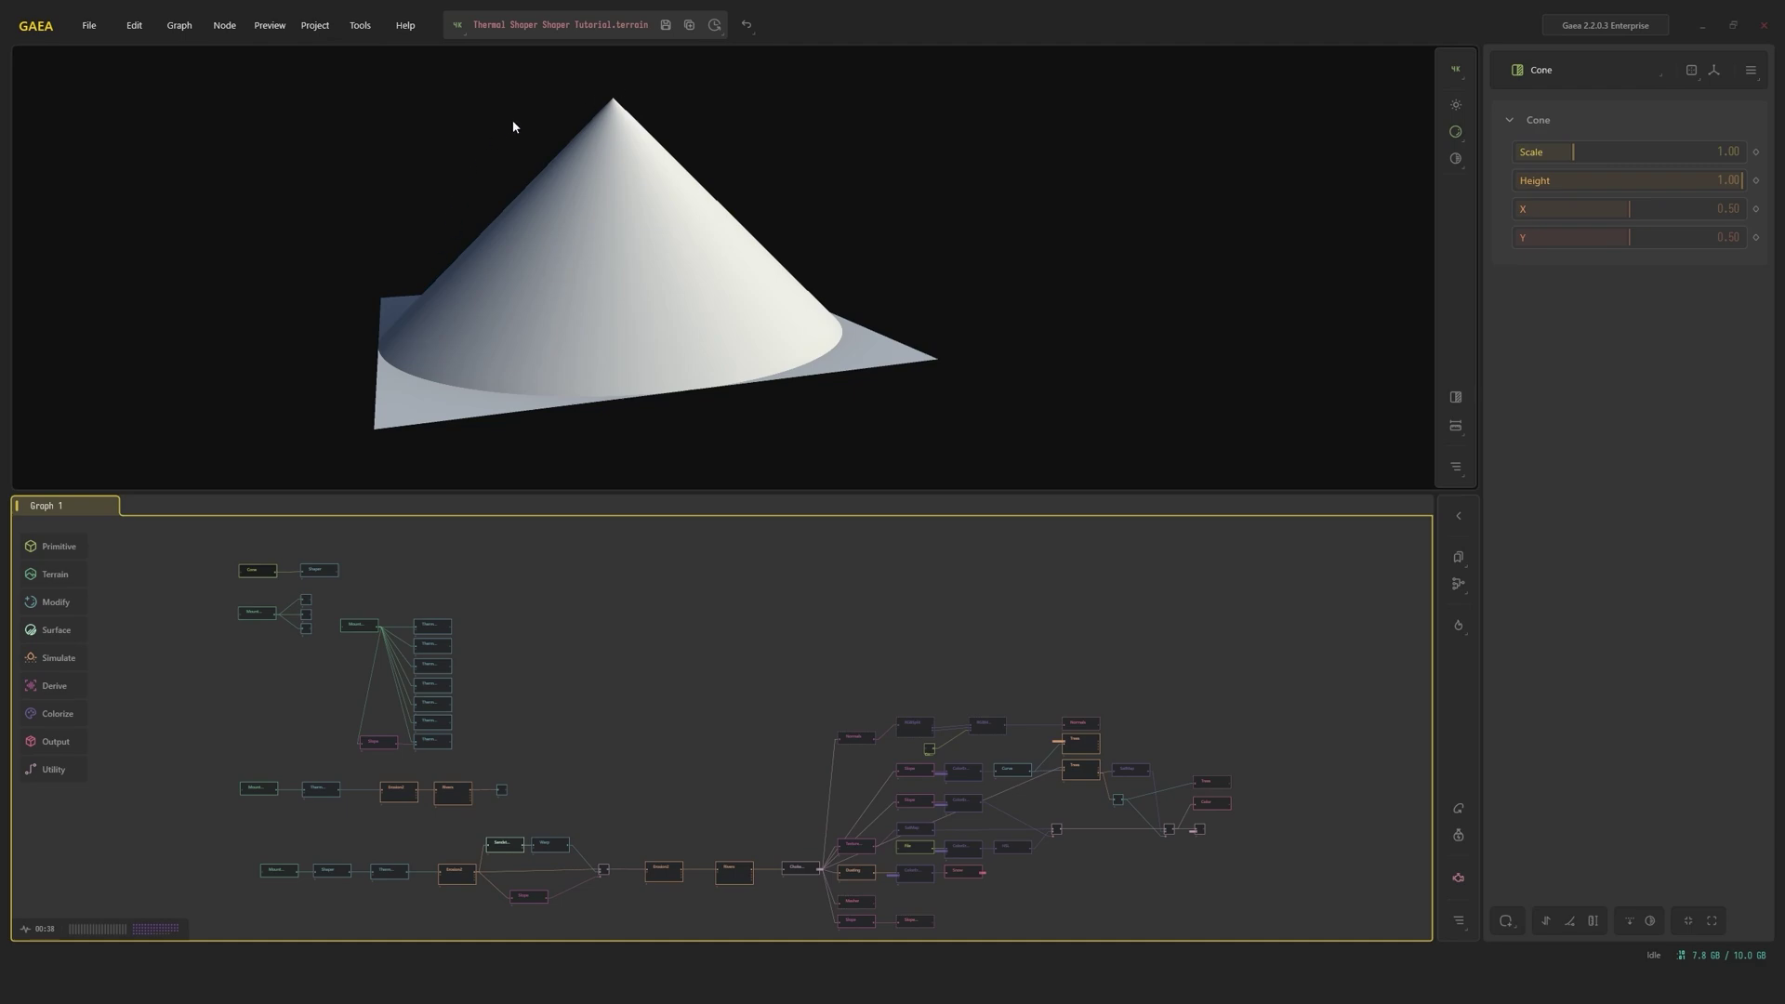
# Set the Shape of the Shaper node connected to the Cone to -0.29
pyautogui.scroll(3, 442, 576)
pyautogui.moveTo(442, 576); pyautogui.dragTo(889, 562, button='middle')
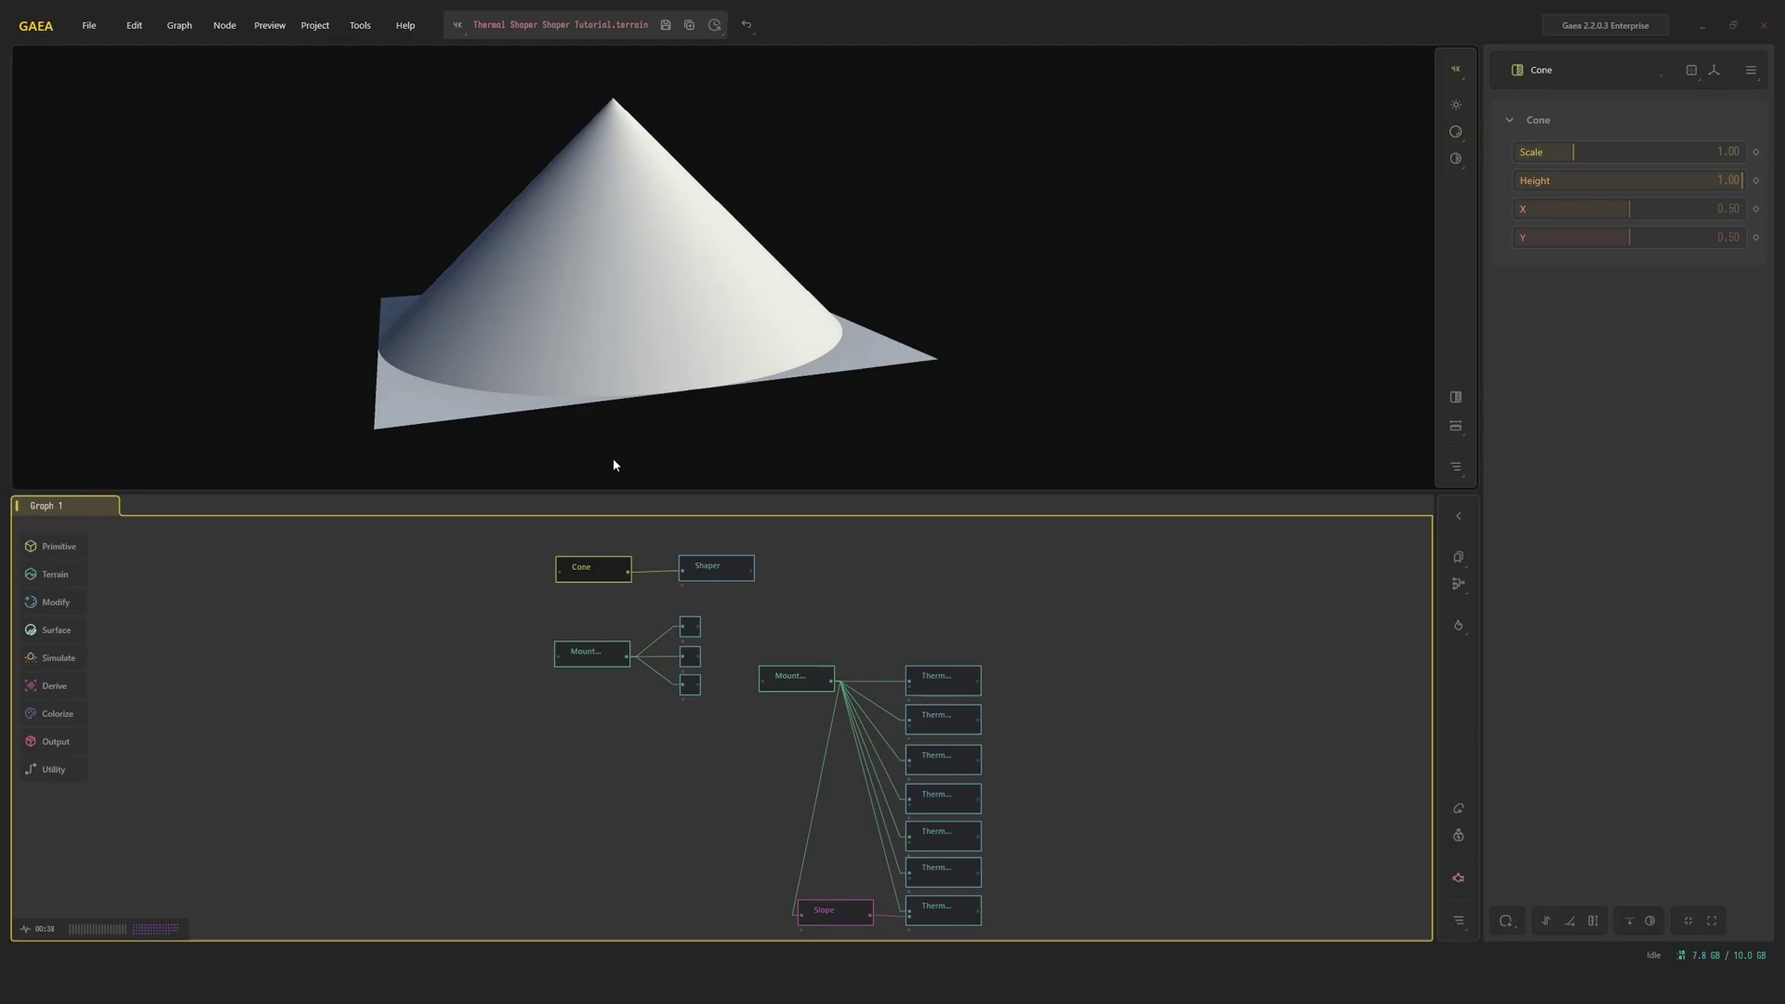
pyautogui.click(732, 569)
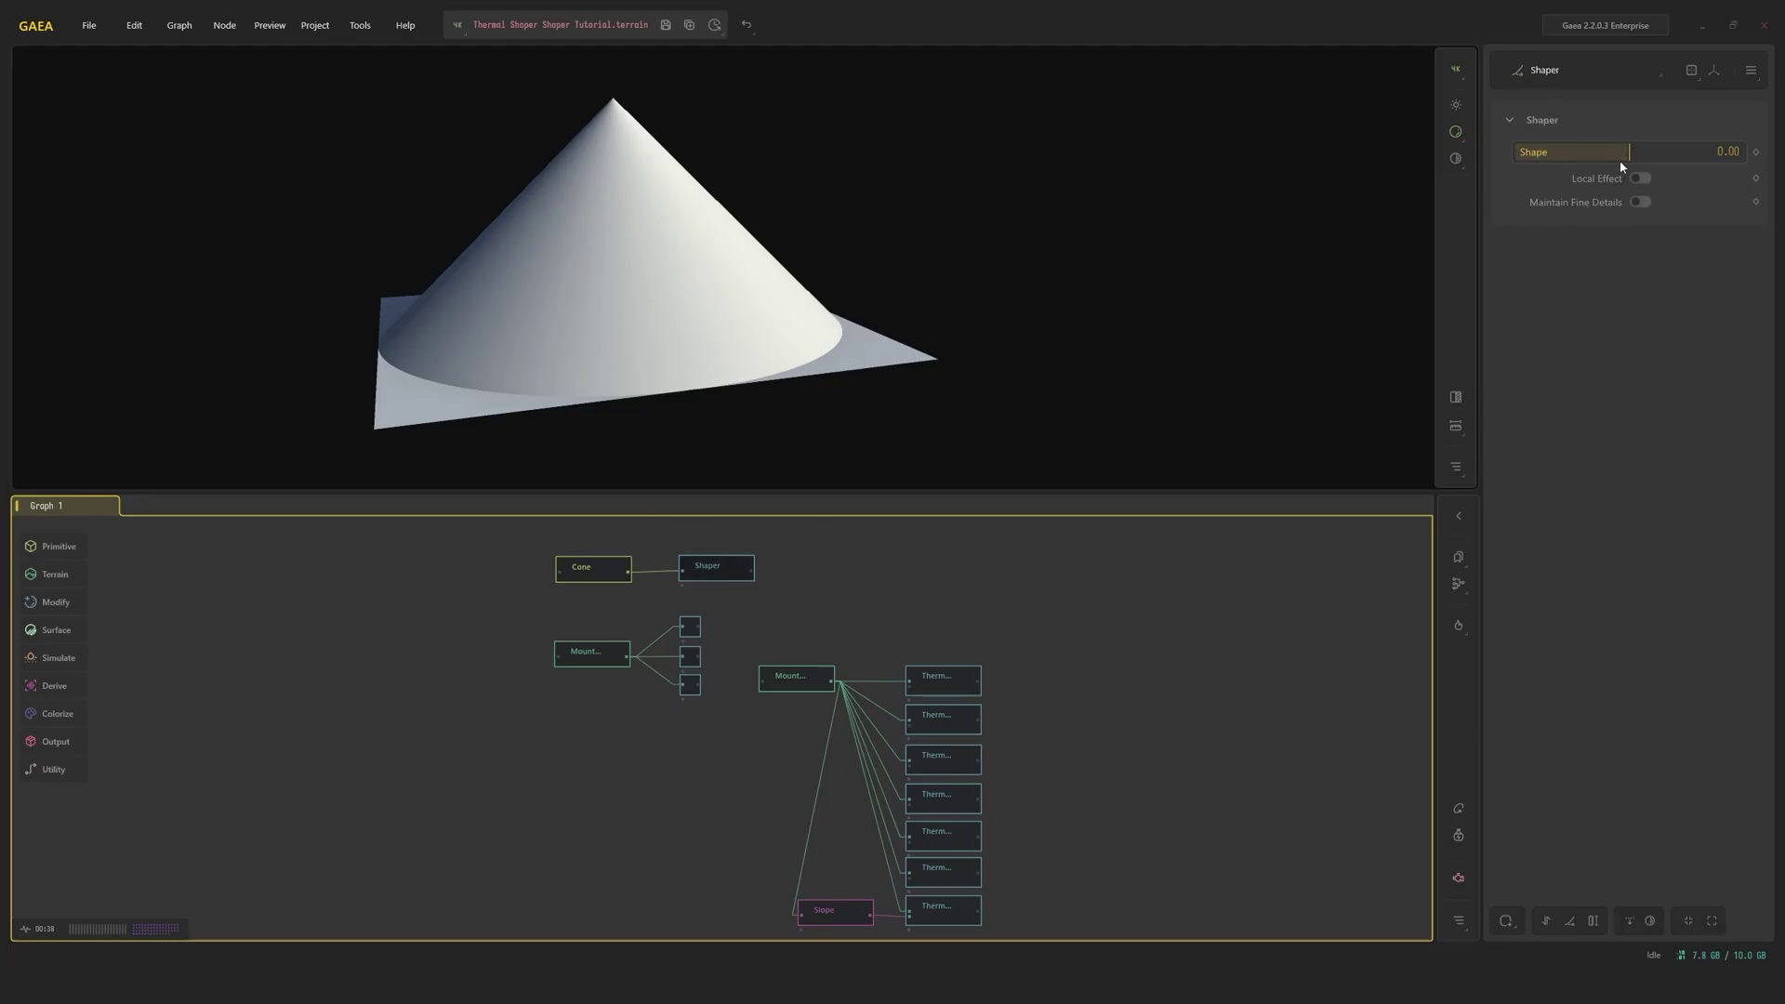
pyautogui.moveTo(1630, 152)
pyautogui.mouseDown()
pyautogui.moveTo(1681, 152)
pyautogui.moveTo(1598, 152)
pyautogui.mouseUp()
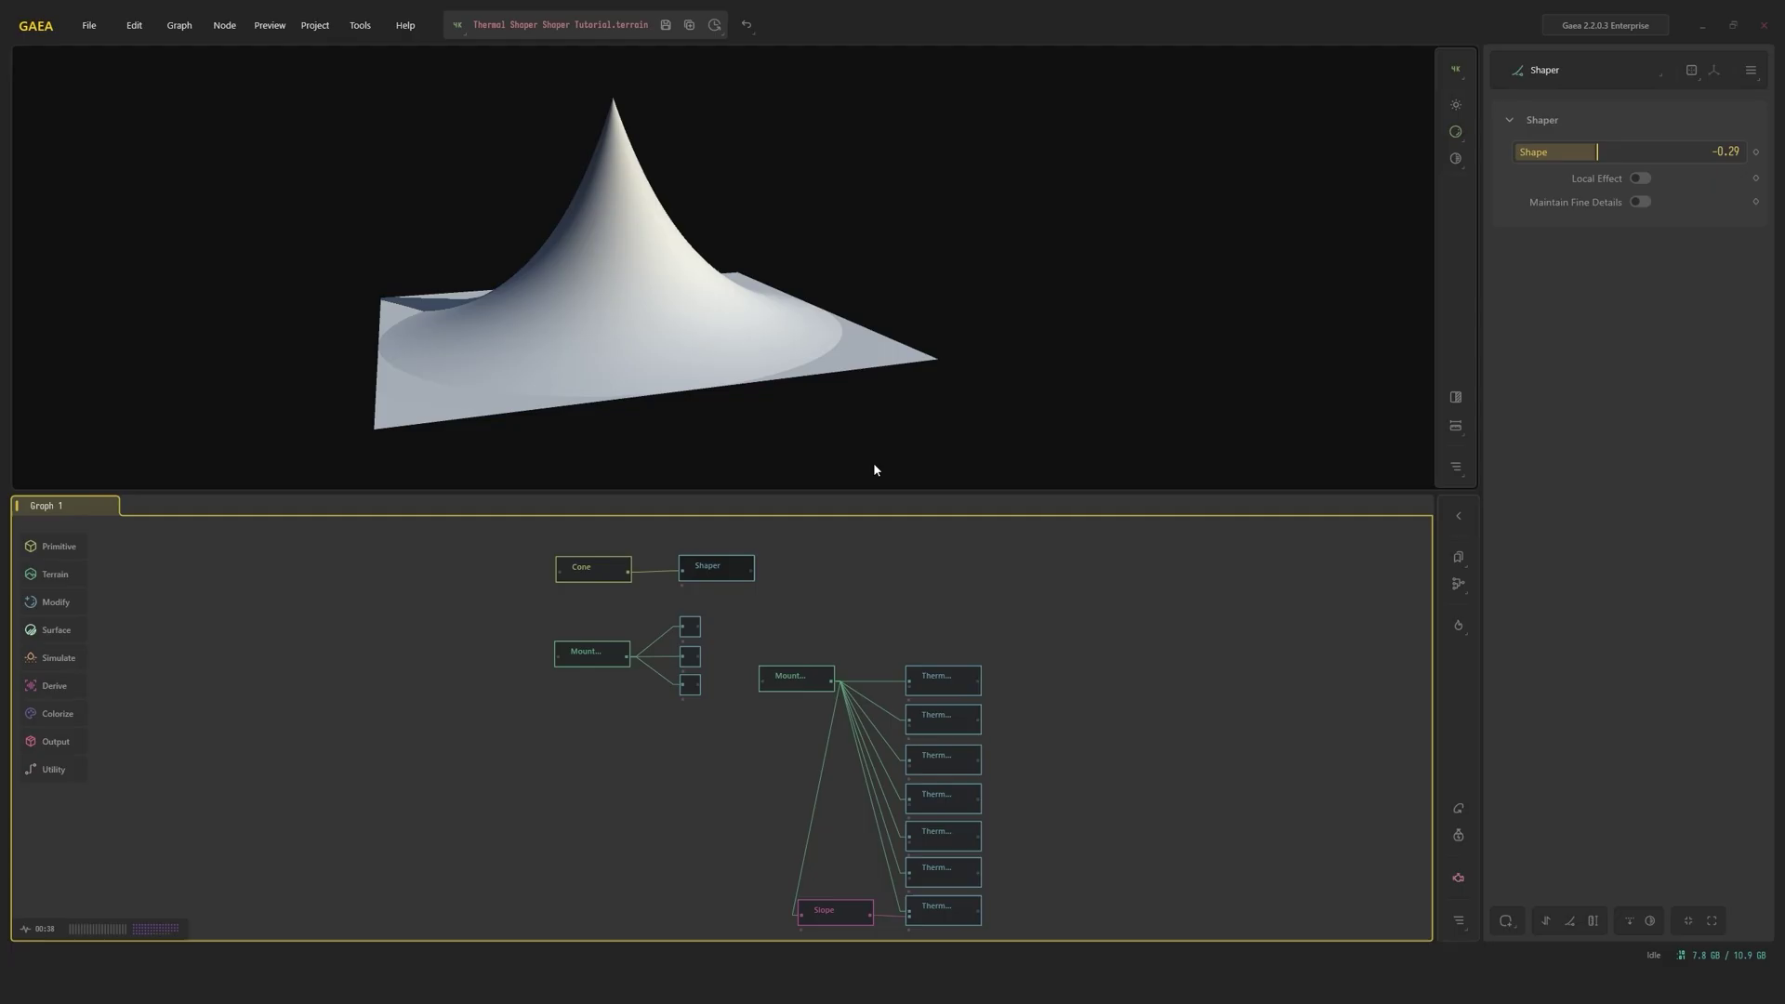
pyautogui.moveTo(731, 282); pyautogui.dragTo(988, 351)
pyautogui.scroll(-3, 947, 341)
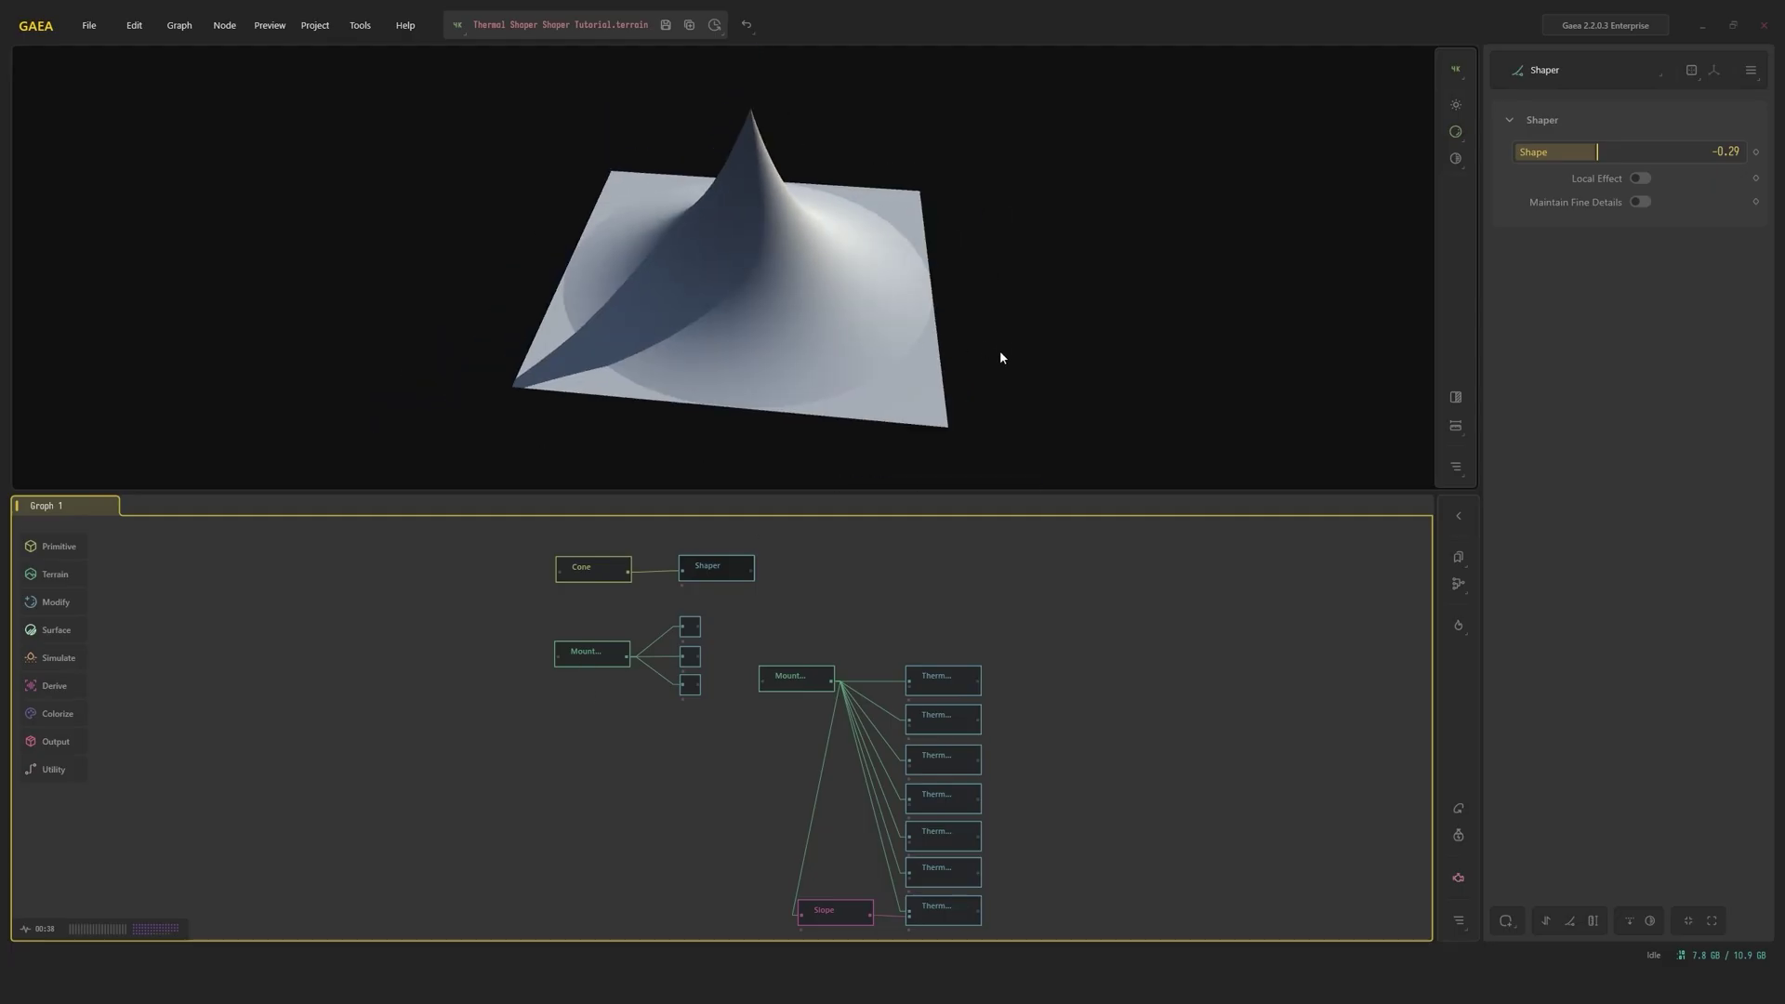
# Enable Local Effect and Maintain Fine Details on the Cone's Shaper node
pyautogui.click(1639, 178)
pyautogui.click(1640, 230)
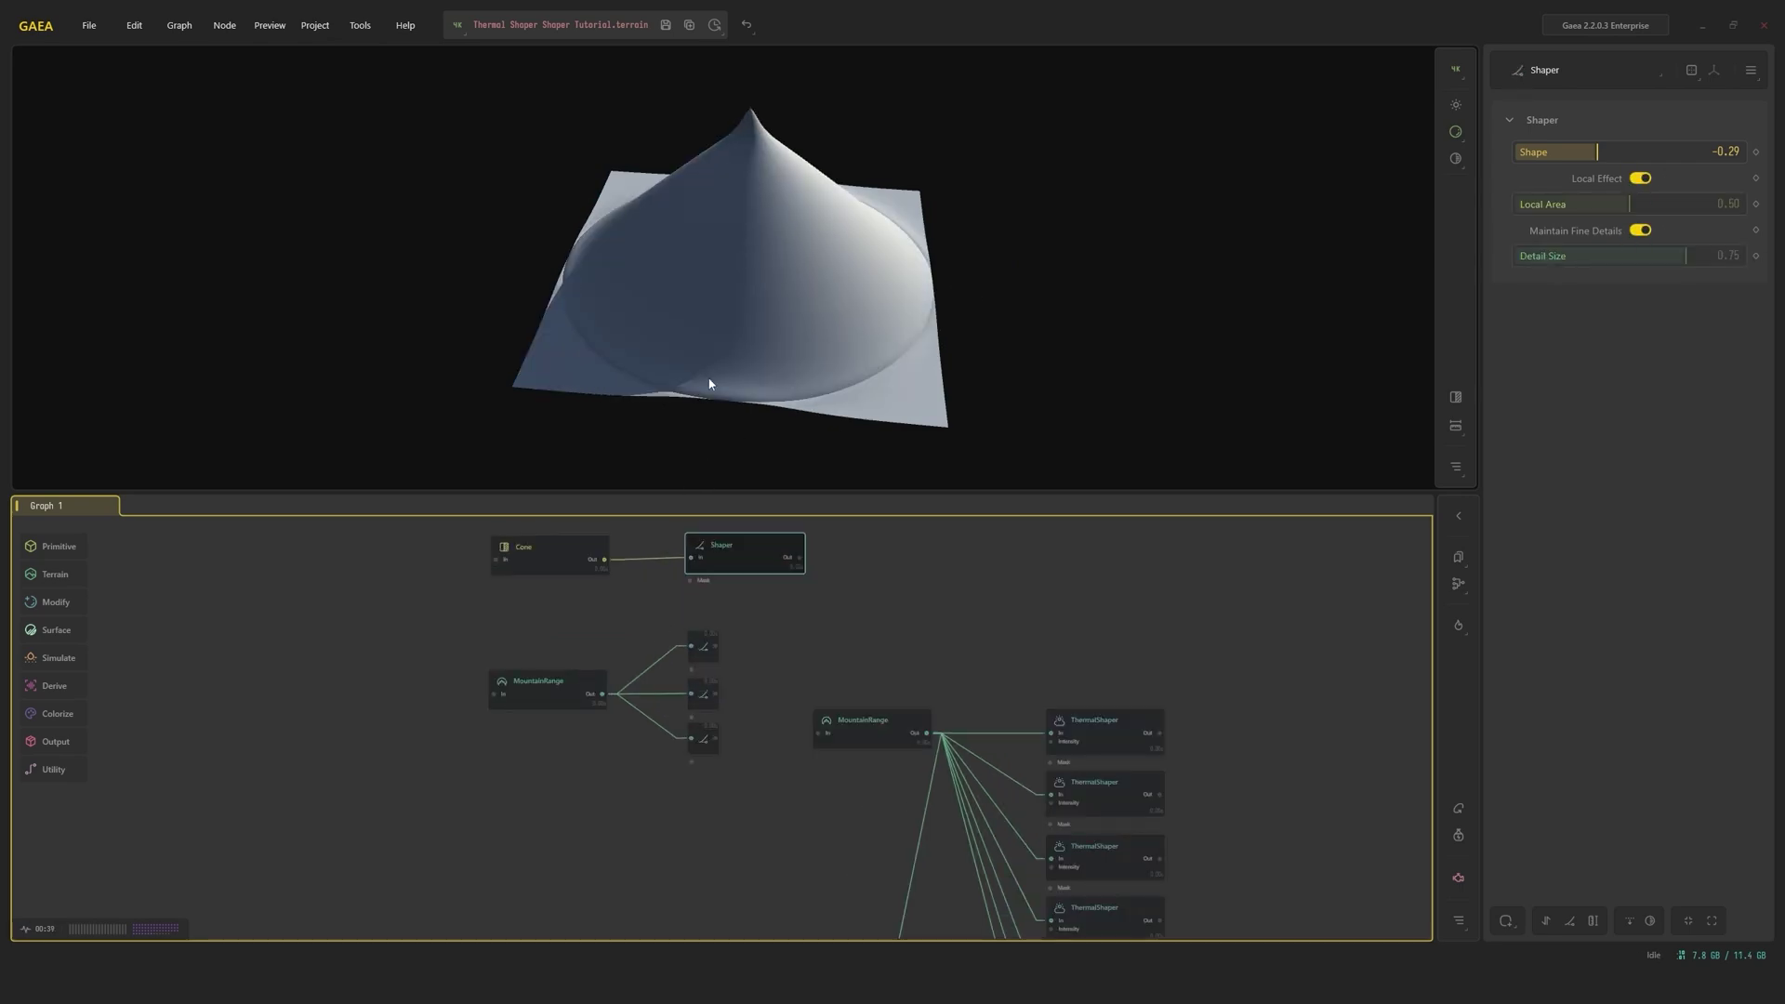
pyautogui.moveTo(709, 387); pyautogui.dragTo(677, 266)
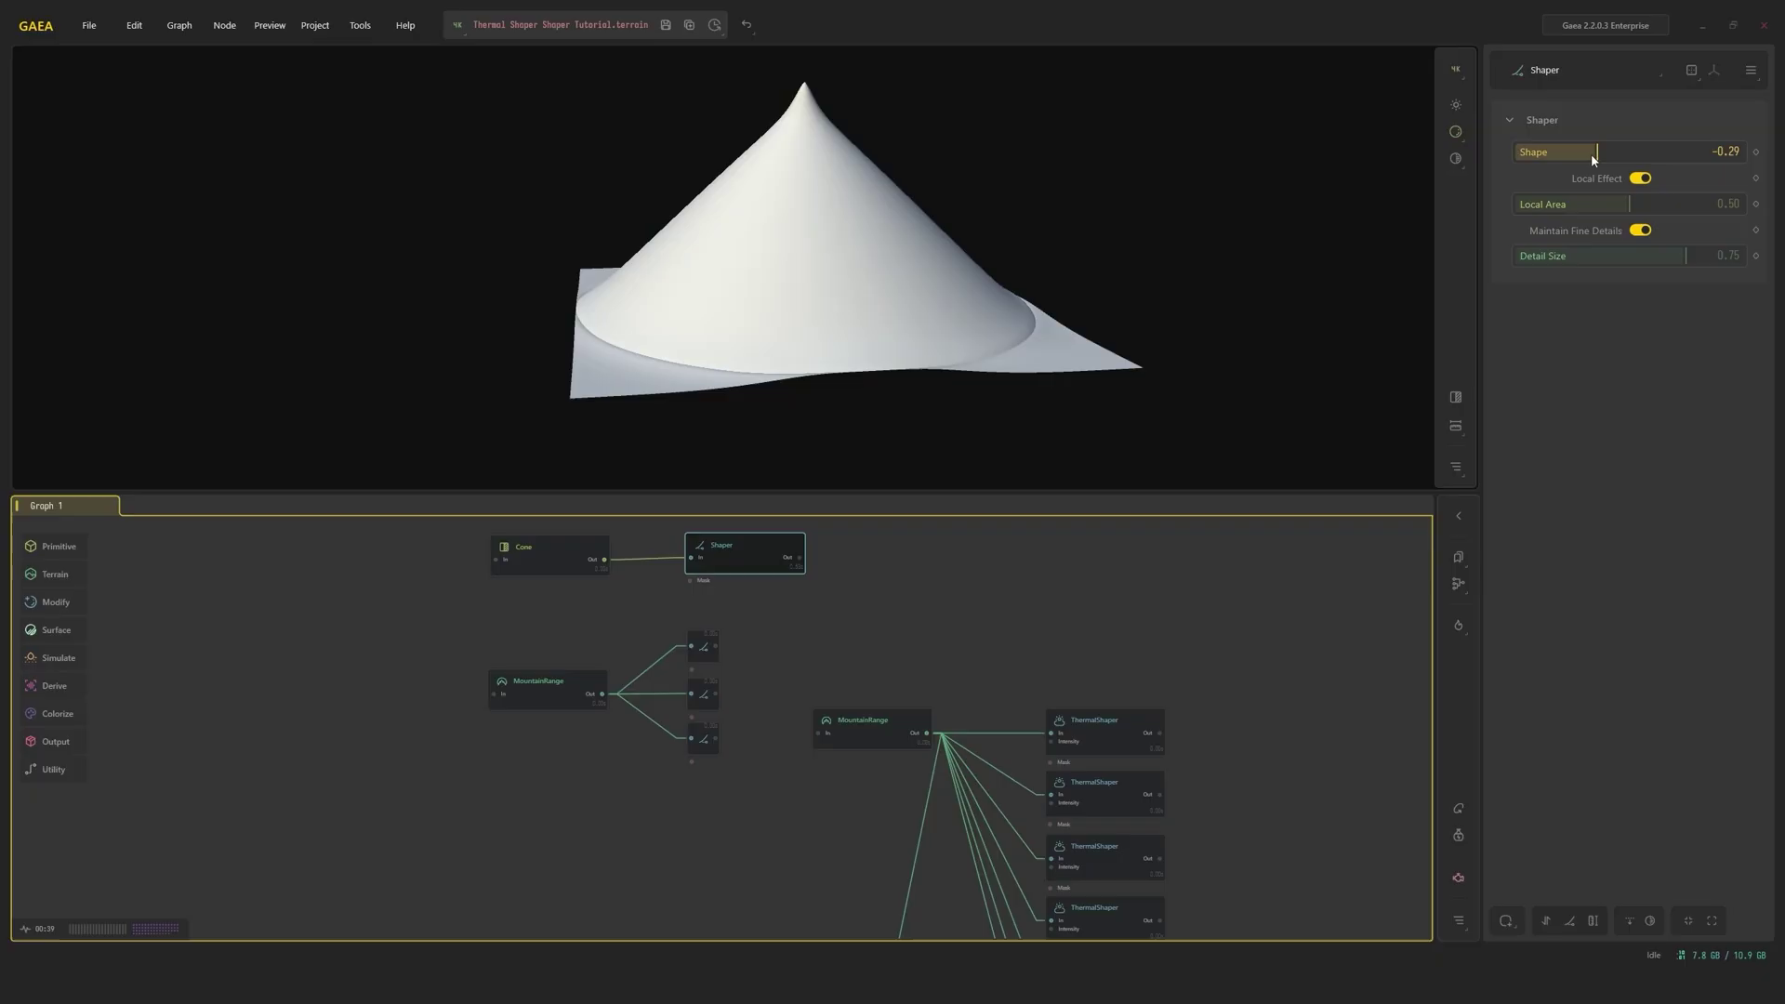
# Set the Cone's Shaper to Shape -0.69 and try Local Area values up to 0.86, ending at 0.15
pyautogui.moveTo(1592, 154); pyautogui.dragTo(1552, 152)
pyautogui.click(1601, 205)
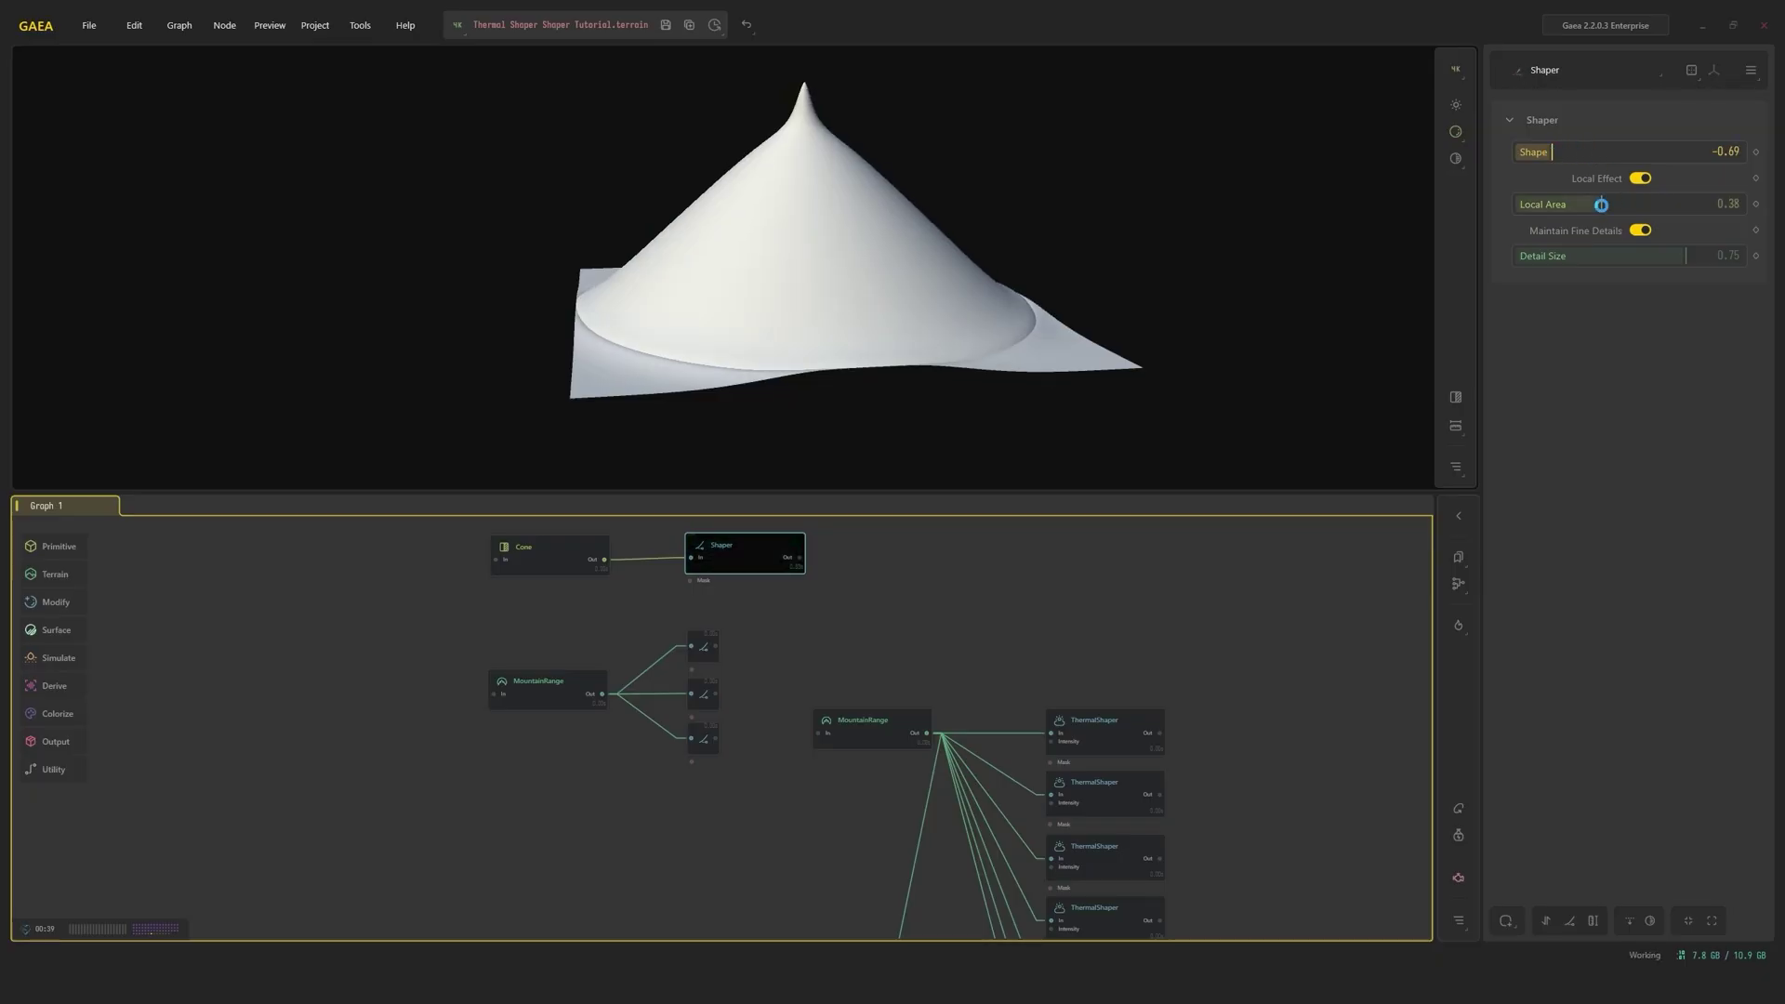
pyautogui.click(1671, 204)
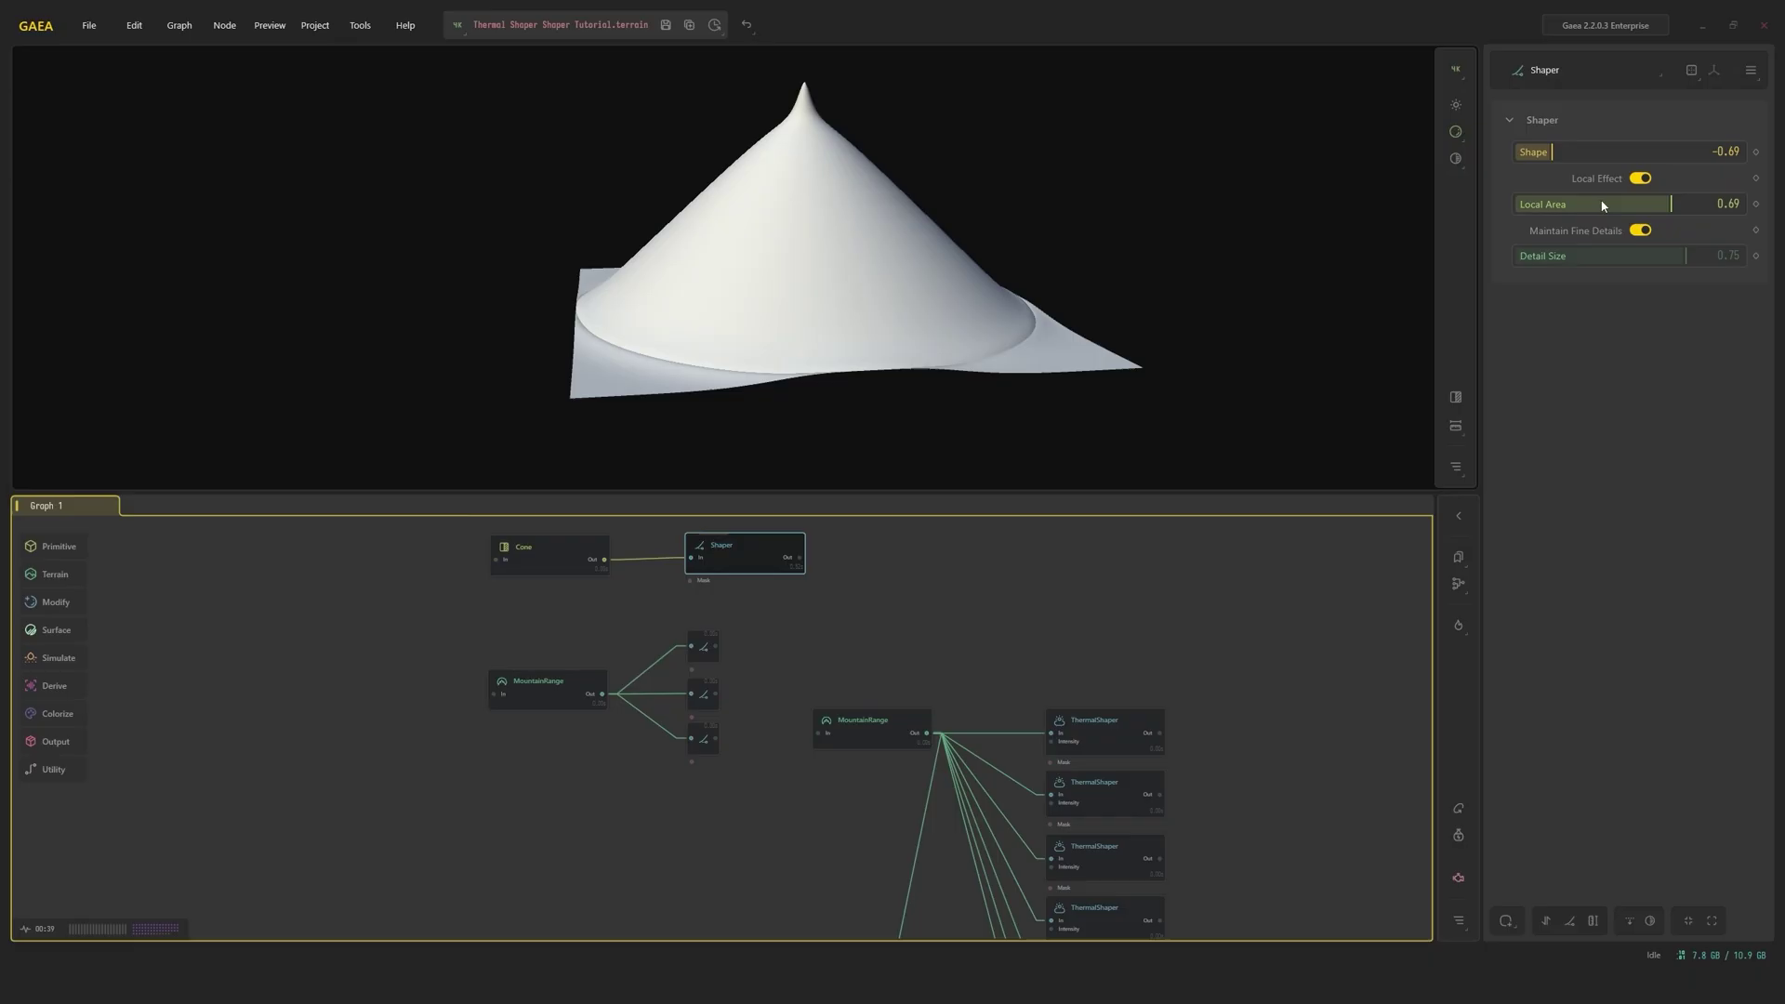
pyautogui.click(1703, 203)
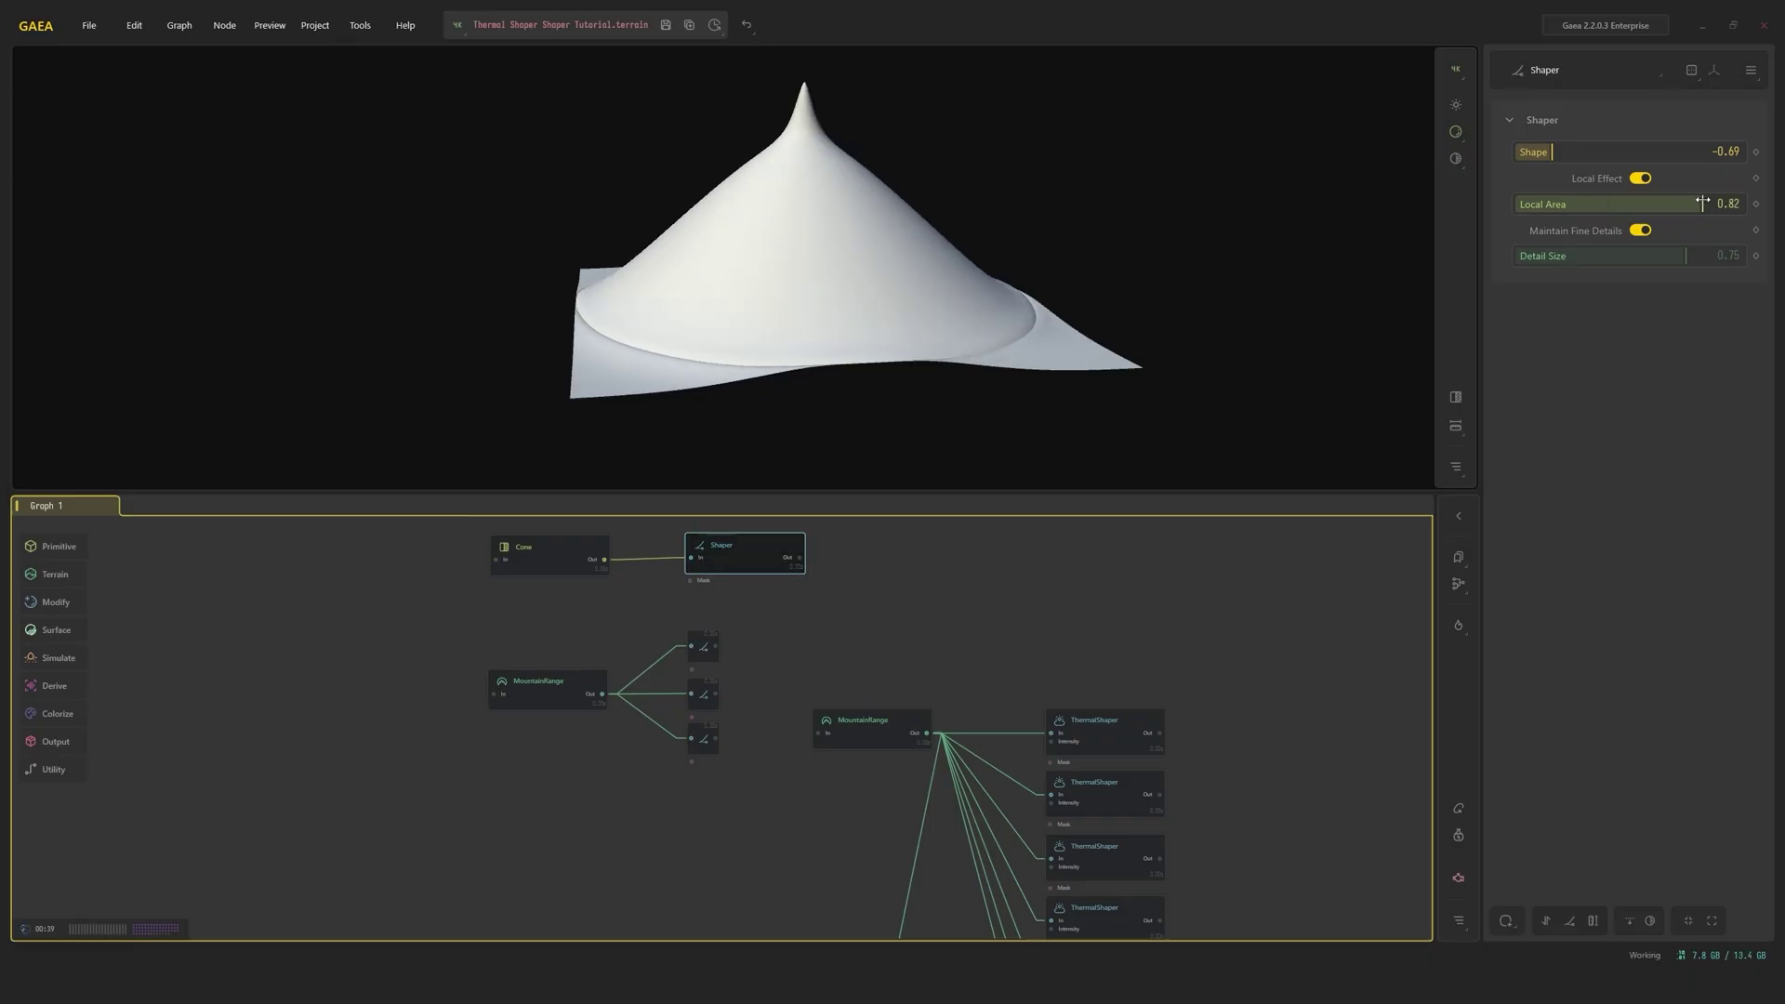
pyautogui.moveTo(1702, 203); pyautogui.dragTo(1712, 204)
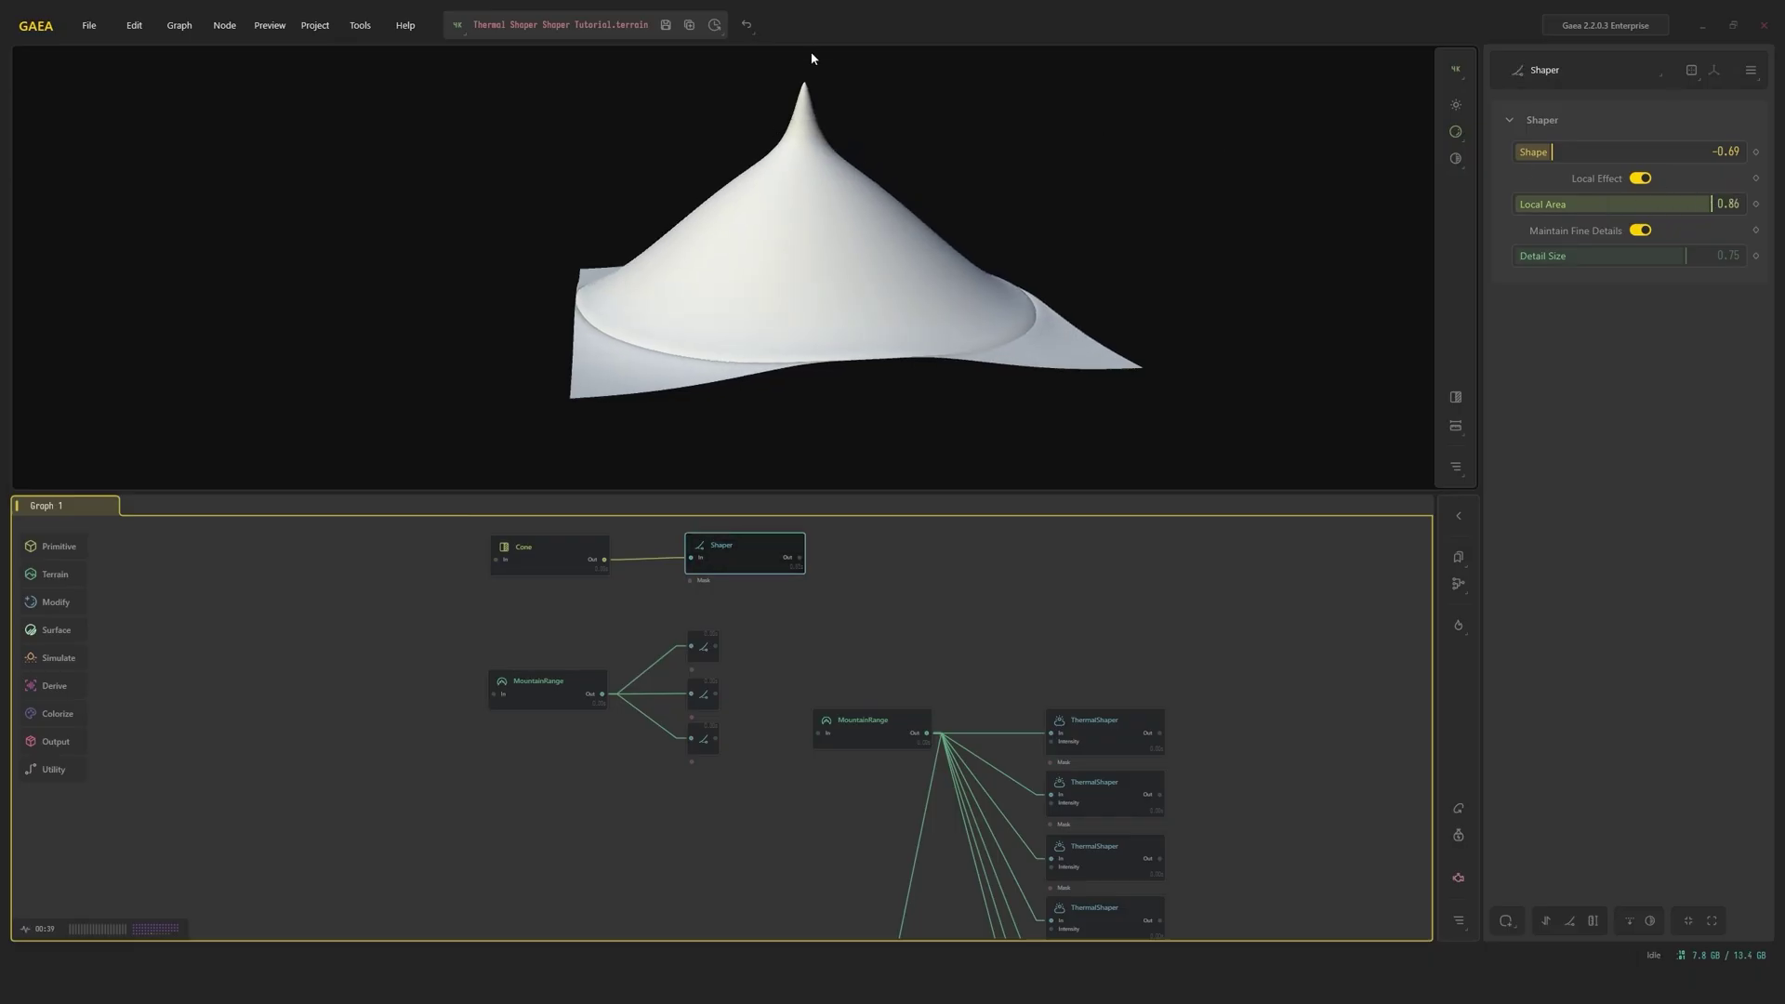
pyautogui.moveTo(1733, 204); pyautogui.dragTo(1550, 204)
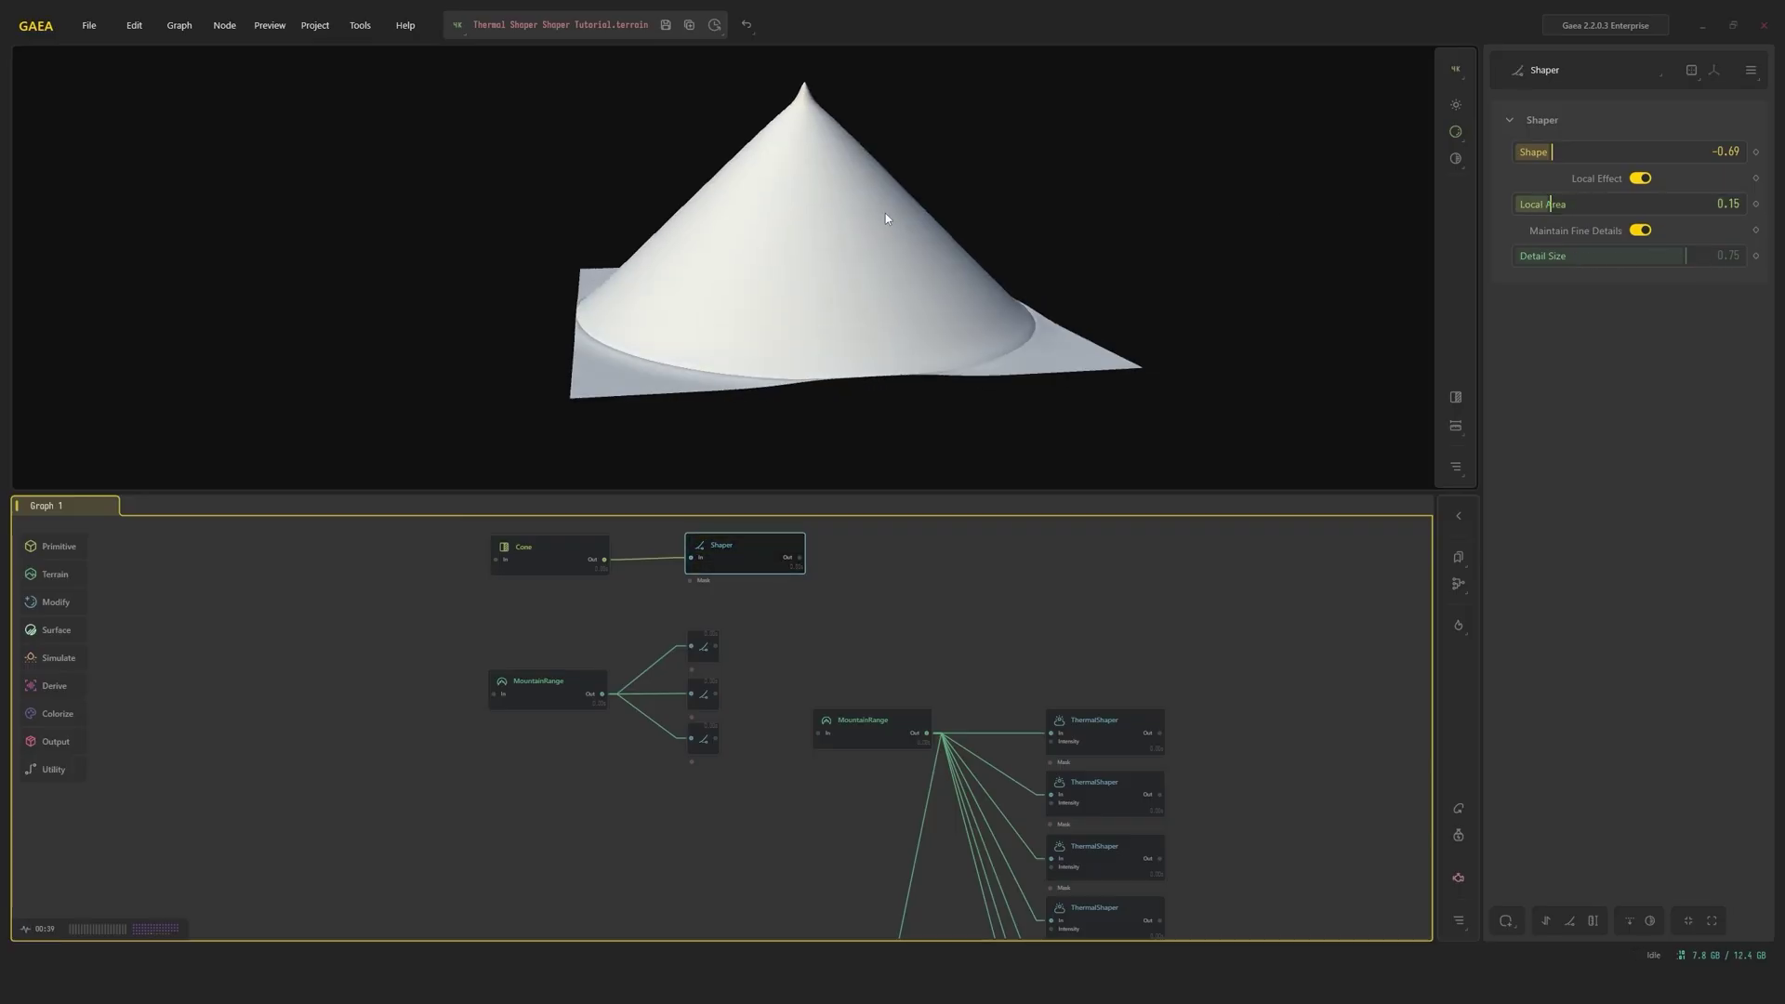
pyautogui.moveTo(890, 212); pyautogui.dragTo(784, 310)
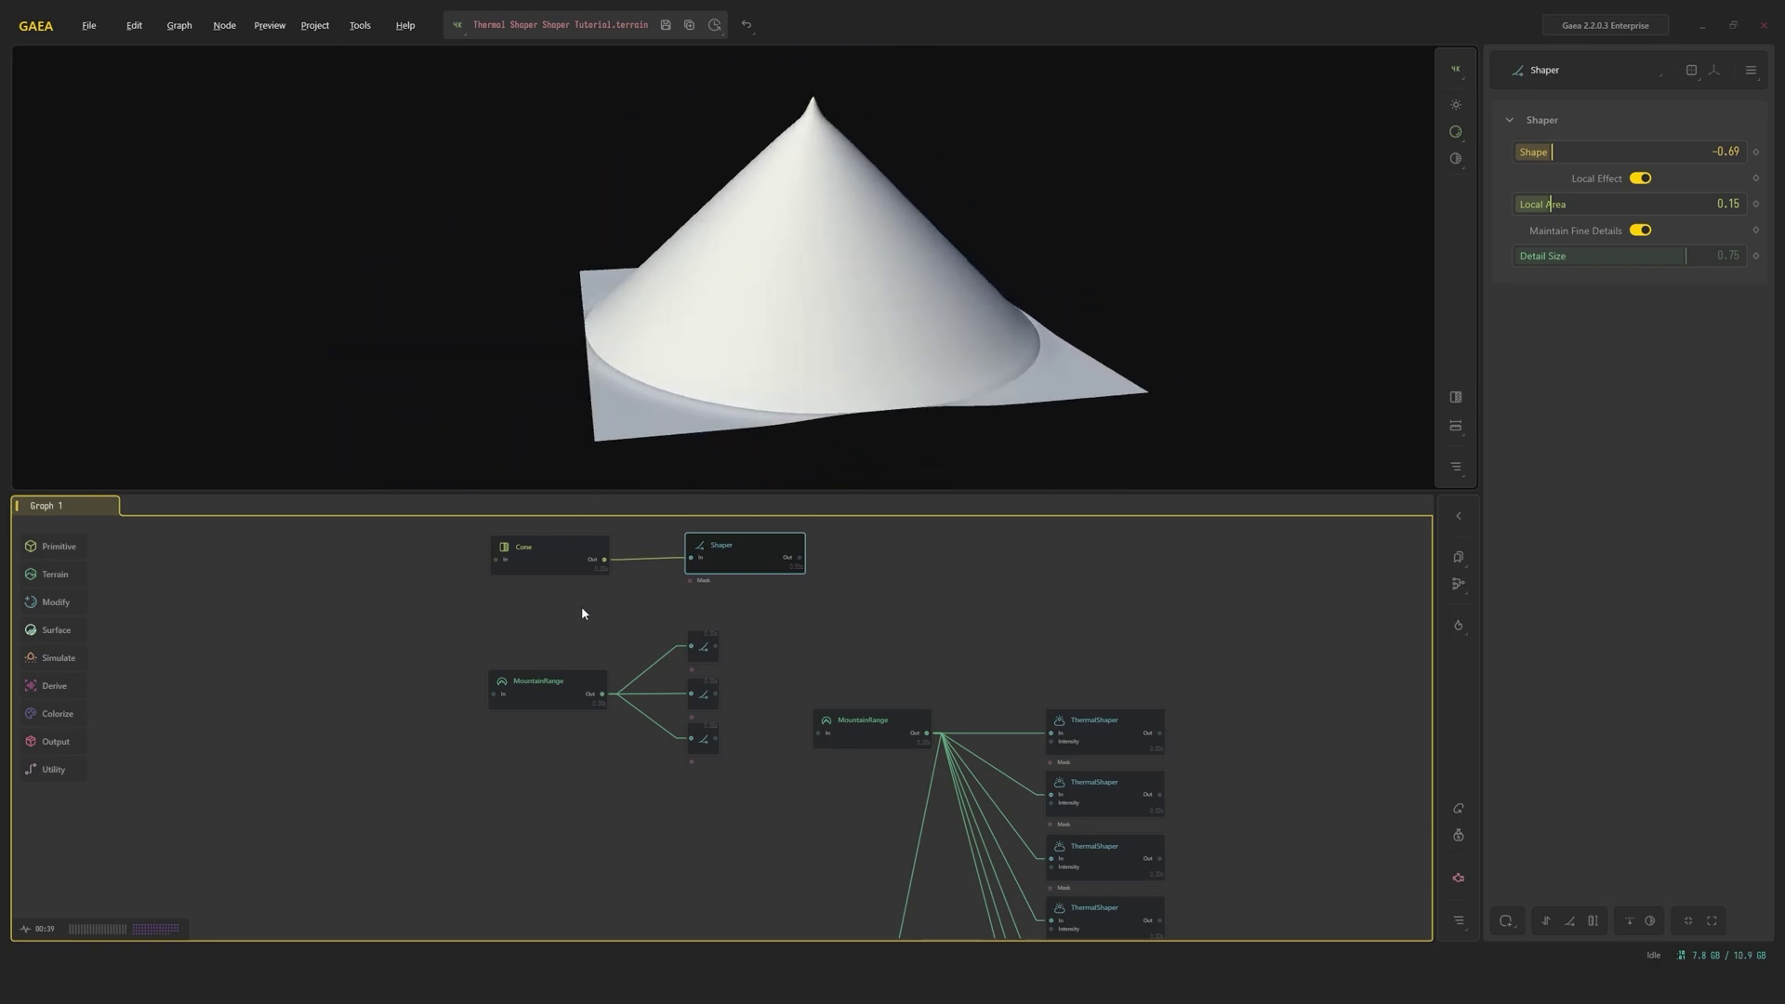
# Preview the MountainRange node feeding the three small Shapers and examine its terrain up close
pyautogui.click(559, 682)
pyautogui.scroll(5, 750, 382)
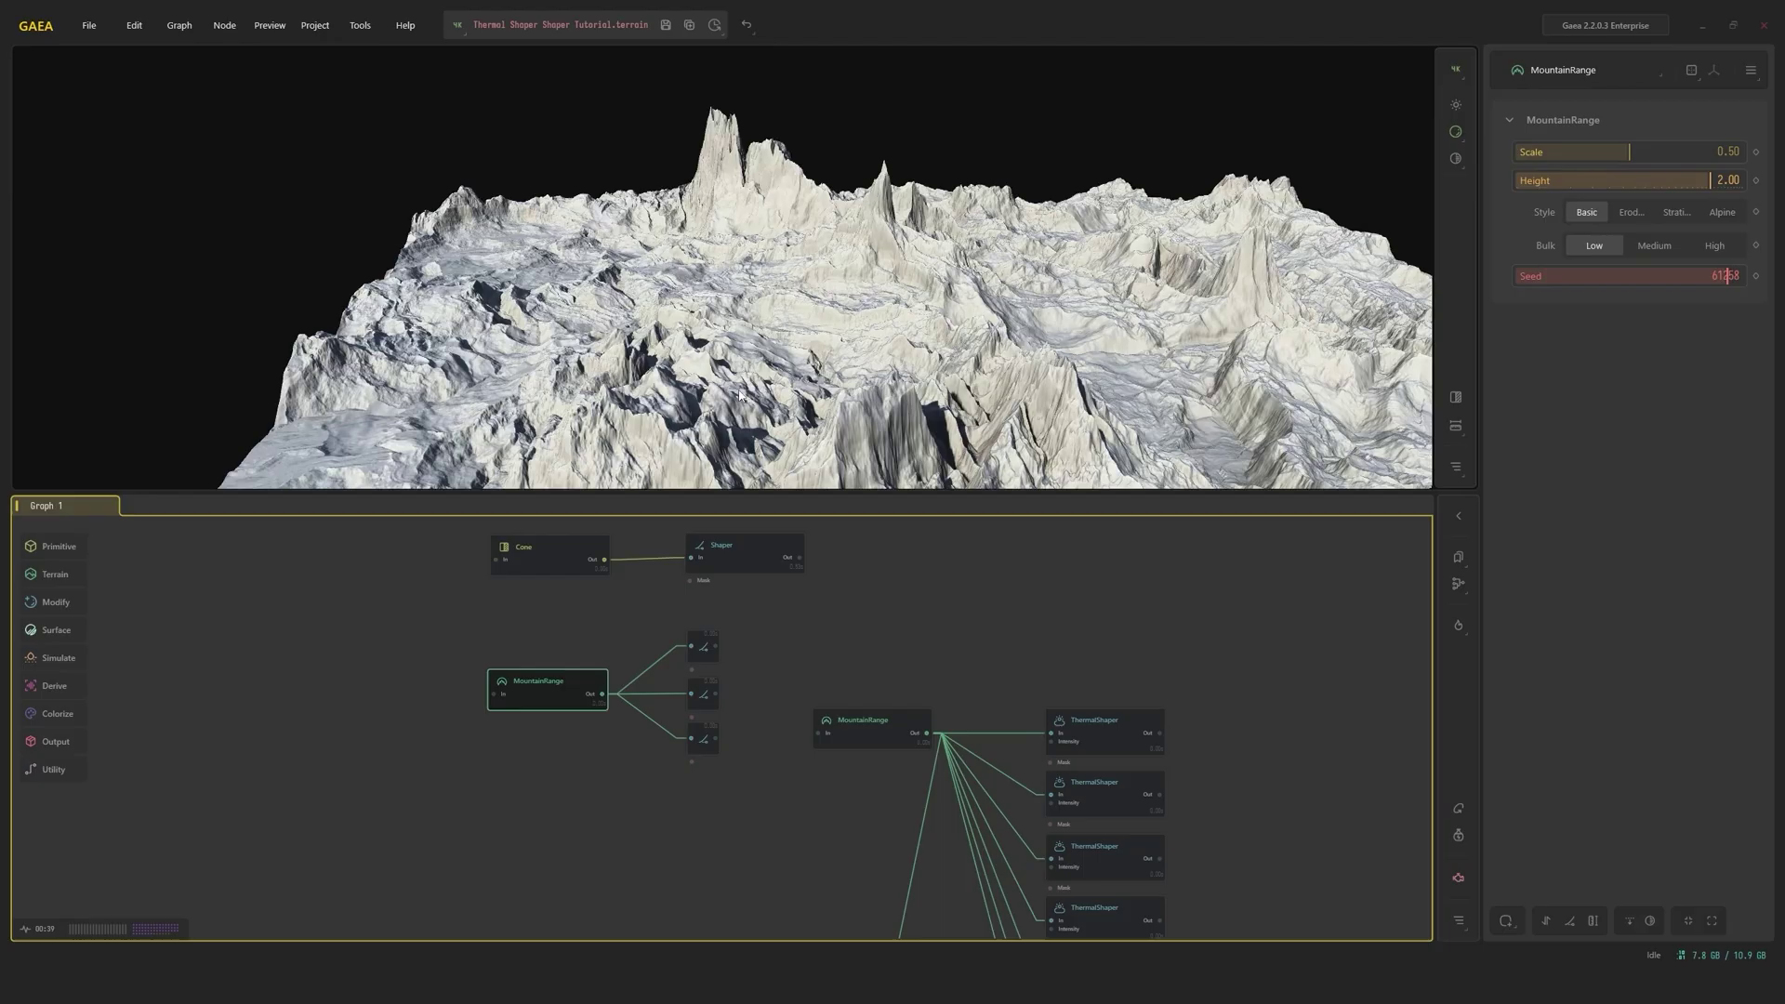
pyautogui.moveTo(751, 382); pyautogui.dragTo(788, 347)
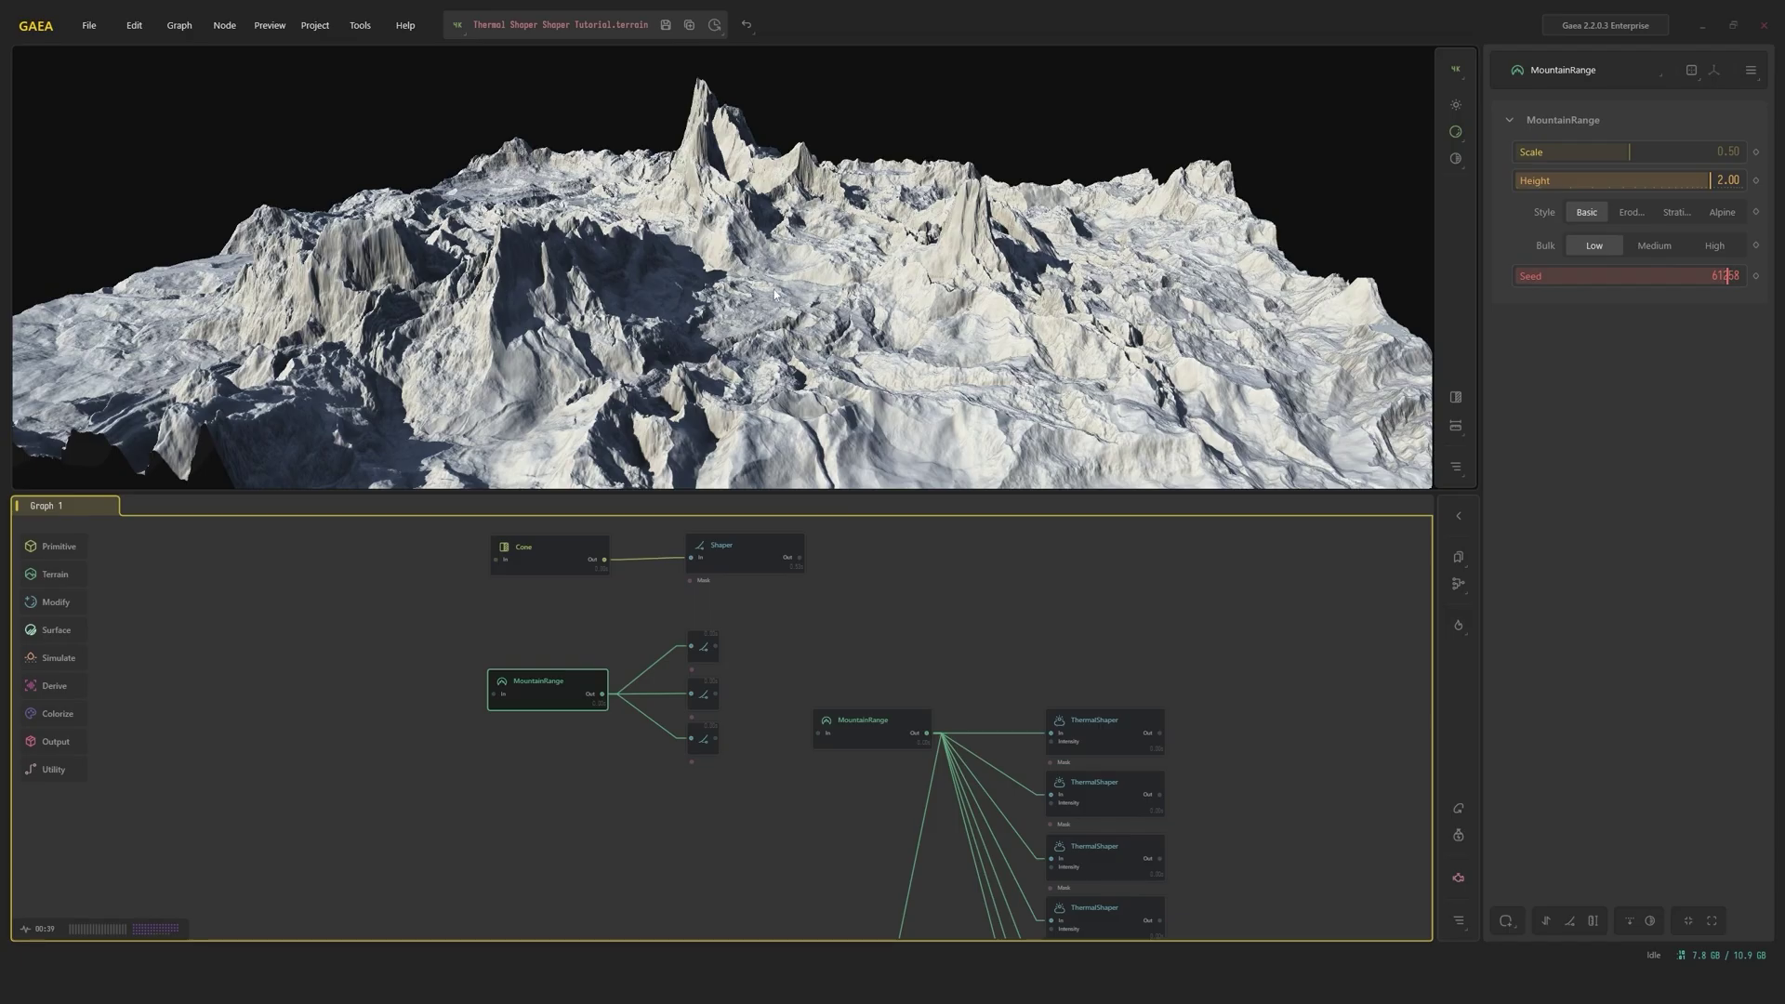
pyautogui.moveTo(769, 288); pyautogui.dragTo(790, 251)
# Preview the first of the three small Shapers and examine the reshaped mountains from several angles
pyautogui.click(702, 649)
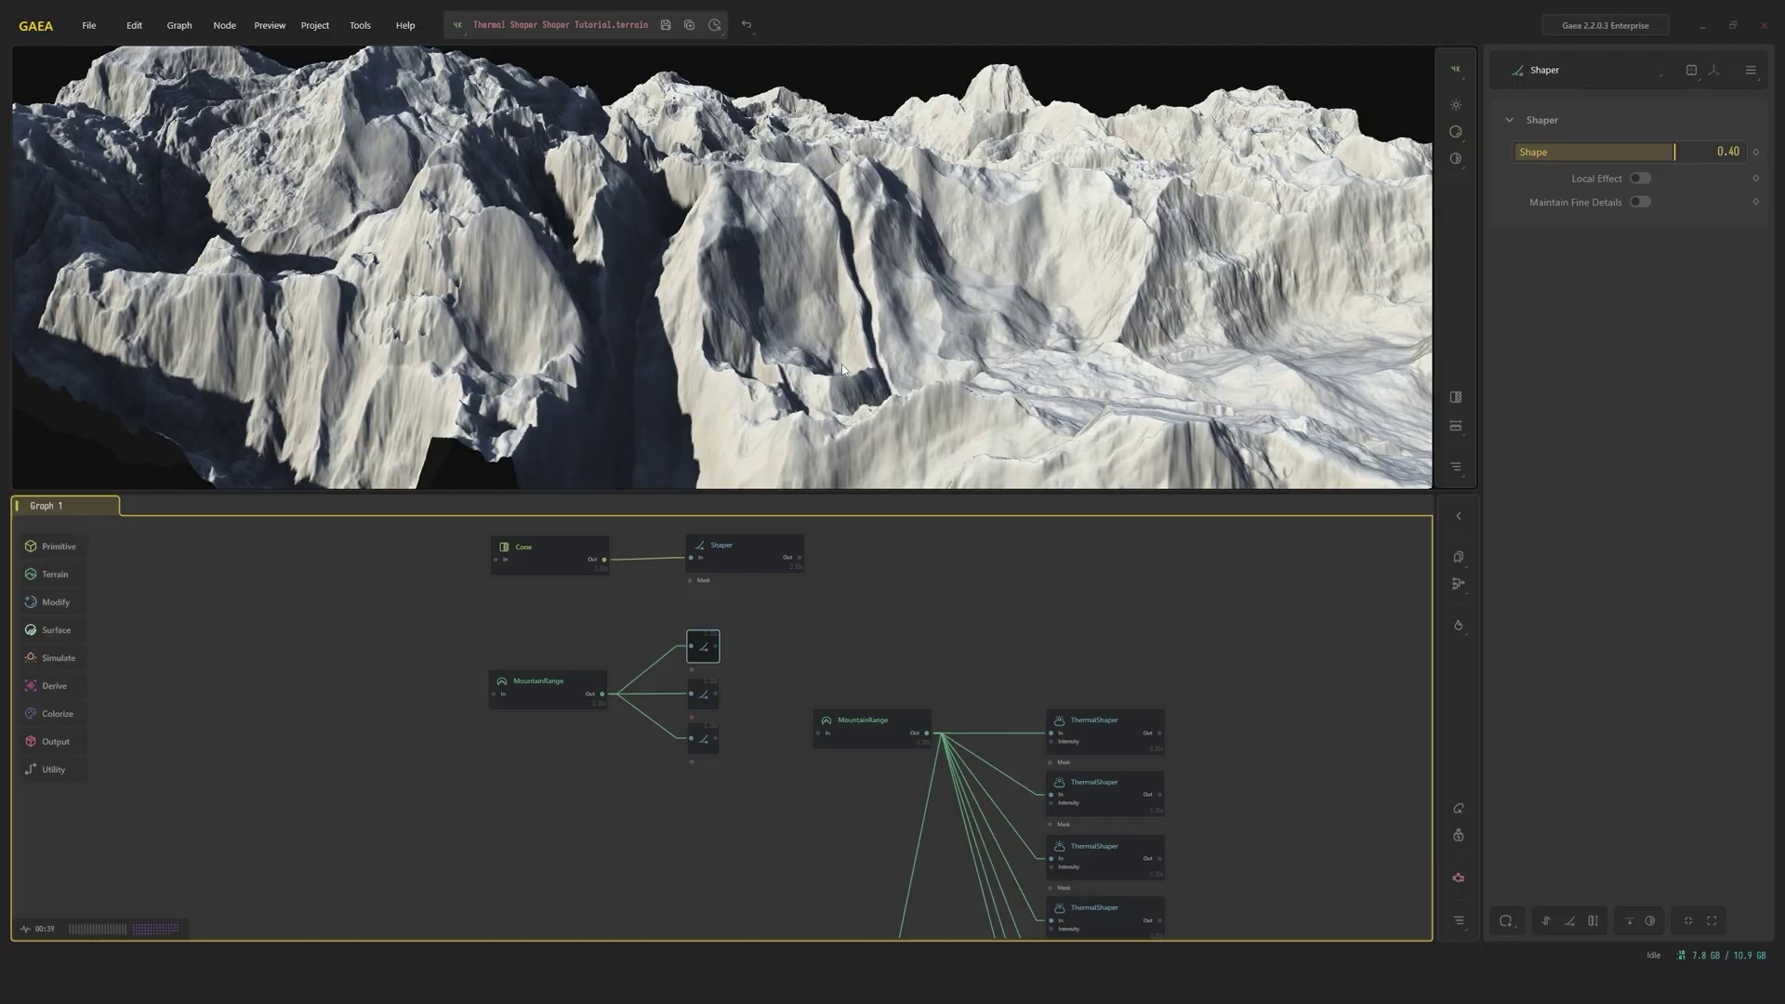
pyautogui.scroll(-5, 838, 357)
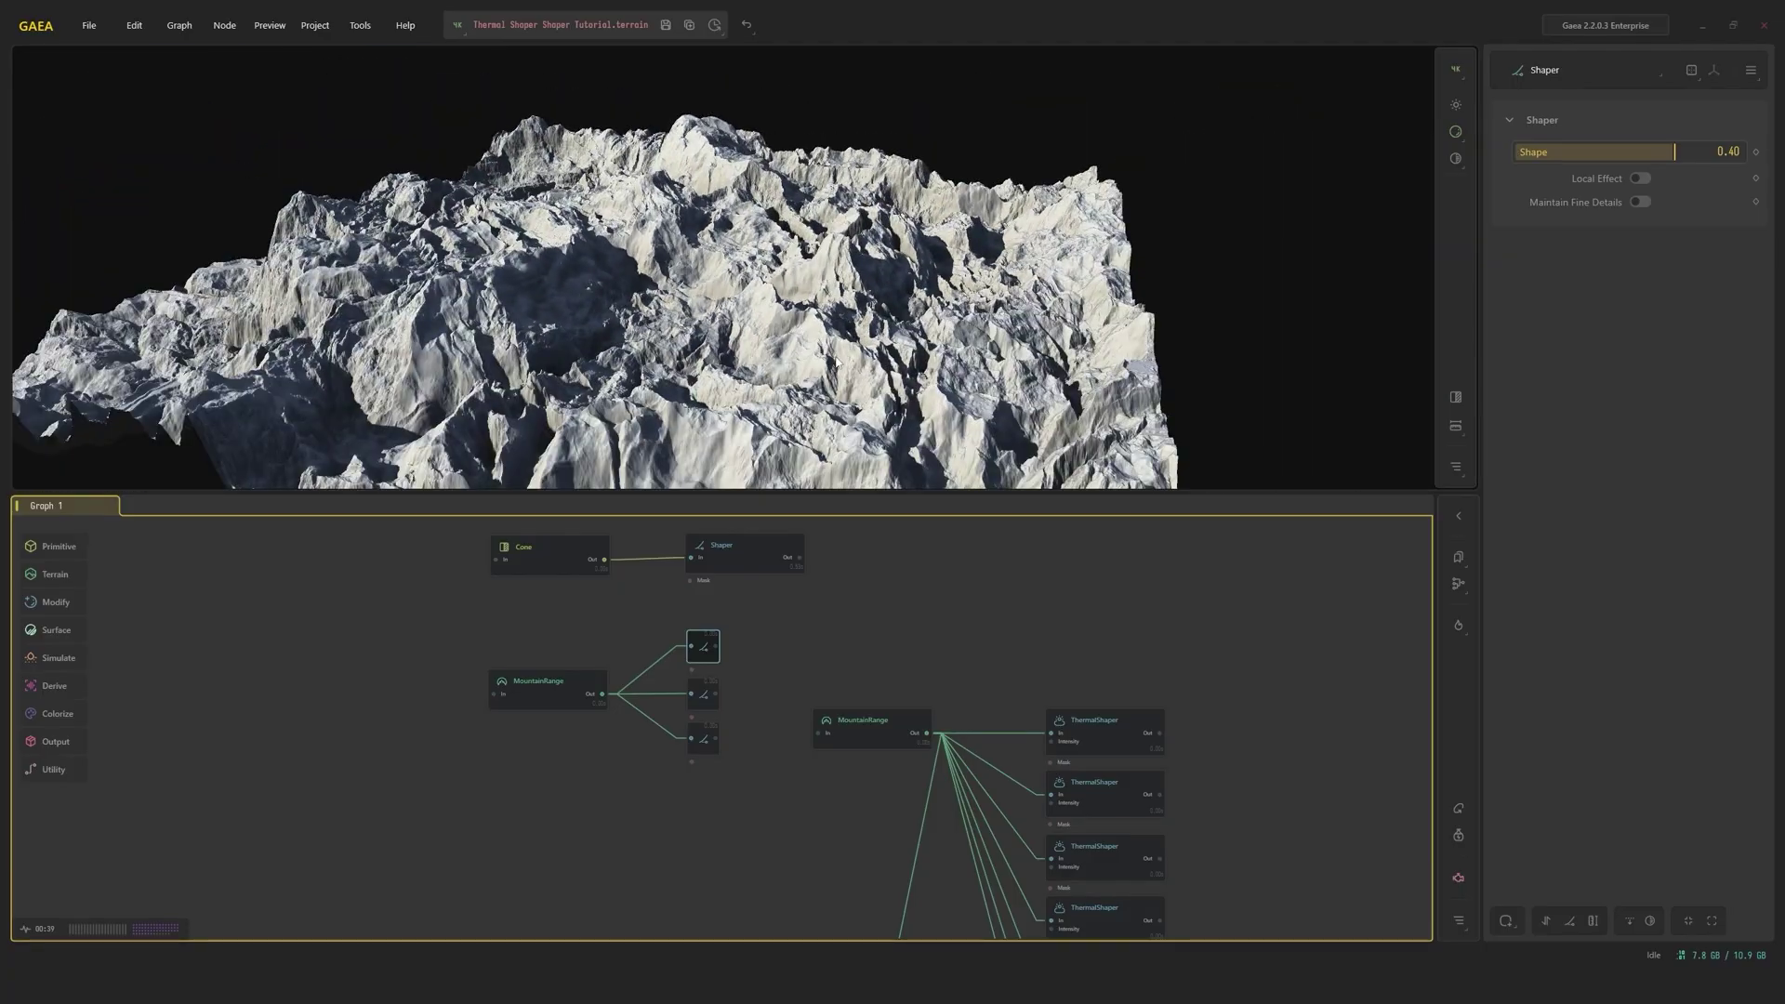
pyautogui.moveTo(839, 363); pyautogui.dragTo(770, 358)
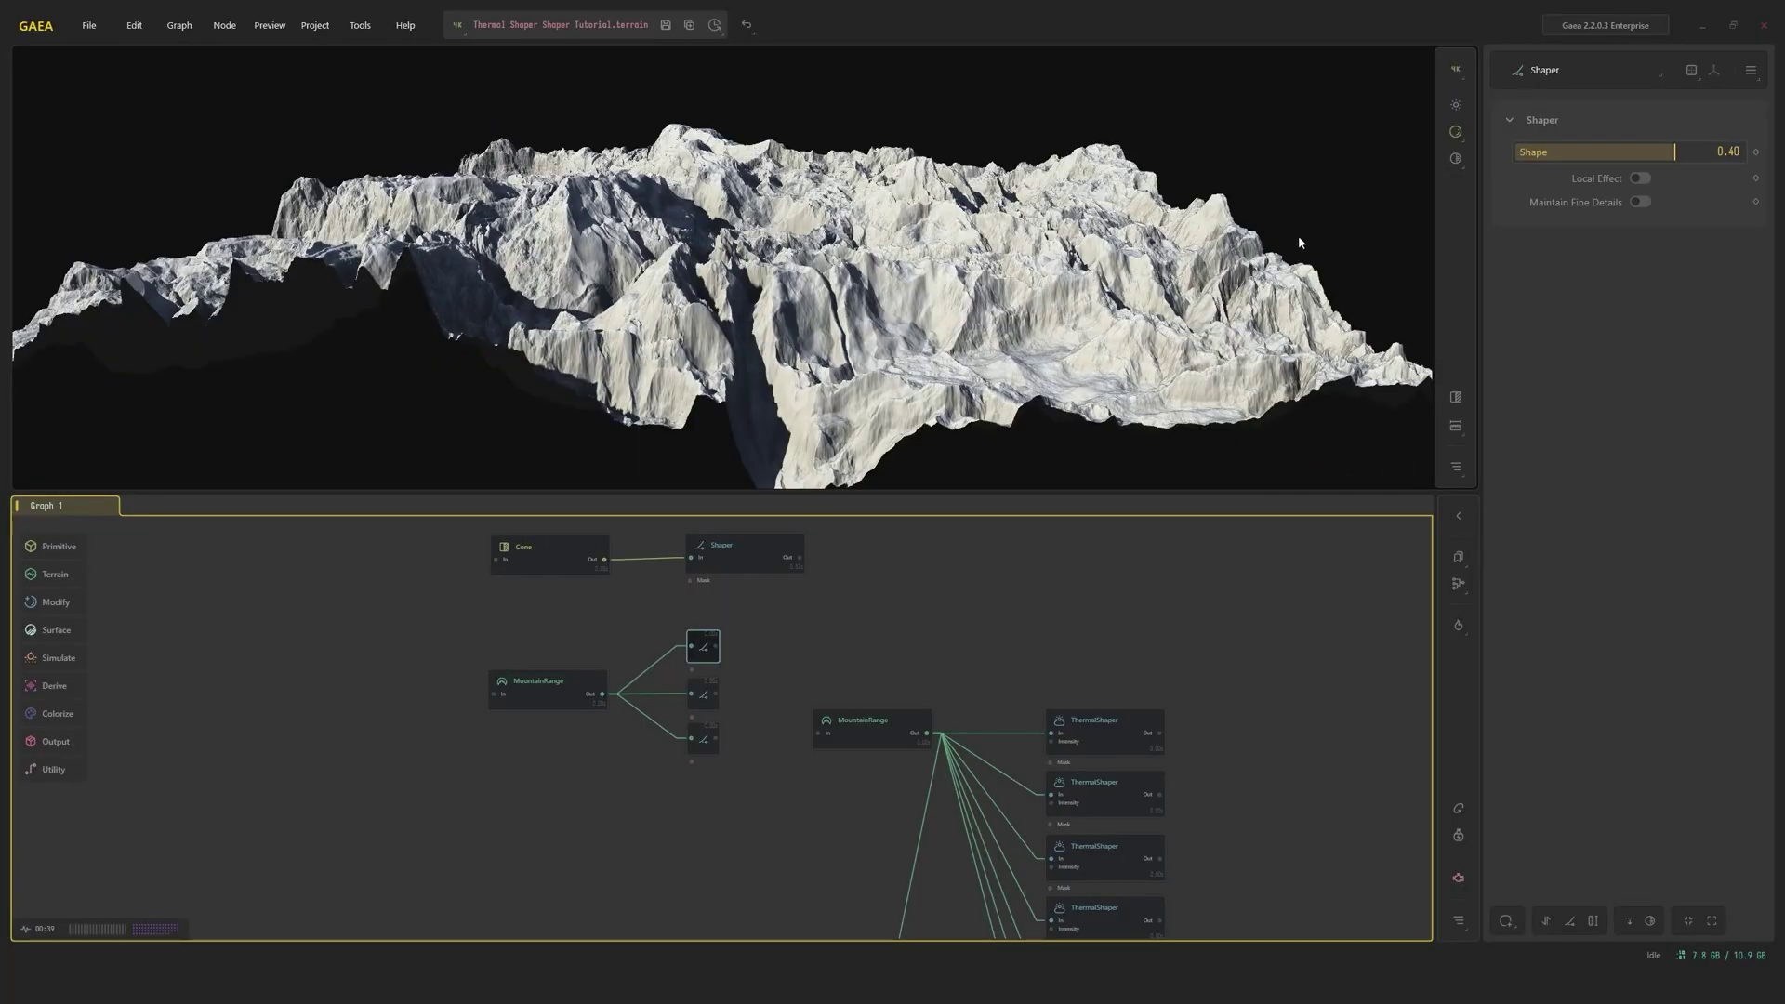
pyautogui.moveTo(1213, 277); pyautogui.dragTo(898, 296)
pyautogui.scroll(5, 898, 295)
# Compare the original MountainRange terrain with the output of its first Shaper
pyautogui.click(553, 688)
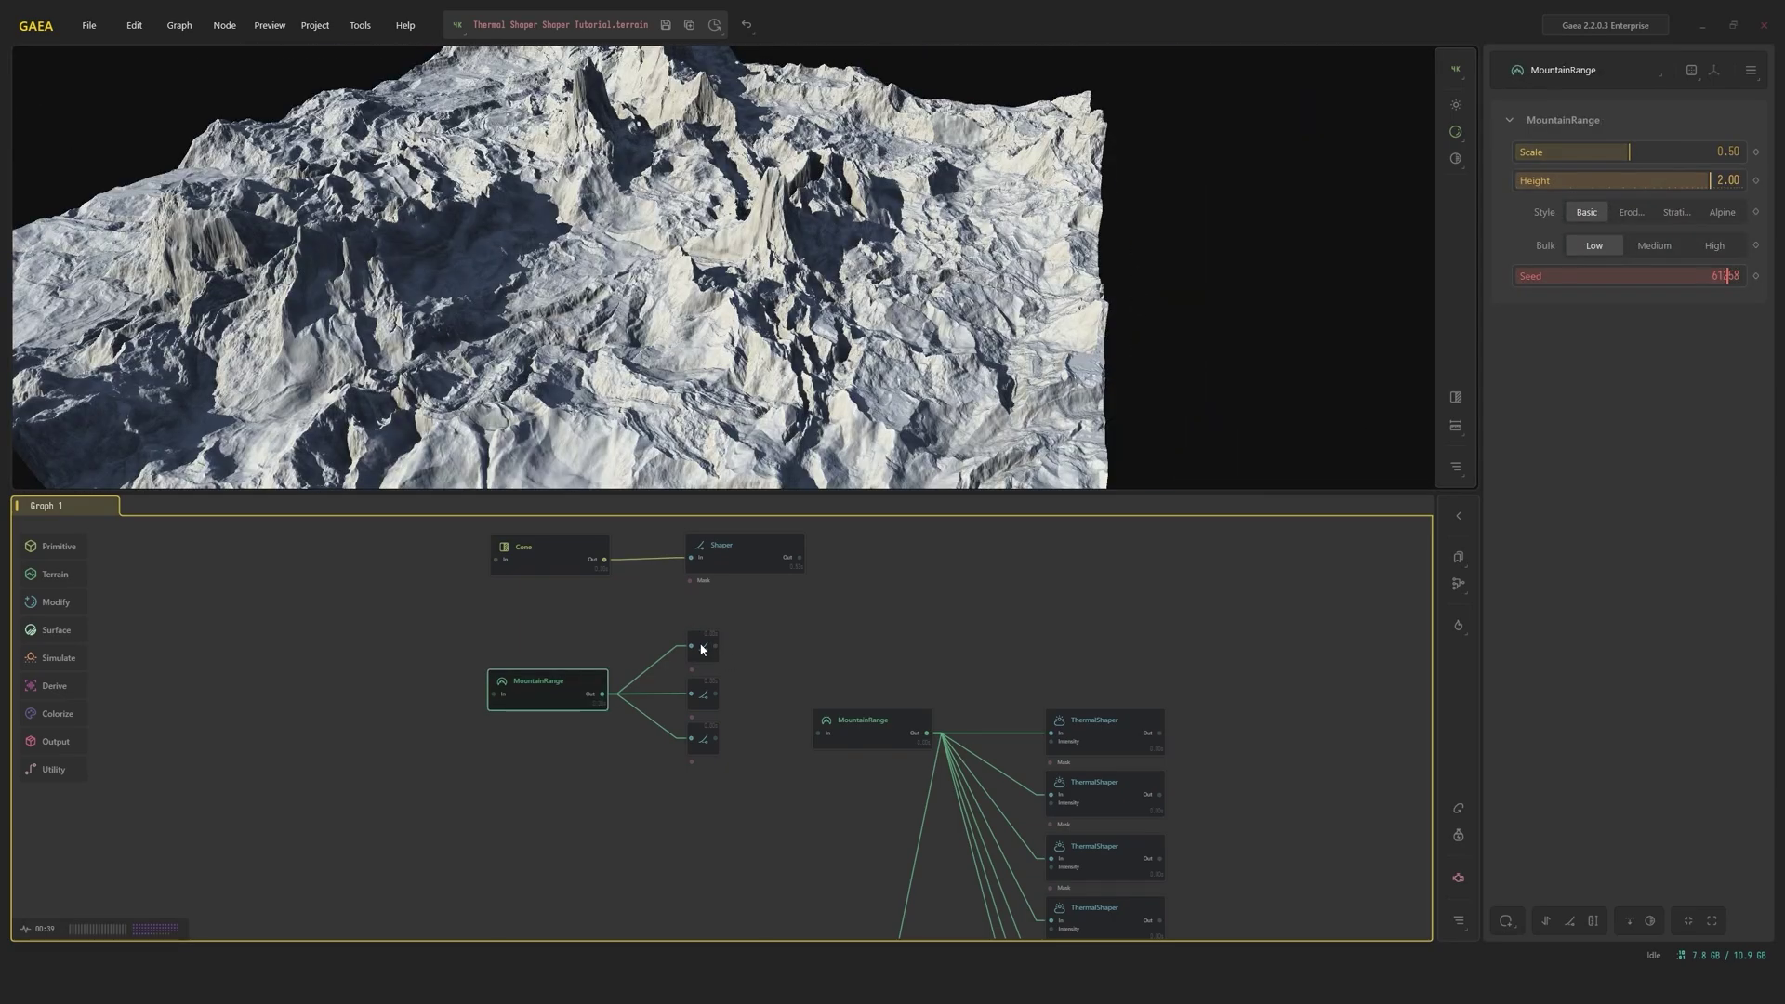
pyautogui.click(703, 648)
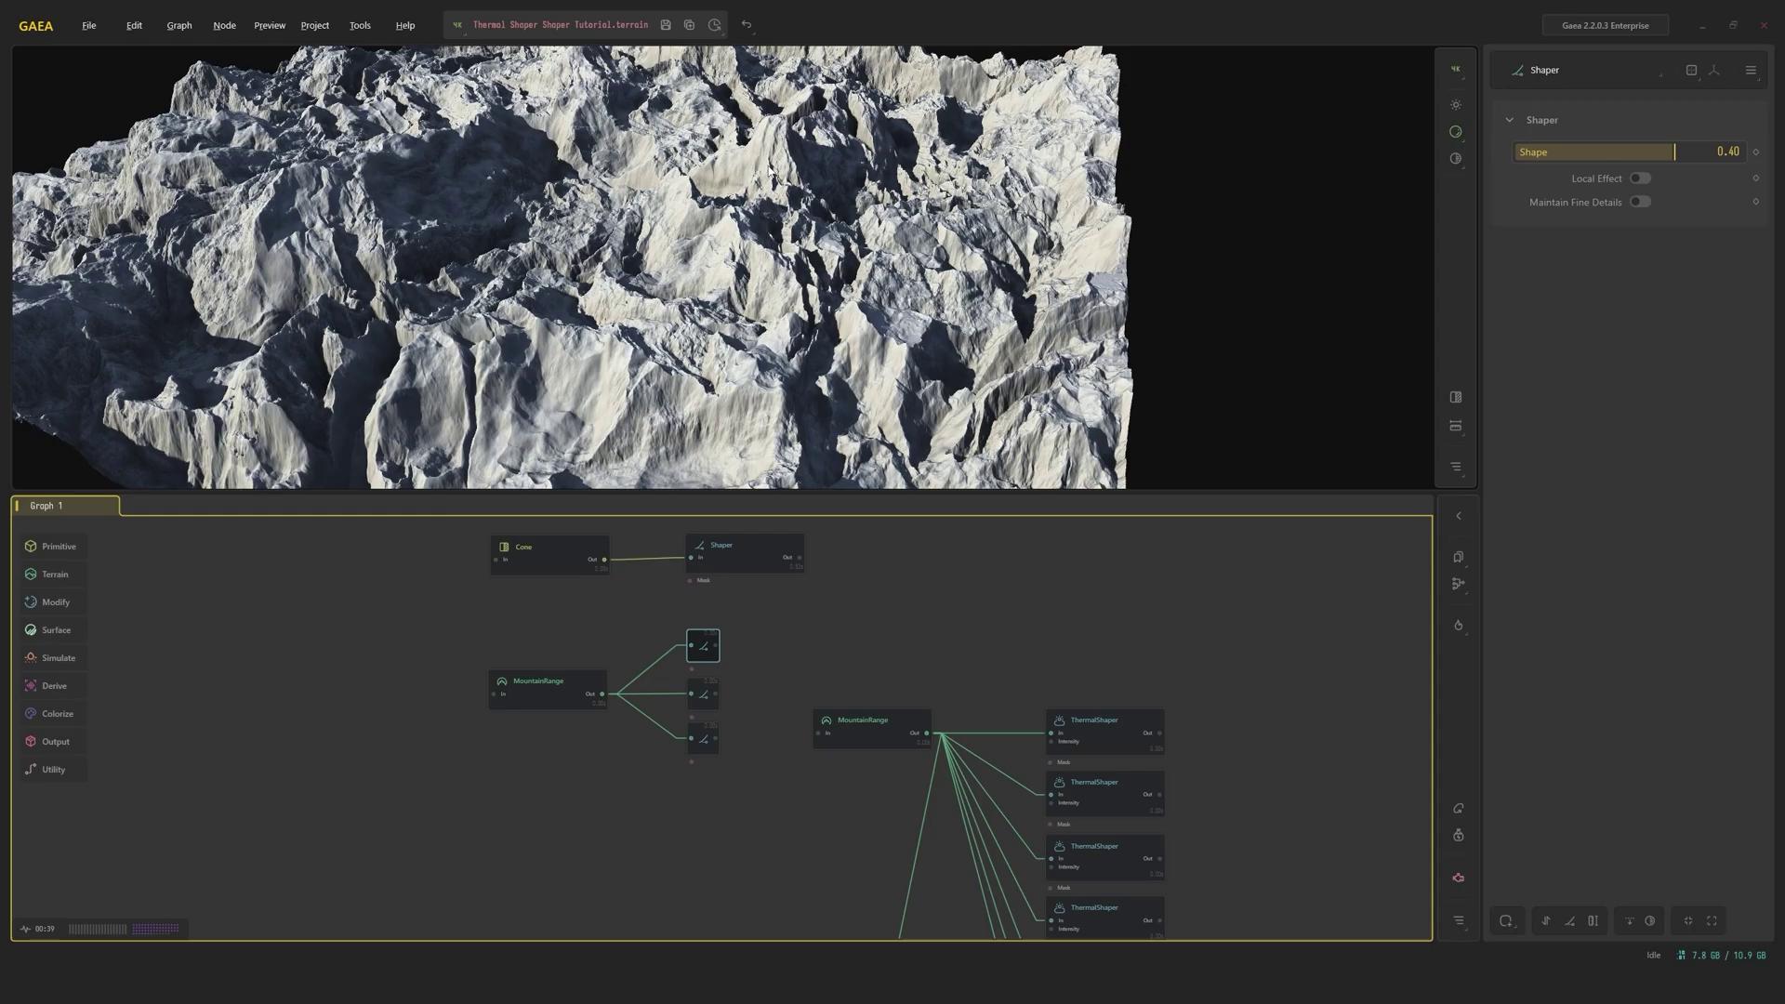
pyautogui.moveTo(775, 167); pyautogui.dragTo(647, 463)
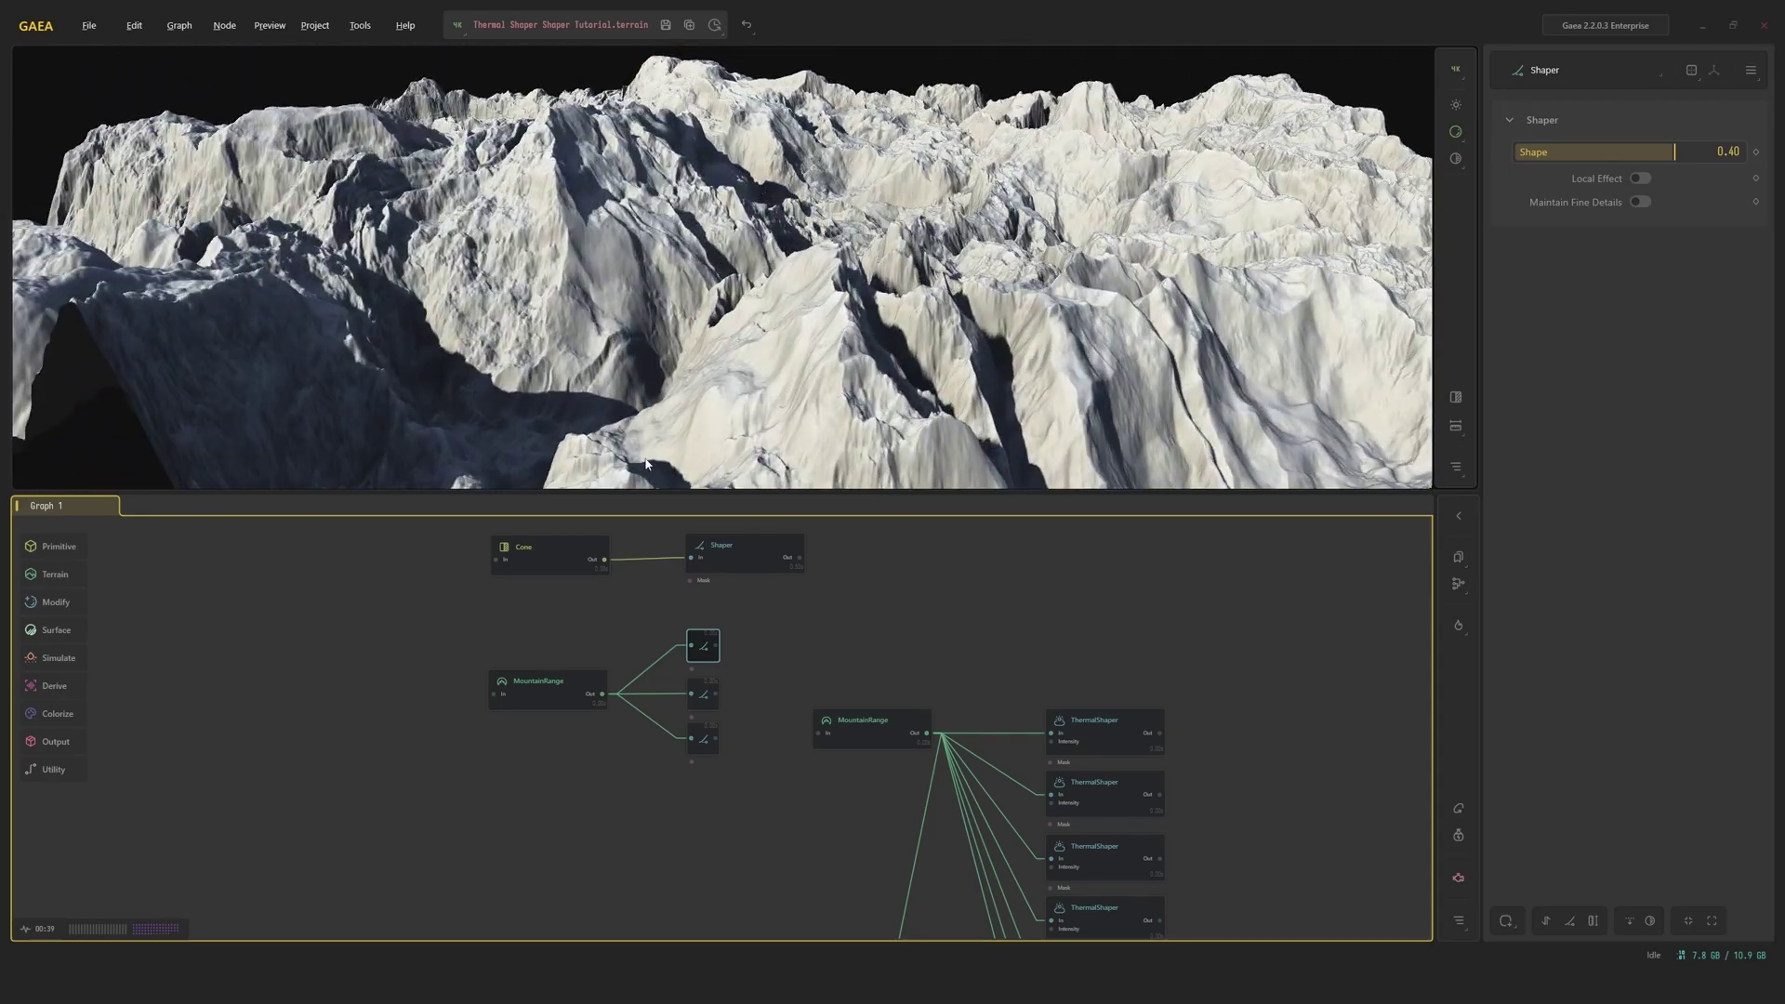
pyautogui.click(567, 697)
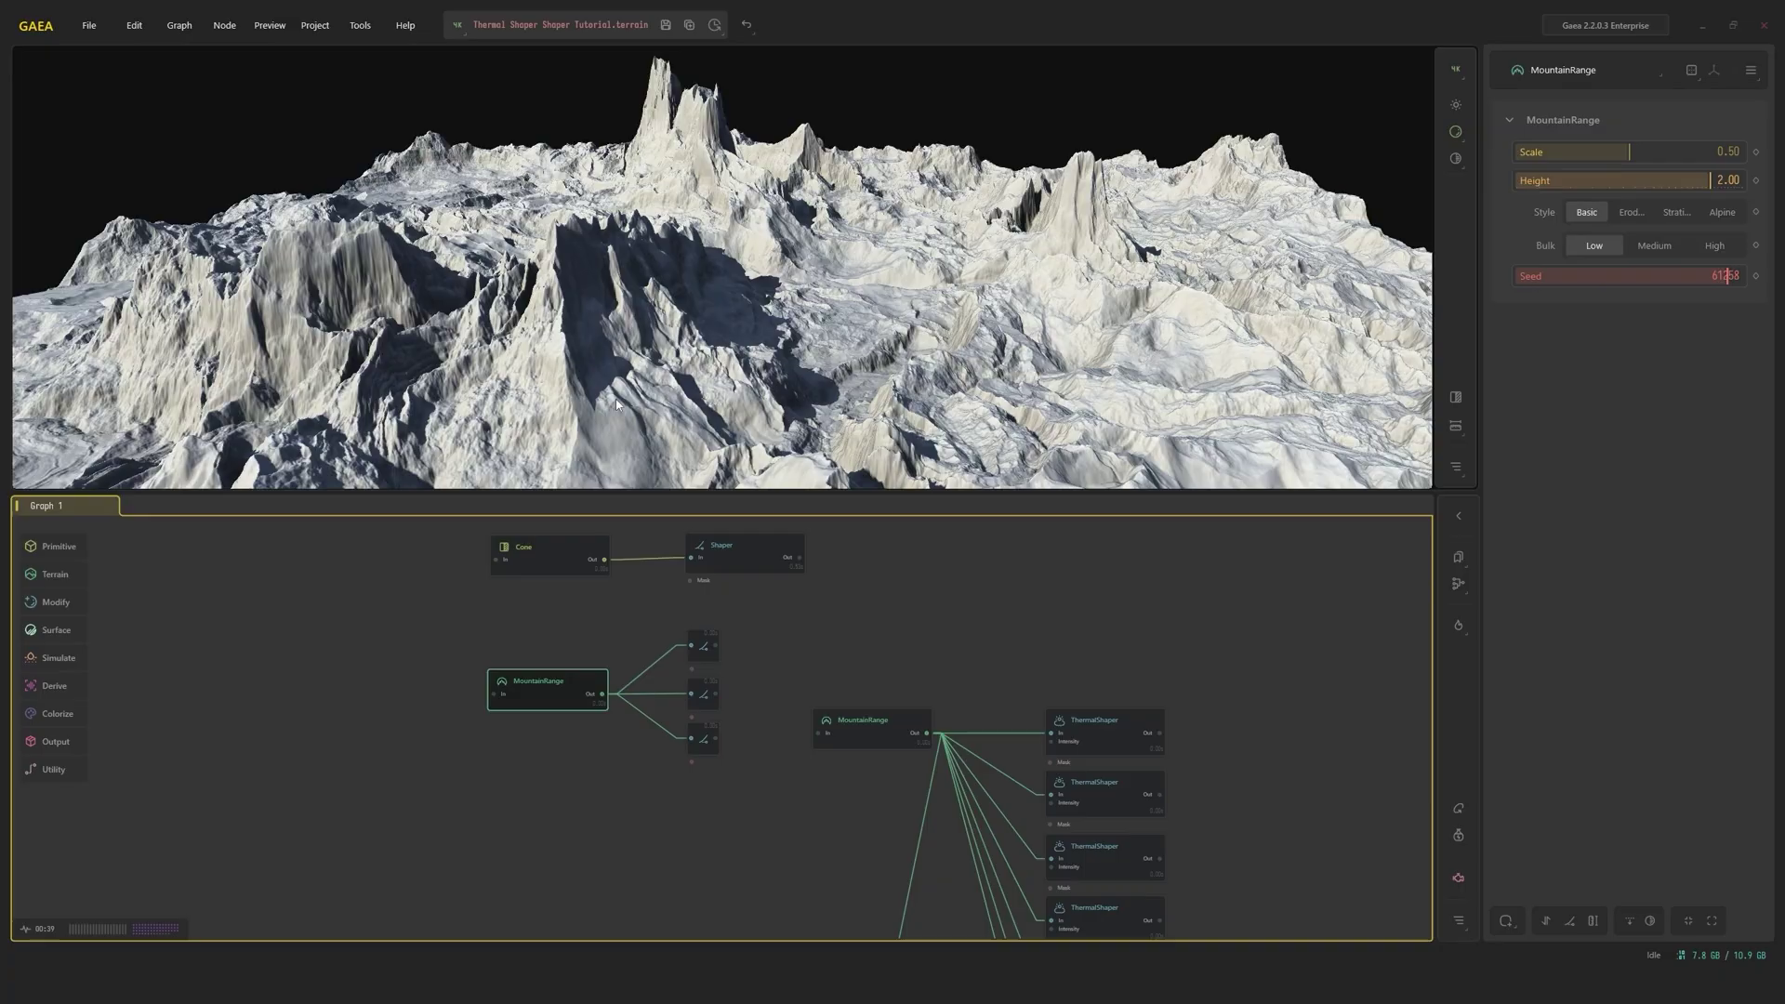
pyautogui.click(705, 643)
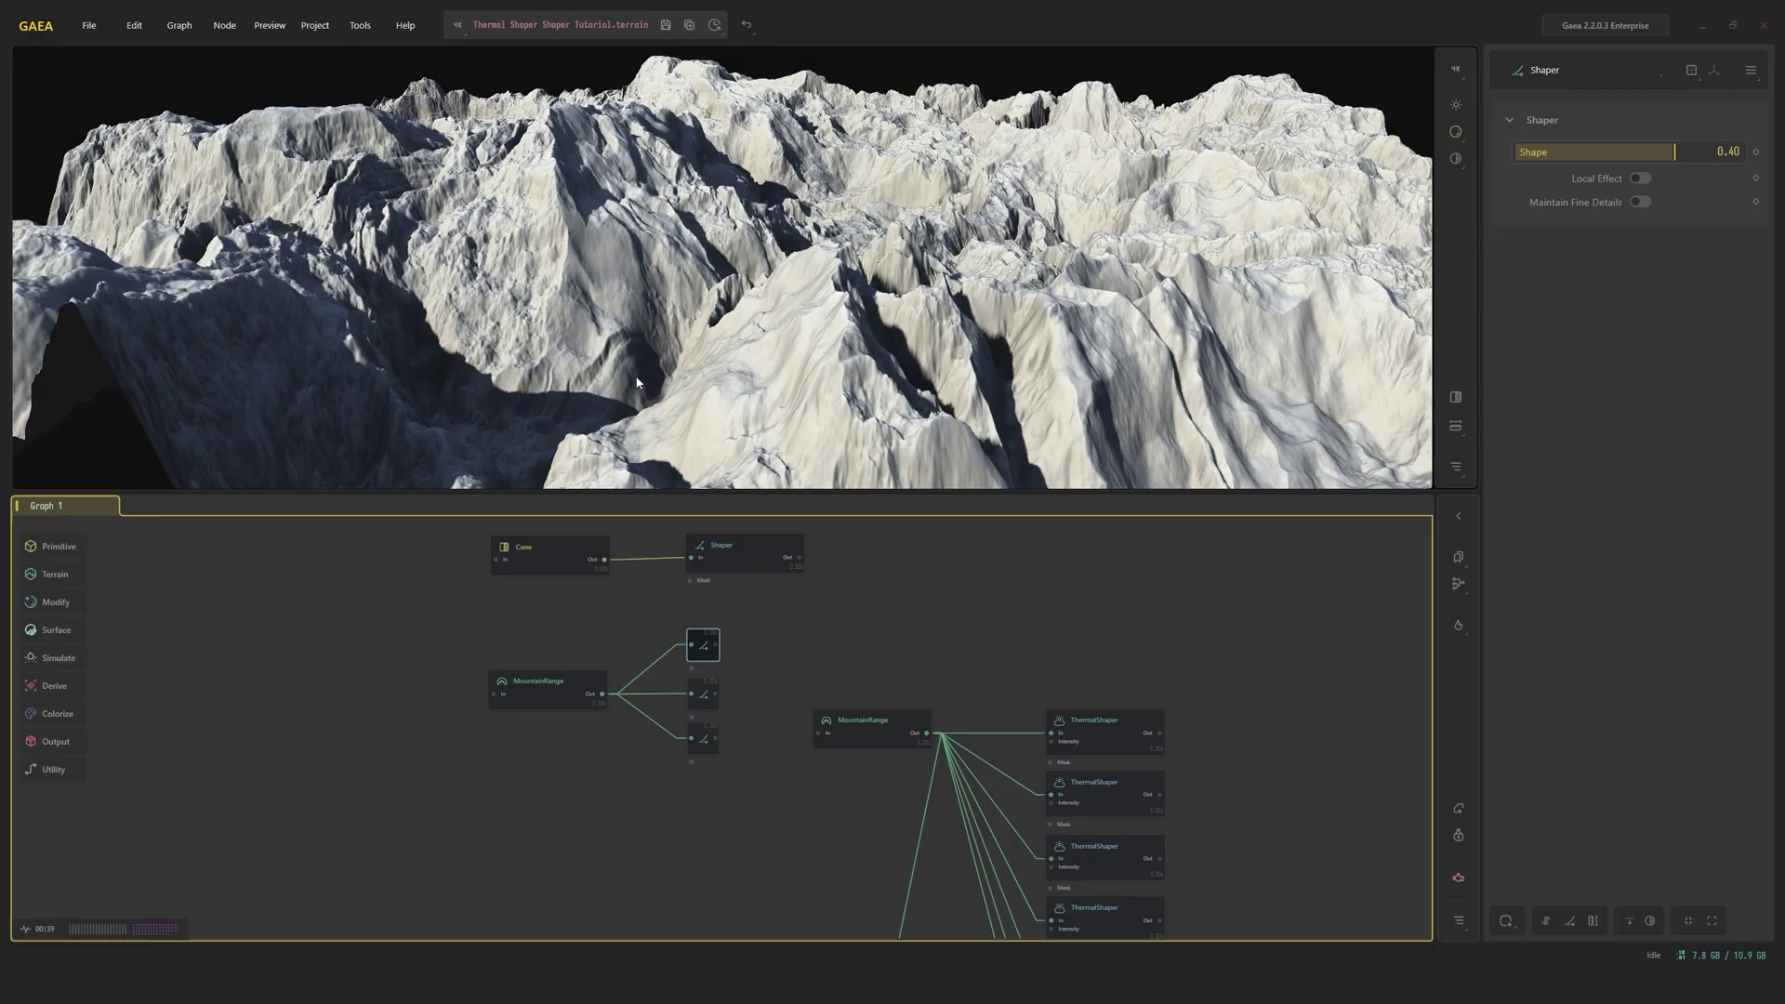
# Compare the first Shaper's output with the second Shaper, which uses Local Effect
pyautogui.click(716, 681)
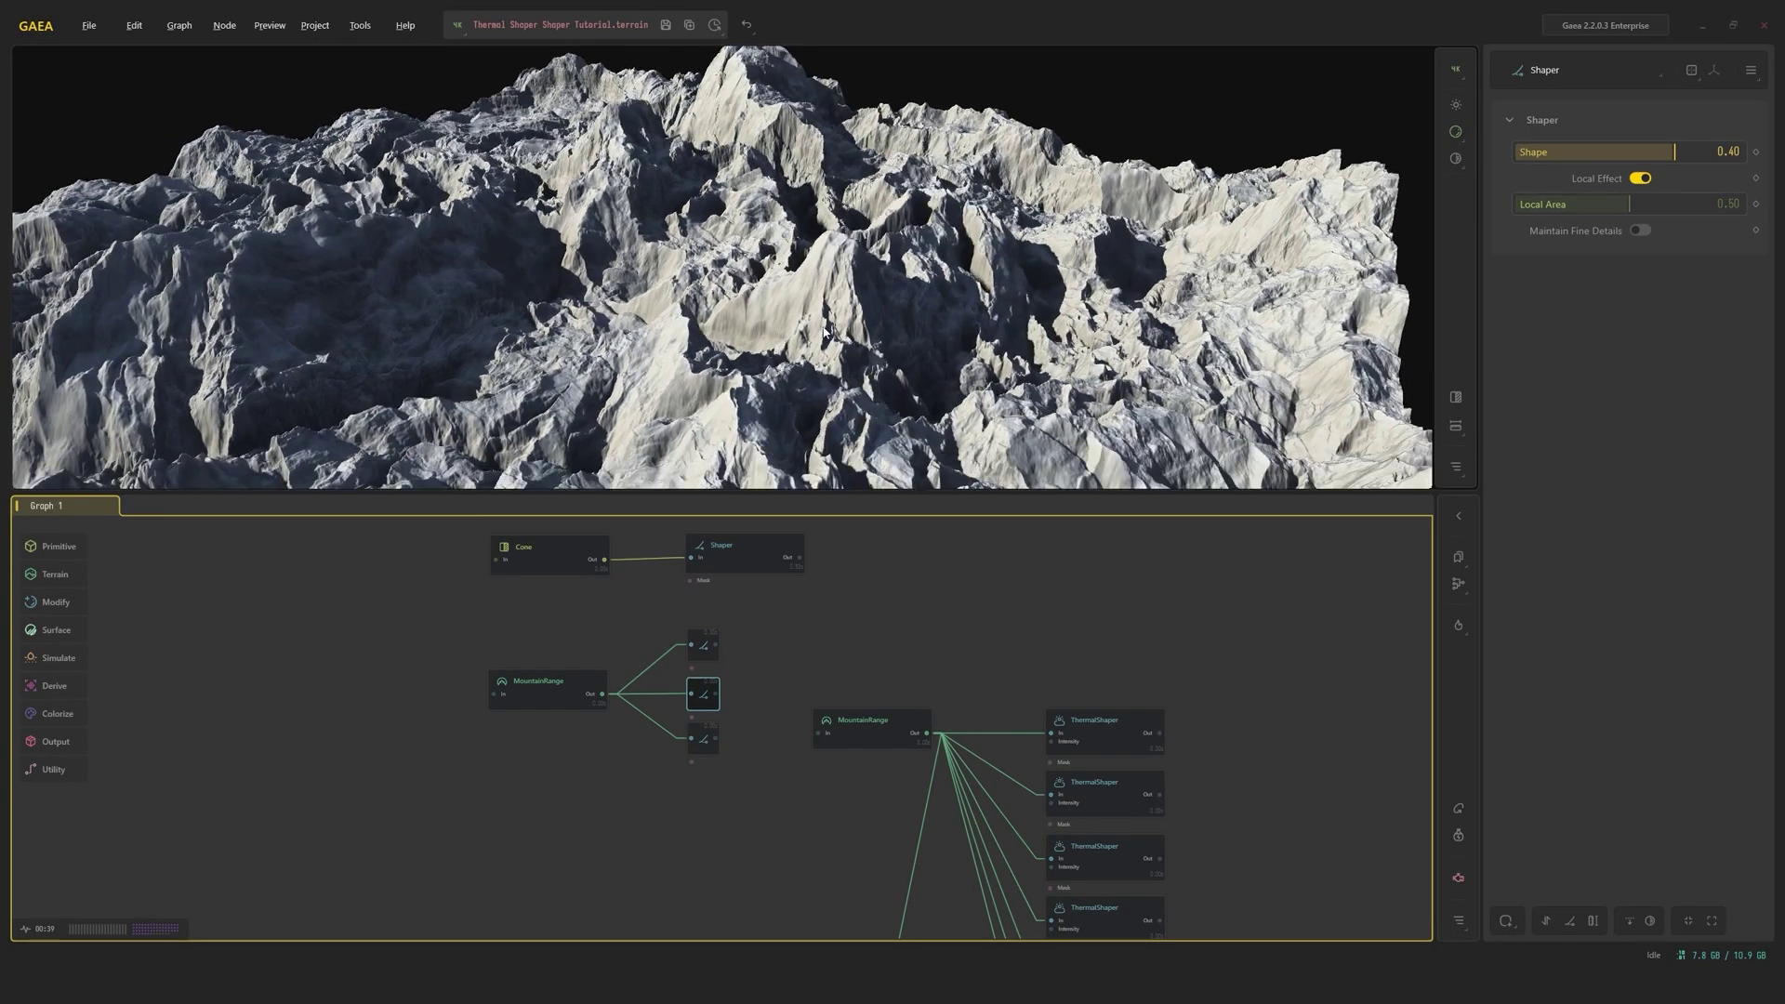
pyautogui.click(712, 651)
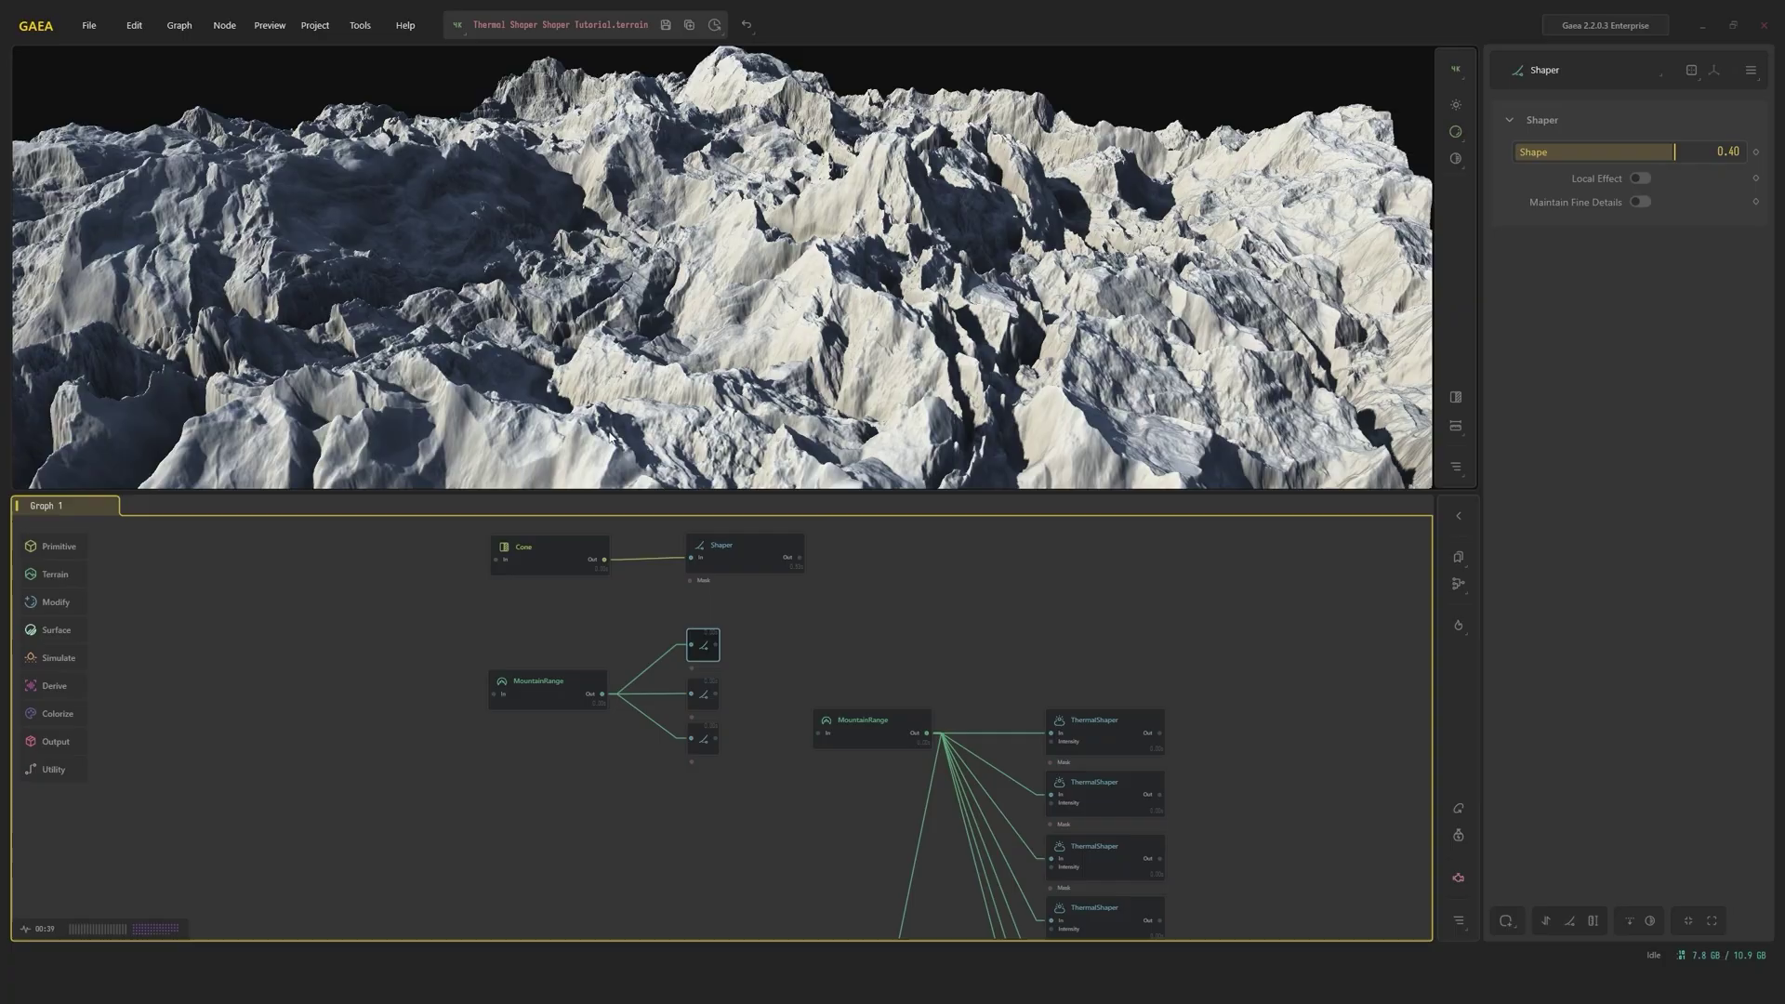
pyautogui.click(704, 693)
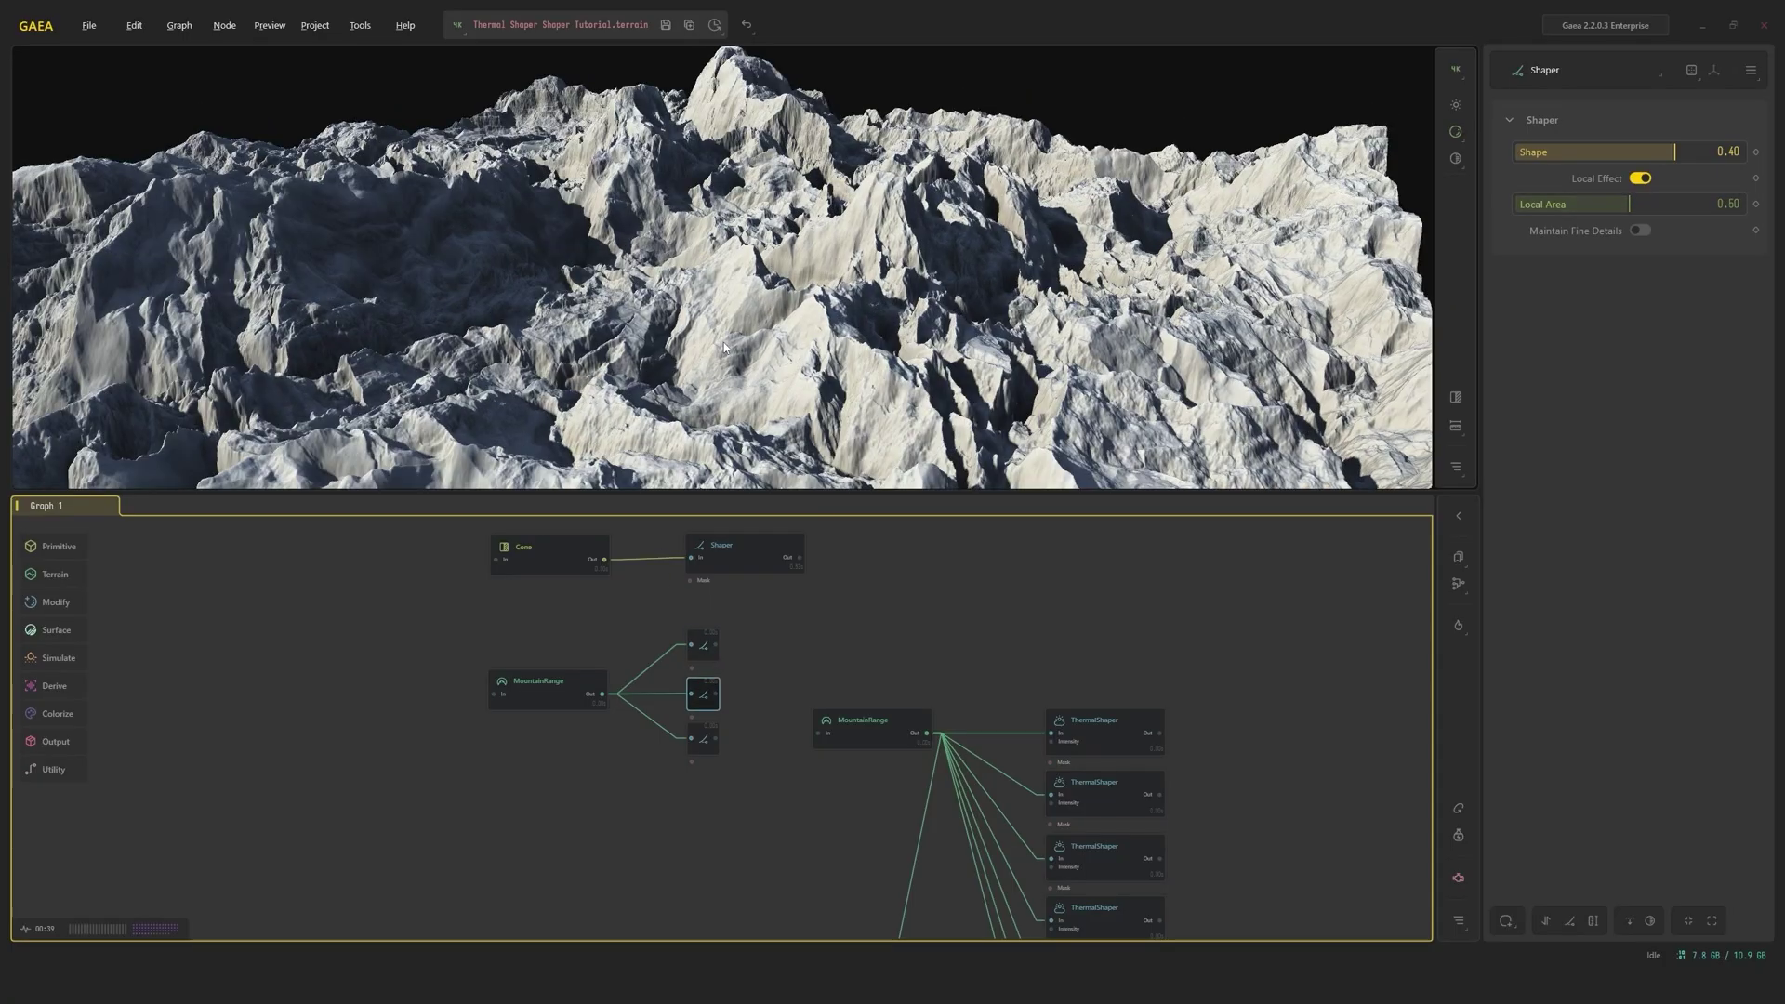
pyautogui.moveTo(723, 342)
pyautogui.mouseDown()
pyautogui.moveTo(768, 307)
pyautogui.moveTo(801, 397)
pyautogui.moveTo(723, 344)
pyautogui.mouseUp()
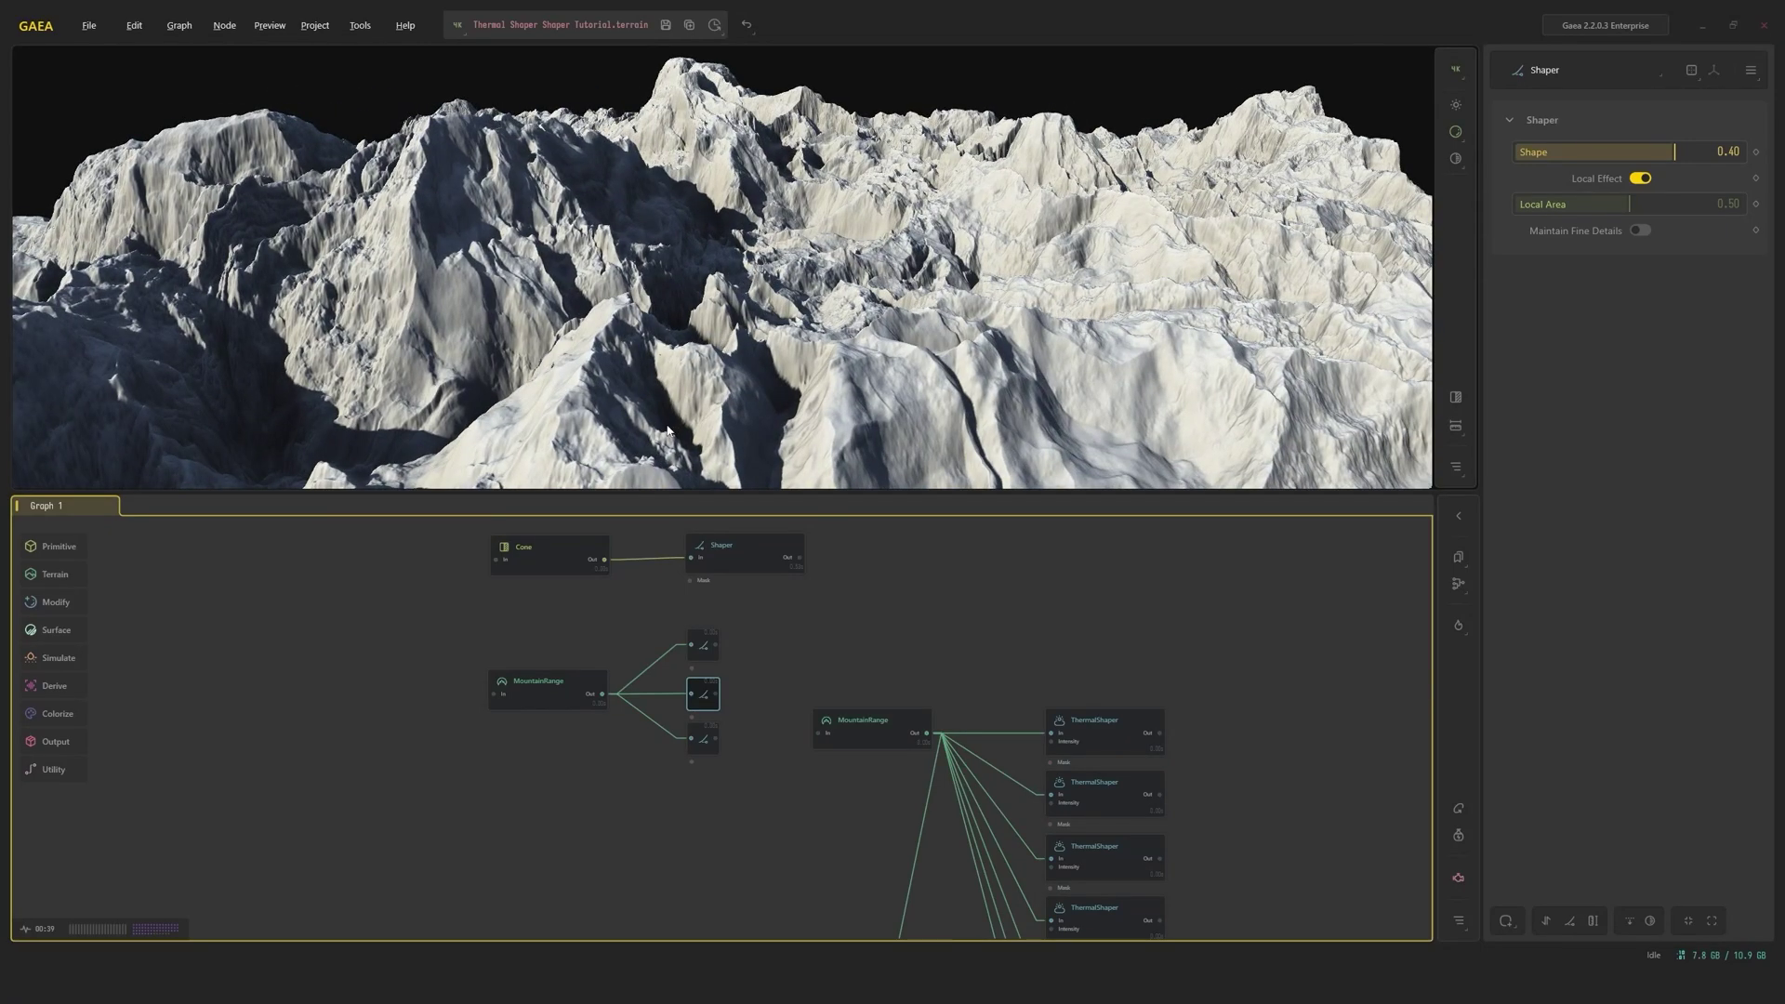
# Compare the third Shaper, which maintains fine details, with the original MountainRange terrain
pyautogui.click(702, 736)
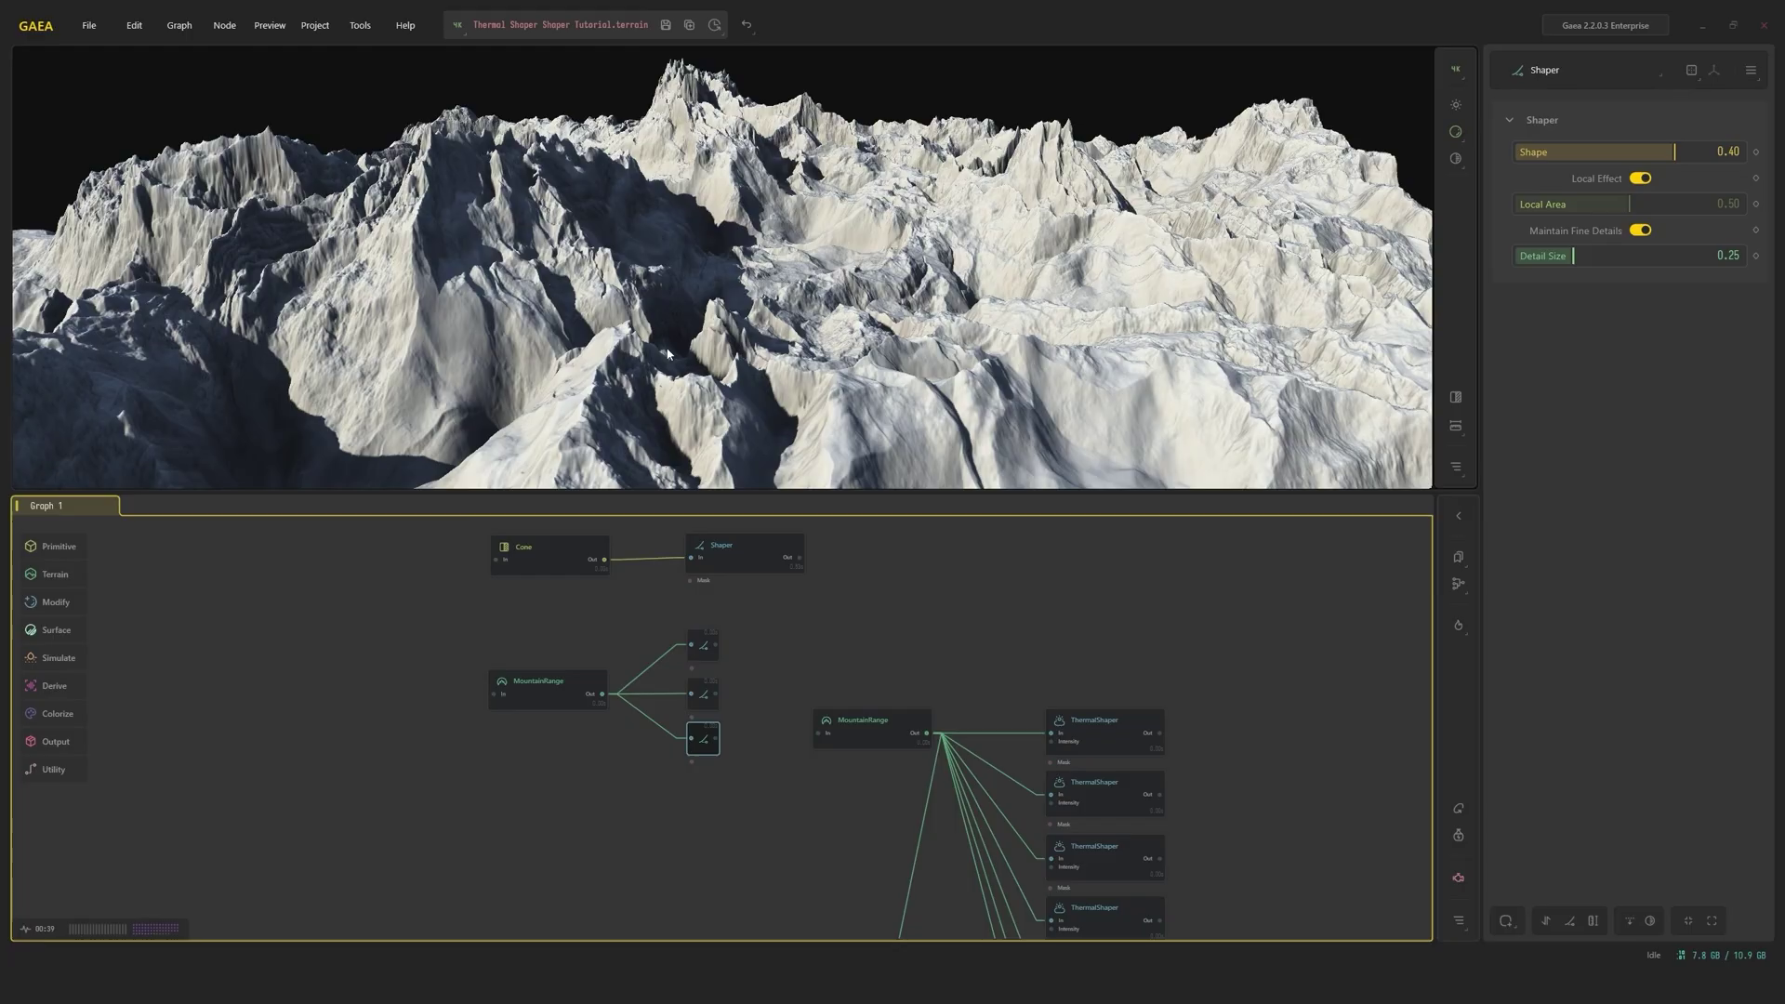
pyautogui.moveTo(665, 340); pyautogui.dragTo(642, 316)
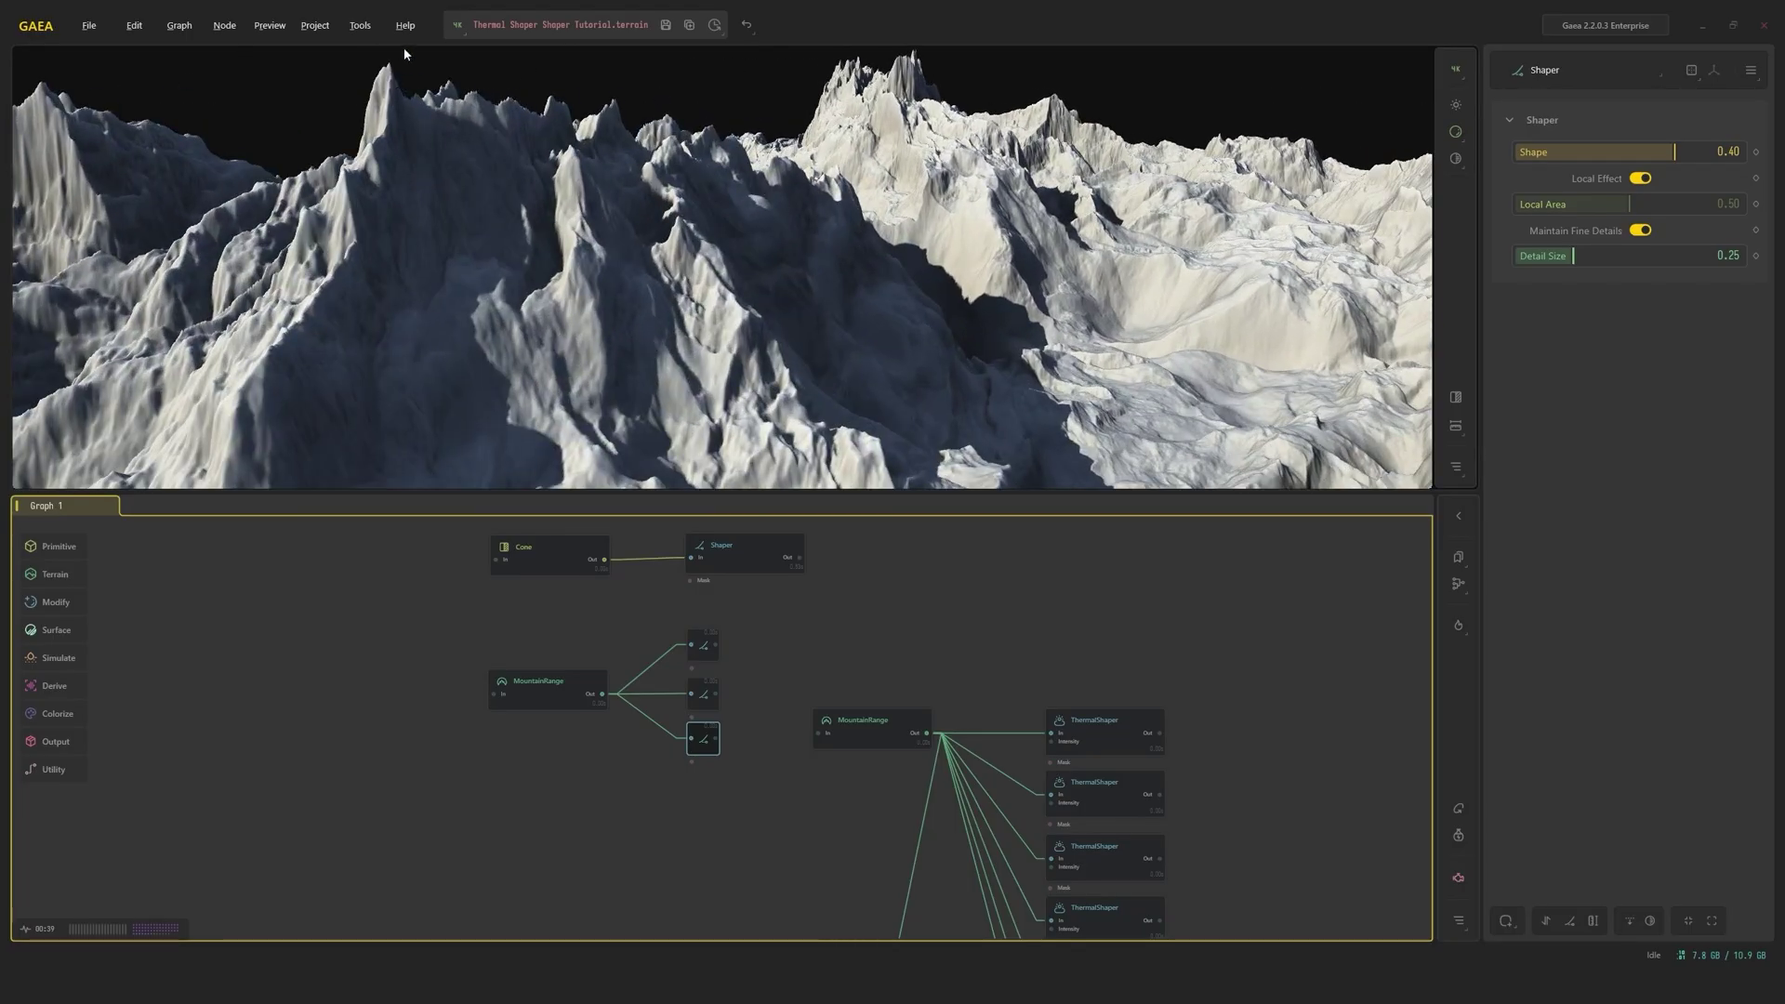
pyautogui.click(567, 700)
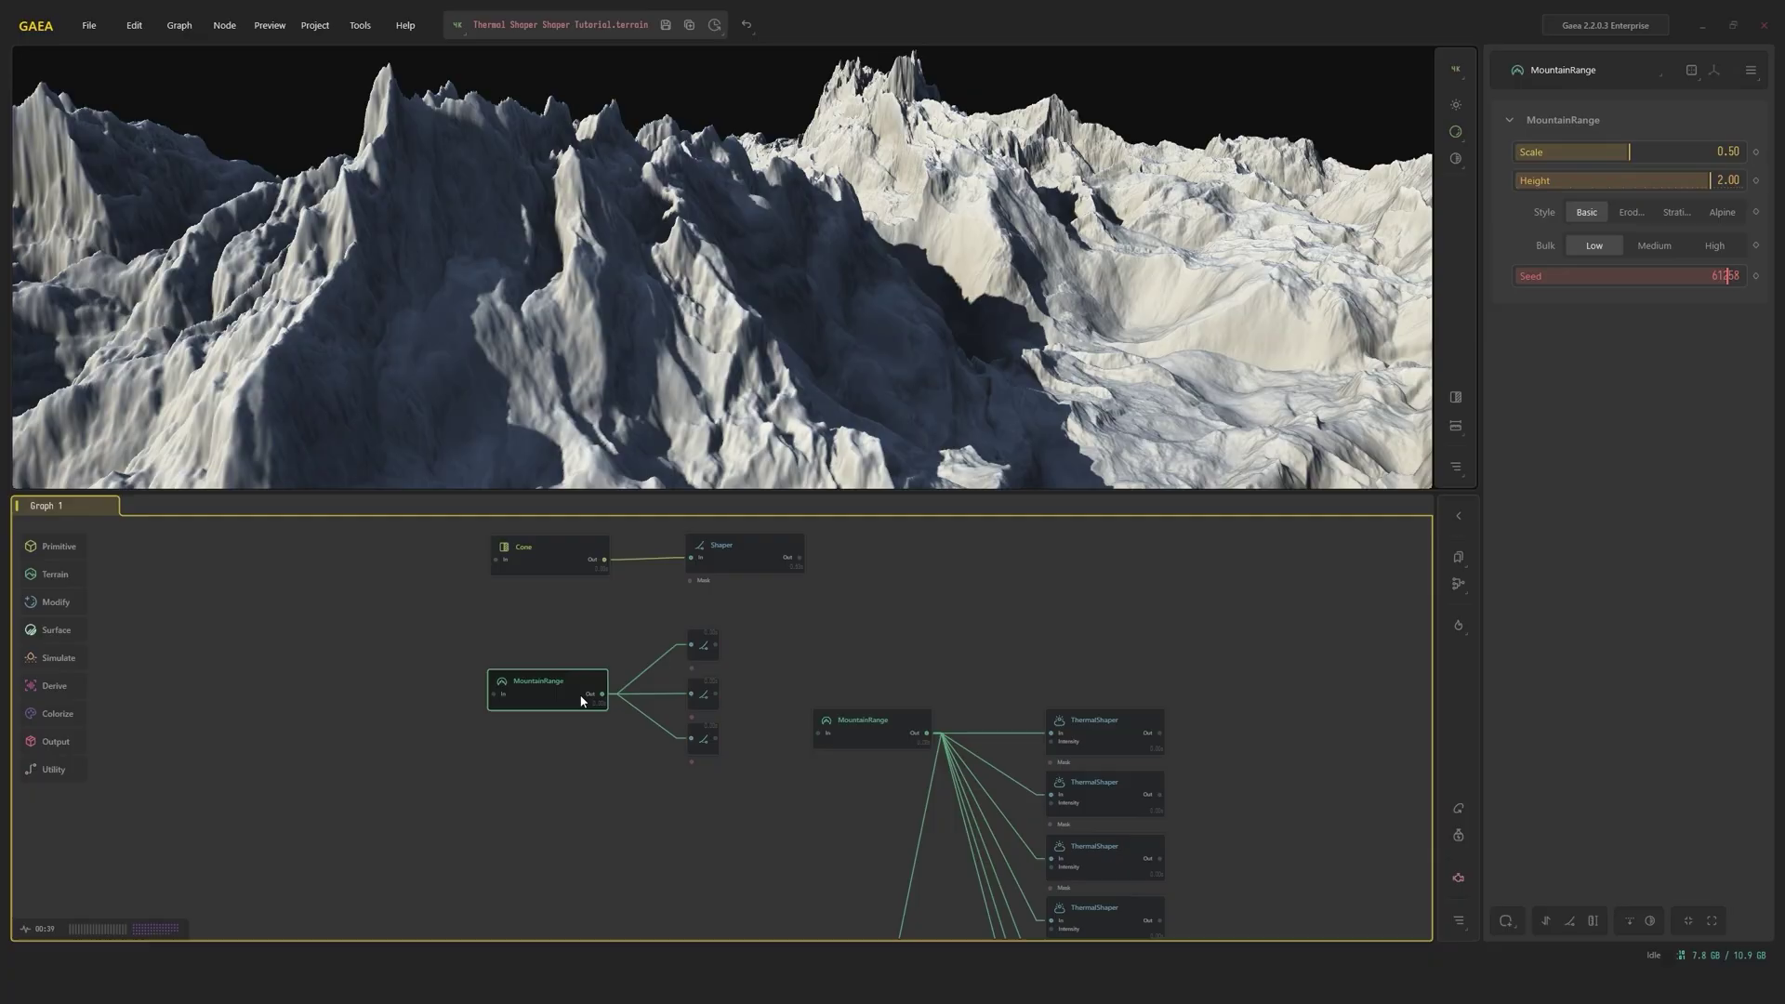
pyautogui.click(712, 740)
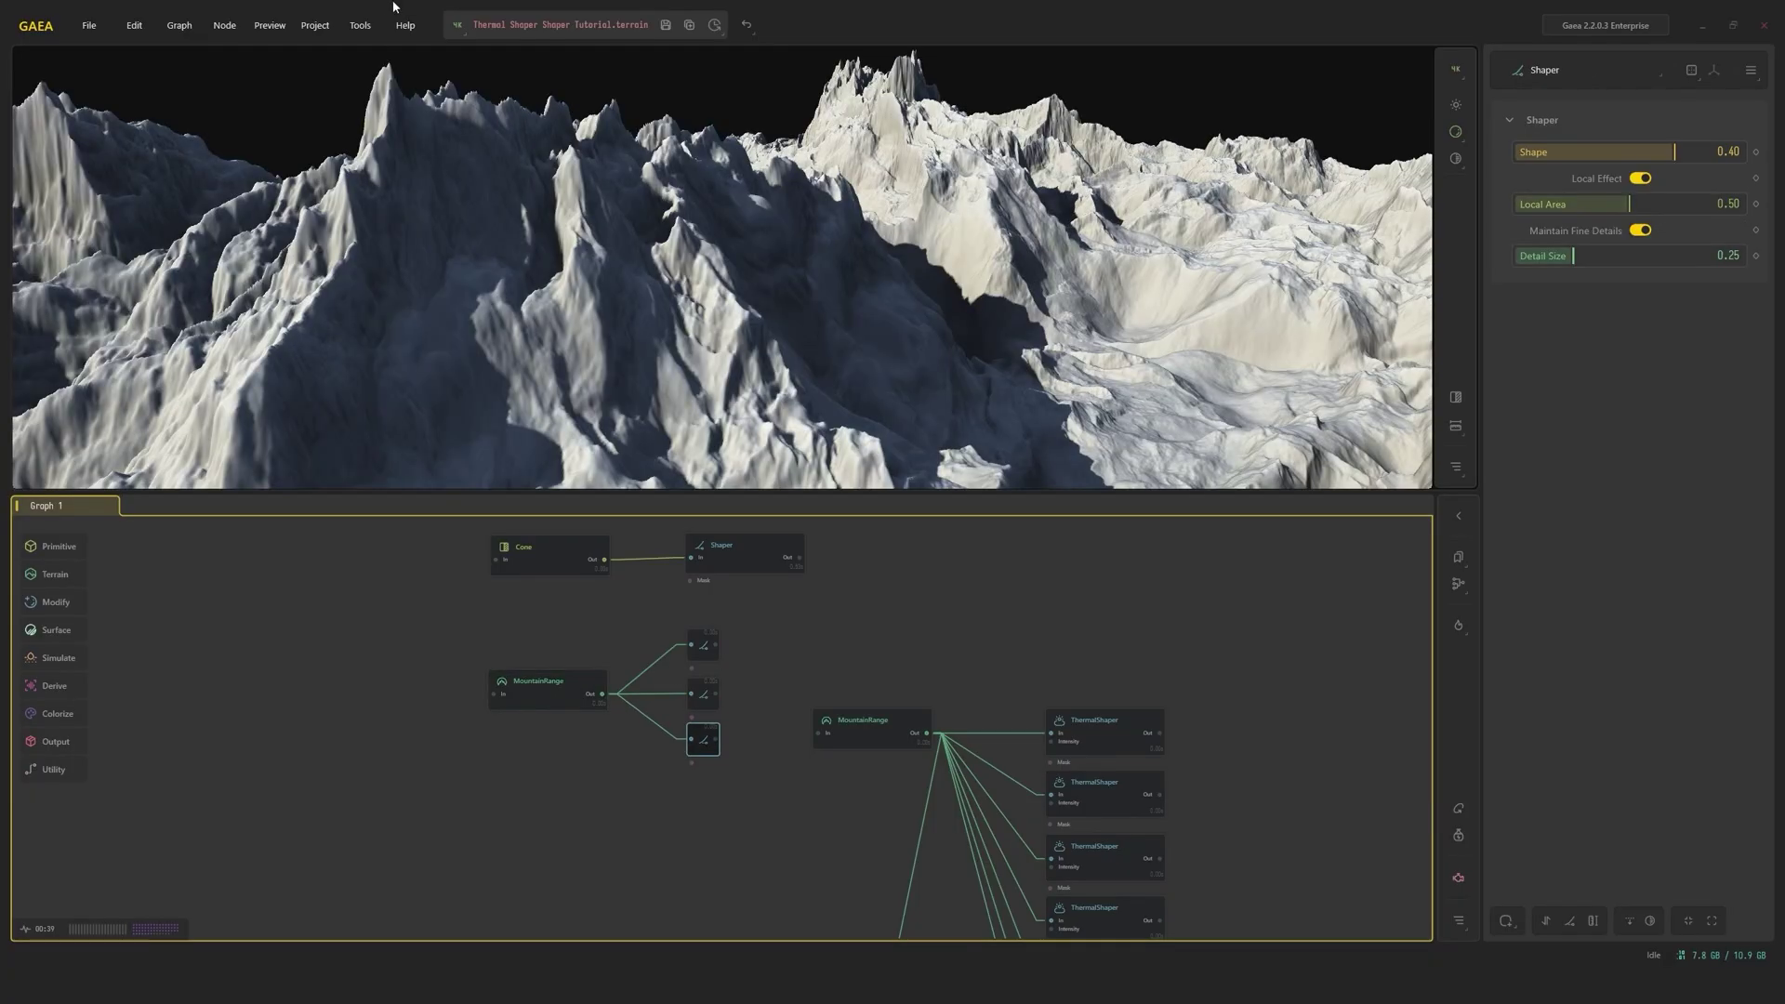
# Preview the second MountainRange node, which feeds the ThermalShaper nodes, and examine its eroded terrain
pyautogui.moveTo(737, 196); pyautogui.dragTo(711, 149)
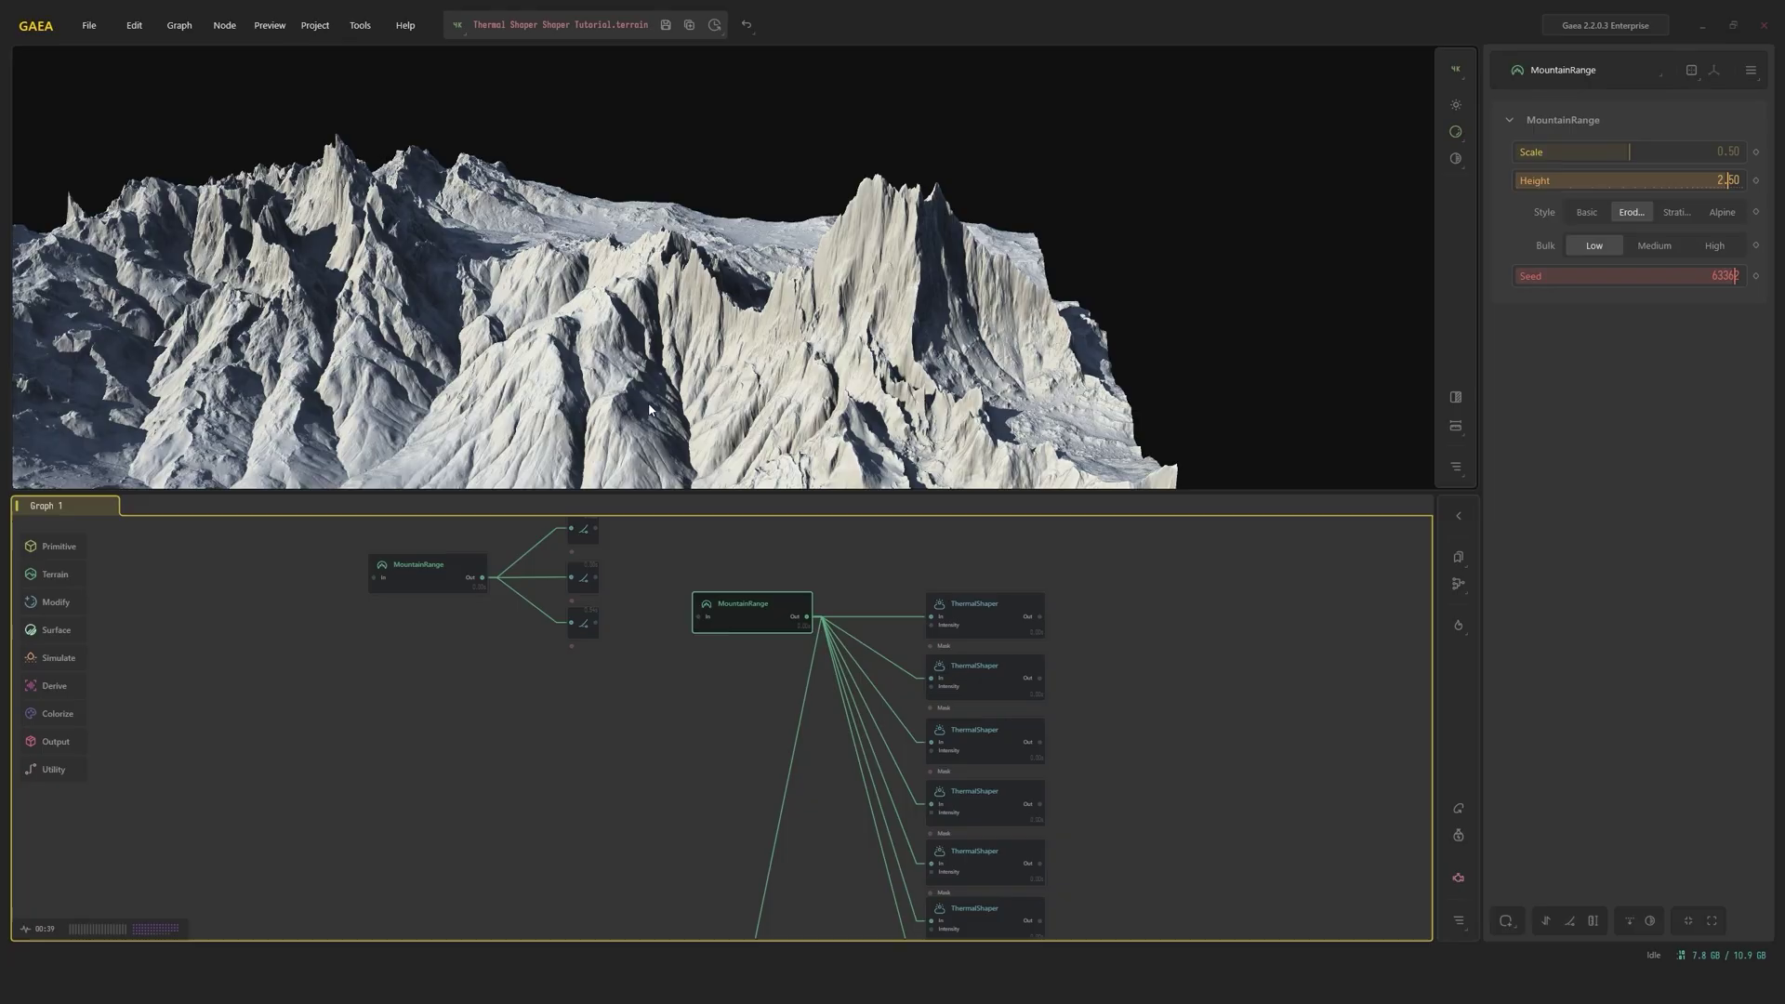
pyautogui.moveTo(651, 409); pyautogui.dragTo(789, 399)
pyautogui.scroll(3, 772, 419)
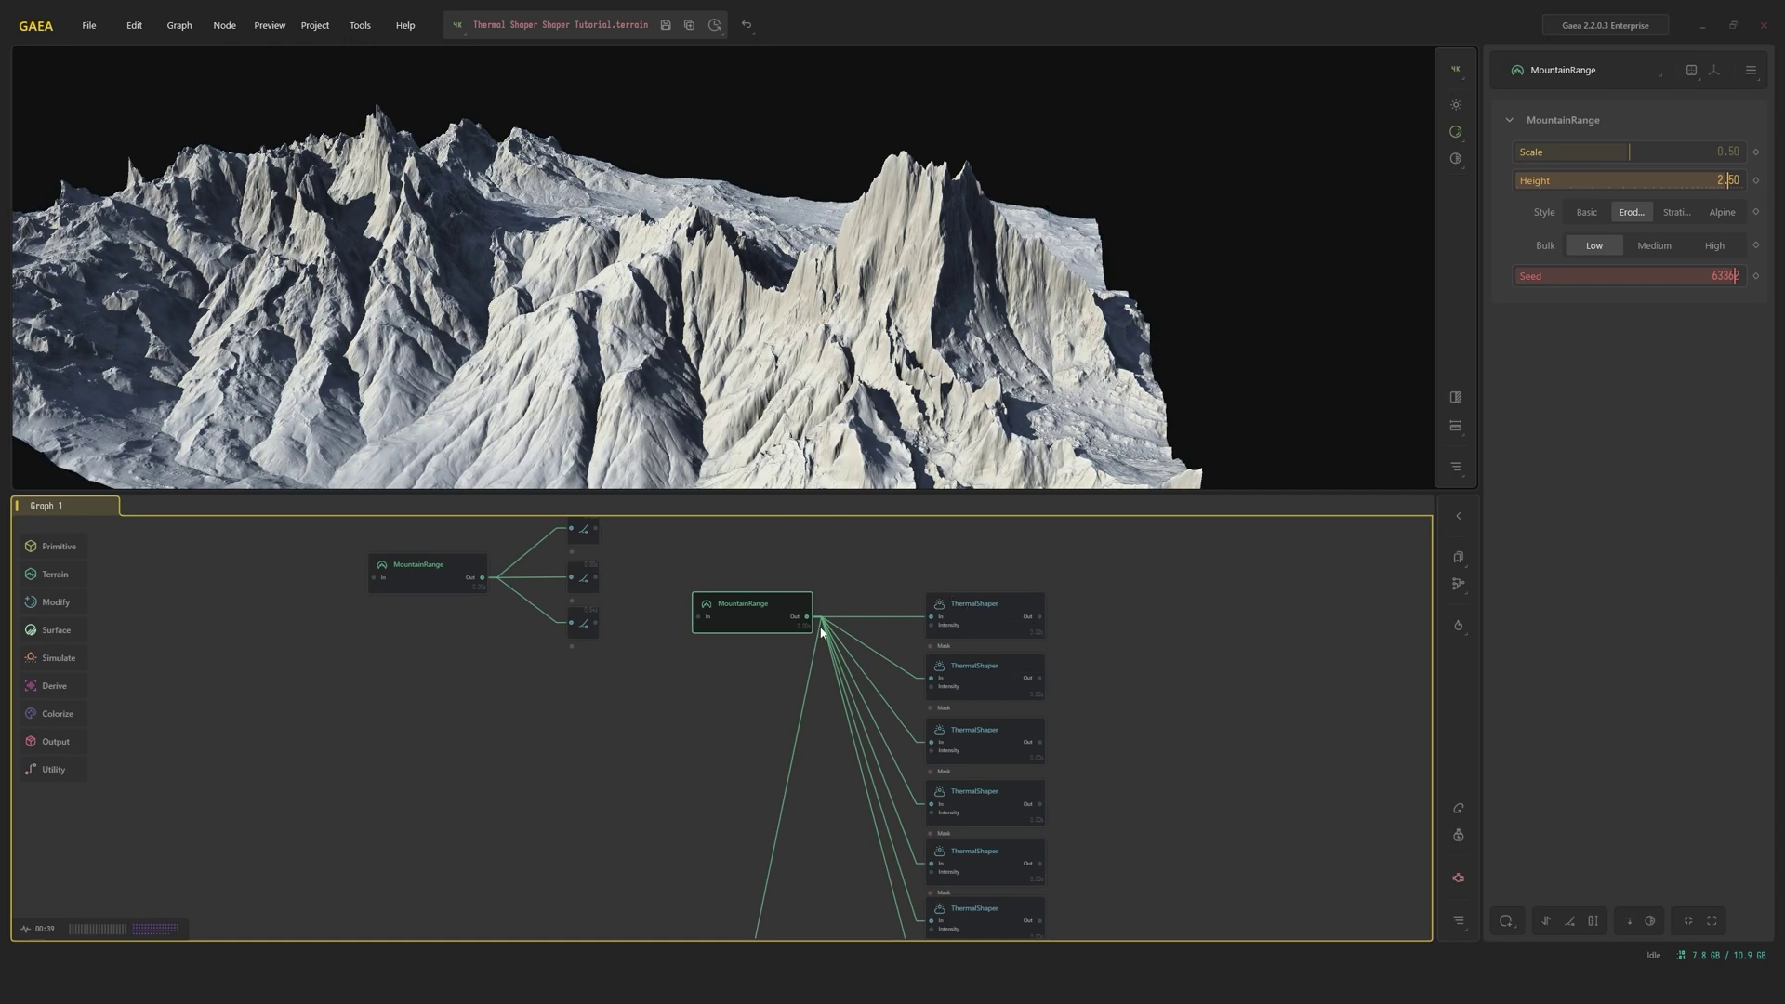
# Set the Influence of the first ThermalShaper node to 0.29
pyautogui.click(967, 616)
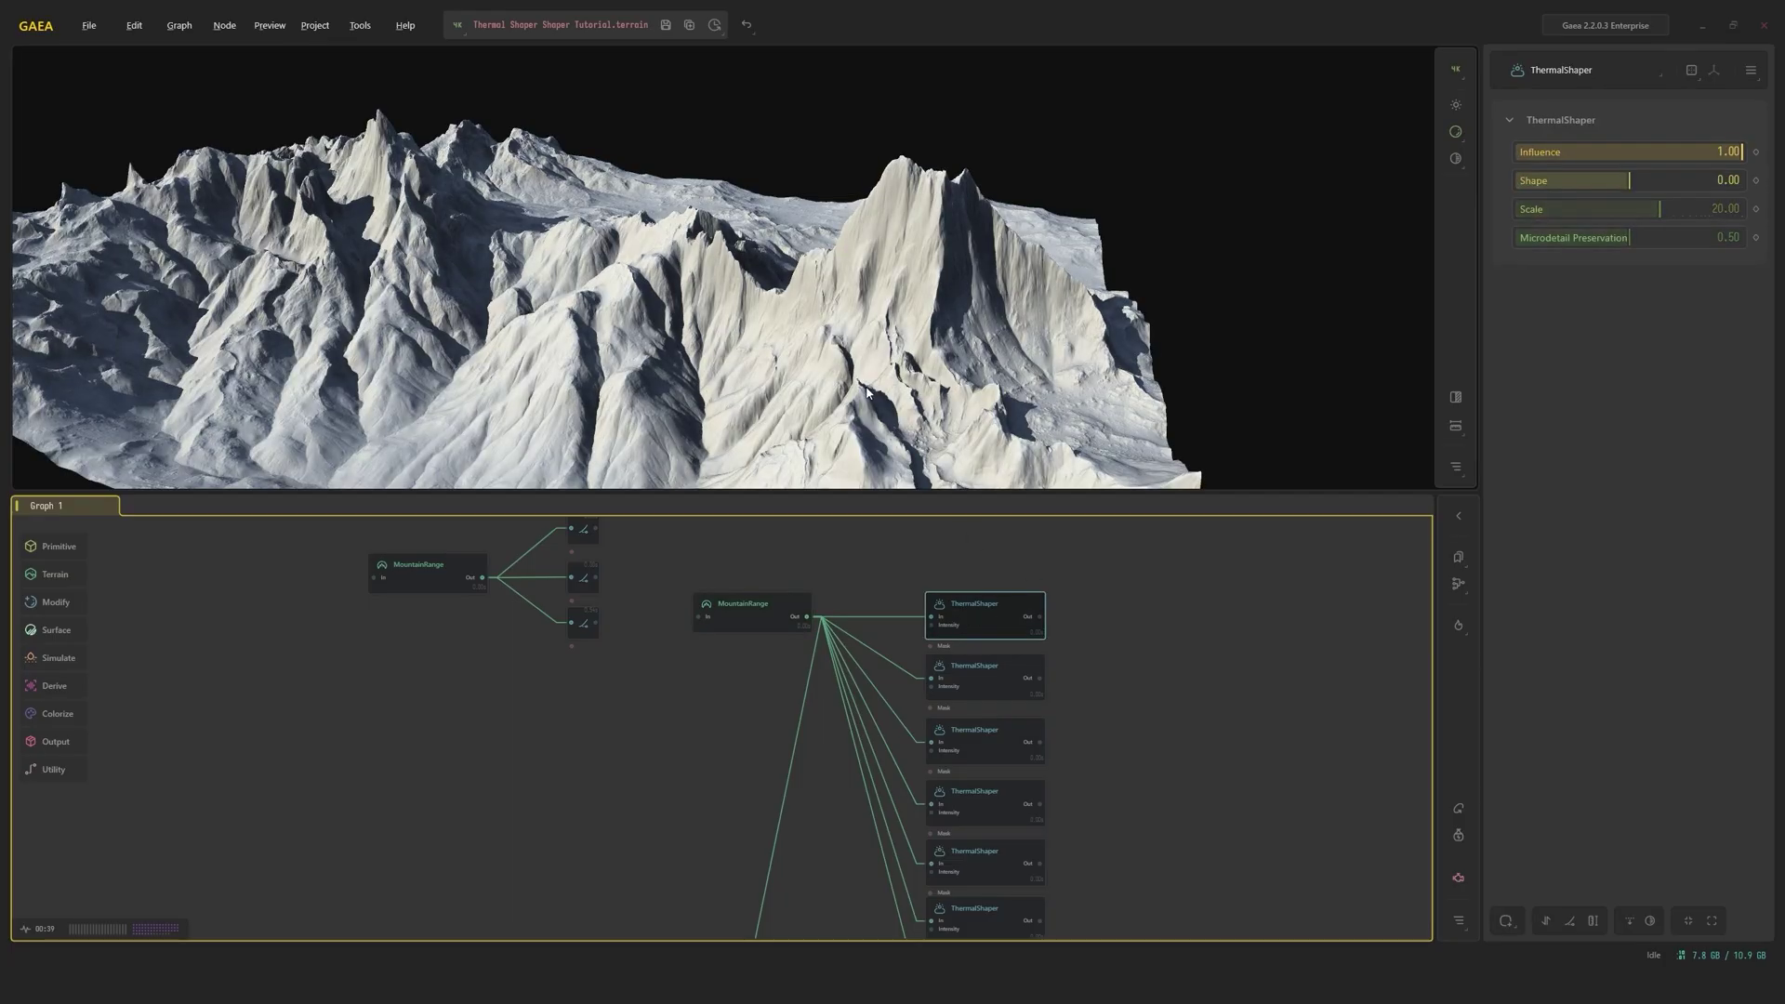
pyautogui.moveTo(868, 387)
pyautogui.mouseDown()
pyautogui.moveTo(853, 361)
pyautogui.moveTo(686, 369)
pyautogui.moveTo(881, 376)
pyautogui.mouseUp()
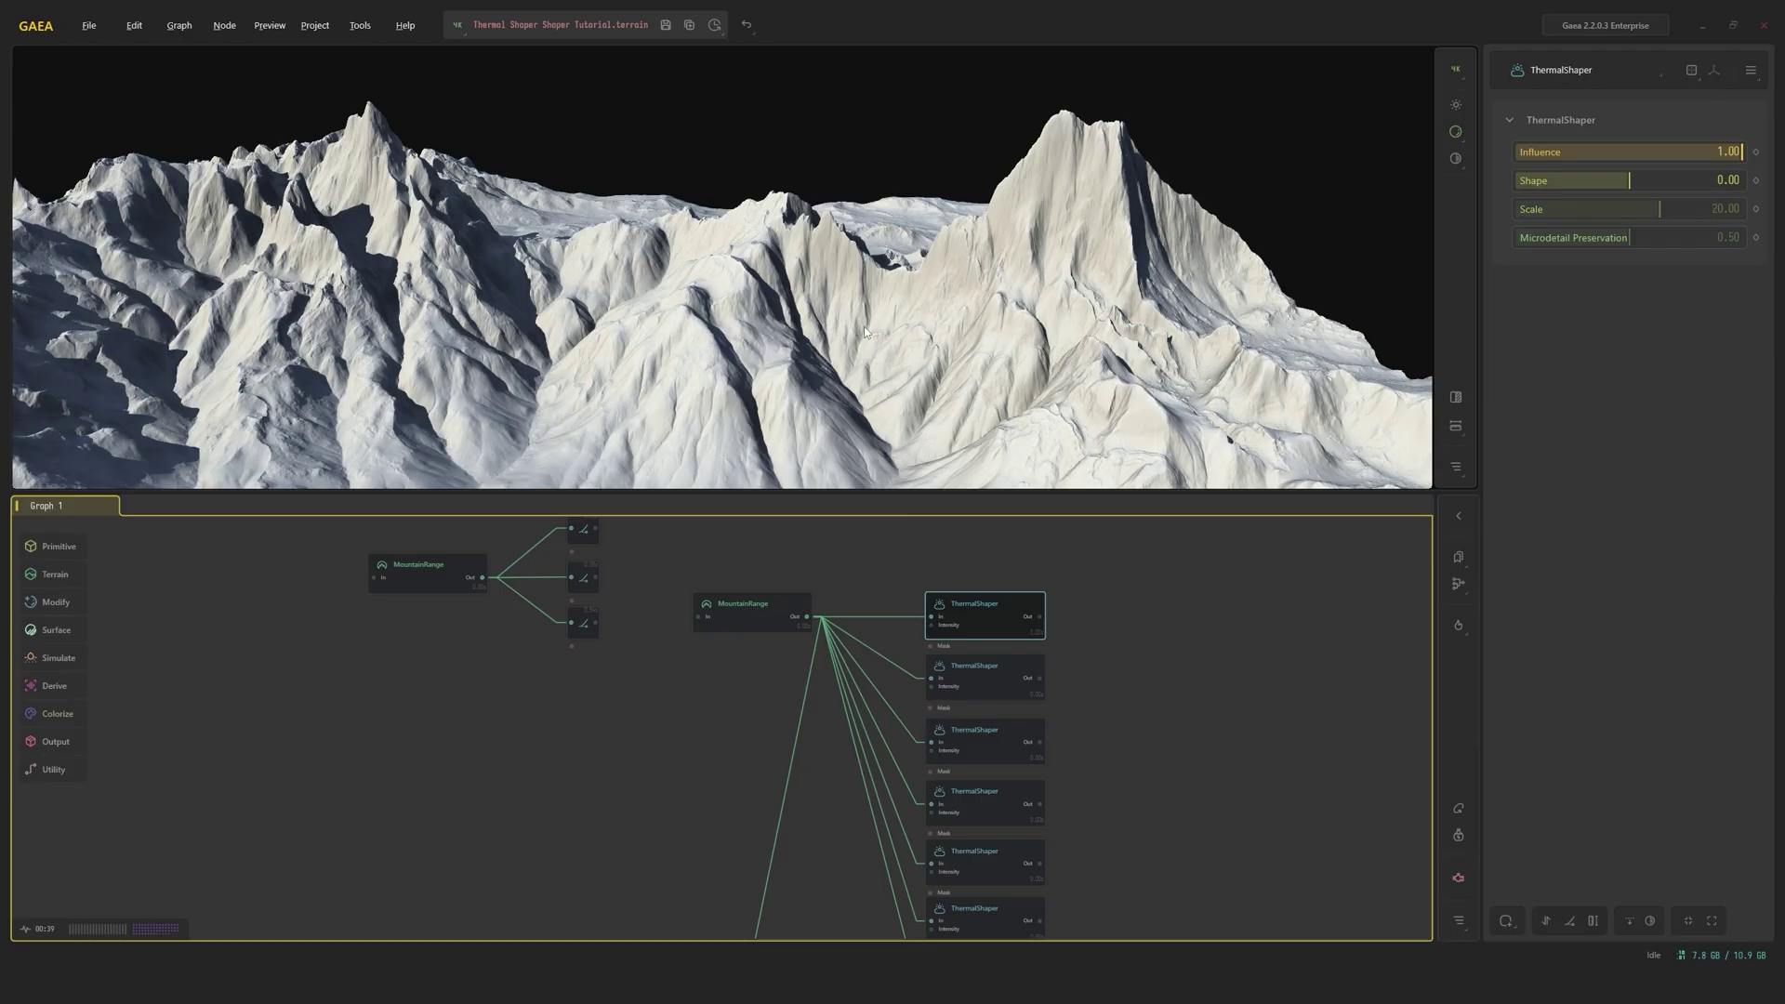
pyautogui.click(1584, 152)
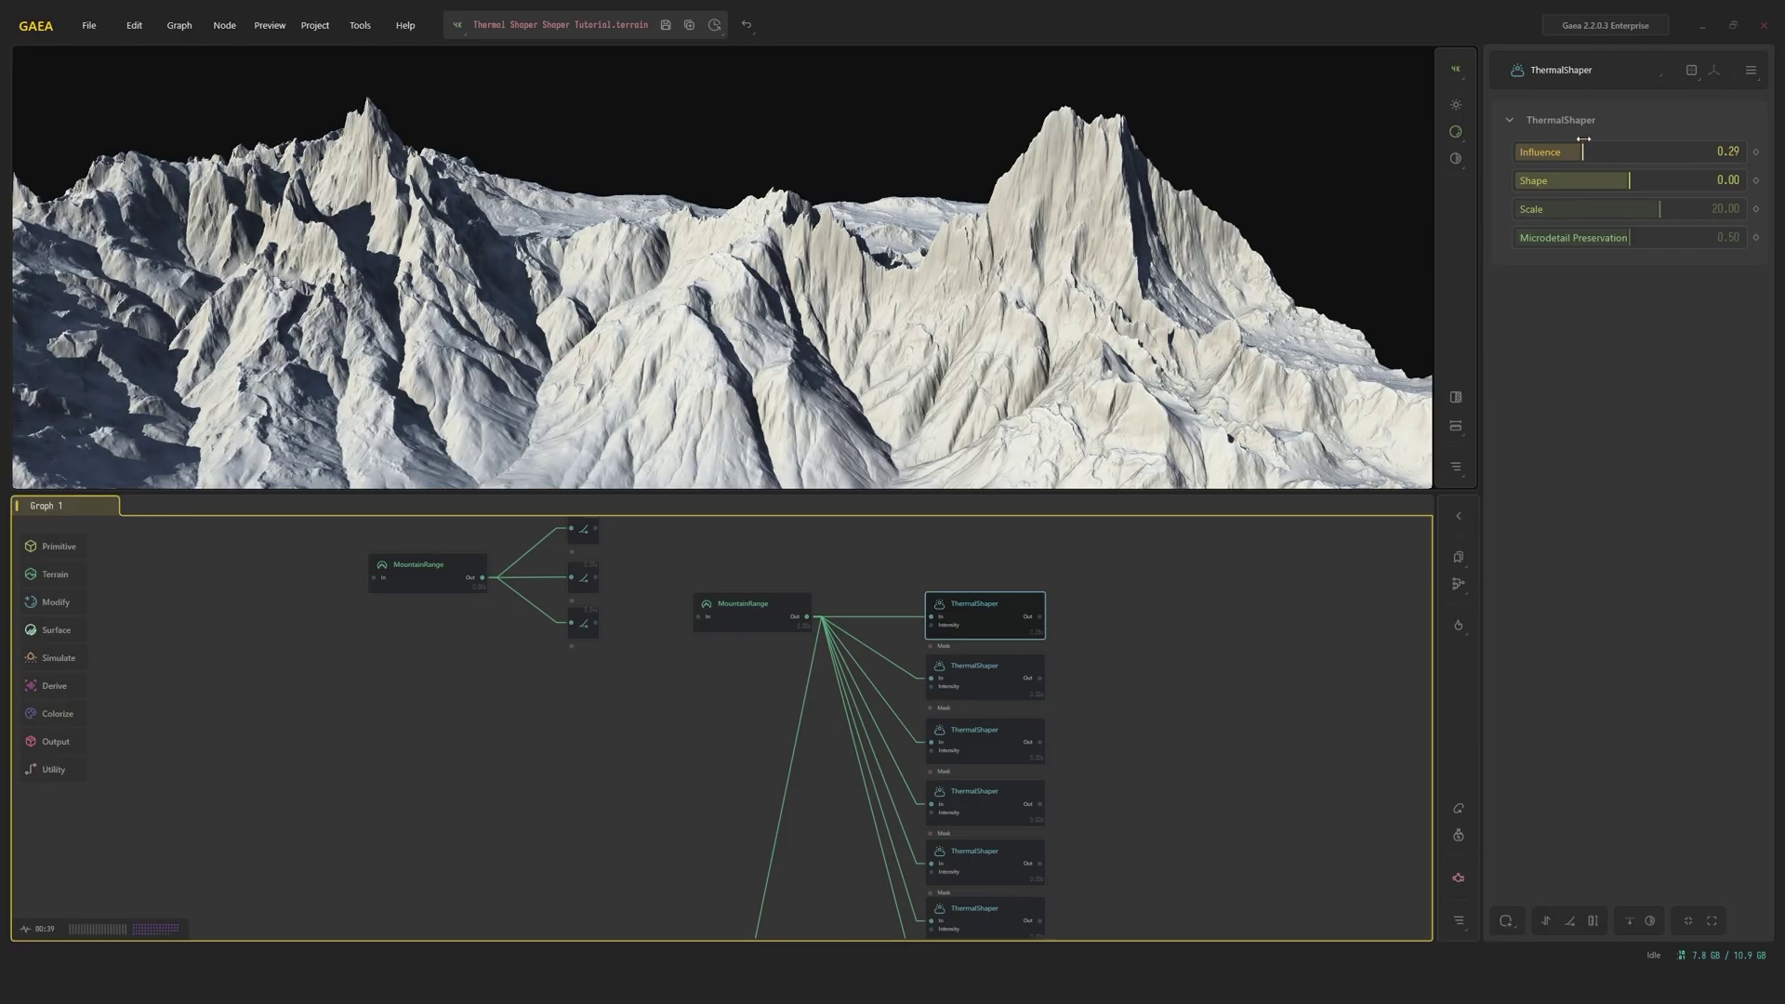
# Compare the second ThermalShaper node, which uses a negative Shape, with the original MountainRange terrain
pyautogui.moveTo(1583, 139); pyautogui.dragTo(1630, 183)
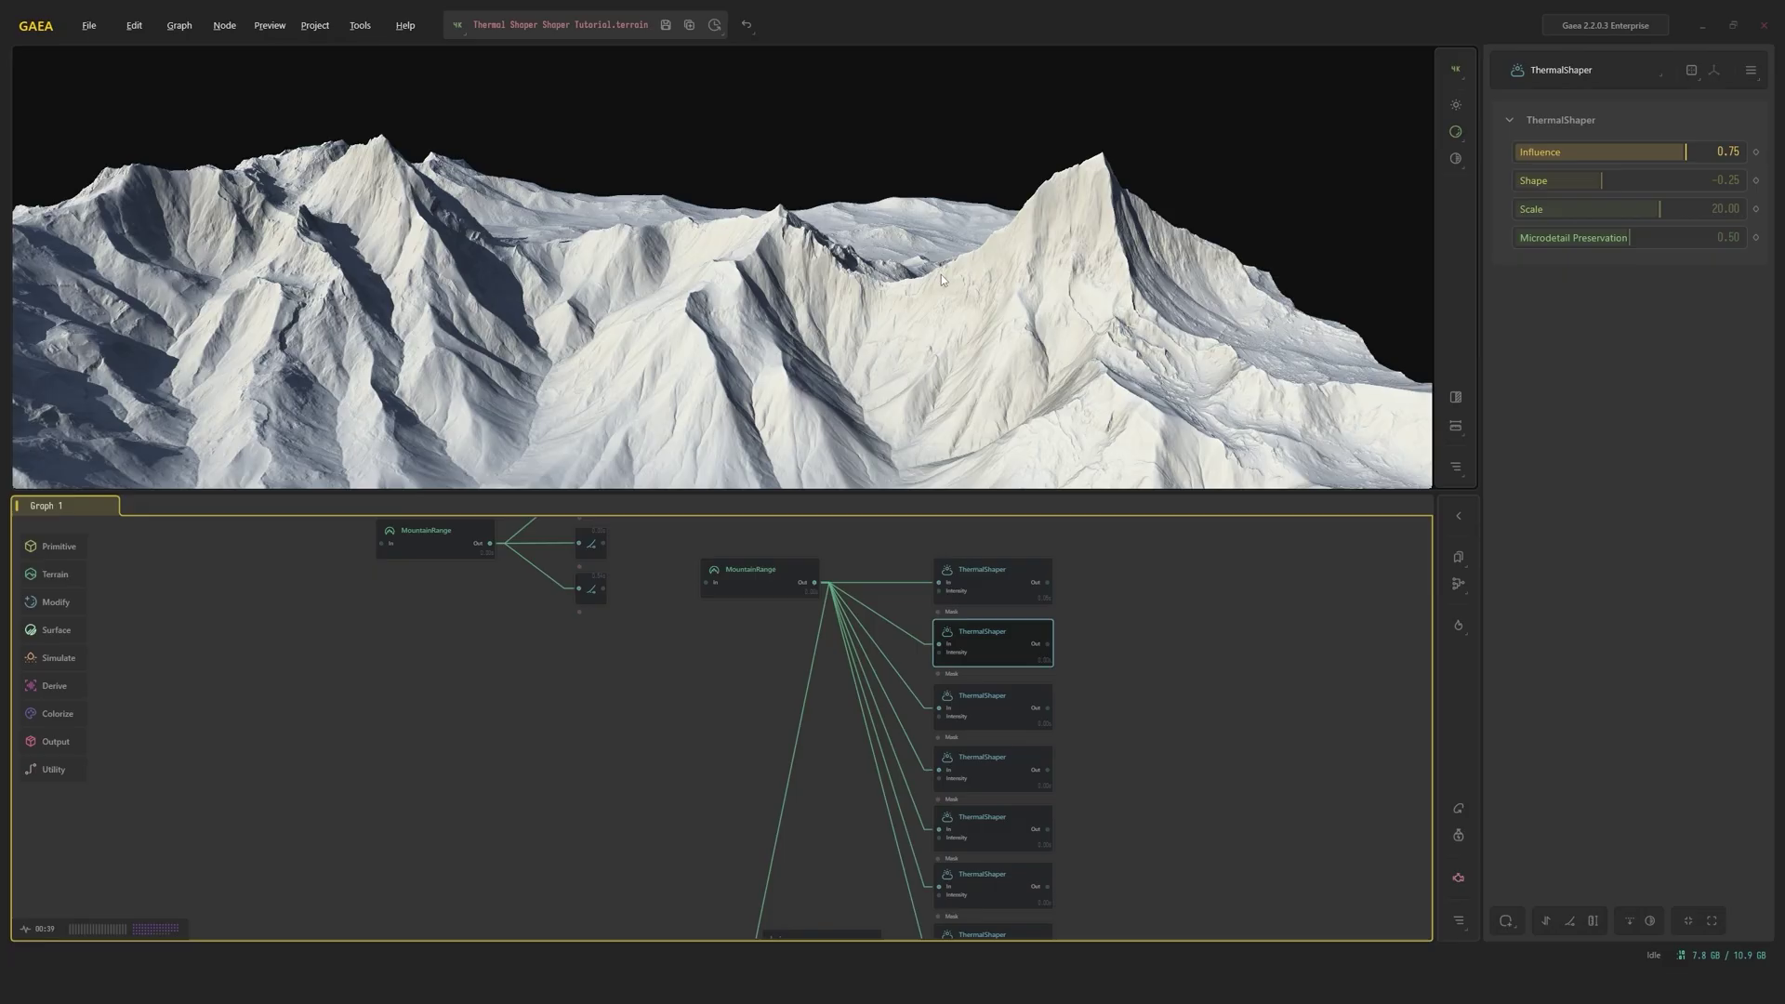
pyautogui.moveTo(941, 277)
pyautogui.mouseDown()
pyautogui.moveTo(923, 264)
pyautogui.moveTo(928, 280)
pyautogui.mouseUp()
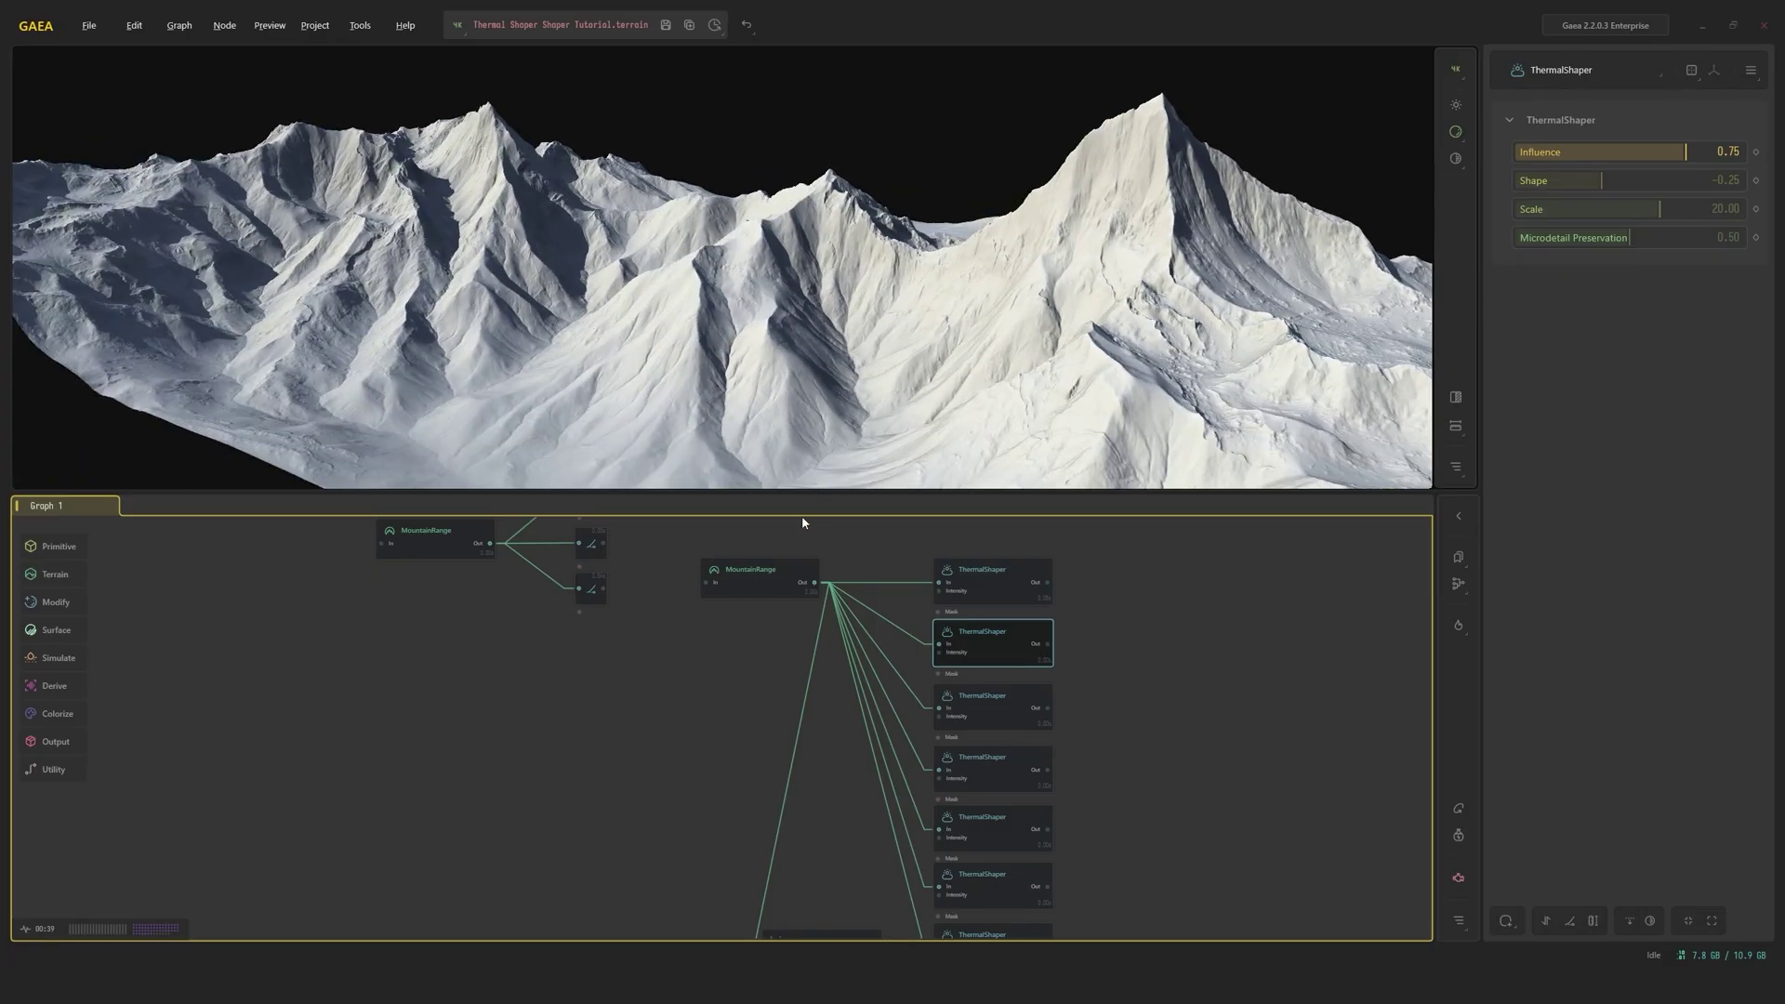
pyautogui.click(766, 587)
pyautogui.click(961, 634)
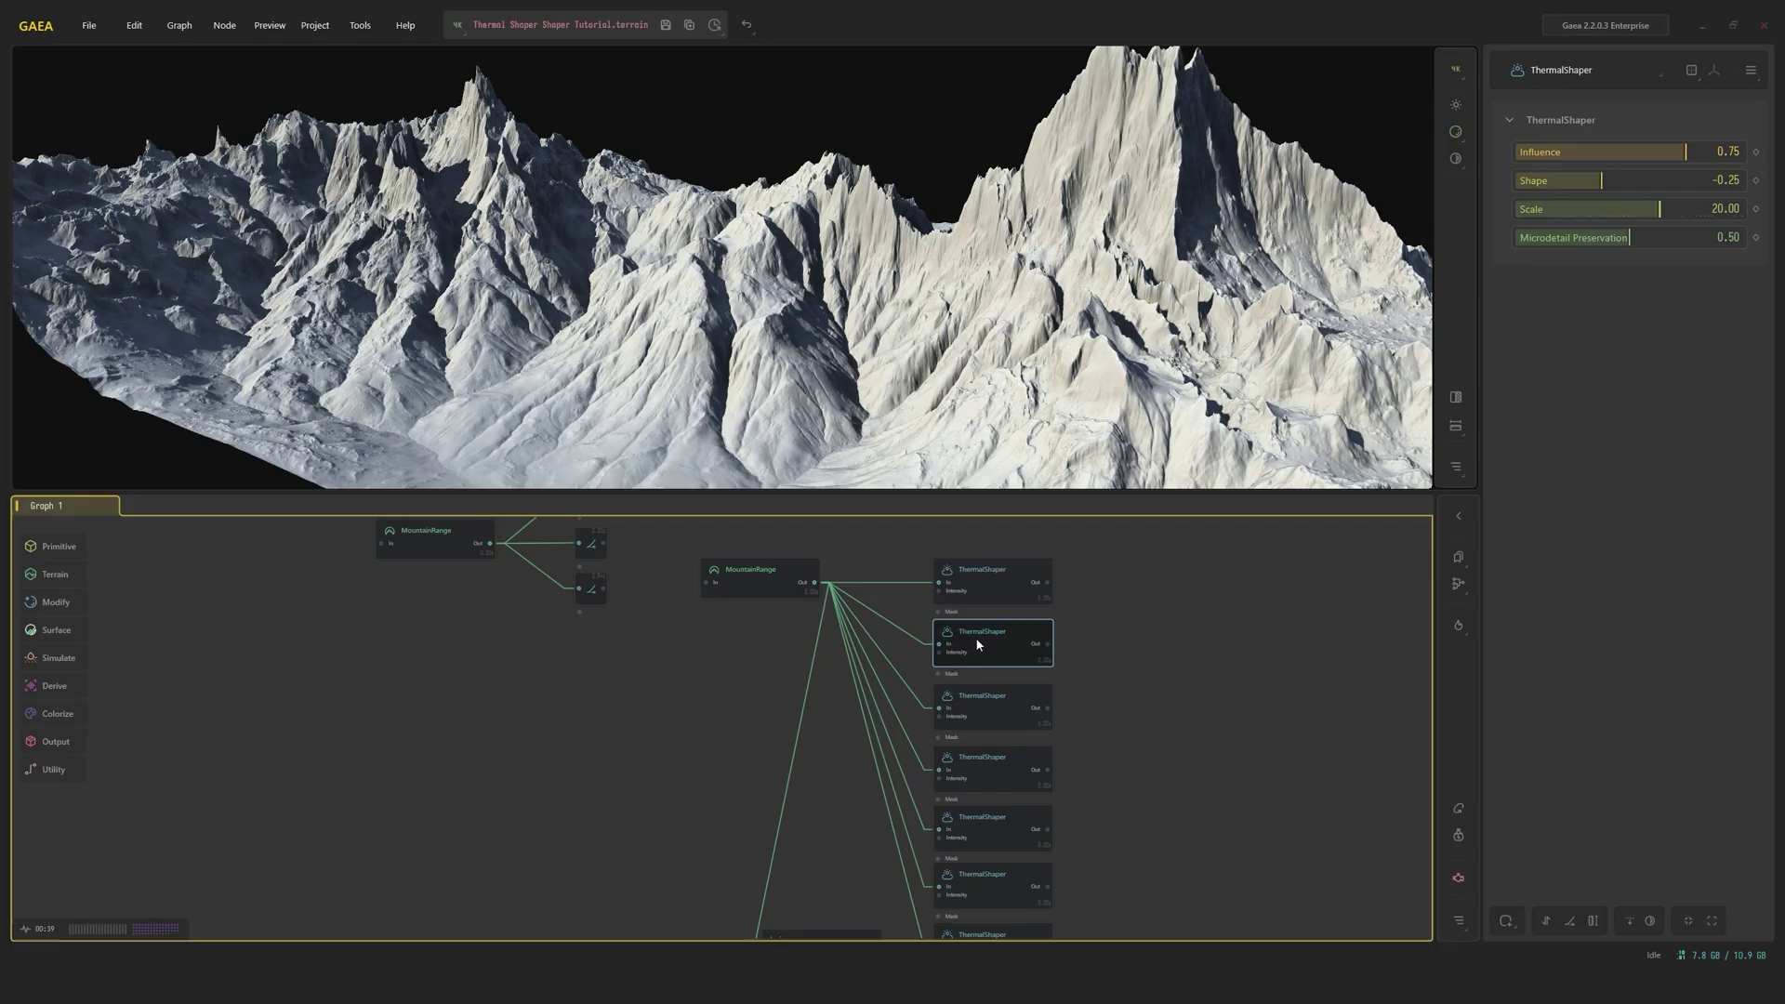
pyautogui.click(748, 578)
pyautogui.click(997, 631)
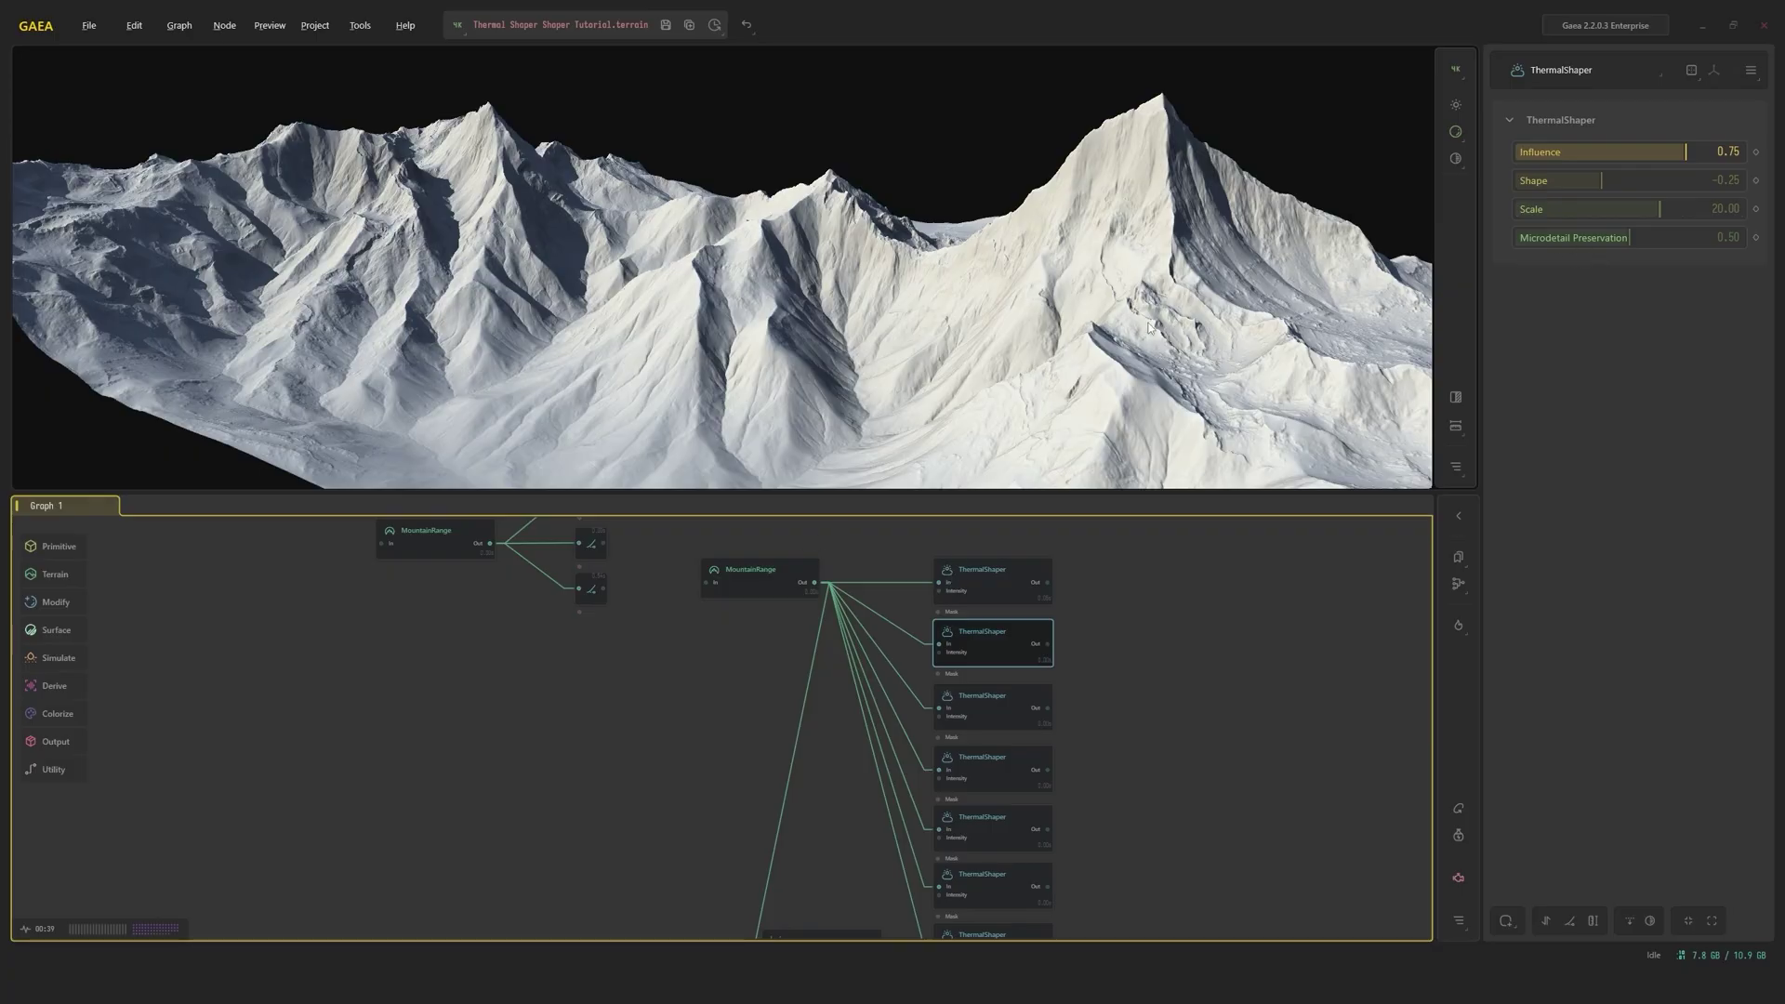
# Re-examine the second ThermalShaper against its source from another angle, and preview the third ThermalShaper, which uses a positive Shape
pyautogui.moveTo(1158, 337); pyautogui.dragTo(1107, 365)
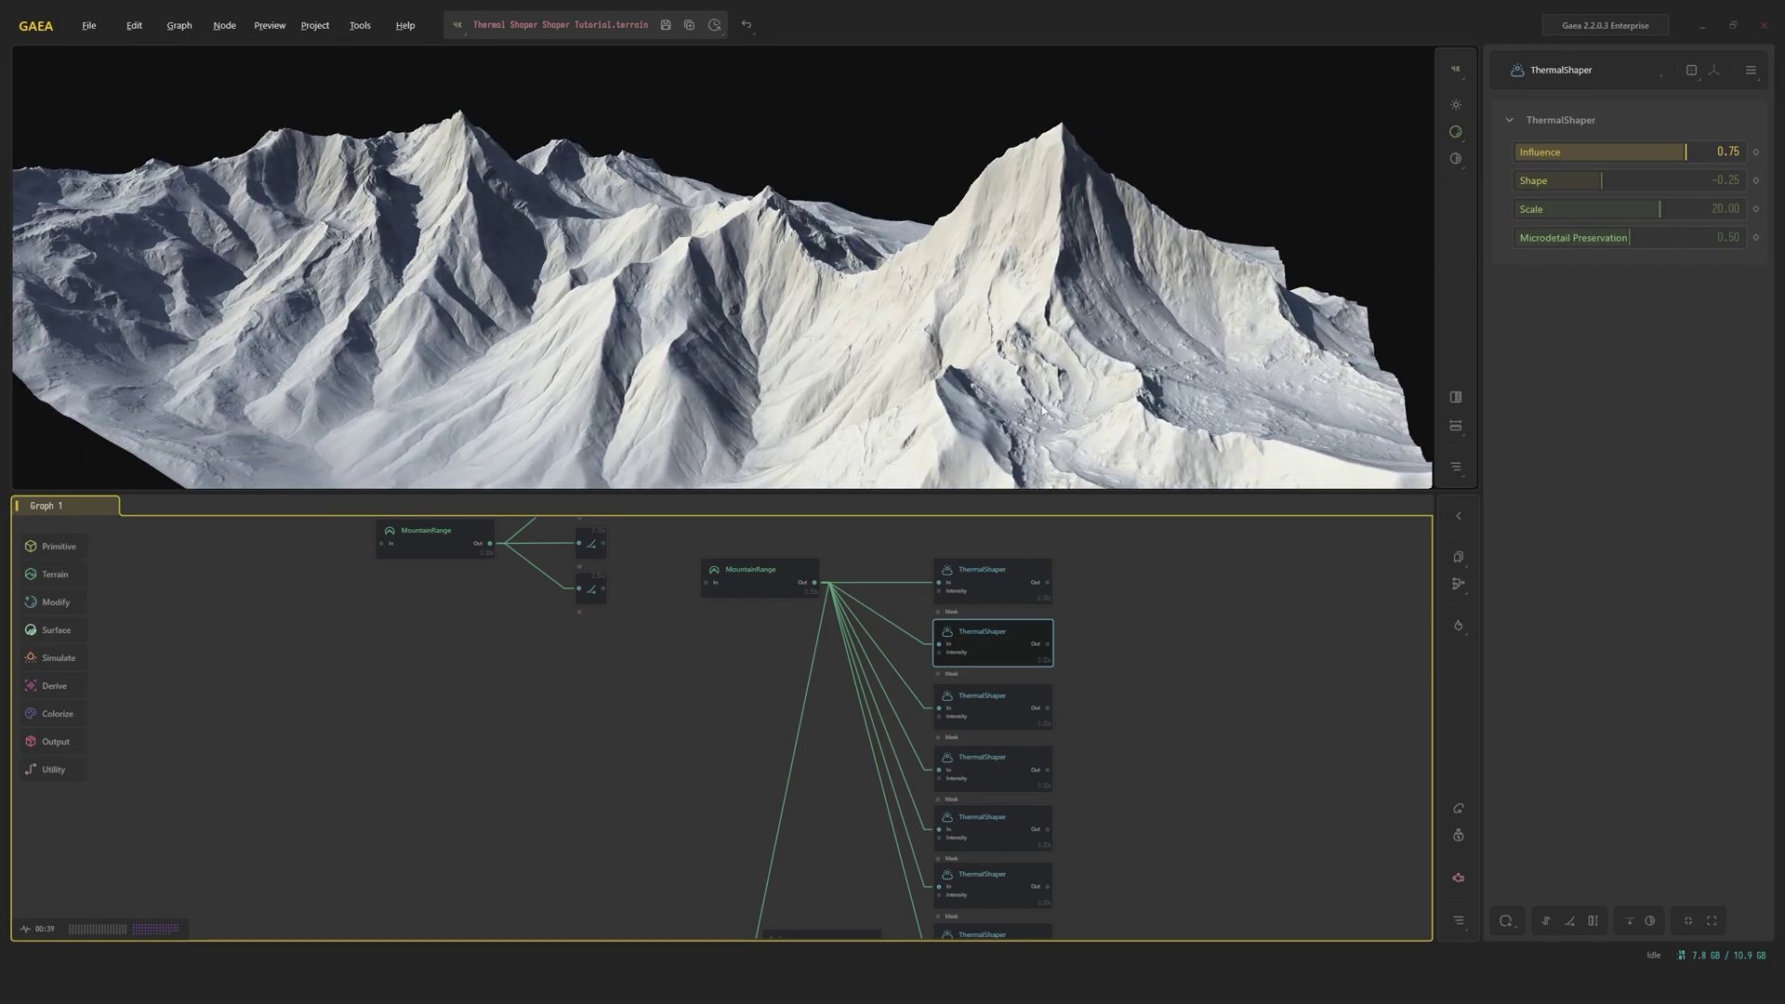
pyautogui.click(775, 583)
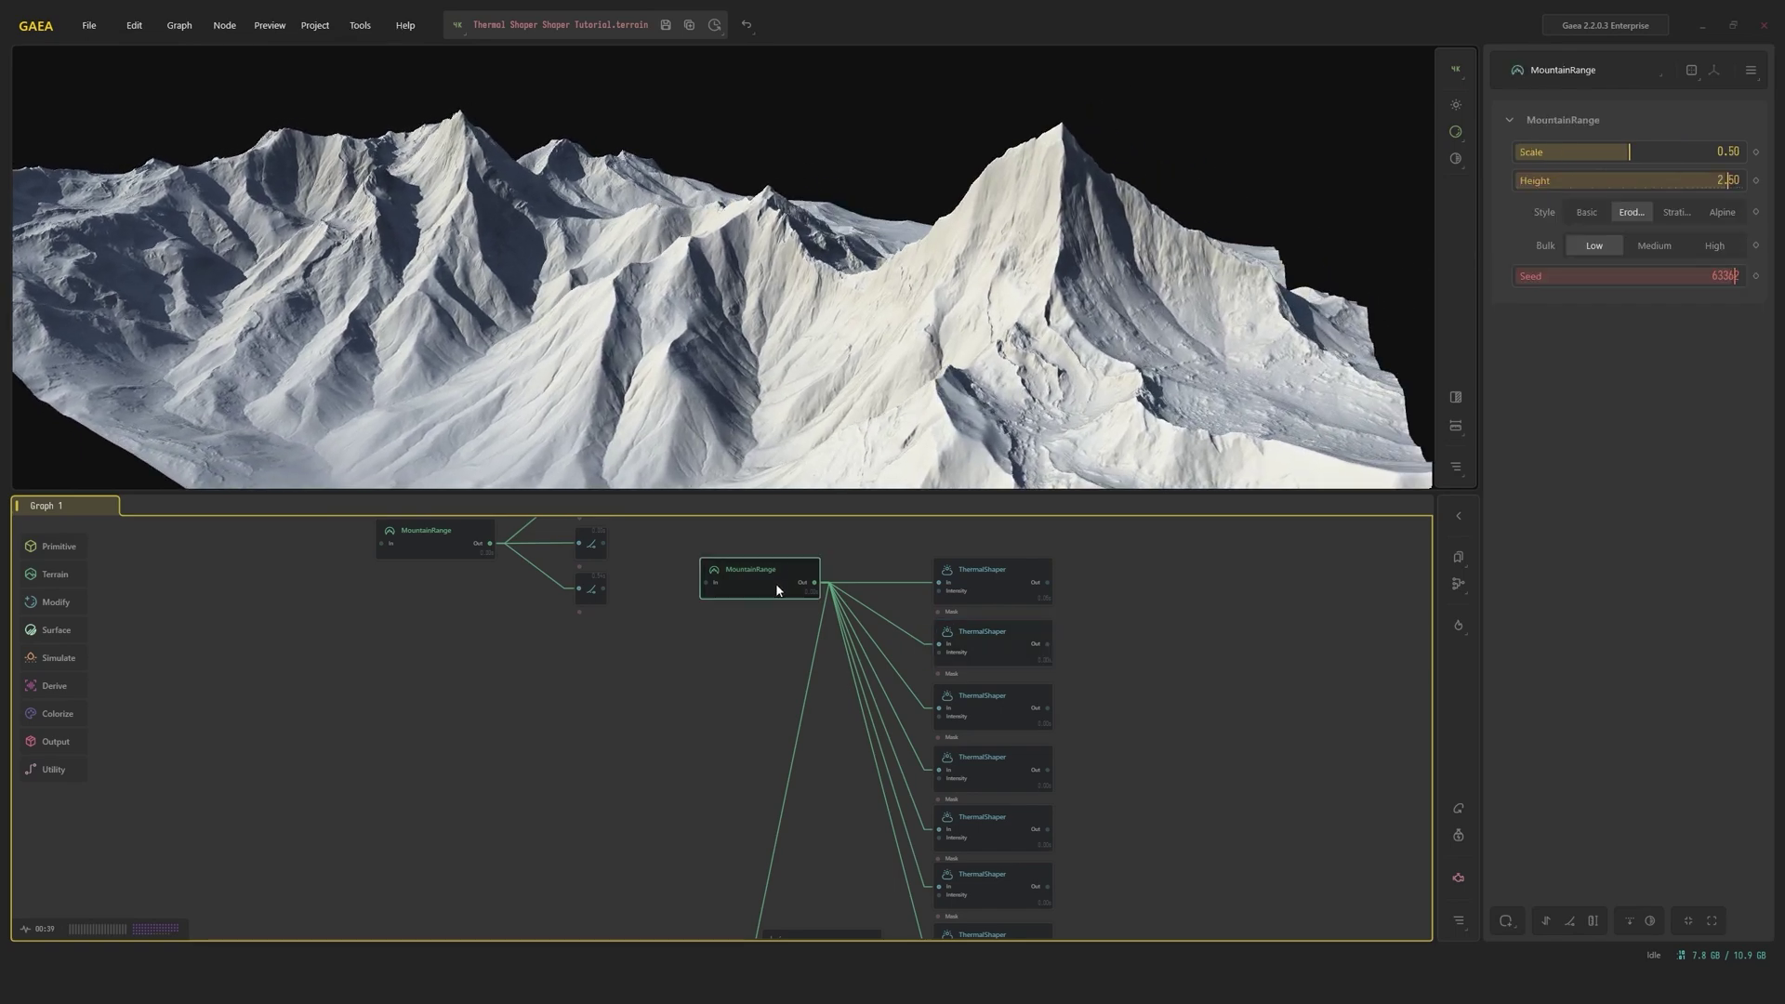
pyautogui.click(982, 642)
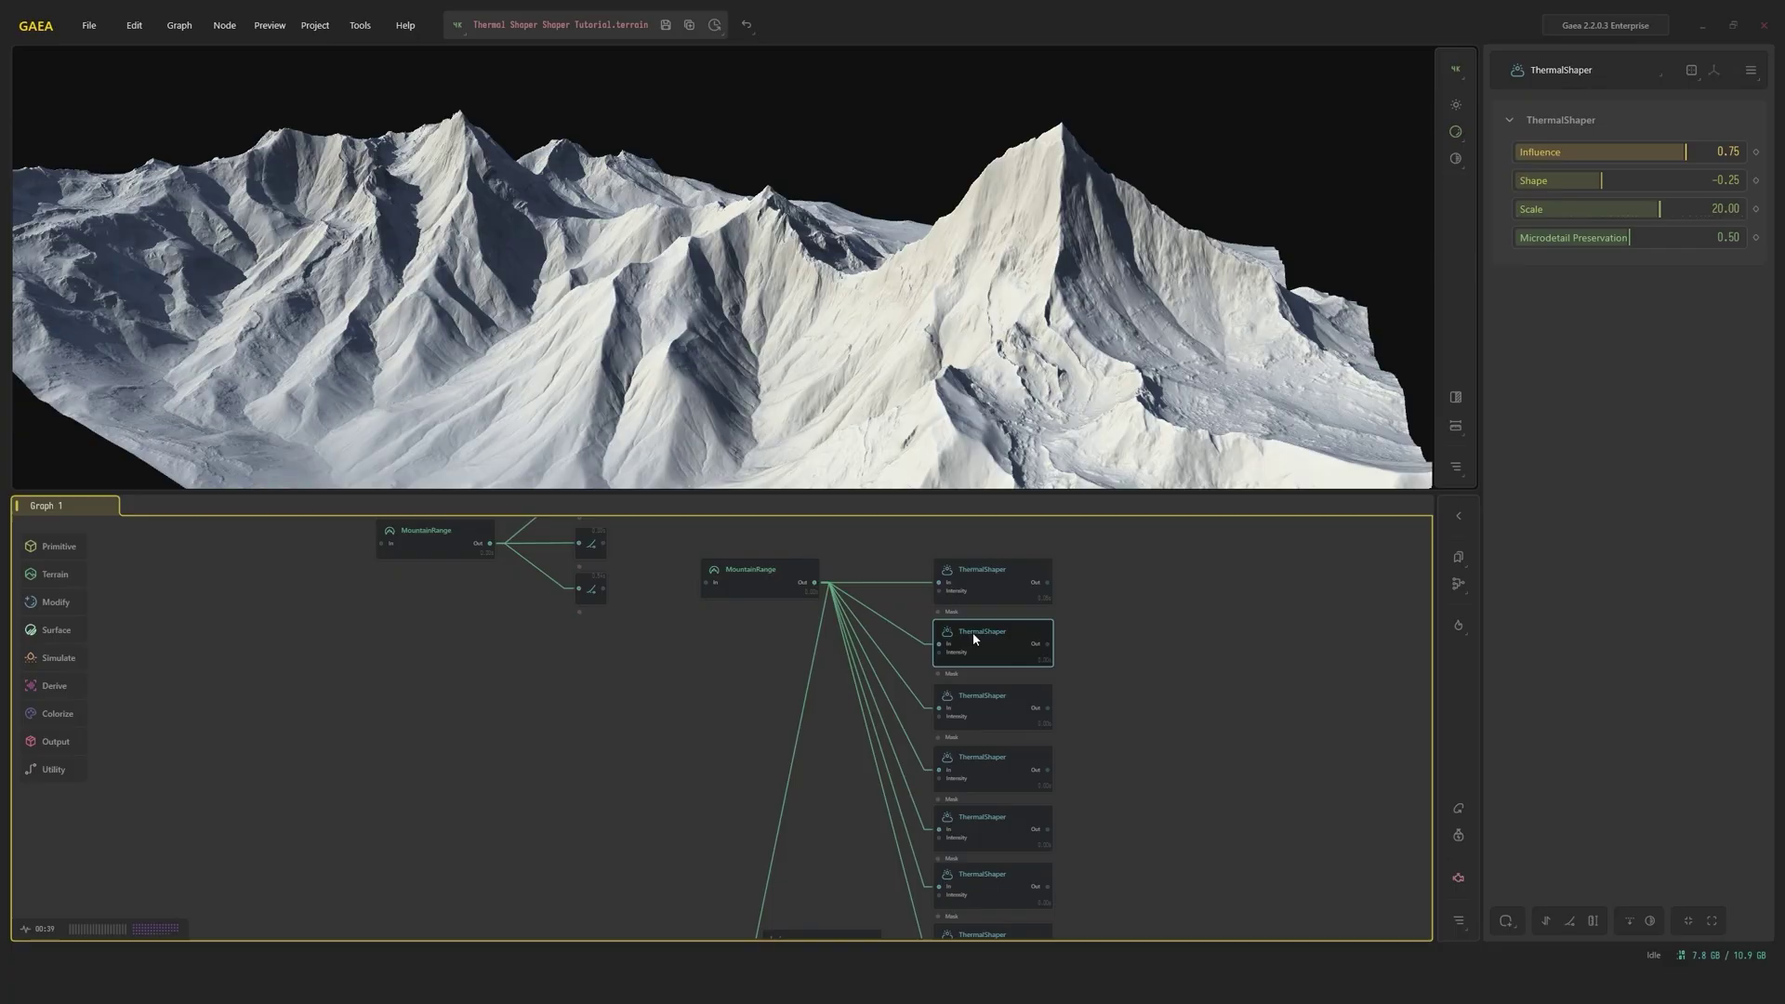
pyautogui.click(1006, 712)
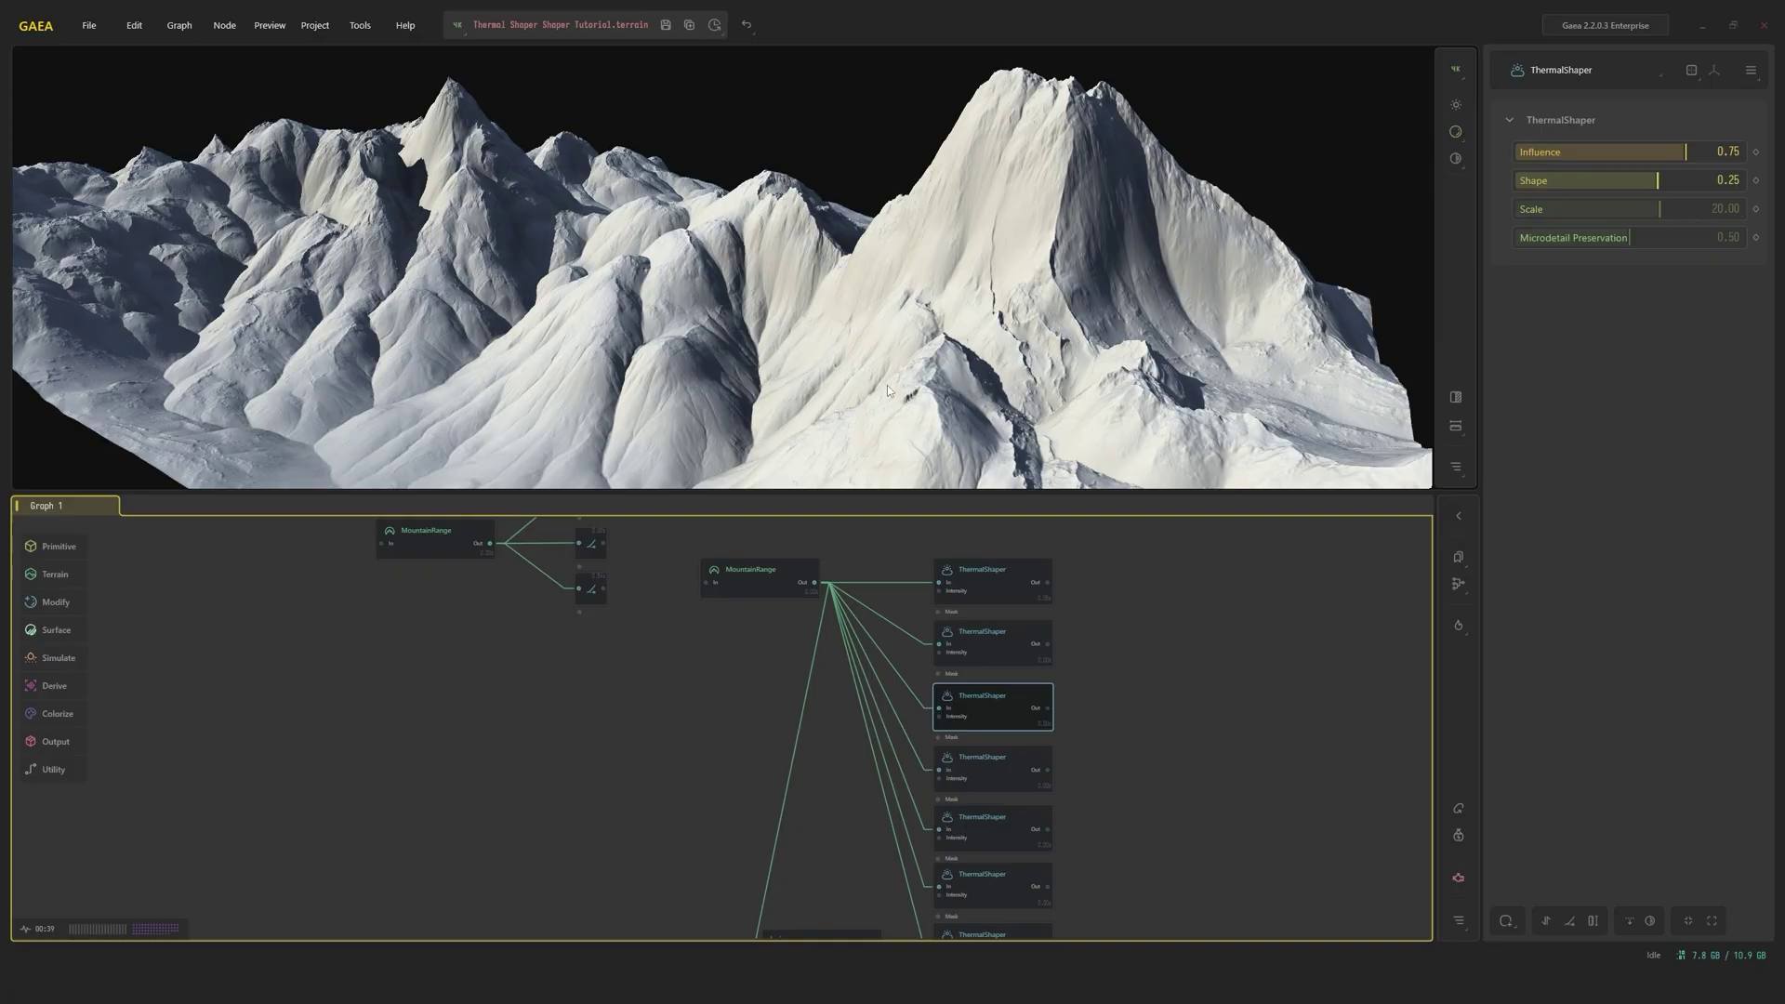
pyautogui.scroll(-3, 1175, 705)
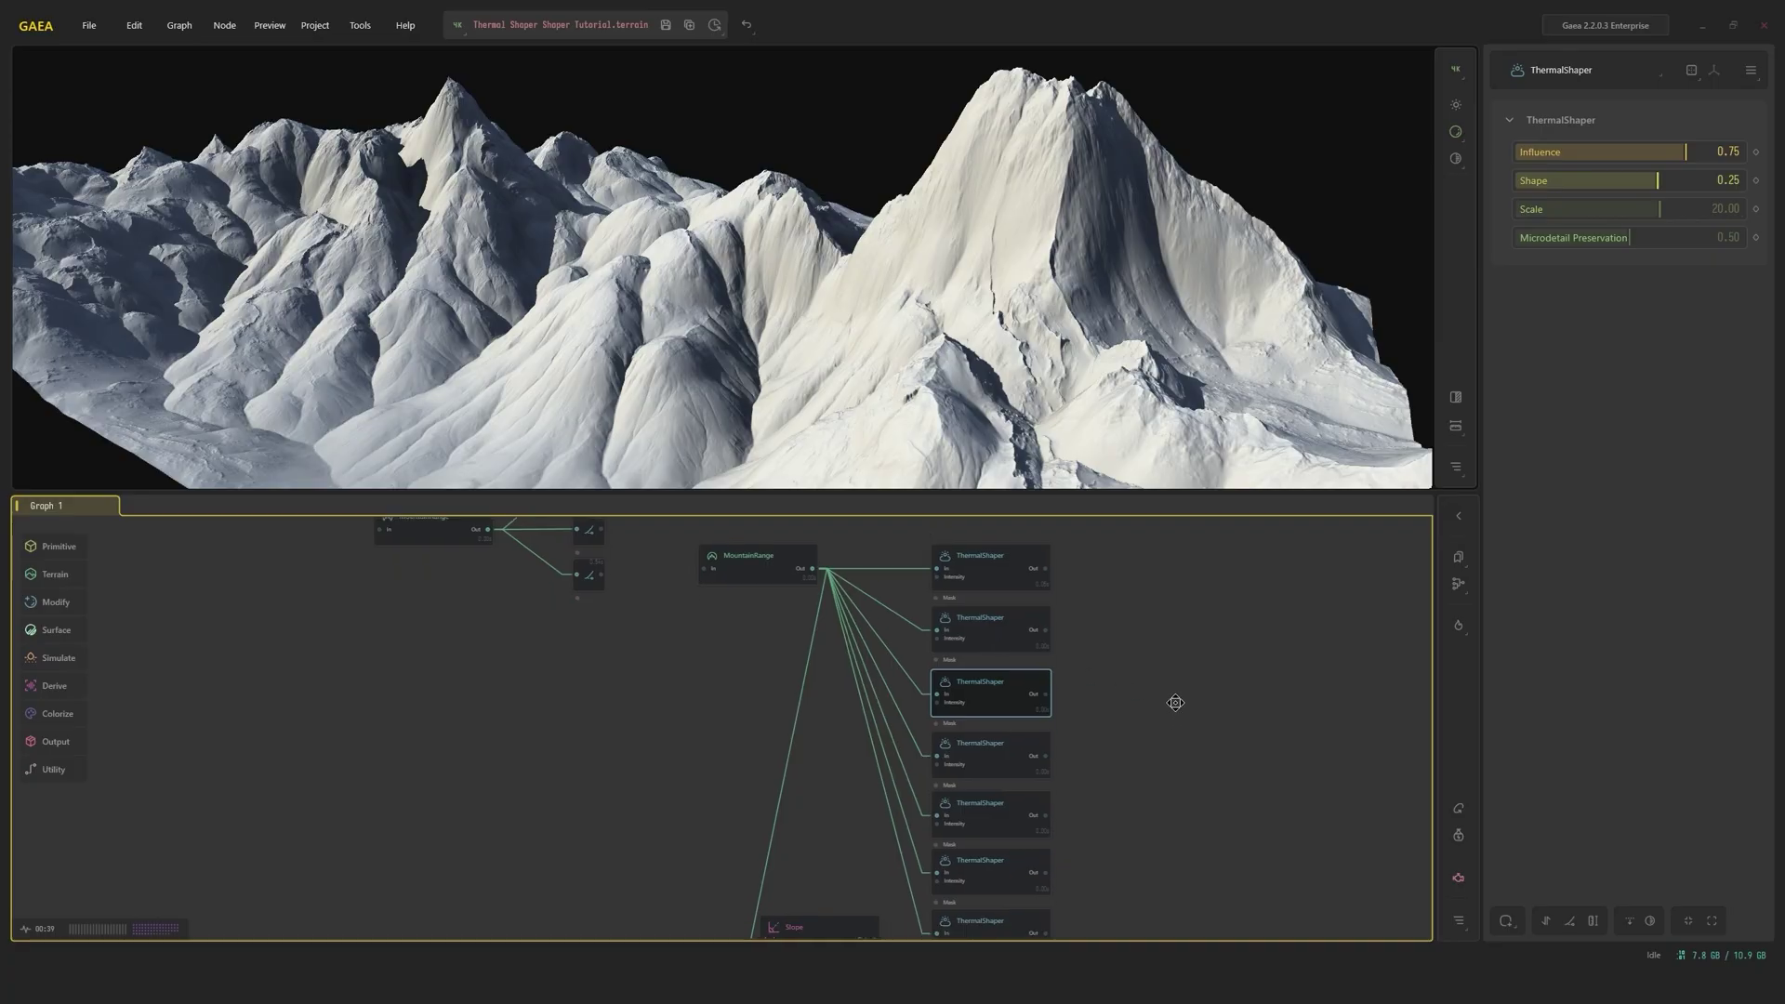
# Try Scale values of 12.85, 53.53 and 1.59 on the fourth ThermalShaper, and set its Scale to 50
pyautogui.click(975, 656)
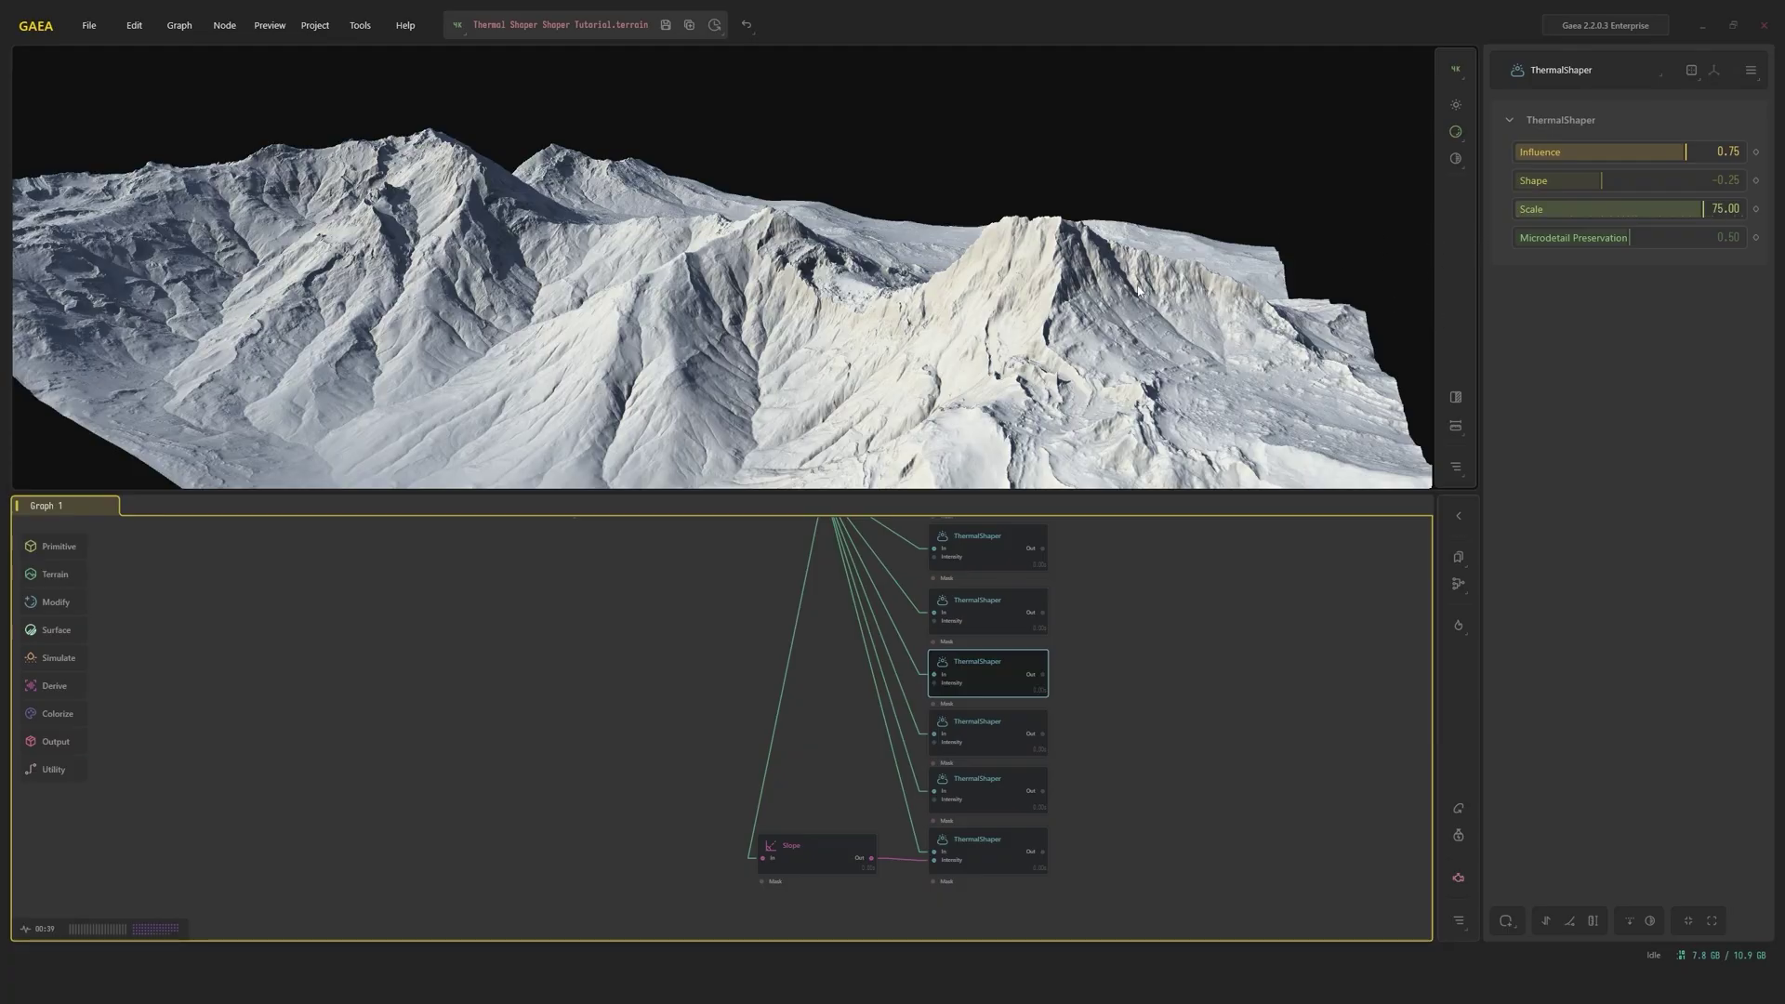
pyautogui.keyDown('alt'); pyautogui.moveTo(907, 330); pyautogui.dragTo(970, 335); pyautogui.keyUp('alt')
pyautogui.moveTo(1667, 213); pyautogui.dragTo(1645, 210)
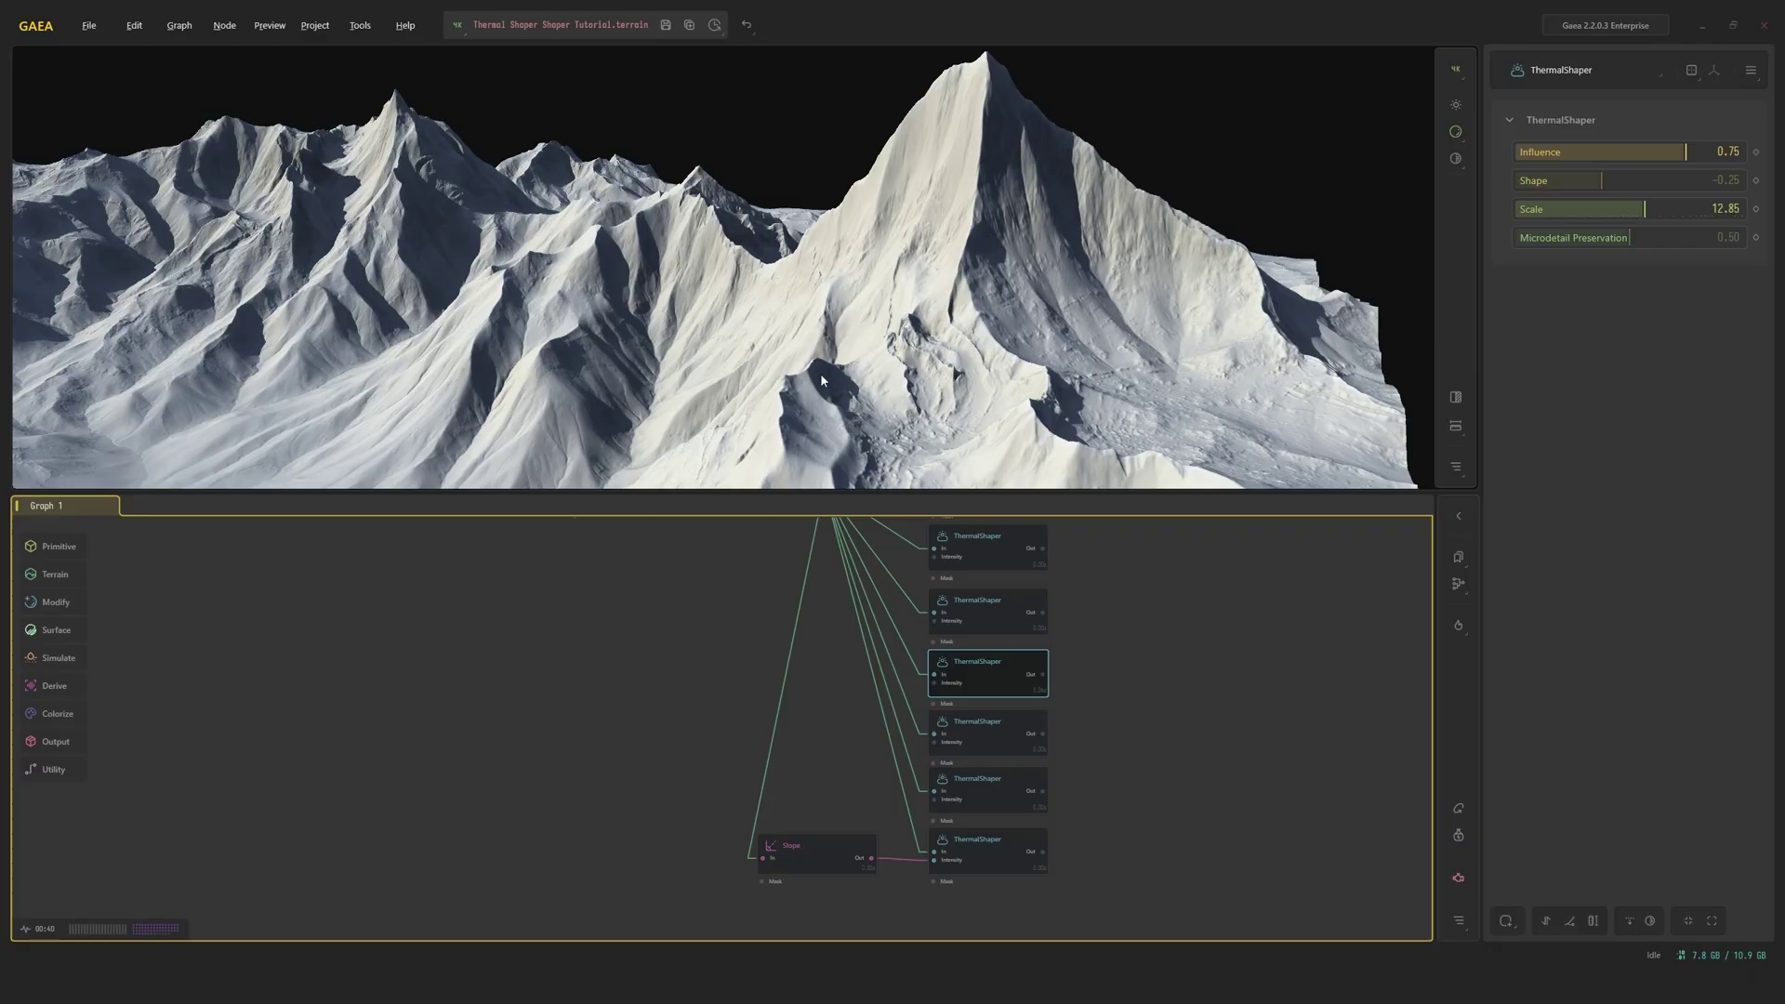
pyautogui.moveTo(1644, 209); pyautogui.dragTo(1693, 209)
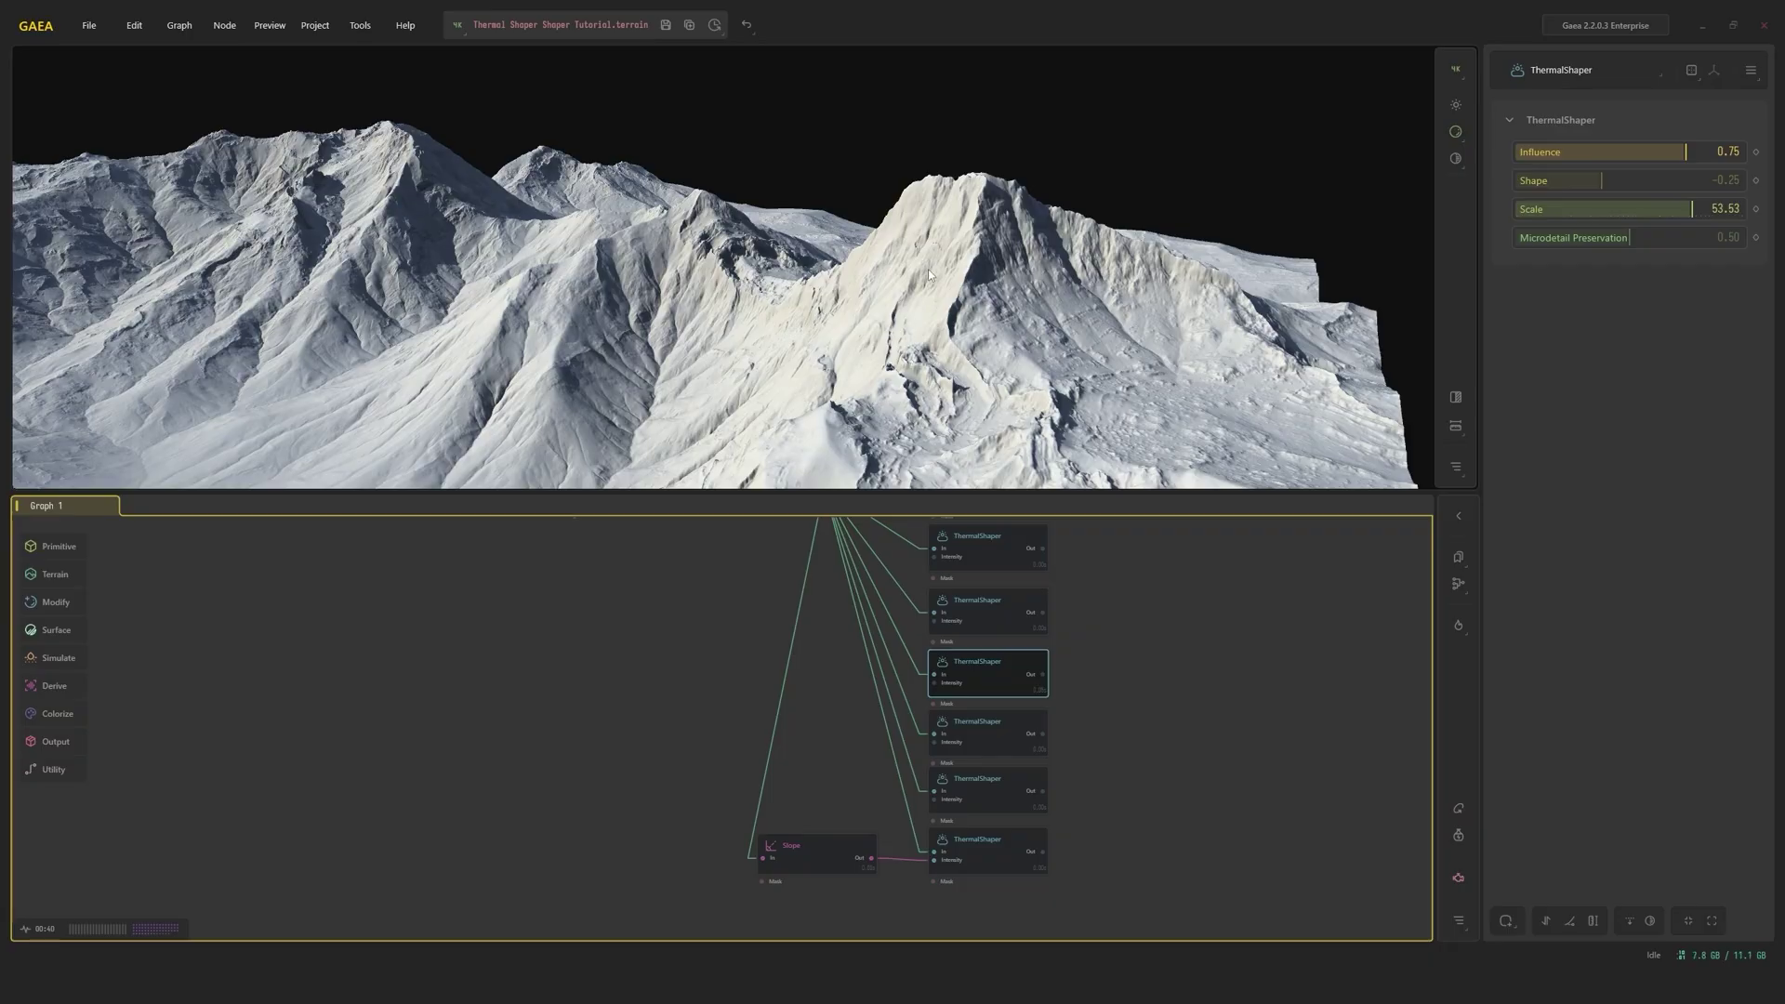
pyautogui.moveTo(911, 300)
pyautogui.mouseDown()
pyautogui.moveTo(878, 320)
pyautogui.moveTo(911, 292)
pyautogui.mouseUp()
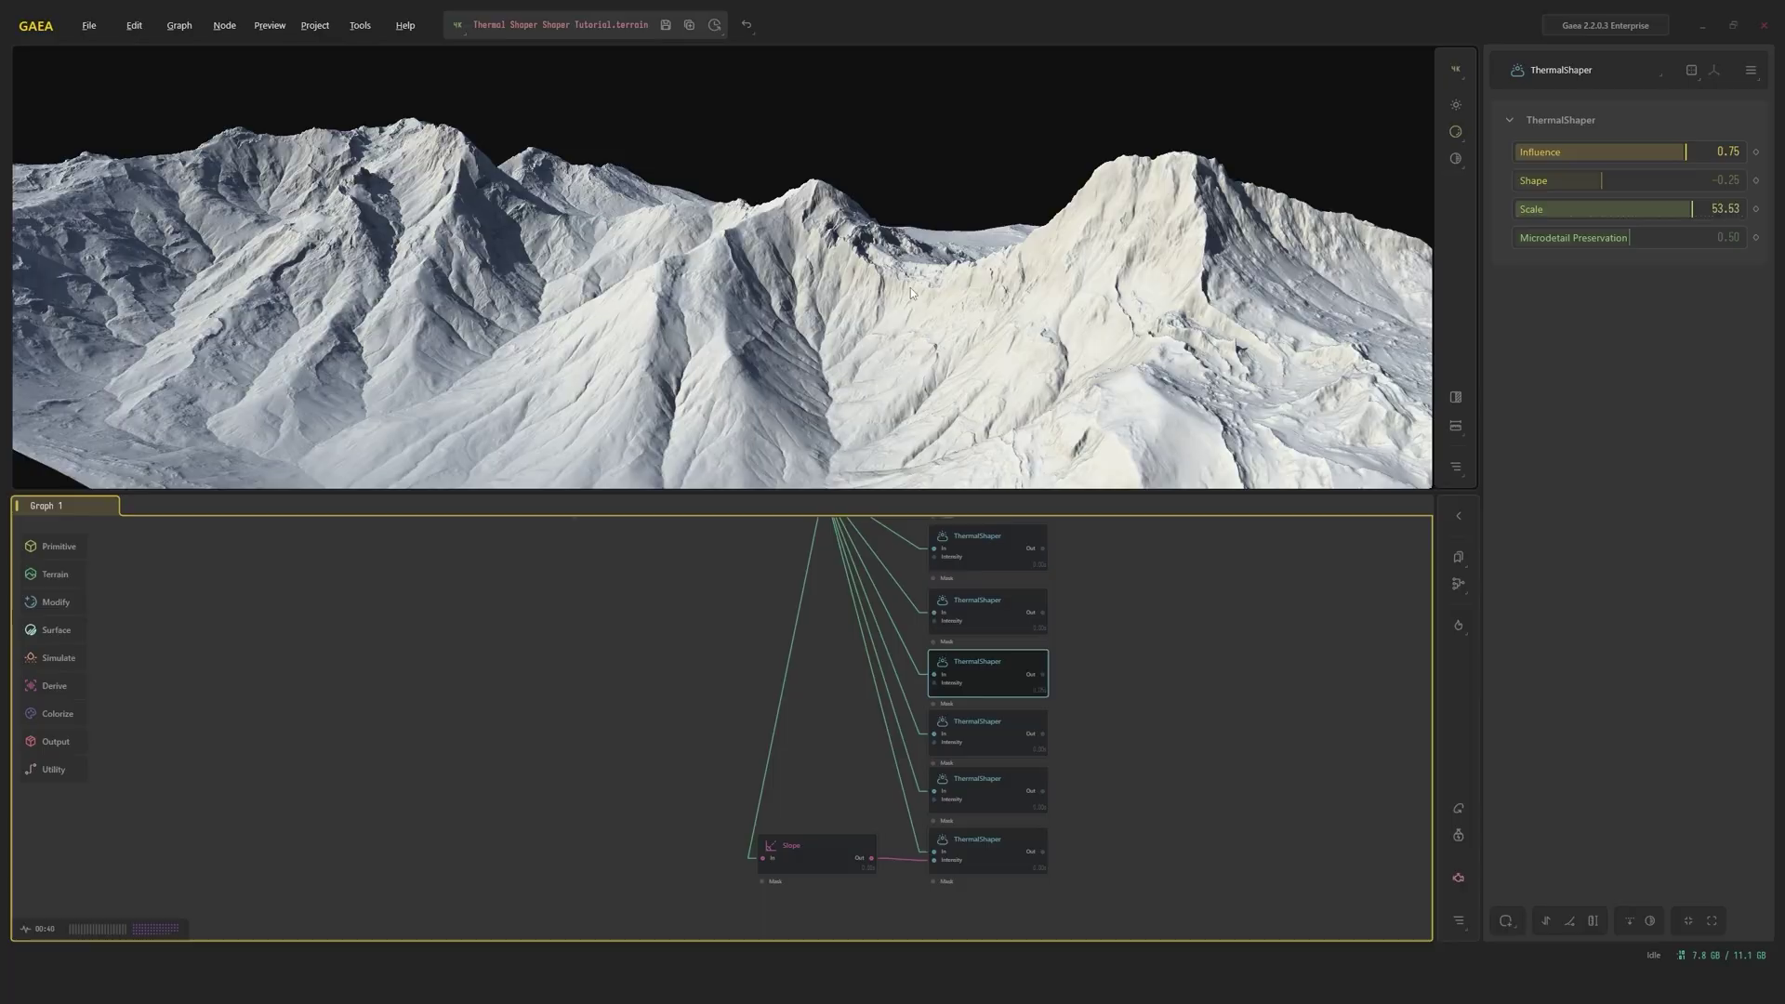
pyautogui.moveTo(1698, 213); pyautogui.dragTo(1560, 202)
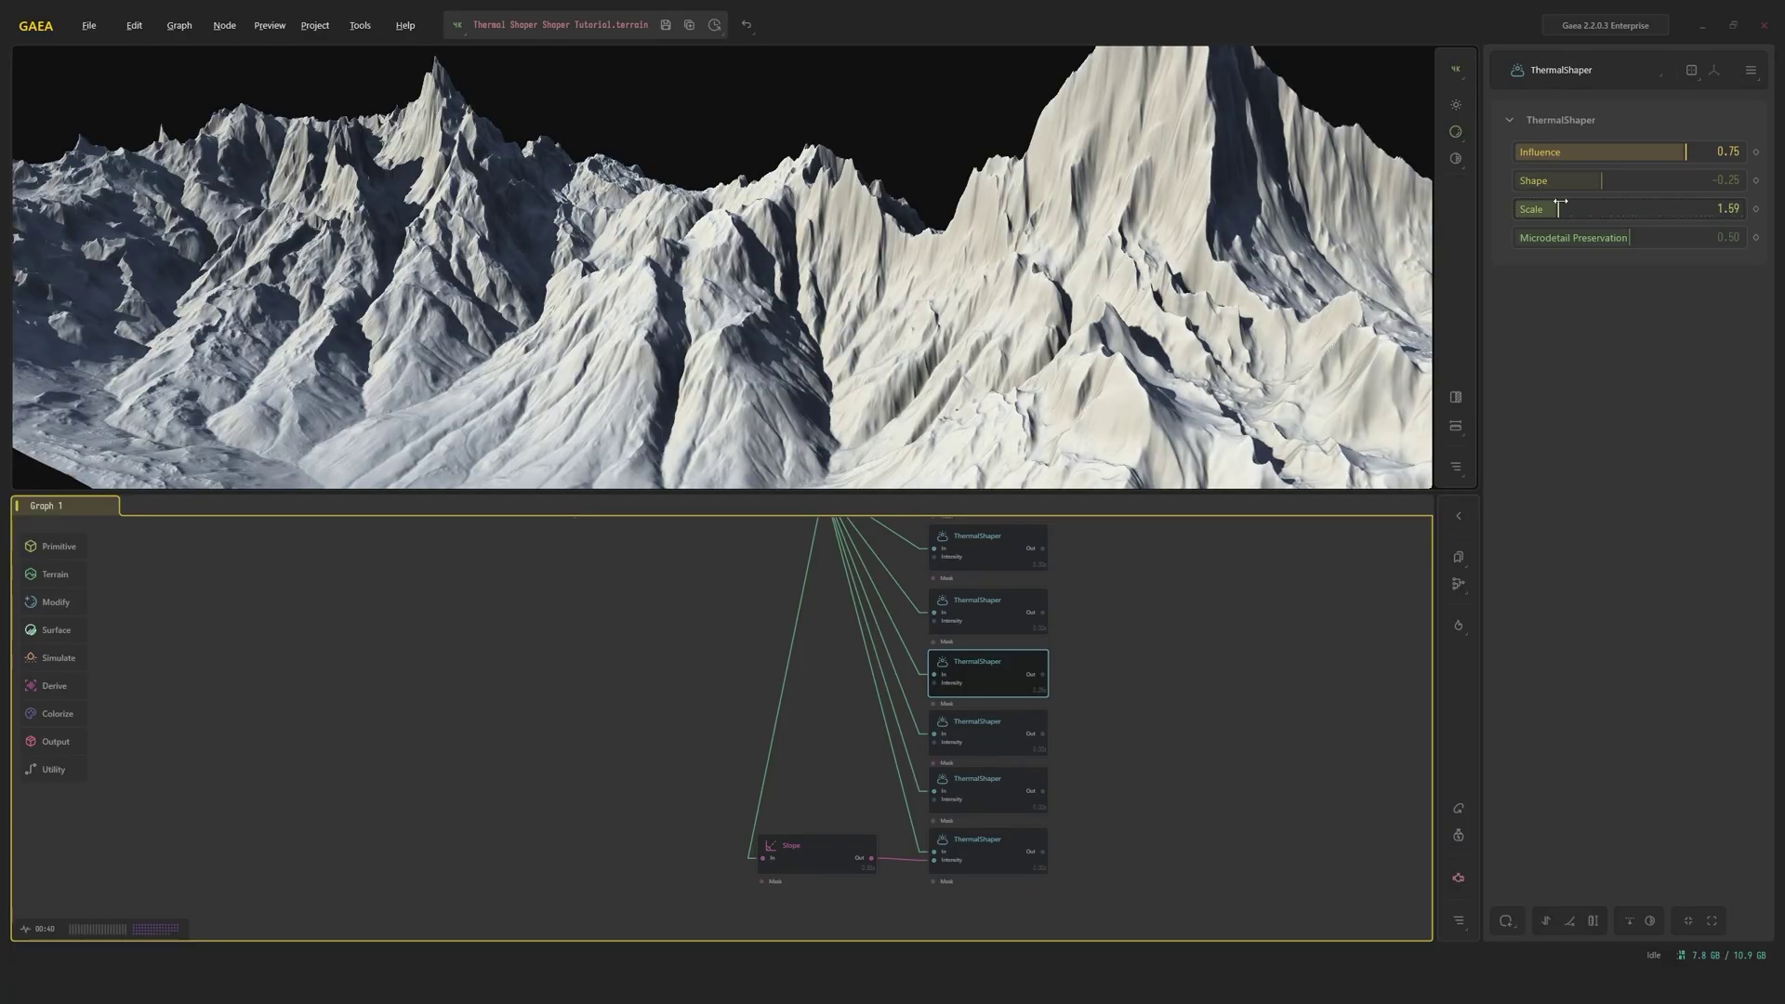
pyautogui.doubleClick(1561, 208)
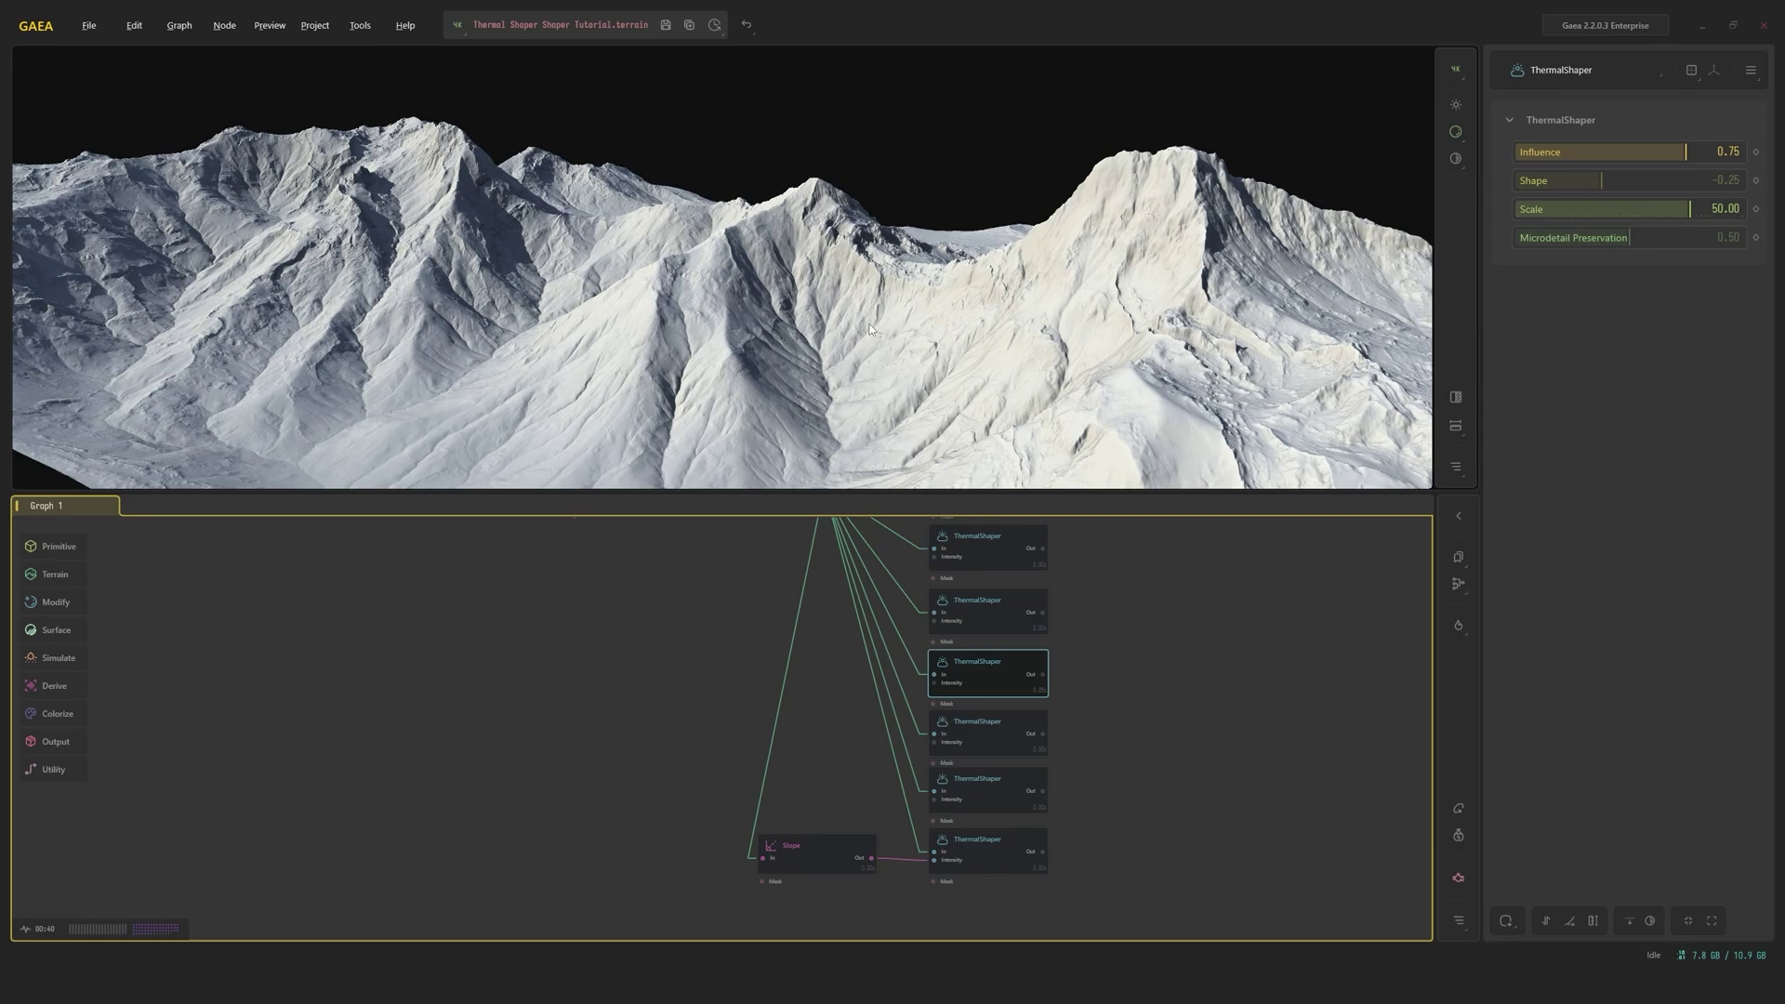
pyautogui.moveTo(870, 329); pyautogui.dragTo(822, 268)
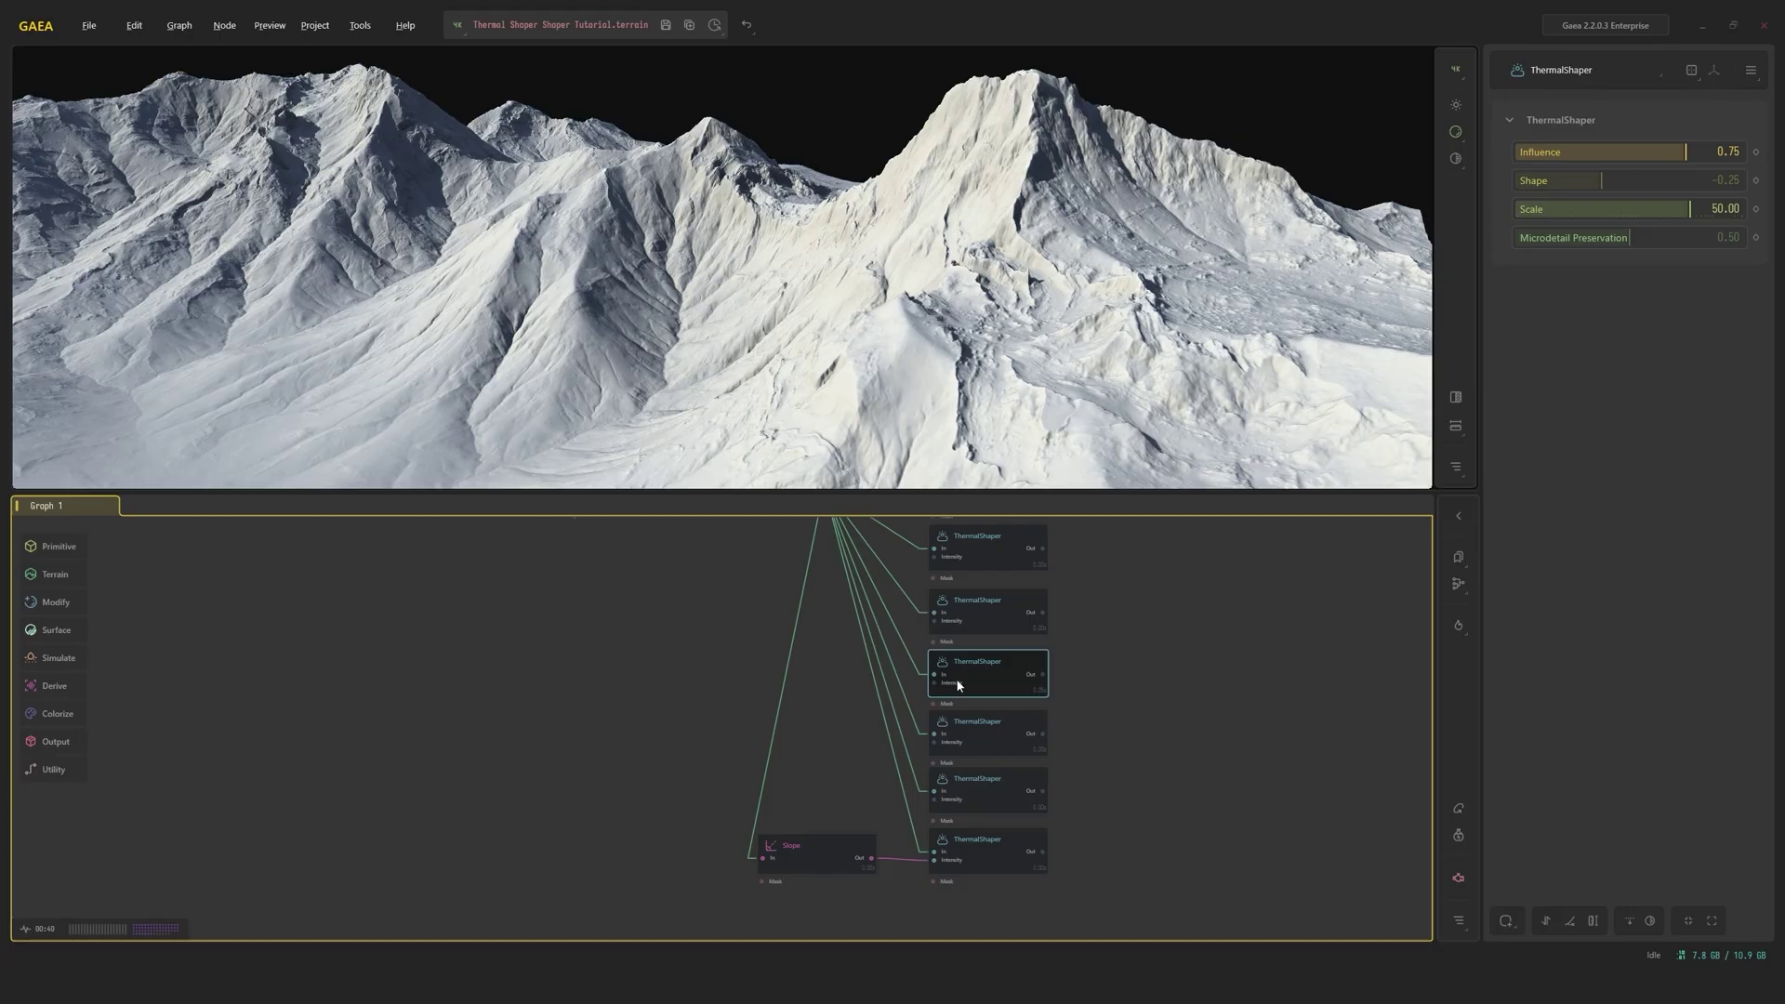
# Compare the fourth ThermalShaper with the fifth, which uses full Microdetail Preservation
pyautogui.click(1002, 723)
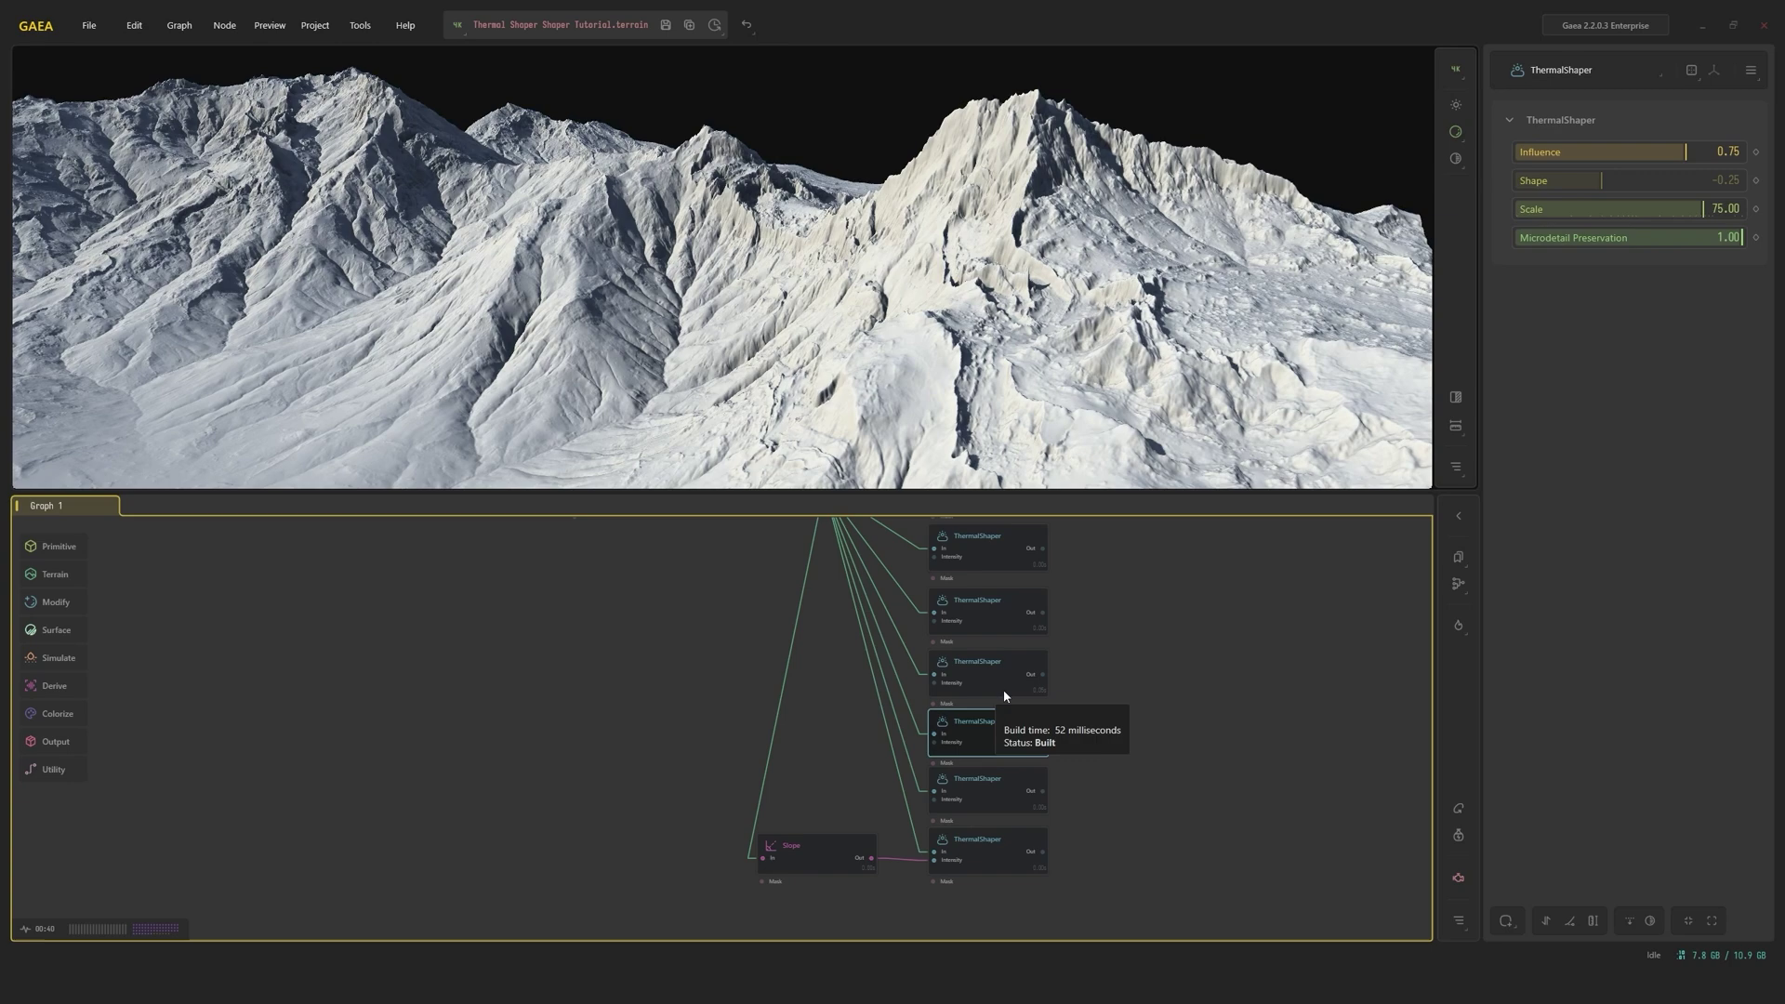
pyautogui.click(1003, 679)
pyautogui.click(1002, 725)
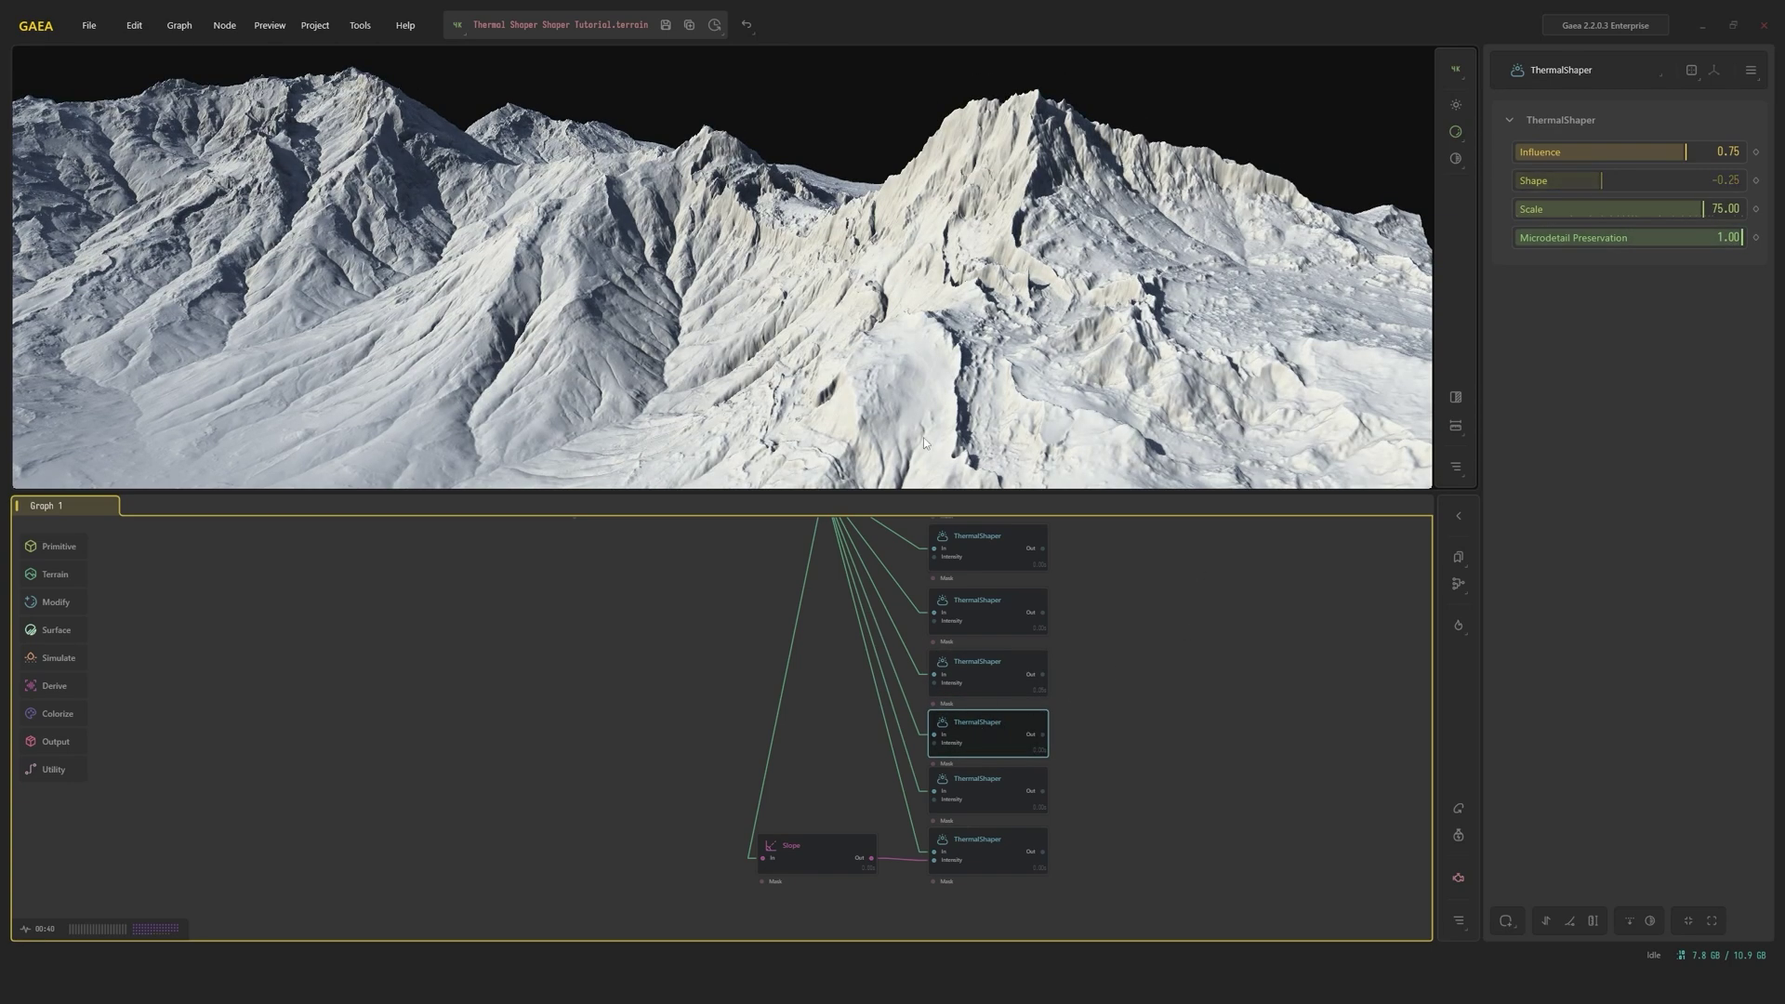
# Compare the MountainRange source terrain with the fifth ThermalShaper's output and examine its preserved small details
pyautogui.scroll(-4, 786, 656)
pyautogui.click(776, 573)
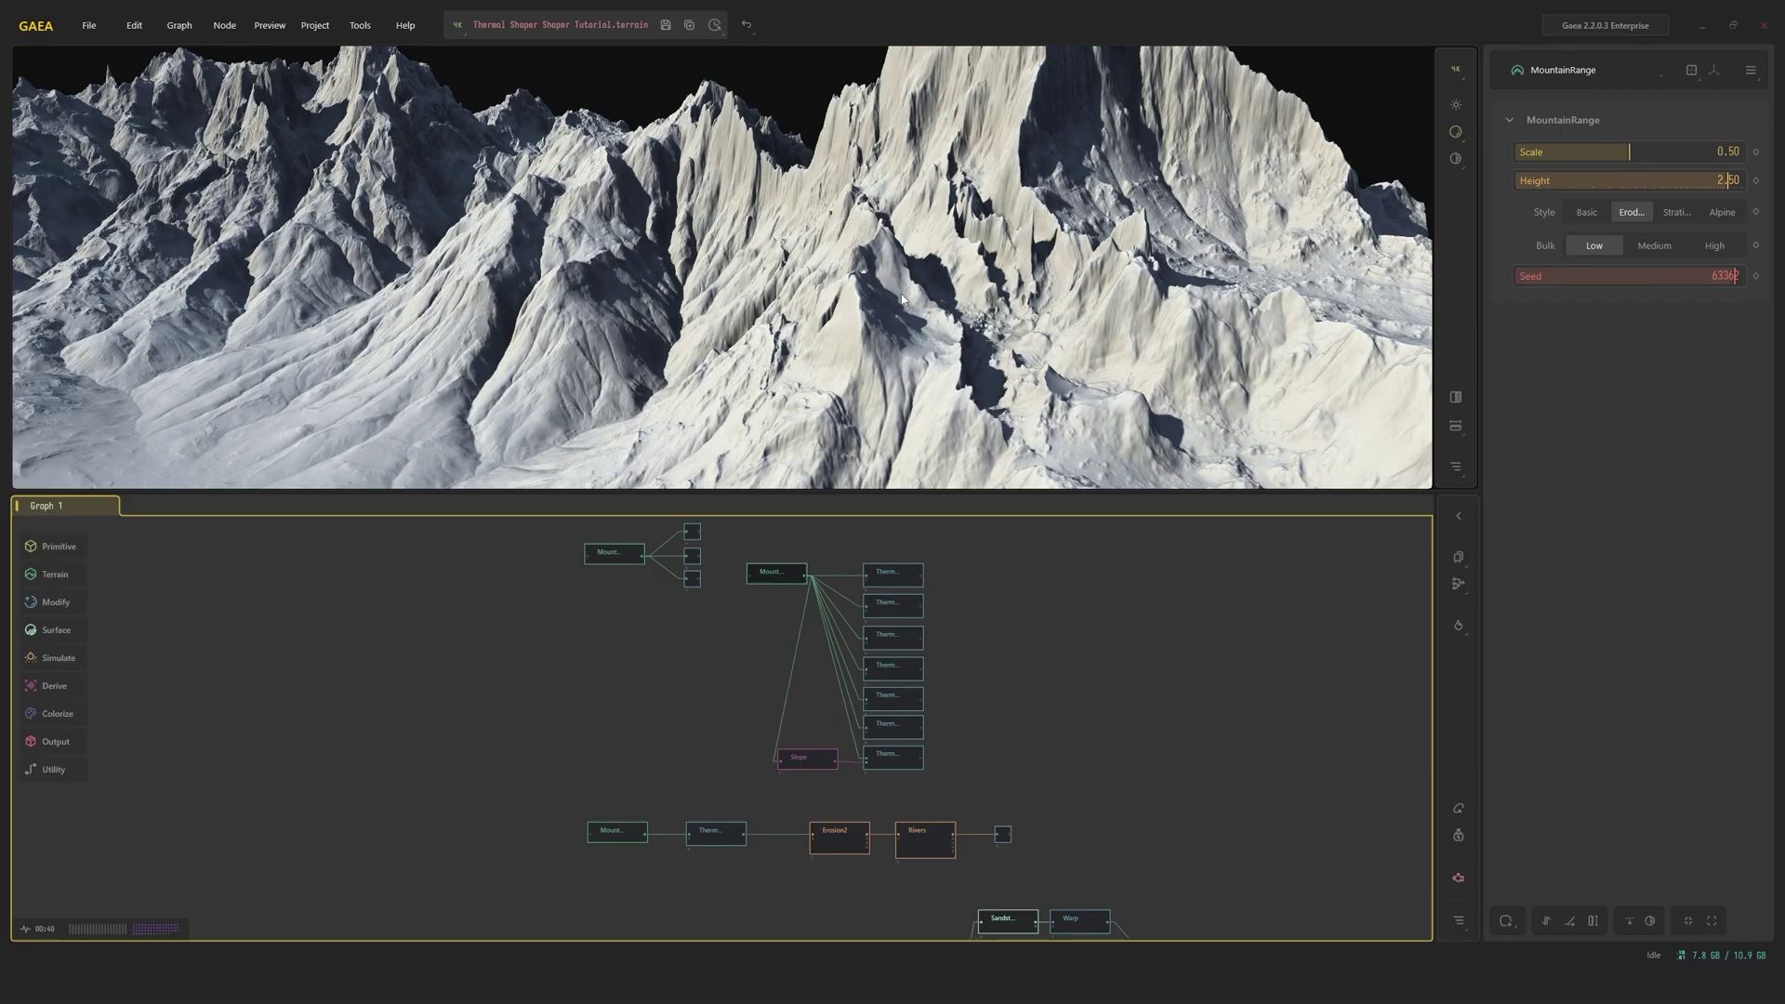
pyautogui.scroll(-3, 904, 302)
pyautogui.scroll(5, 911, 317)
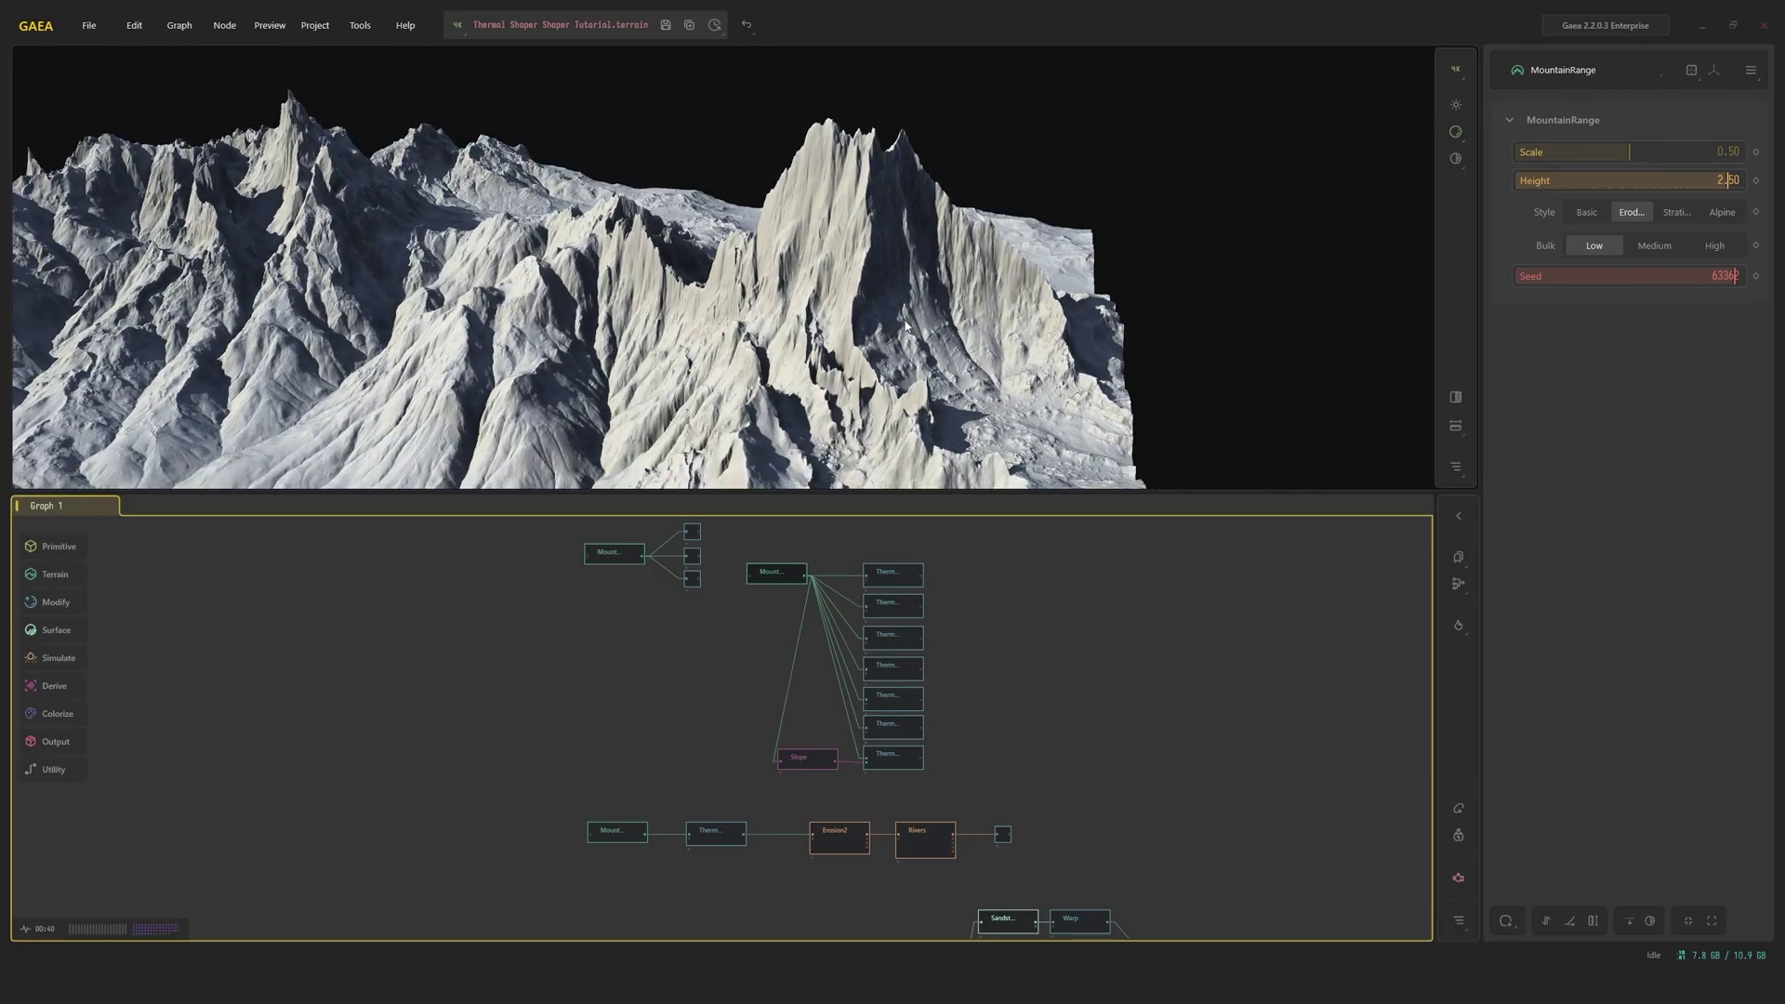
pyautogui.click(899, 707)
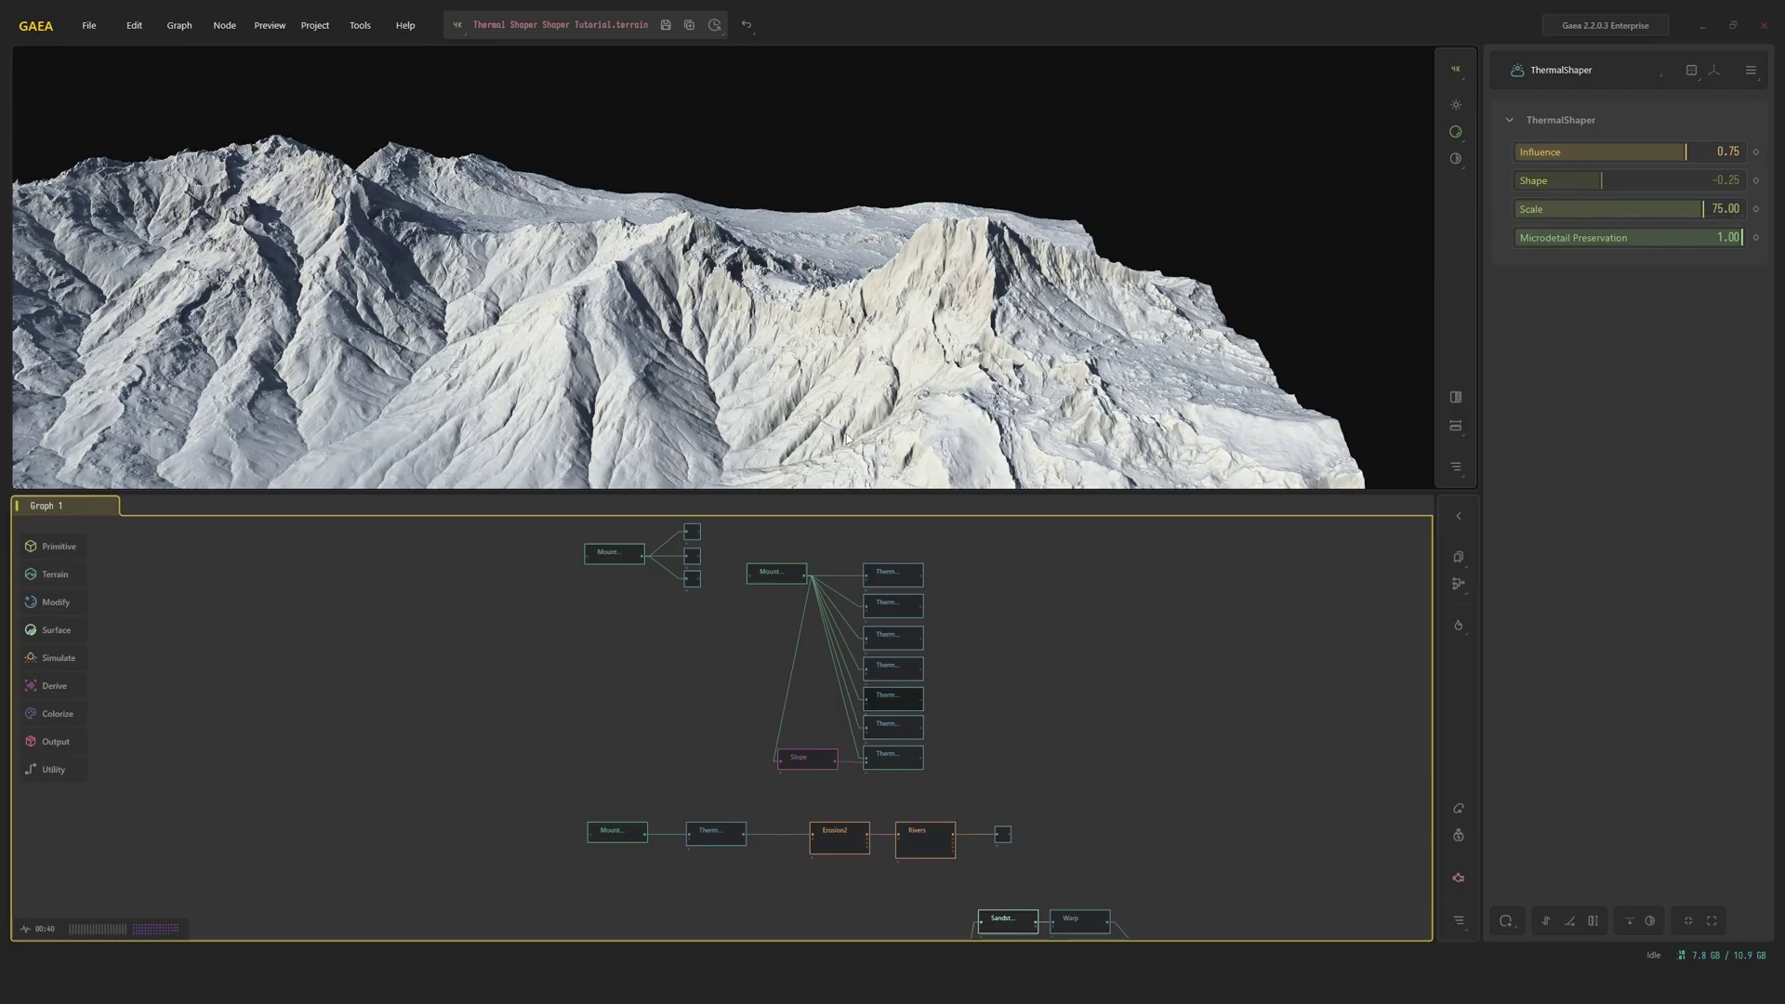
pyautogui.moveTo(849, 435); pyautogui.dragTo(846, 409)
pyautogui.scroll(2, 856, 422)
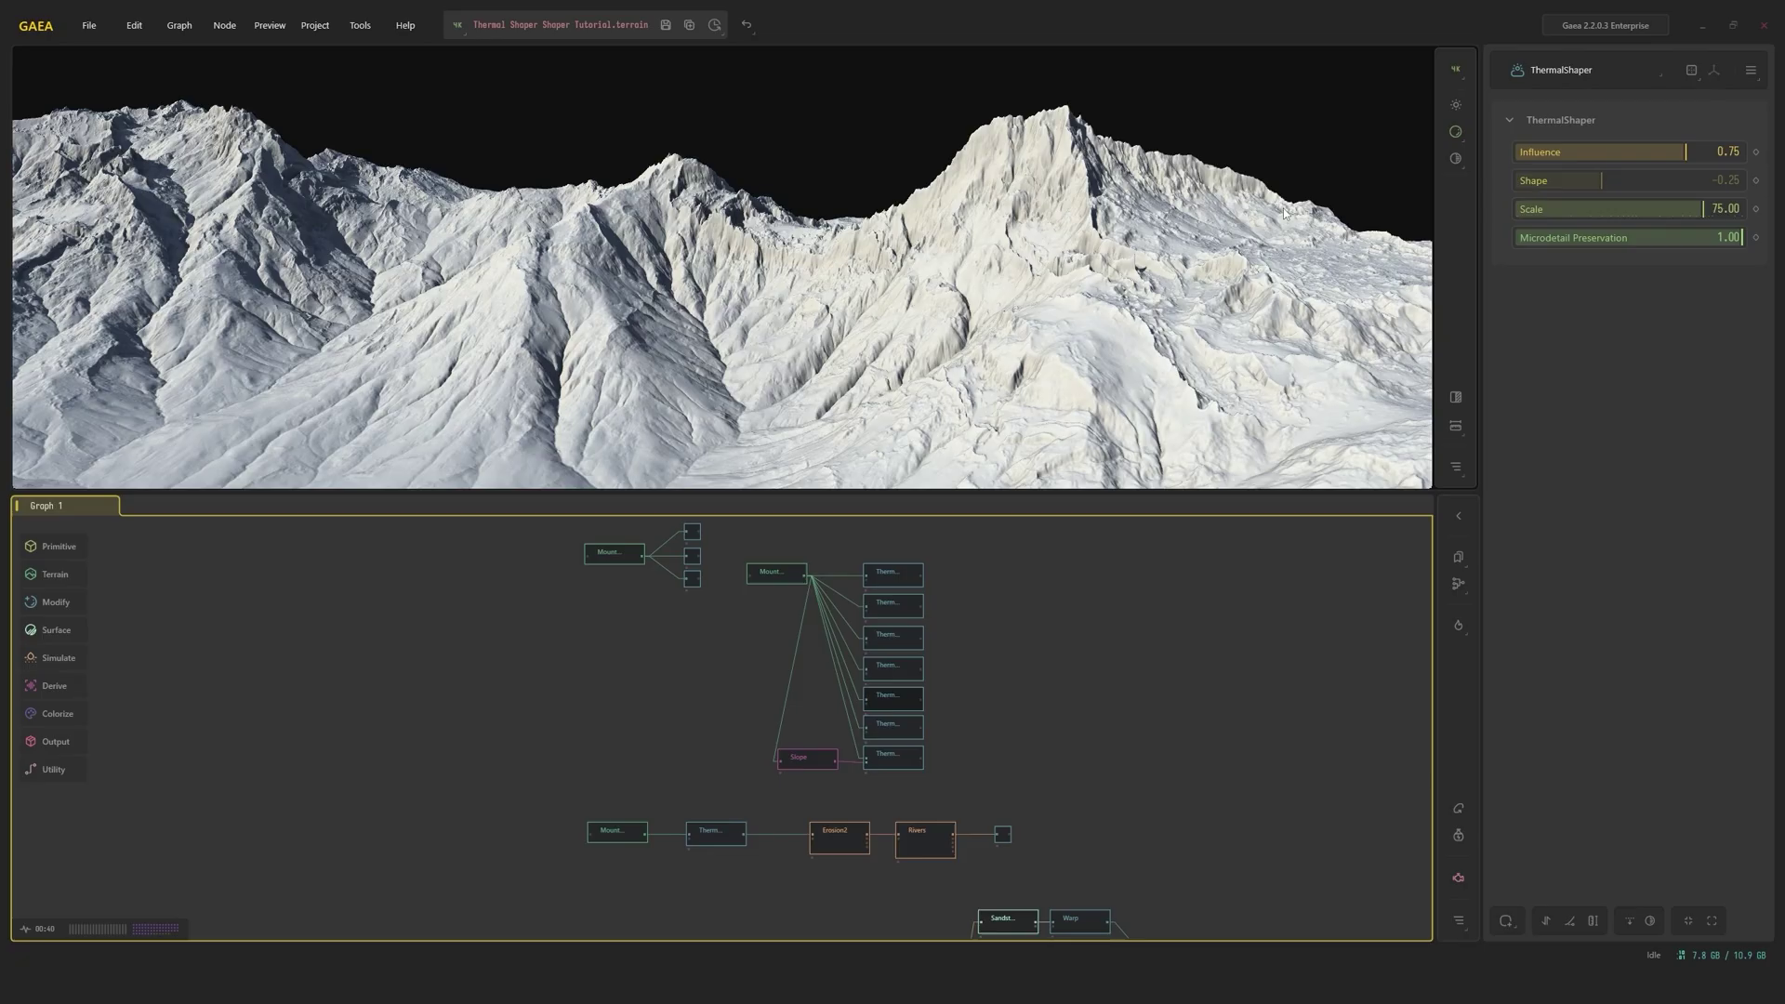
# Try a Microdetail Preservation of 0 on the fifth ThermalShaper and return it to 1
pyautogui.click(1543, 240)
pyautogui.moveTo(1543, 239); pyautogui.dragTo(1483, 239)
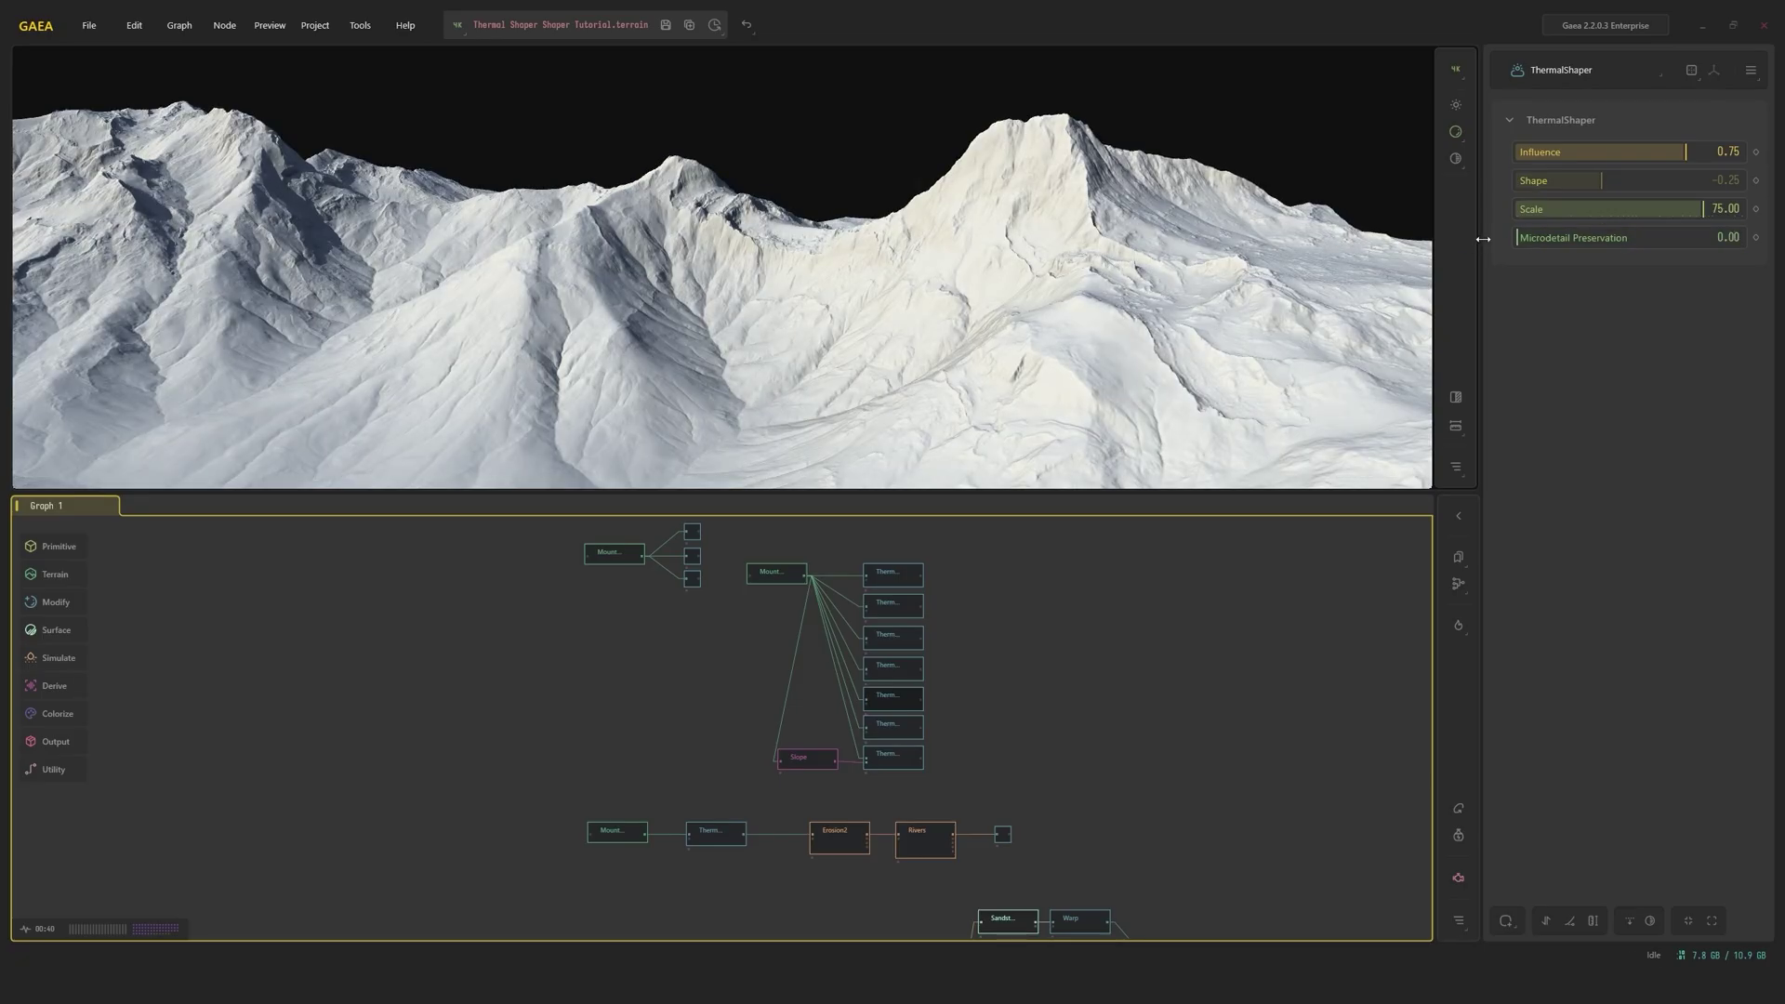
pyautogui.moveTo(1162, 227); pyautogui.dragTo(1136, 227)
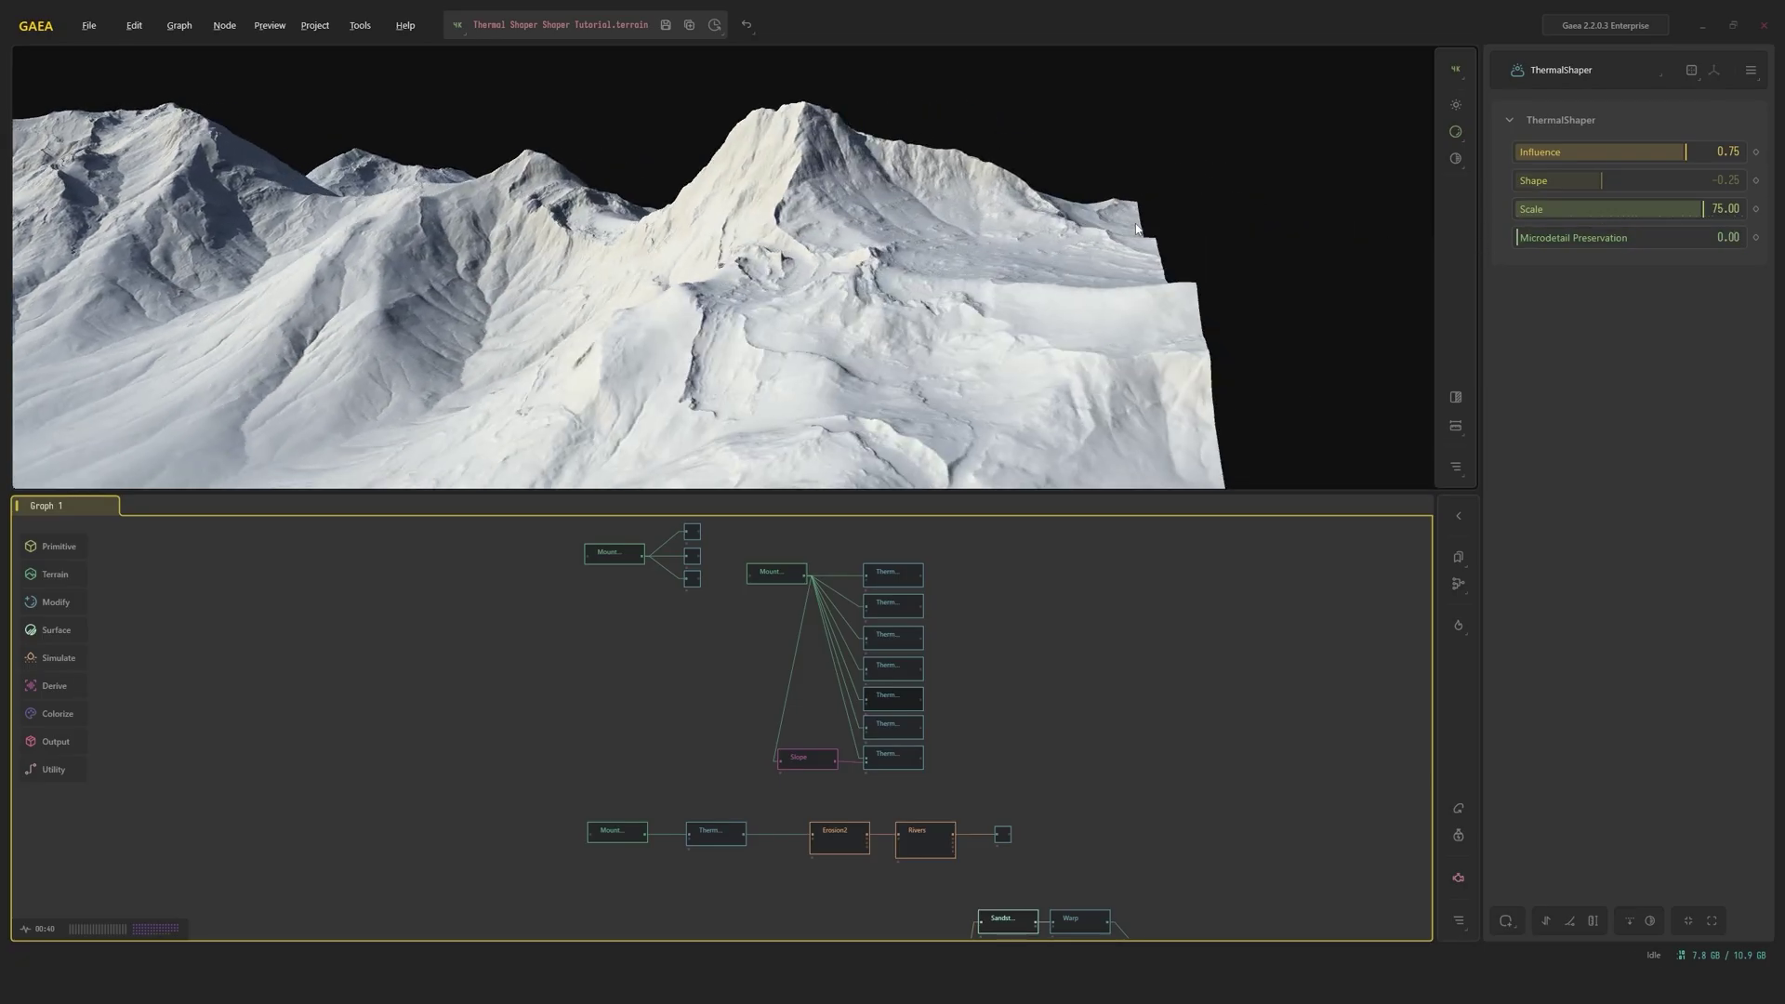
pyautogui.moveTo(1593, 238); pyautogui.dragTo(1747, 238)
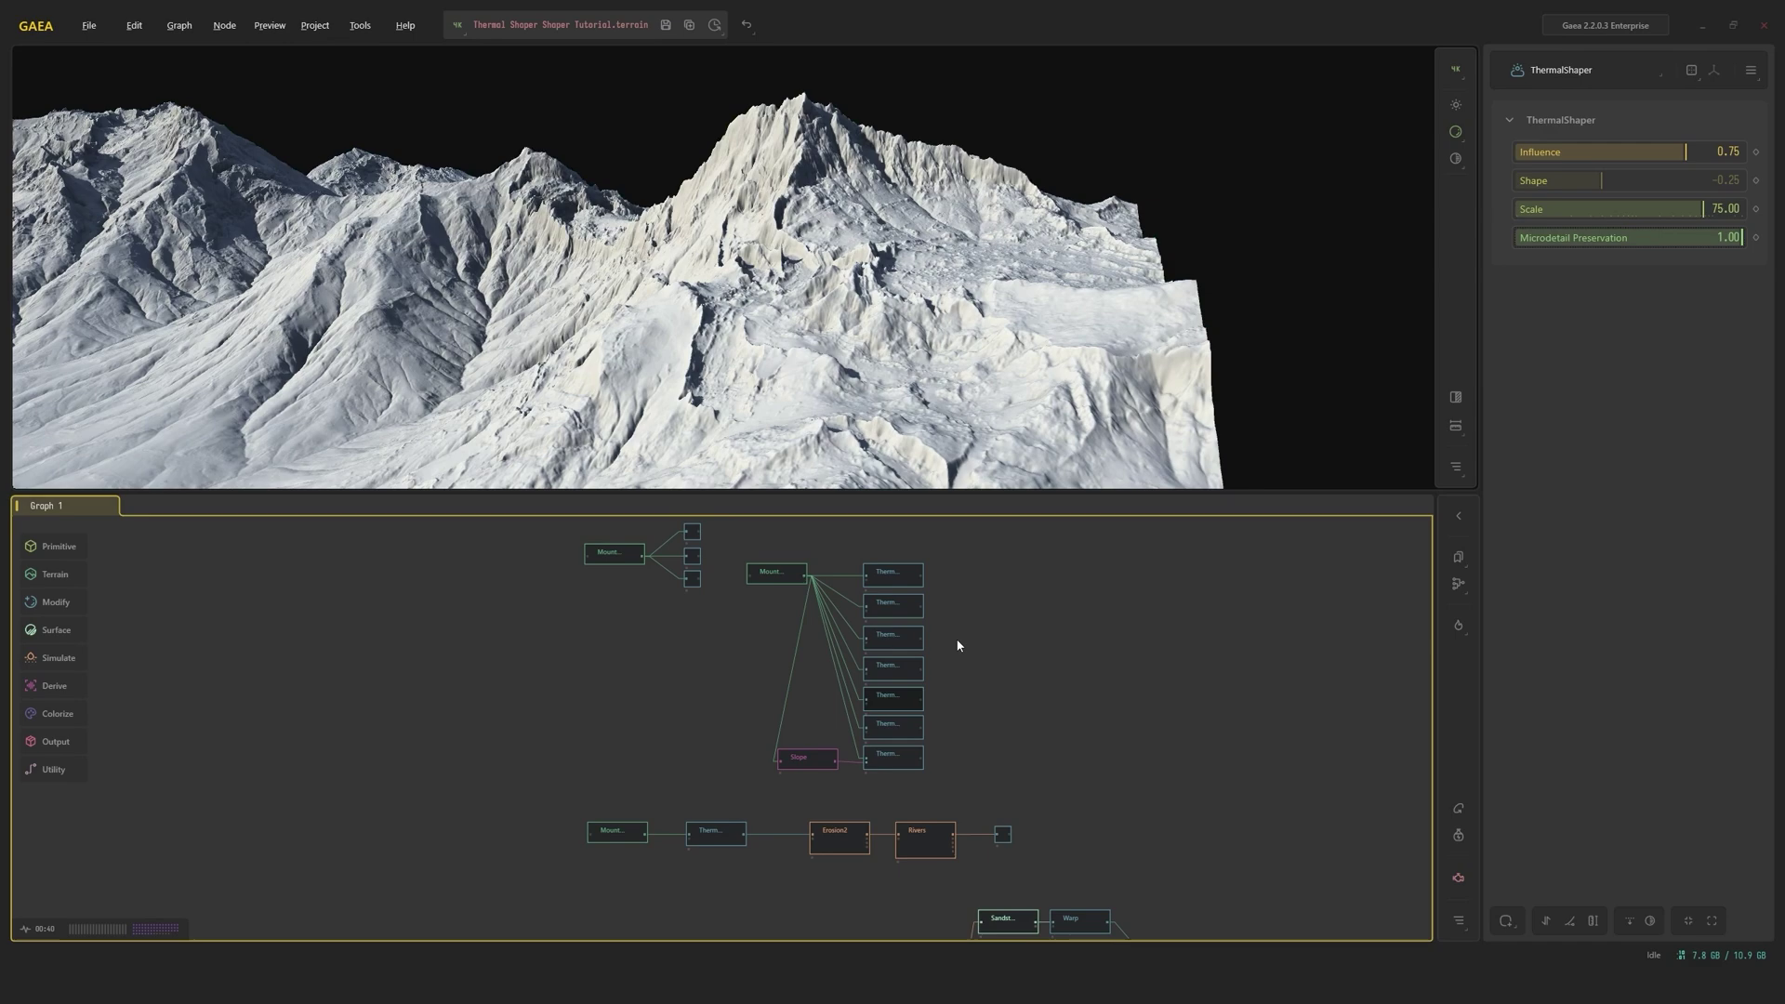
# Examine the last ThermalShaper, whose Intensity input is driven by the Slope node, and inspect its steep peaks up close
pyautogui.moveTo(714, 617); pyautogui.dragTo(732, 721, button='middle')
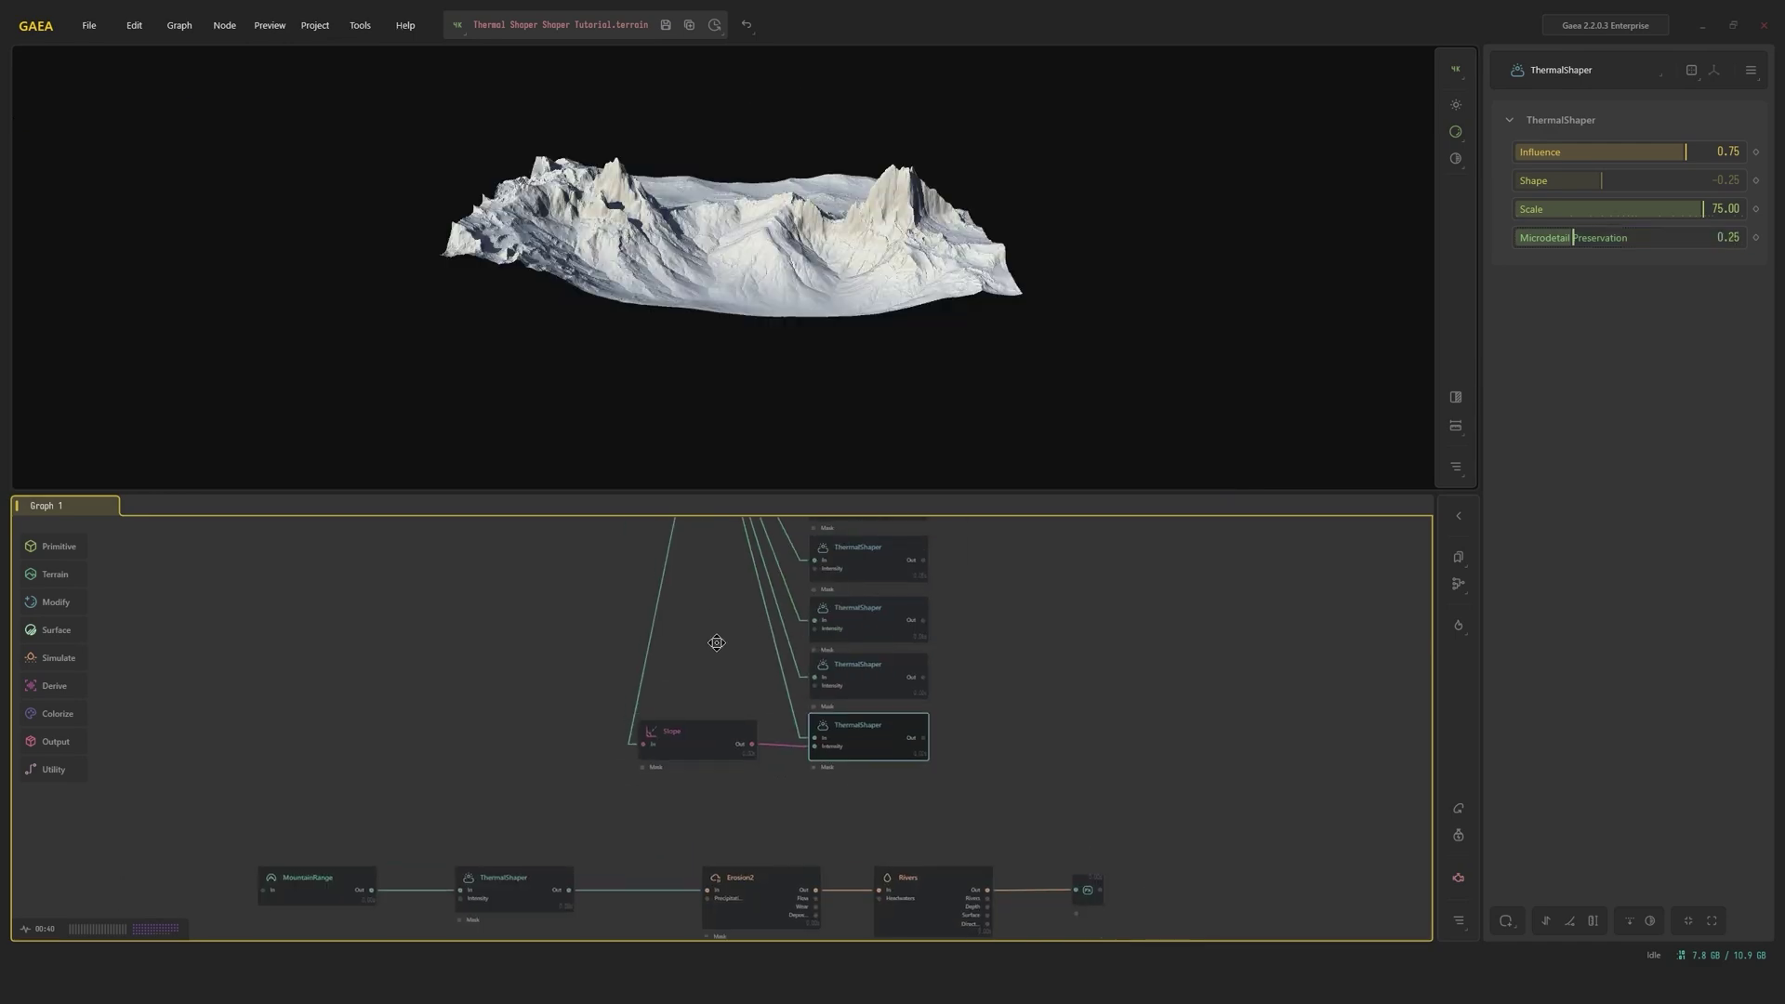
pyautogui.scroll(-2, 726, 783)
pyautogui.scroll(4, 730, 782)
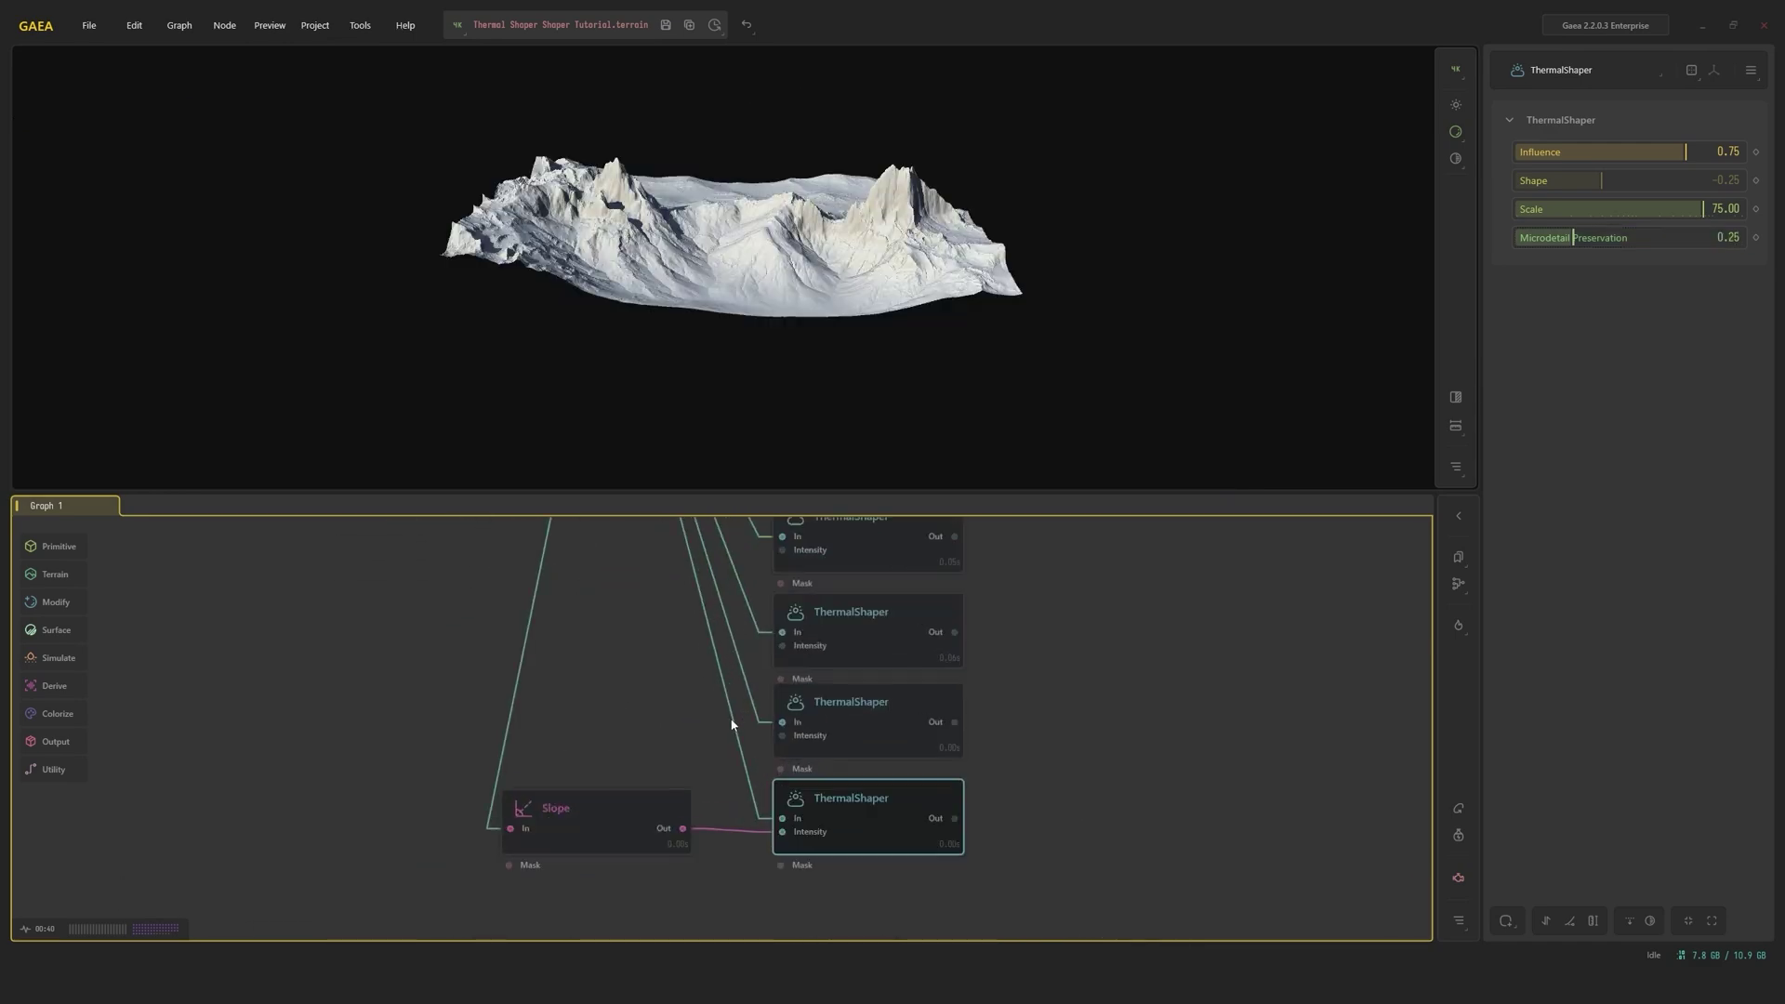
pyautogui.scroll(5, 732, 725)
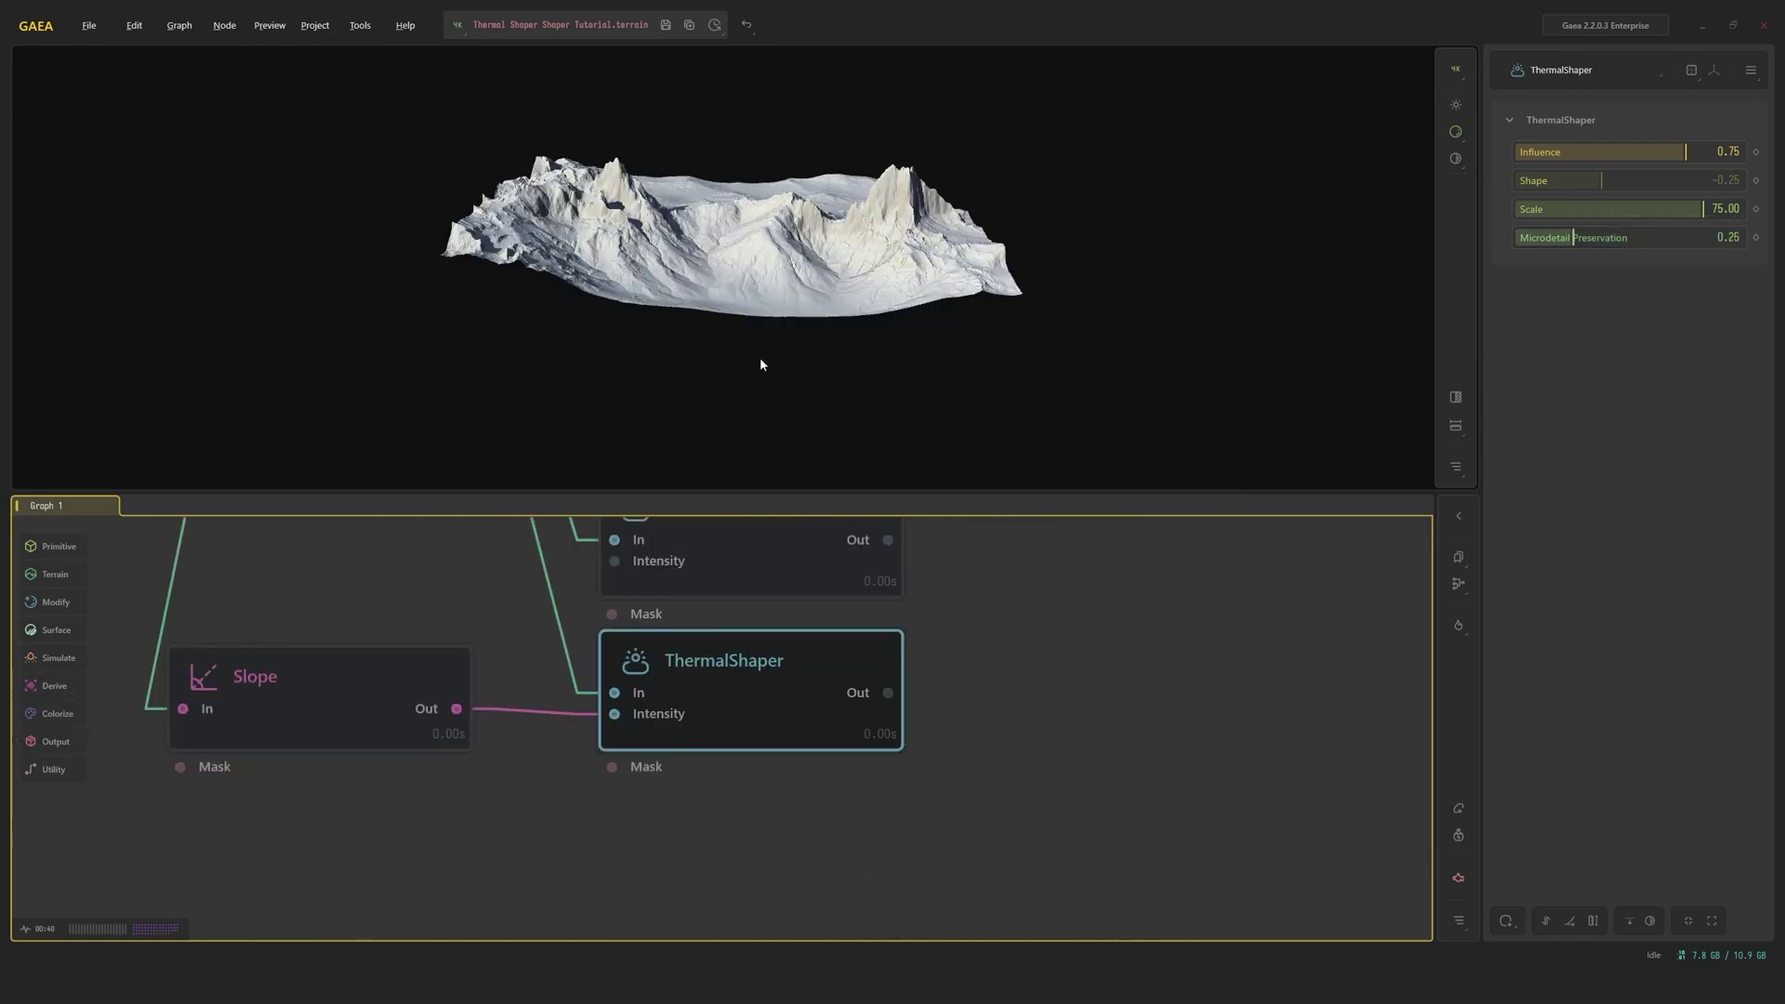
pyautogui.scroll(8, 771, 358)
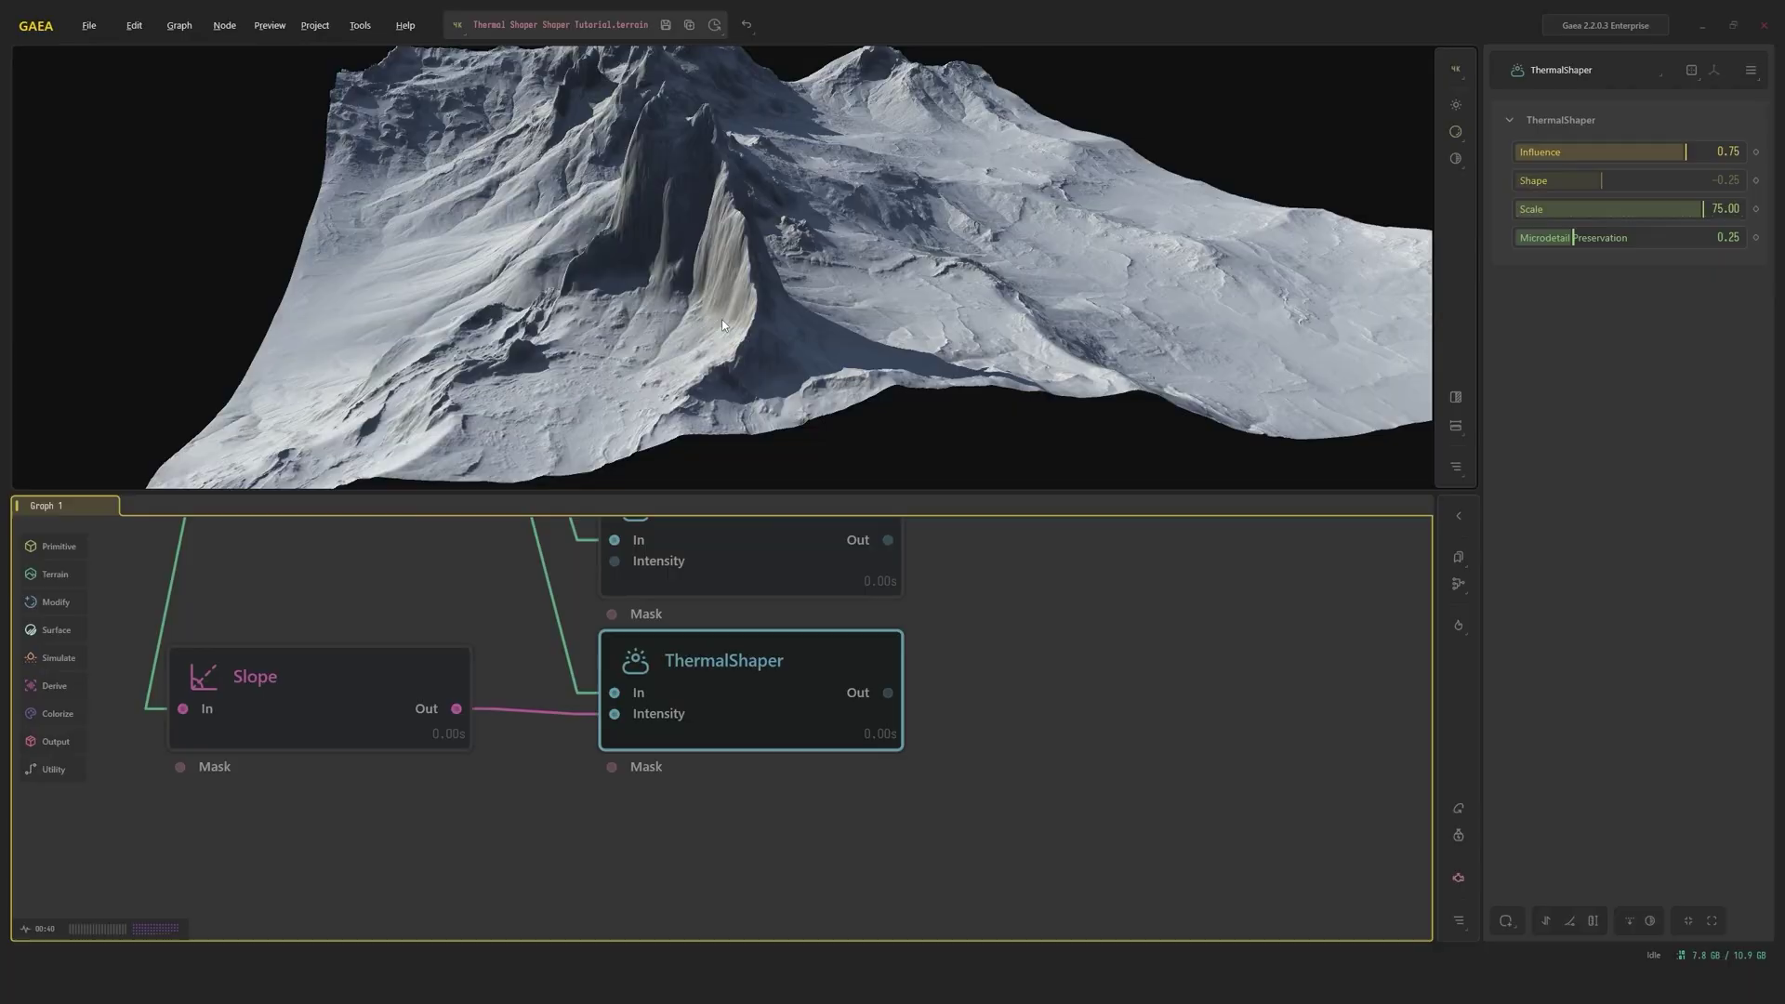
pyautogui.scroll(3, 721, 323)
pyautogui.scroll(-4, 554, 621)
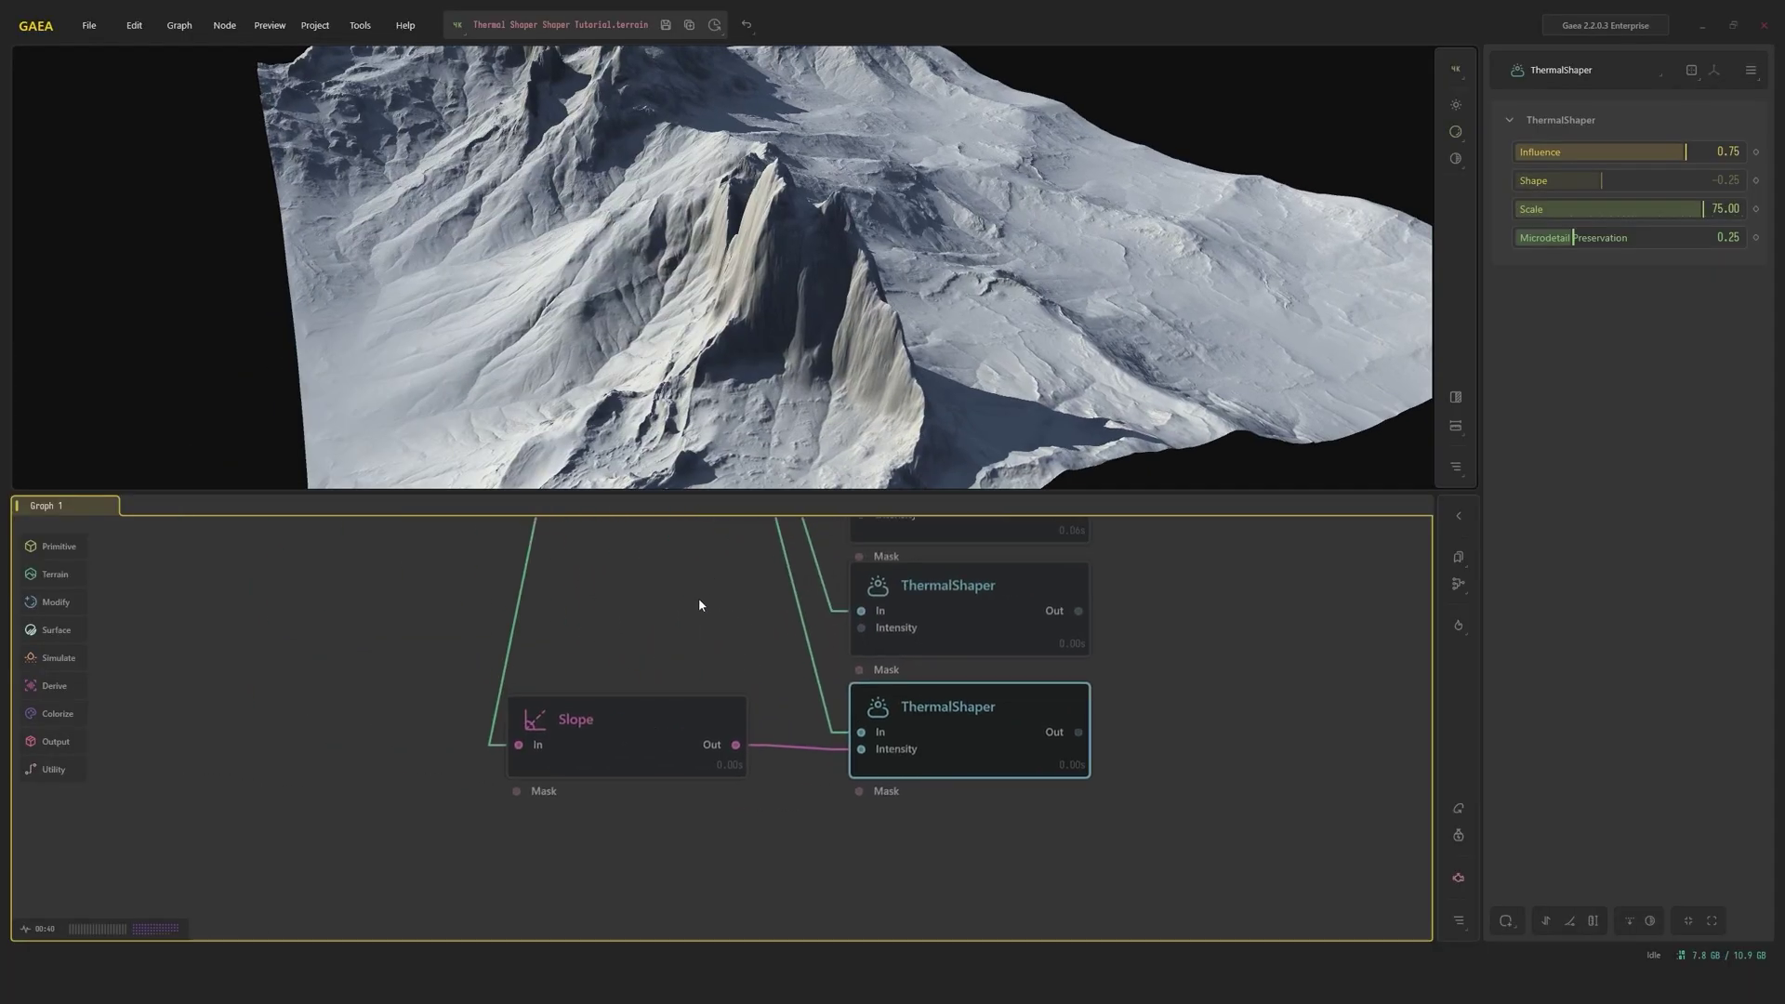
pyautogui.scroll(-4, 665, 620)
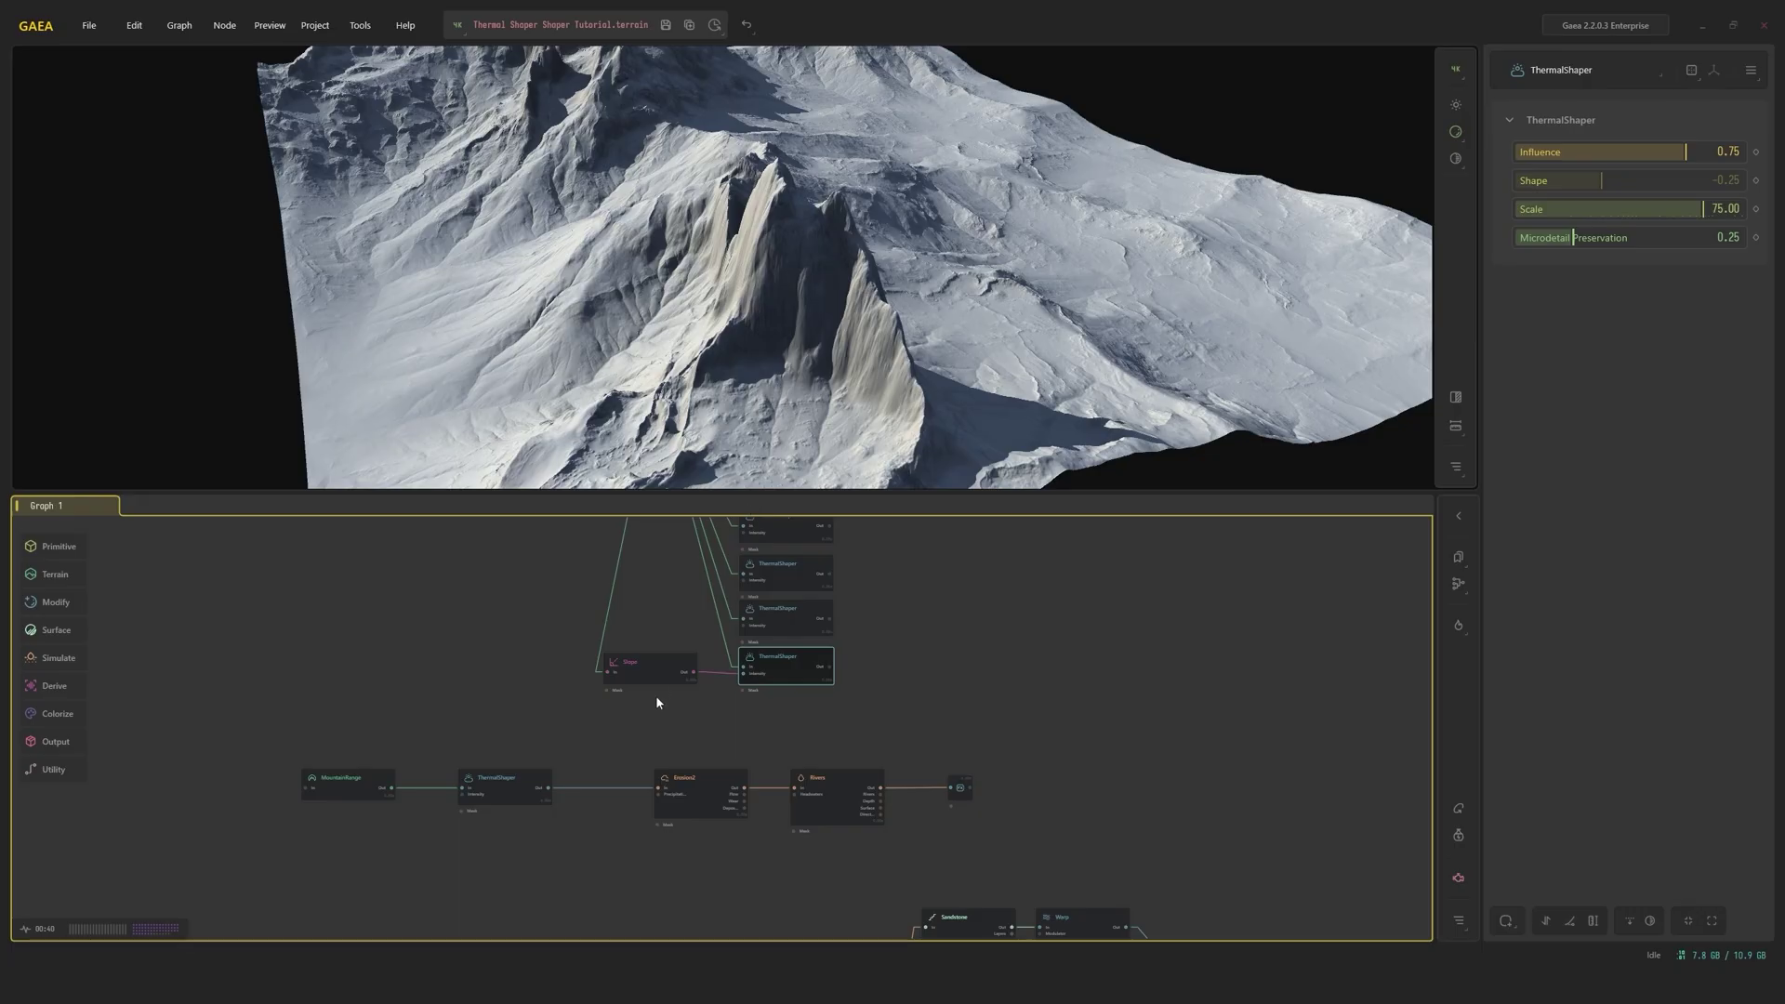
# Preview the Slope node's mask and compare it with the MountainRange terrain it is derived from
pyautogui.click(654, 671)
pyautogui.scroll(-2, 635, 563)
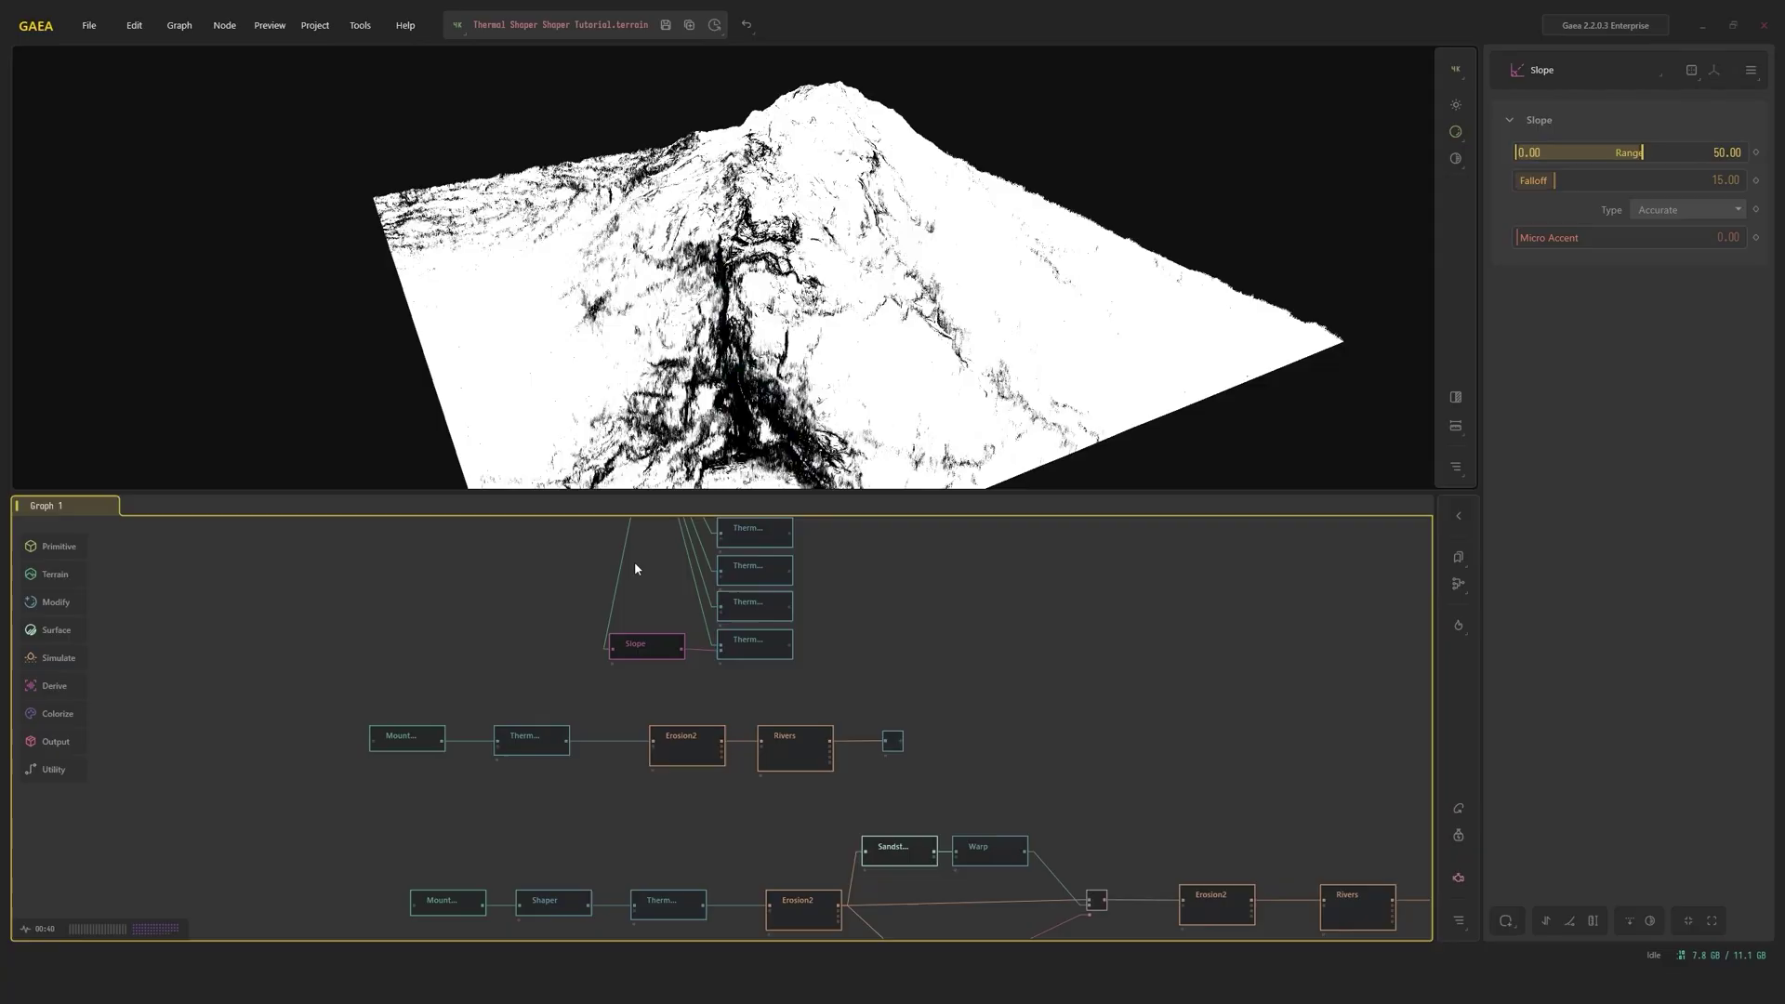
pyautogui.scroll(-2, 635, 567)
pyautogui.click(665, 539)
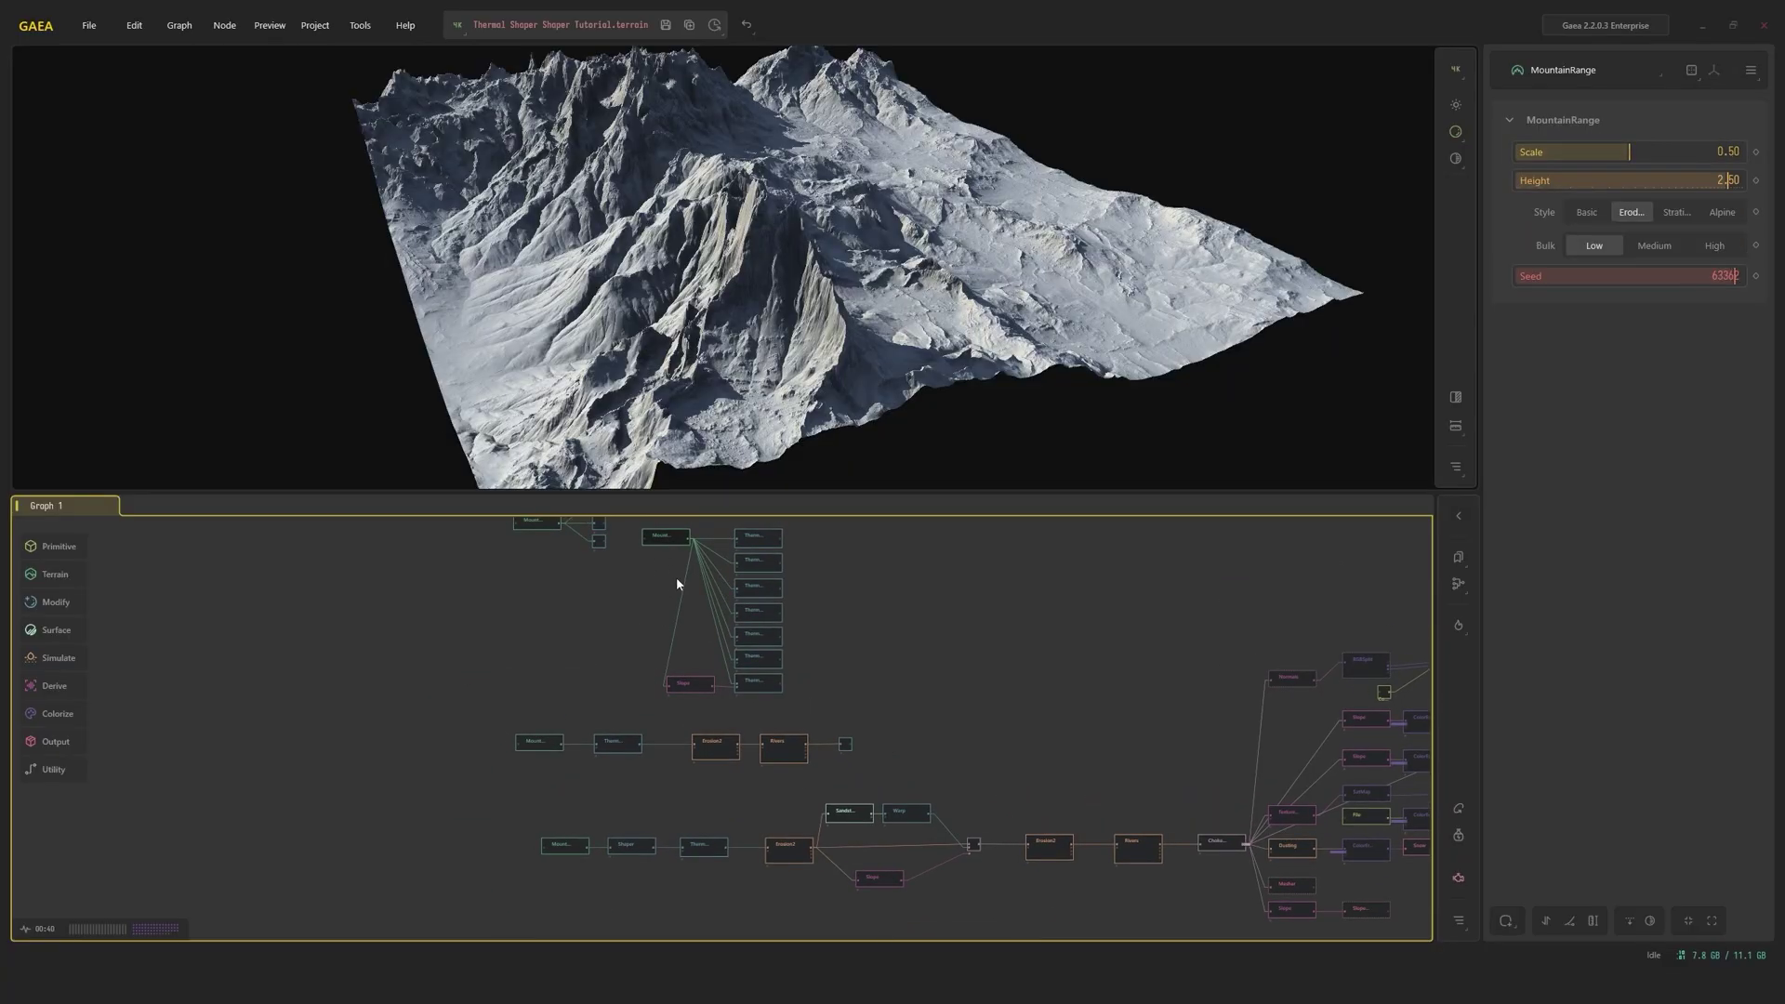
pyautogui.click(689, 682)
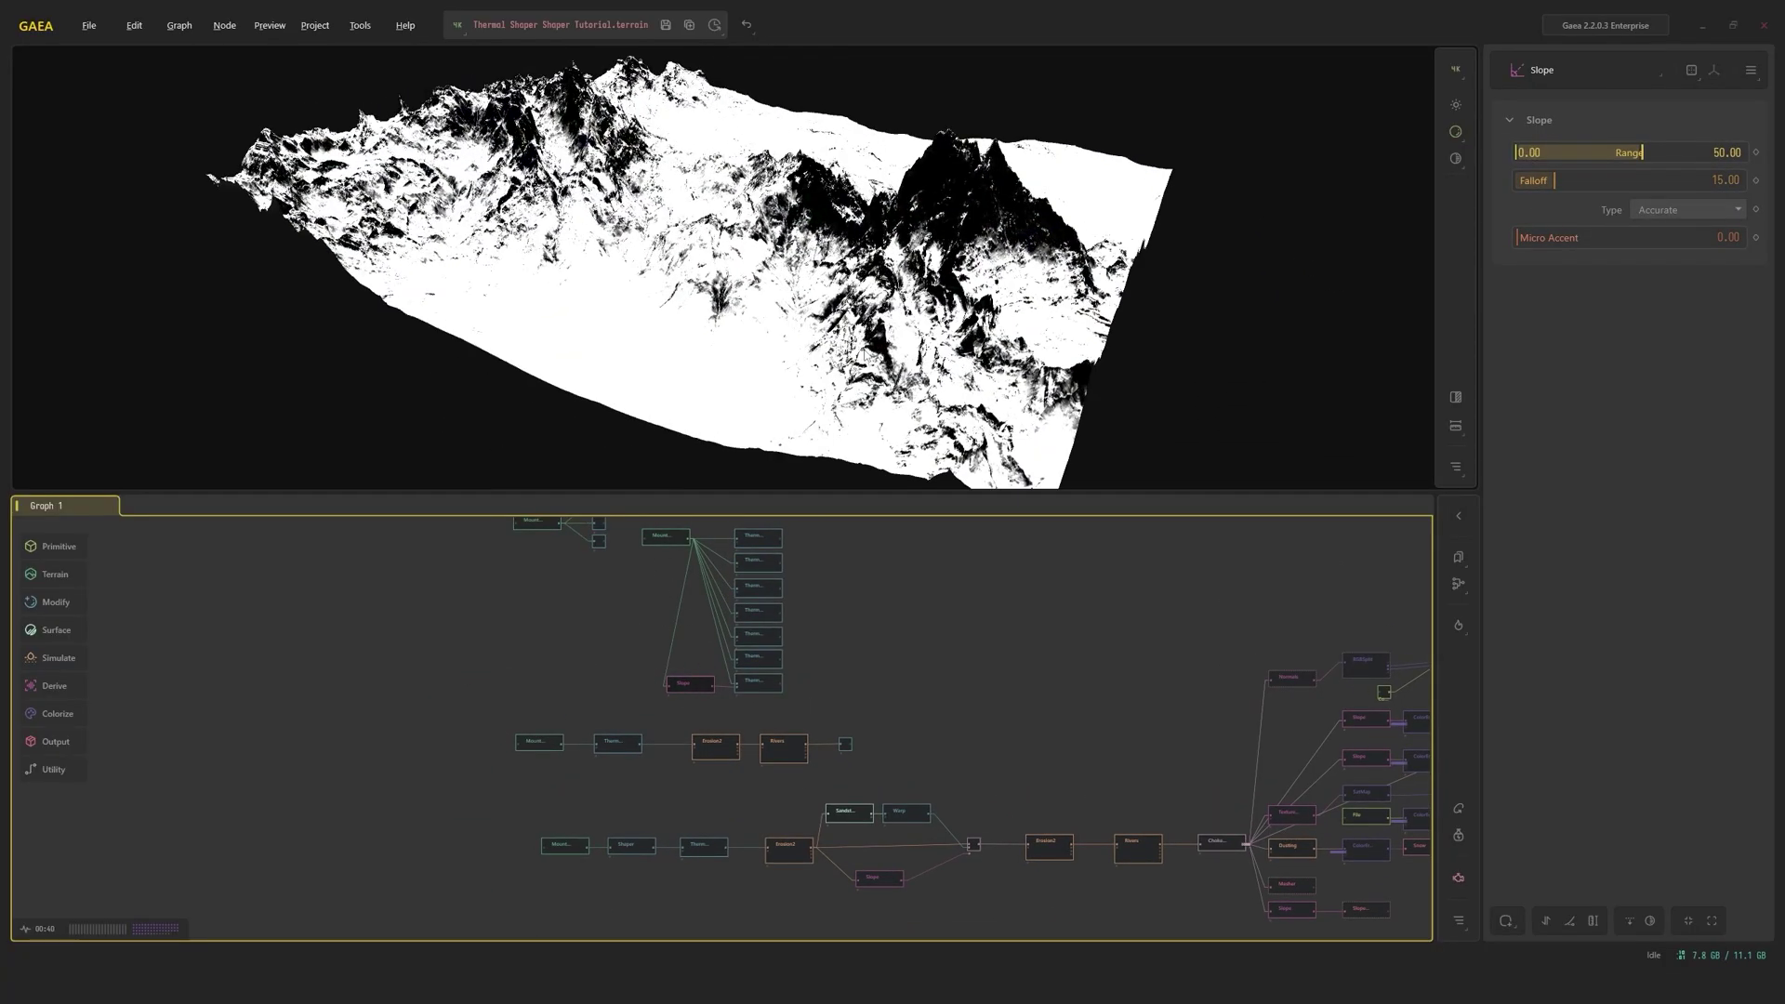
pyautogui.moveTo(880, 295)
pyautogui.mouseDown()
pyautogui.moveTo(744, 303)
pyautogui.moveTo(1144, 307)
pyautogui.moveTo(735, 302)
pyautogui.moveTo(895, 310)
pyautogui.mouseUp()
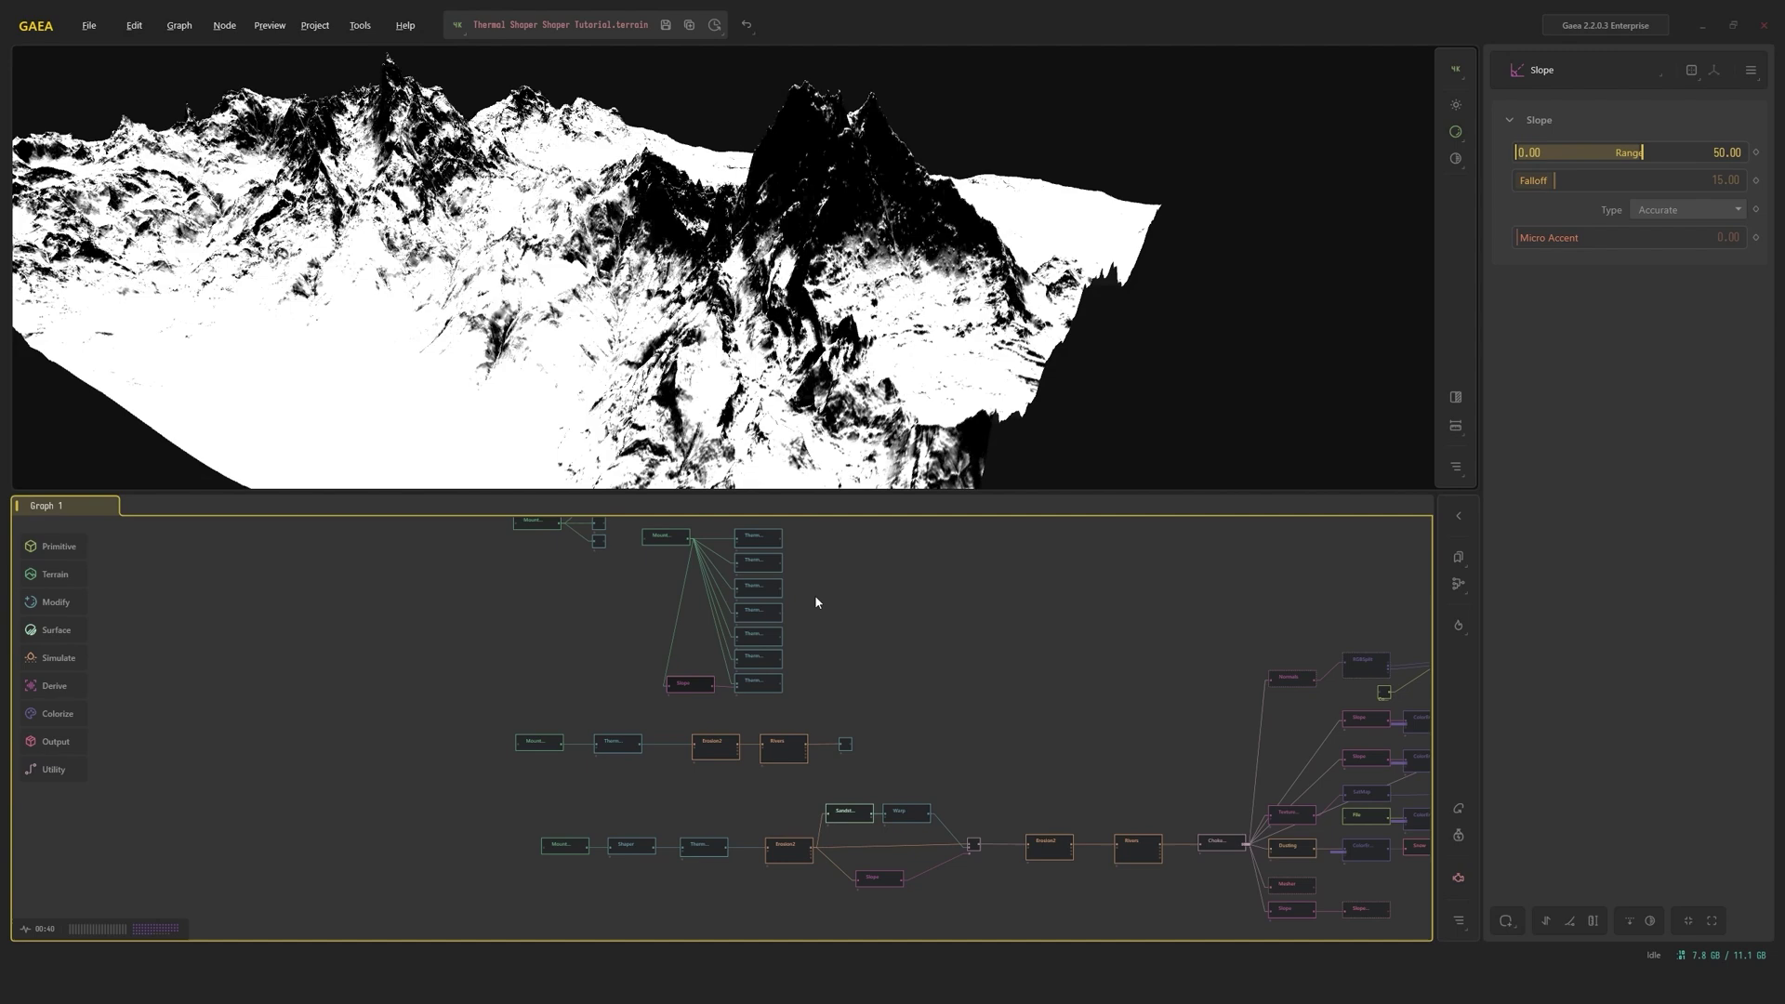
# Compare the Slope-driven ThermalShaper's output with its Slope mask and view the terrain from several angles
pyautogui.click(770, 689)
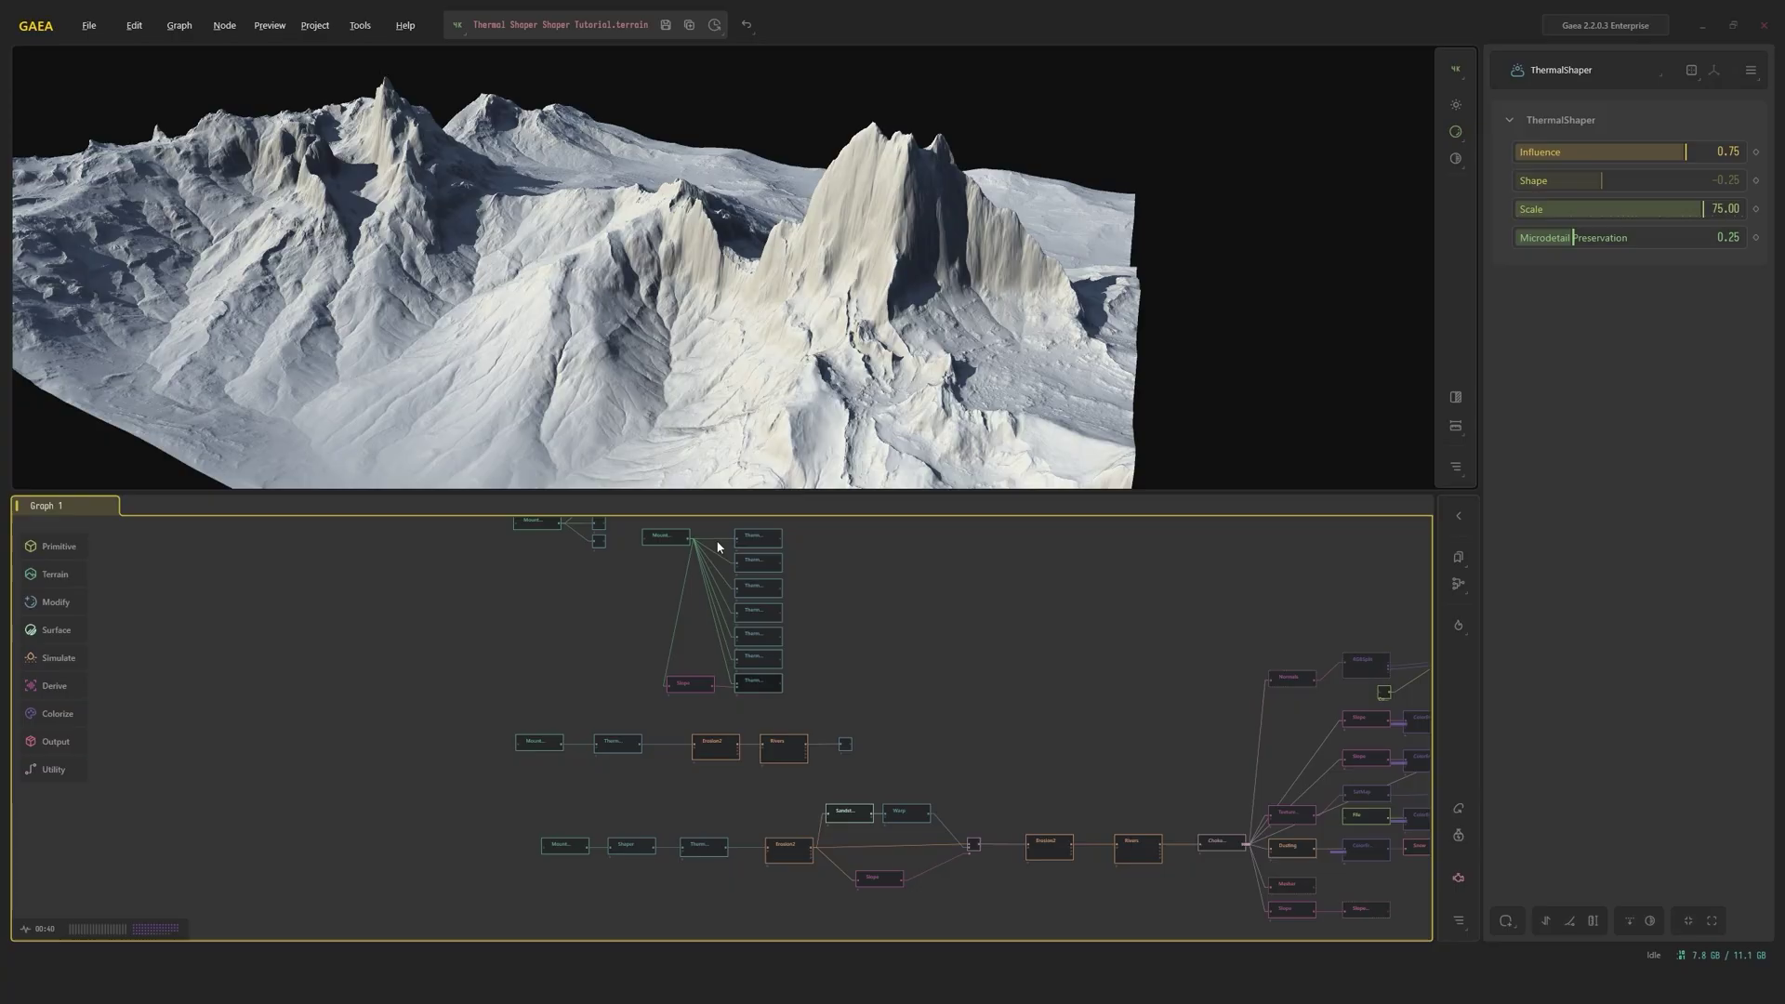
pyautogui.click(697, 689)
pyautogui.click(758, 683)
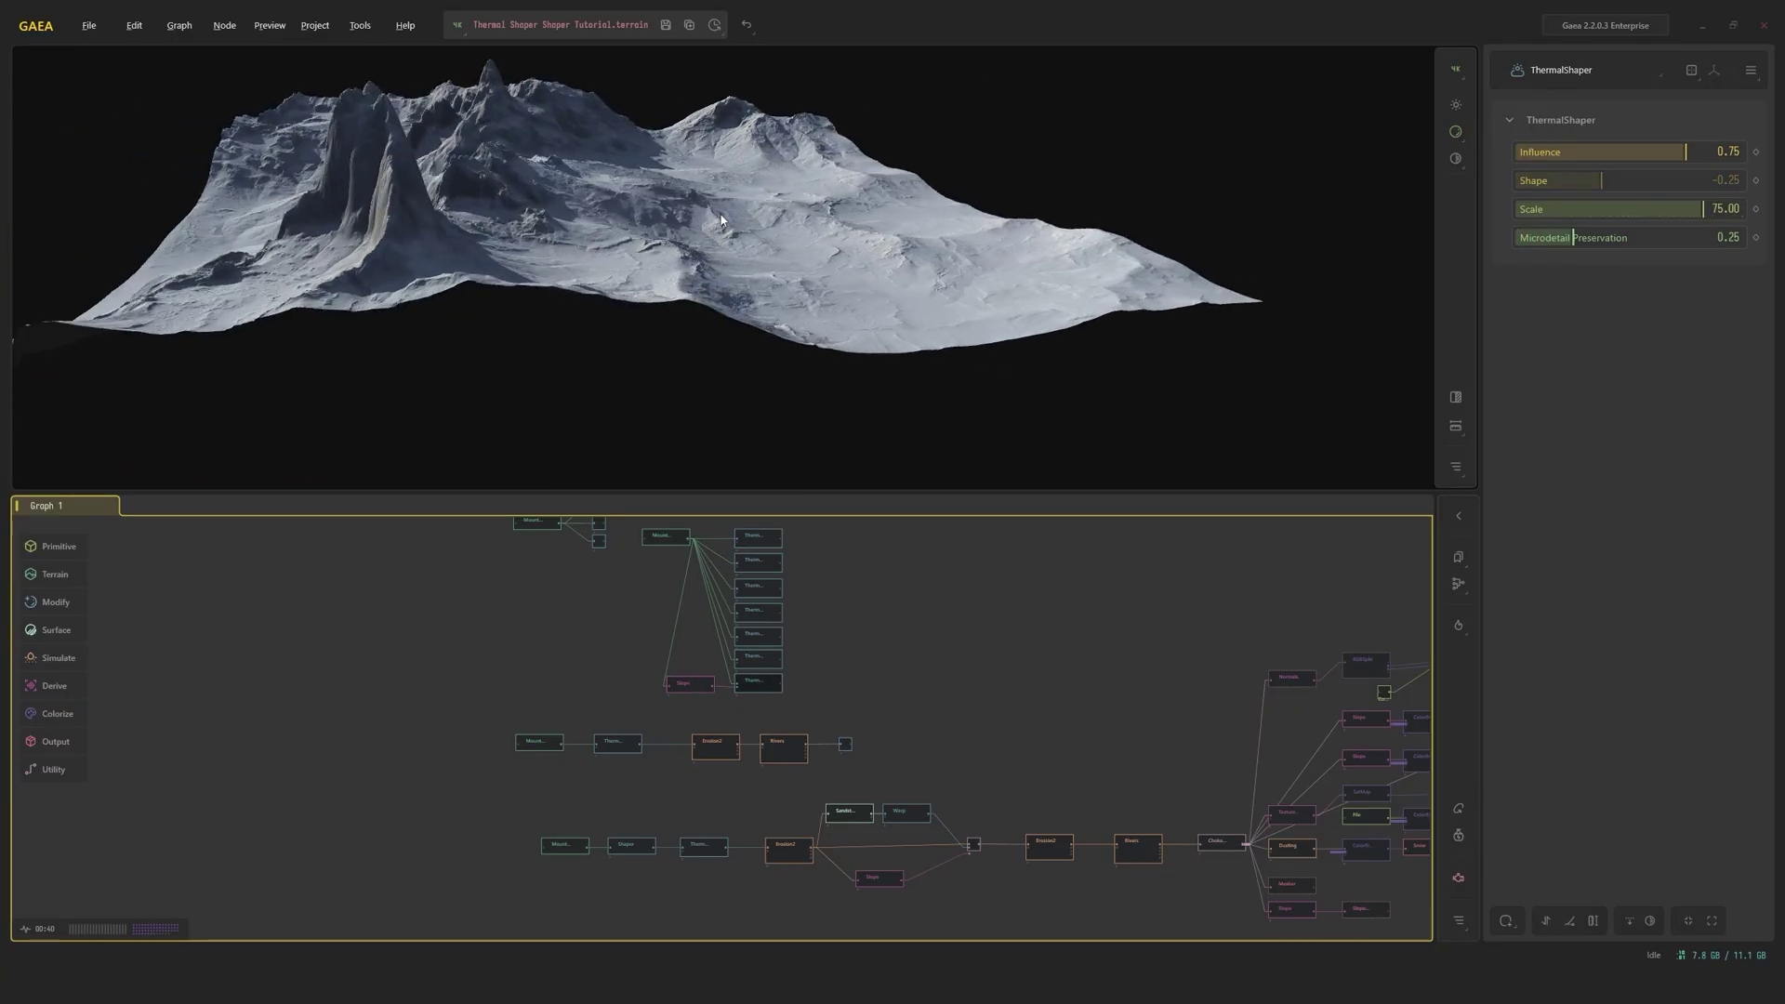
pyautogui.moveTo(720, 220); pyautogui.dragTo(753, 251)
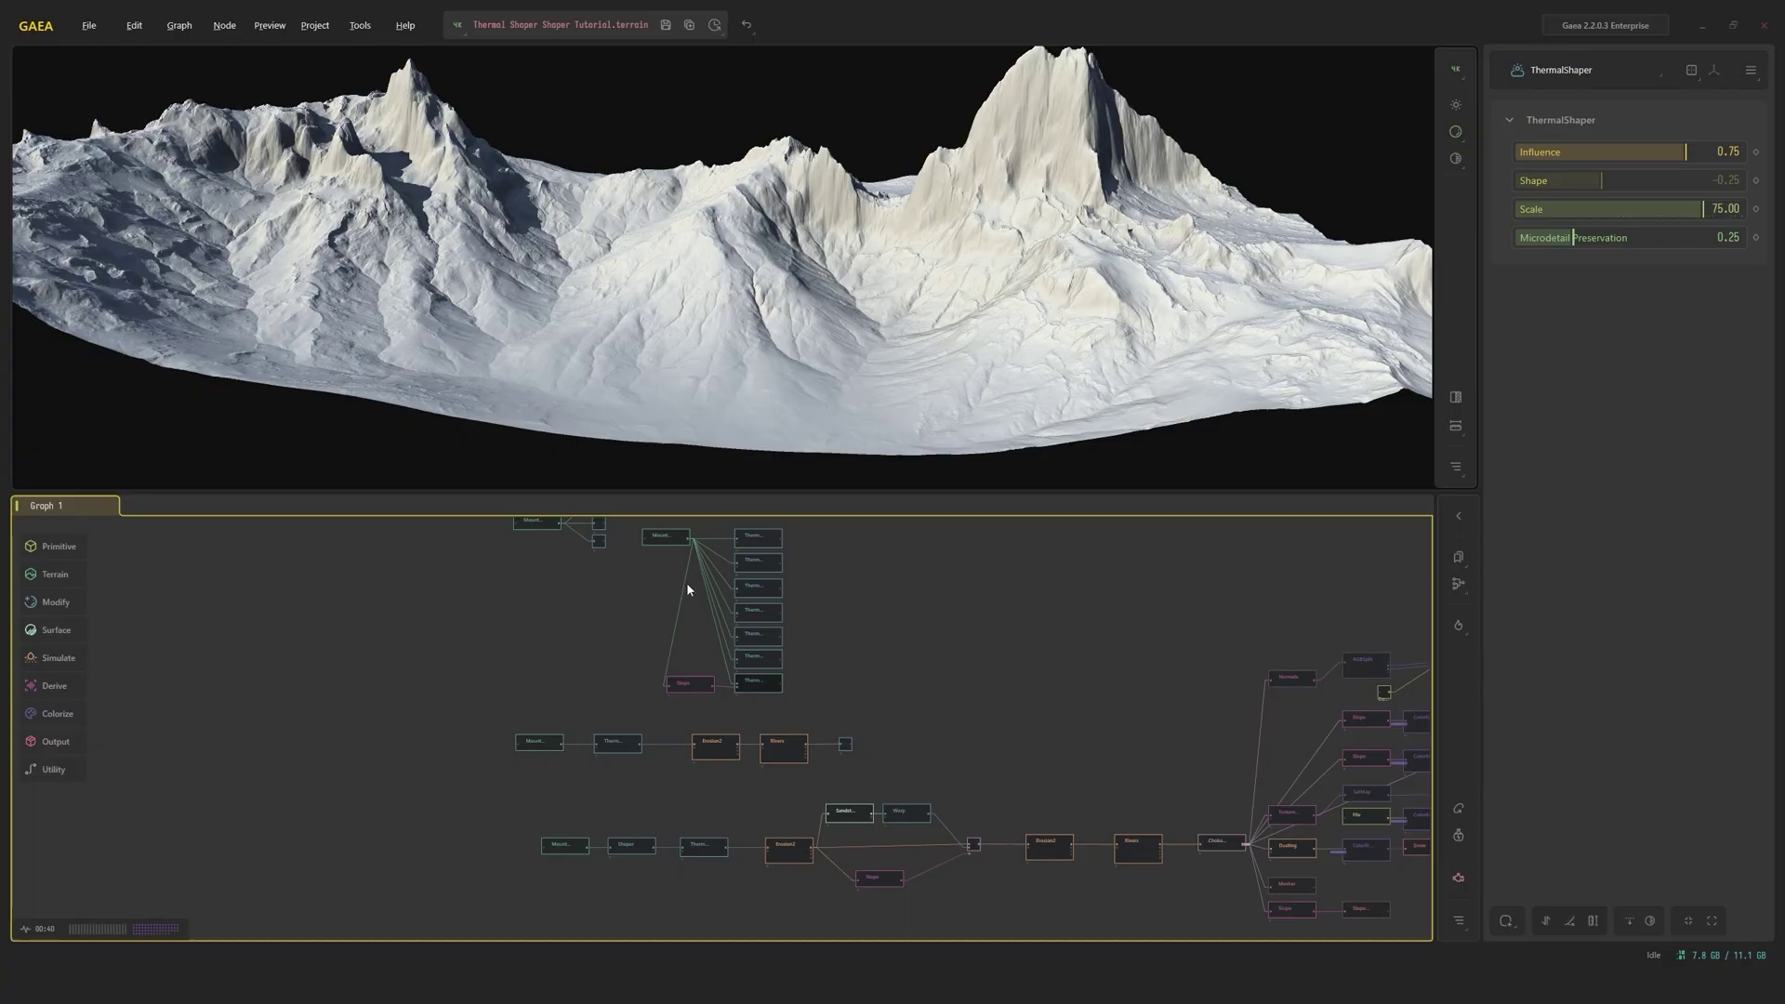
# Try feeding the Slope output into the last ThermalShaper's Mask input instead of Intensity and inspect the terrain
pyautogui.scroll(10, 705, 686)
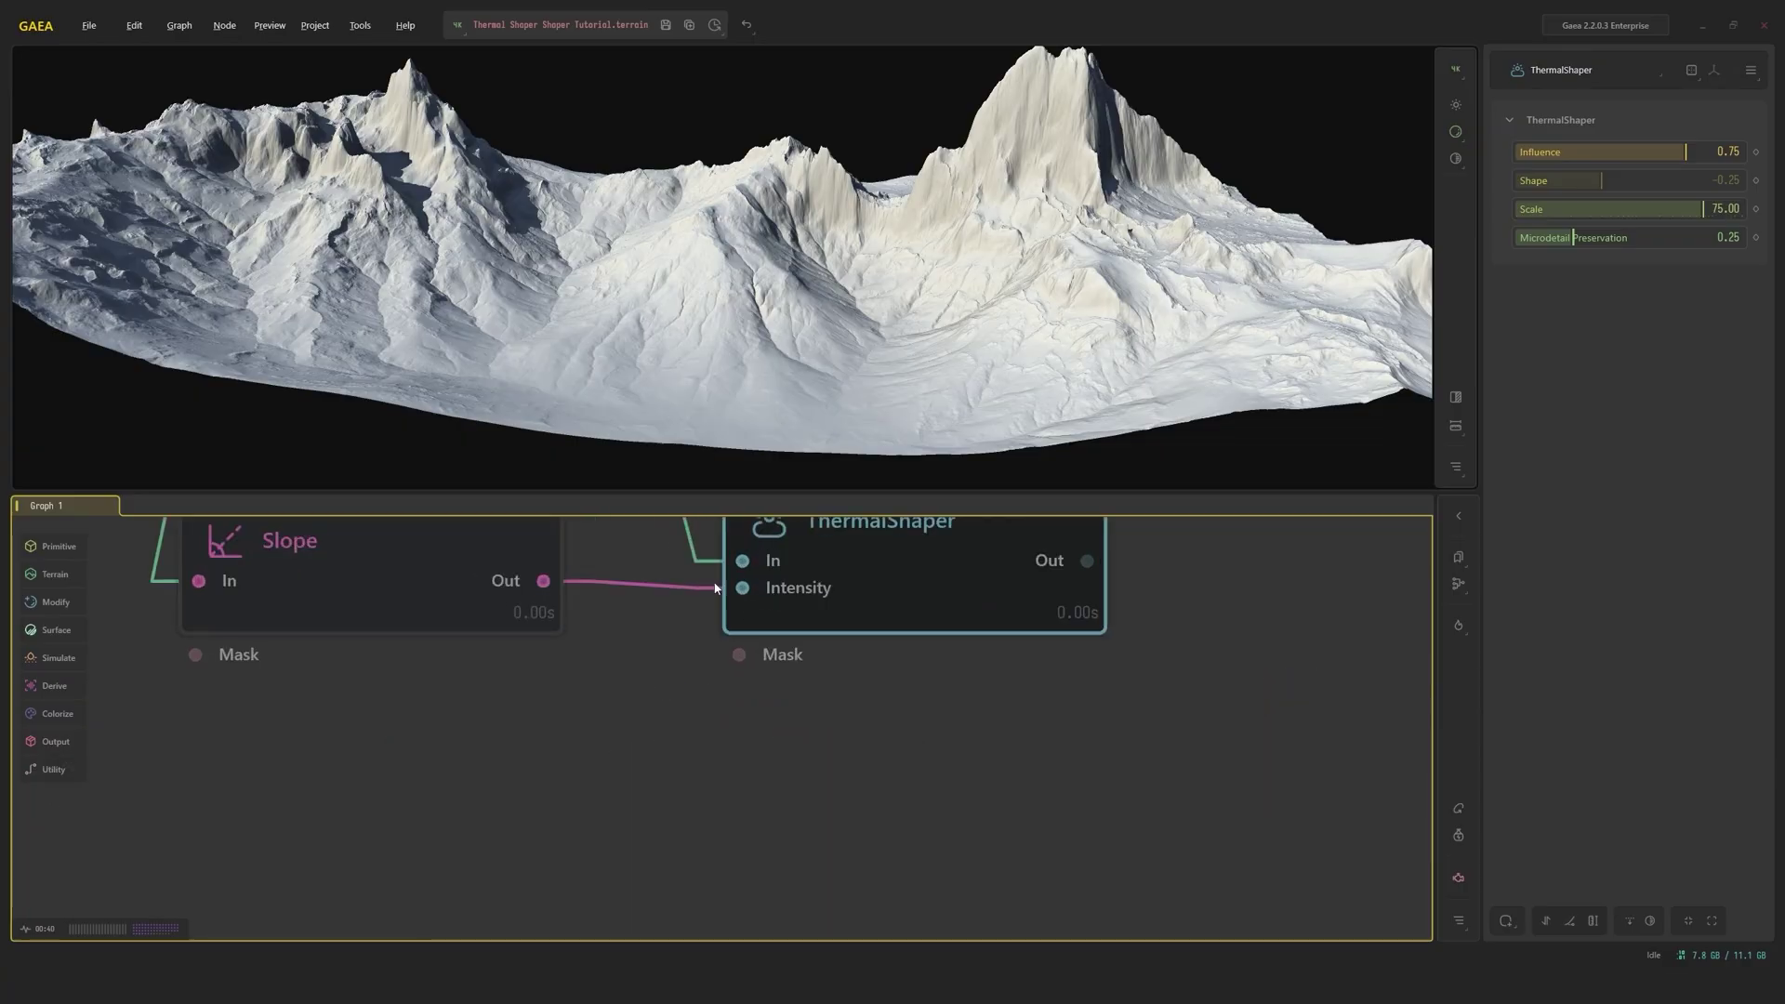
pyautogui.scroll(-5, 725, 576)
pyautogui.moveTo(582, 532); pyautogui.dragTo(644, 584, button='middle')
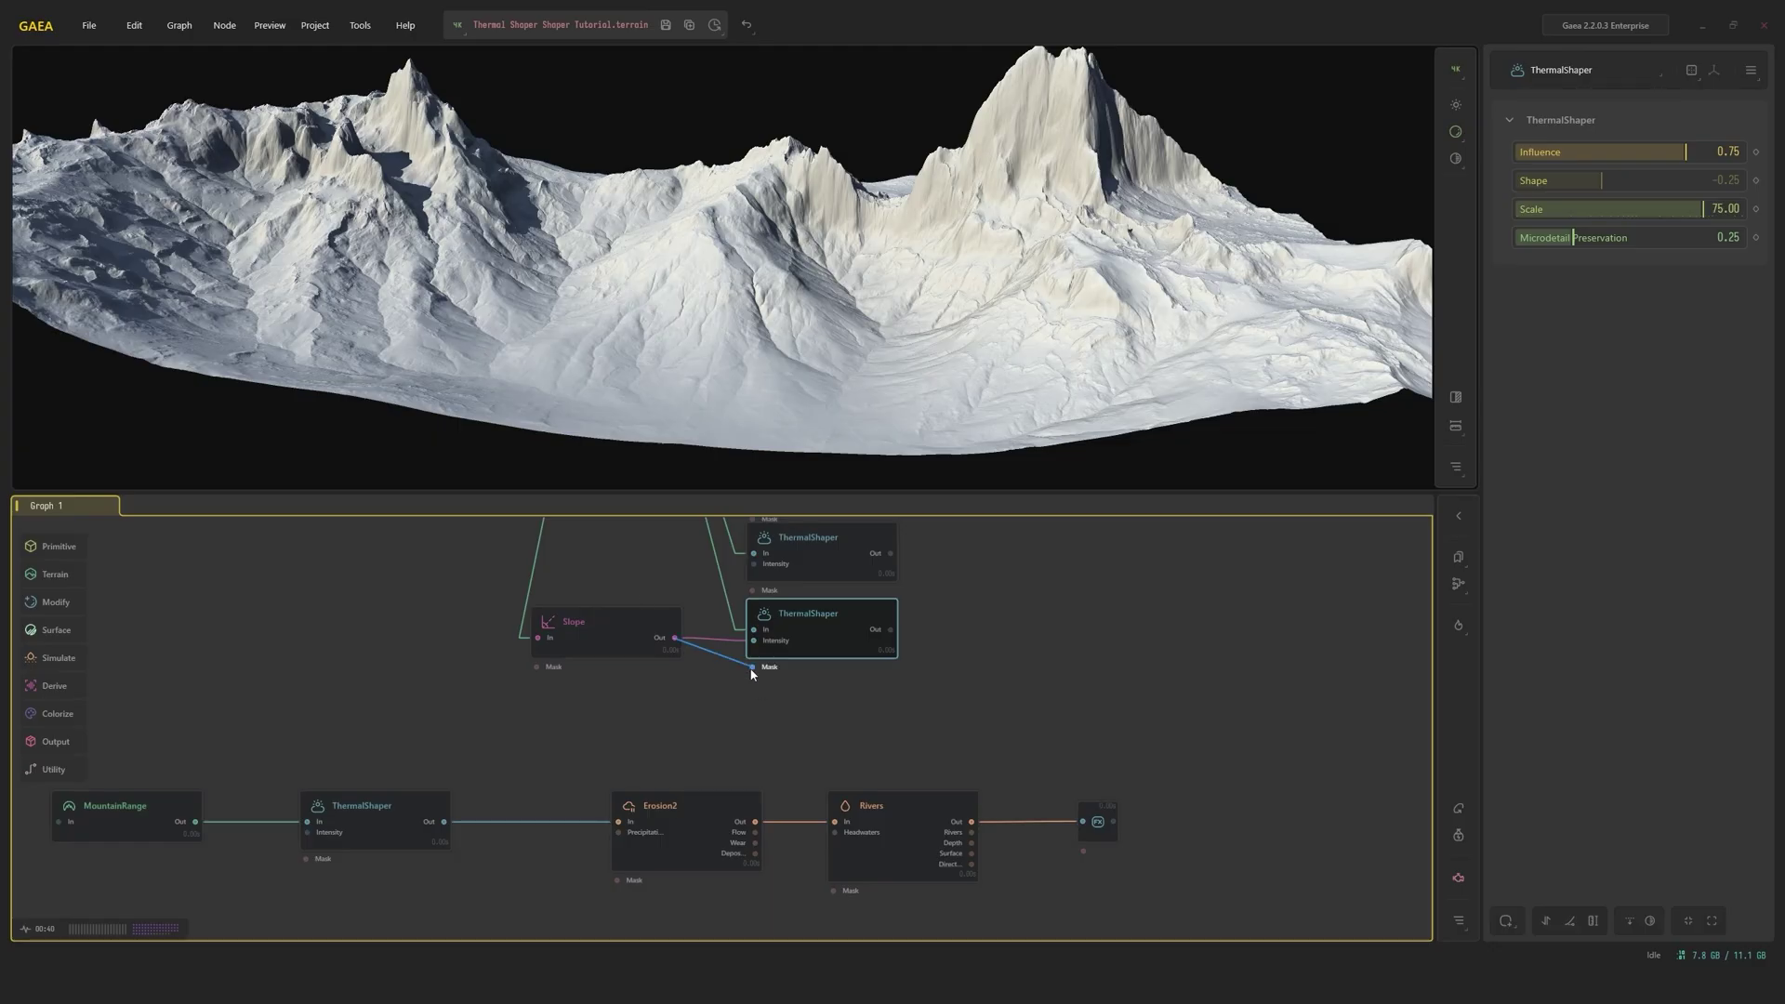
pyautogui.moveTo(753, 672); pyautogui.dragTo(753, 668)
pyautogui.click(649, 642)
pyautogui.click(772, 621)
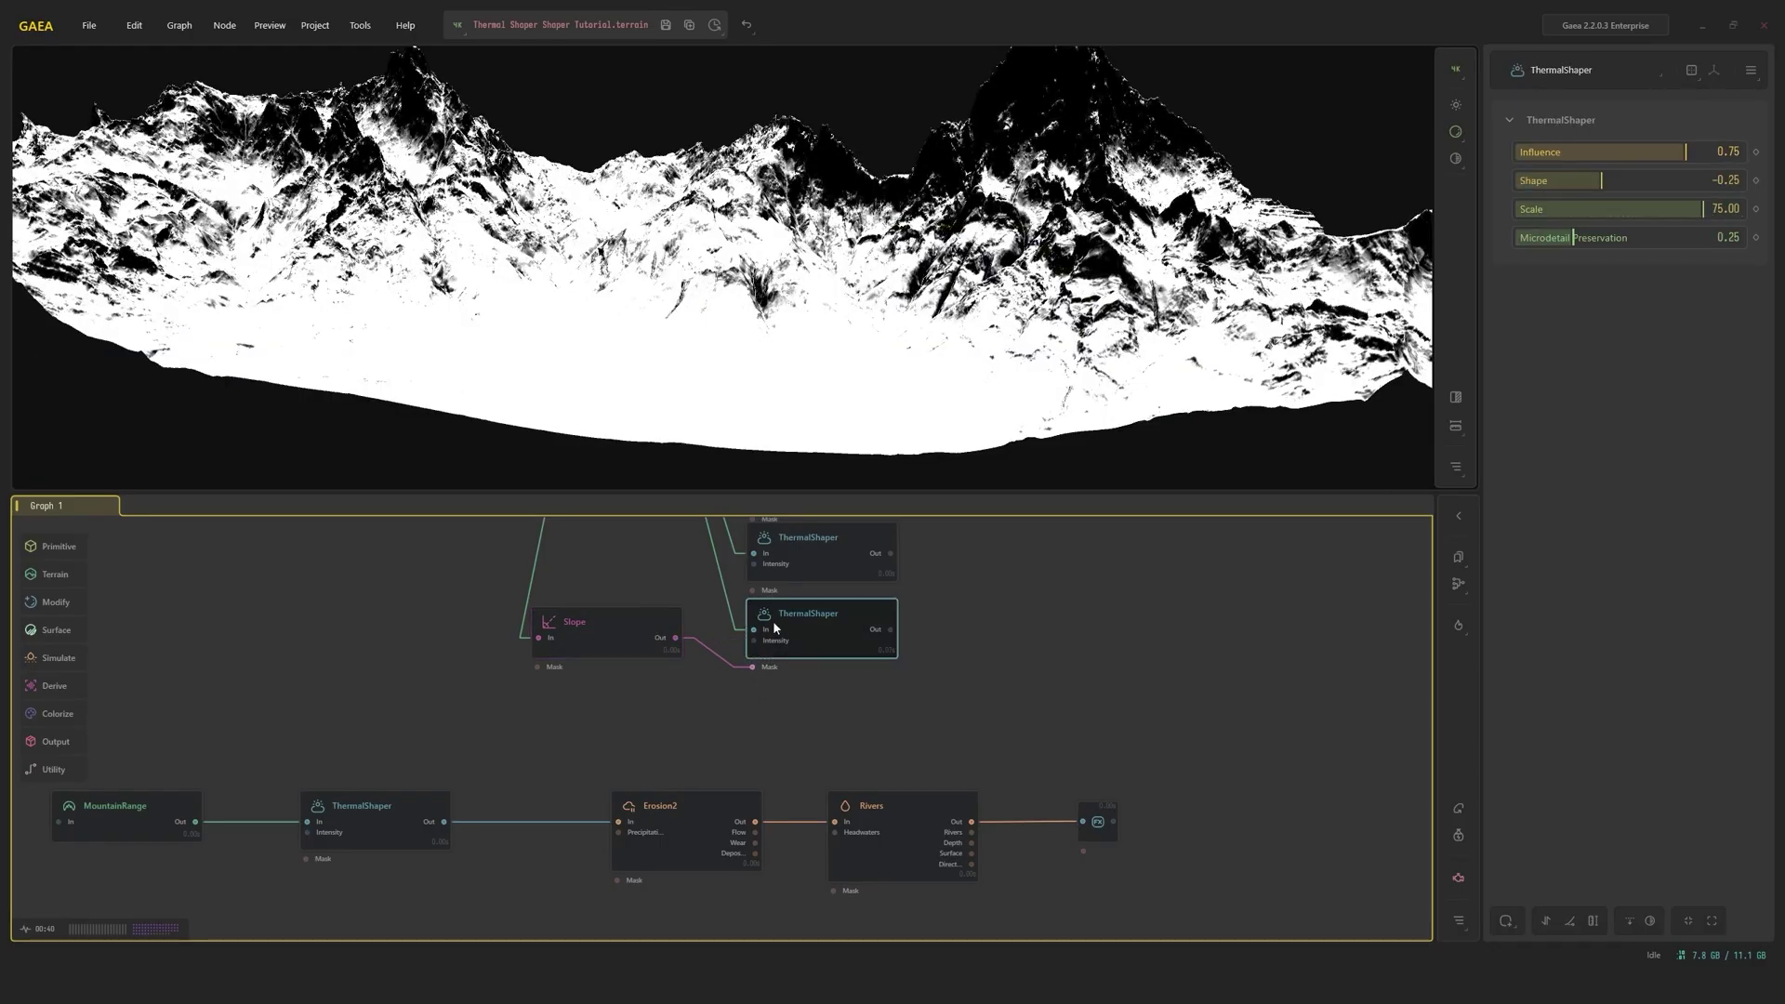
pyautogui.moveTo(843, 374)
pyautogui.mouseDown()
pyautogui.moveTo(806, 490)
pyautogui.moveTo(860, 358)
pyautogui.mouseUp()
pyautogui.scroll(-3, 700, 563)
pyautogui.scroll(5, 641, 566)
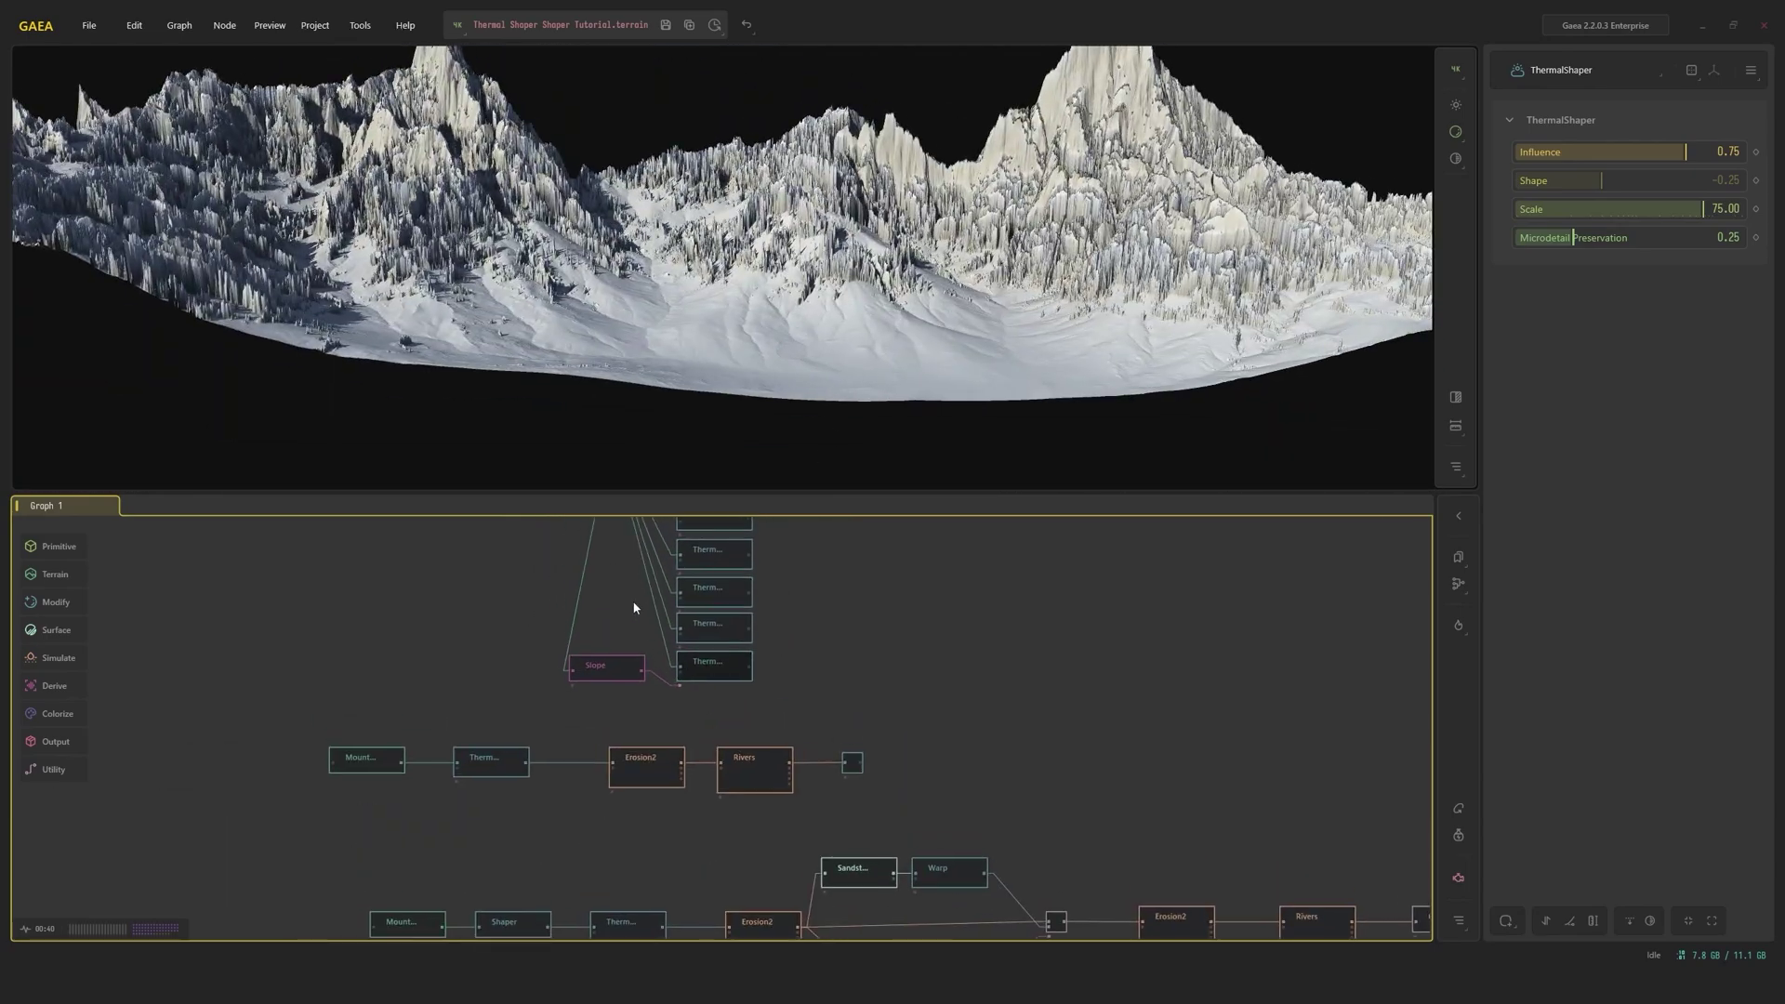
pyautogui.moveTo(911, 309); pyautogui.dragTo(1072, 344)
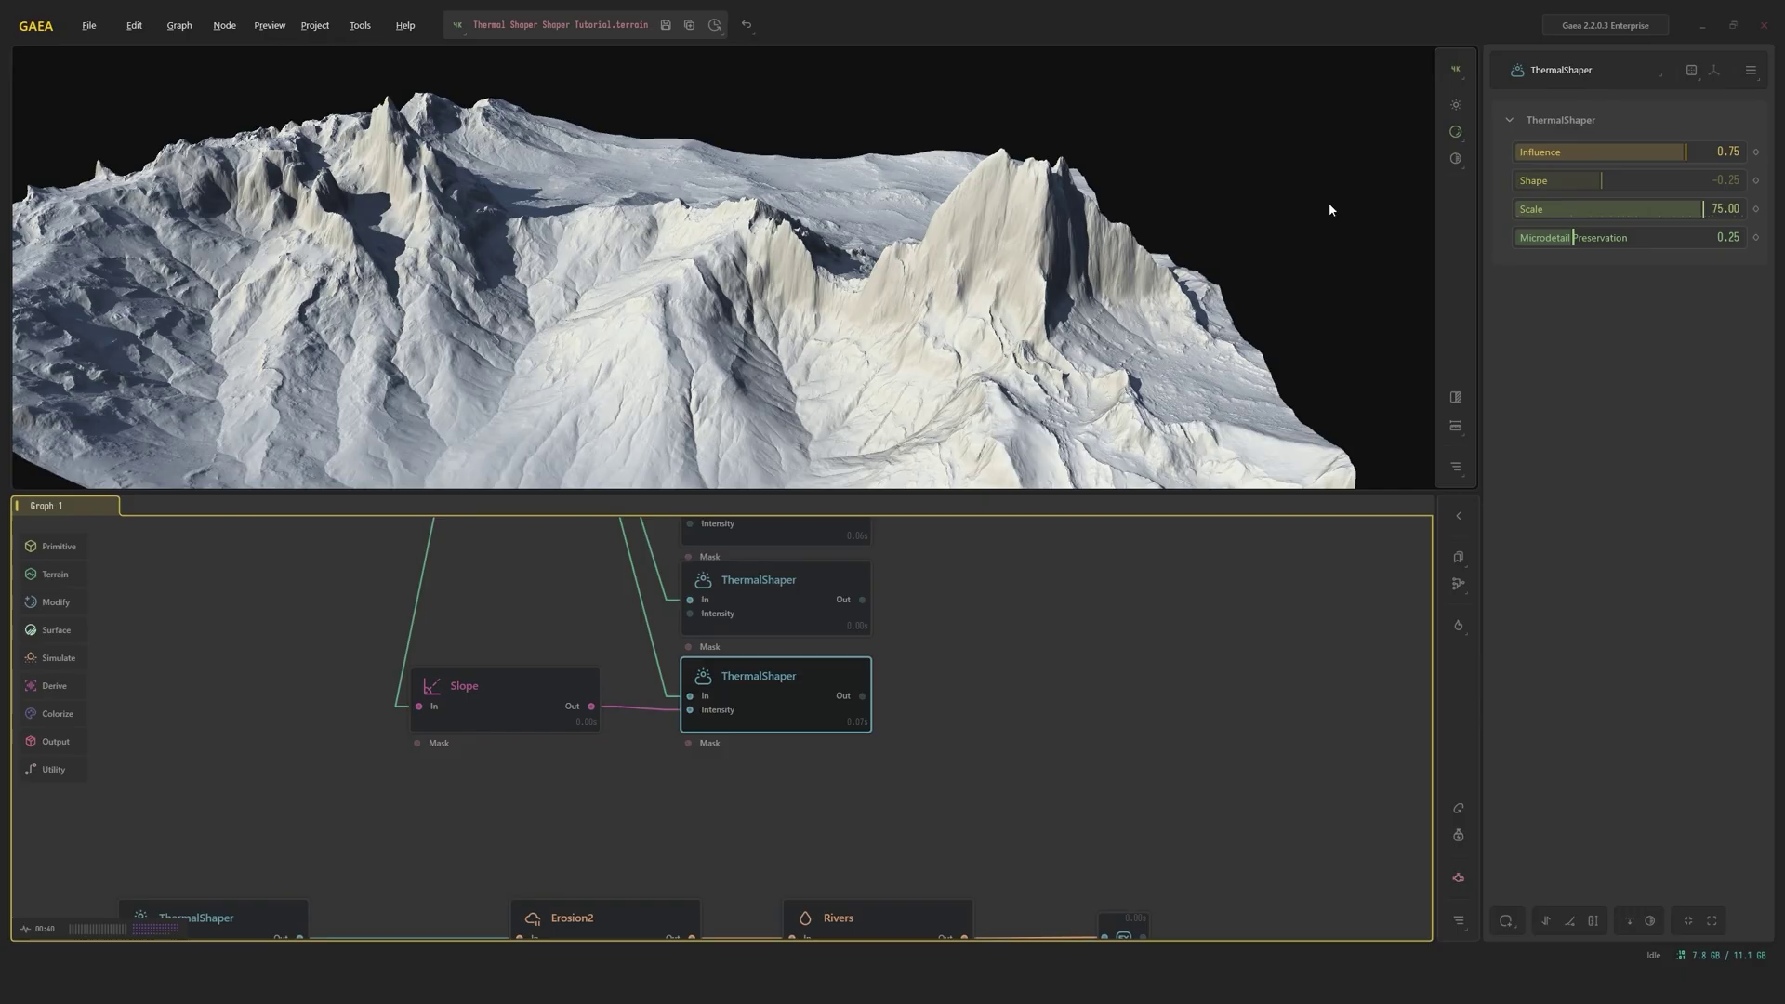
# Examine the Mountain node at the start of the lowest chain and the Shaper that follows it
pyautogui.moveTo(1378, 229); pyautogui.dragTo(1222, 283)
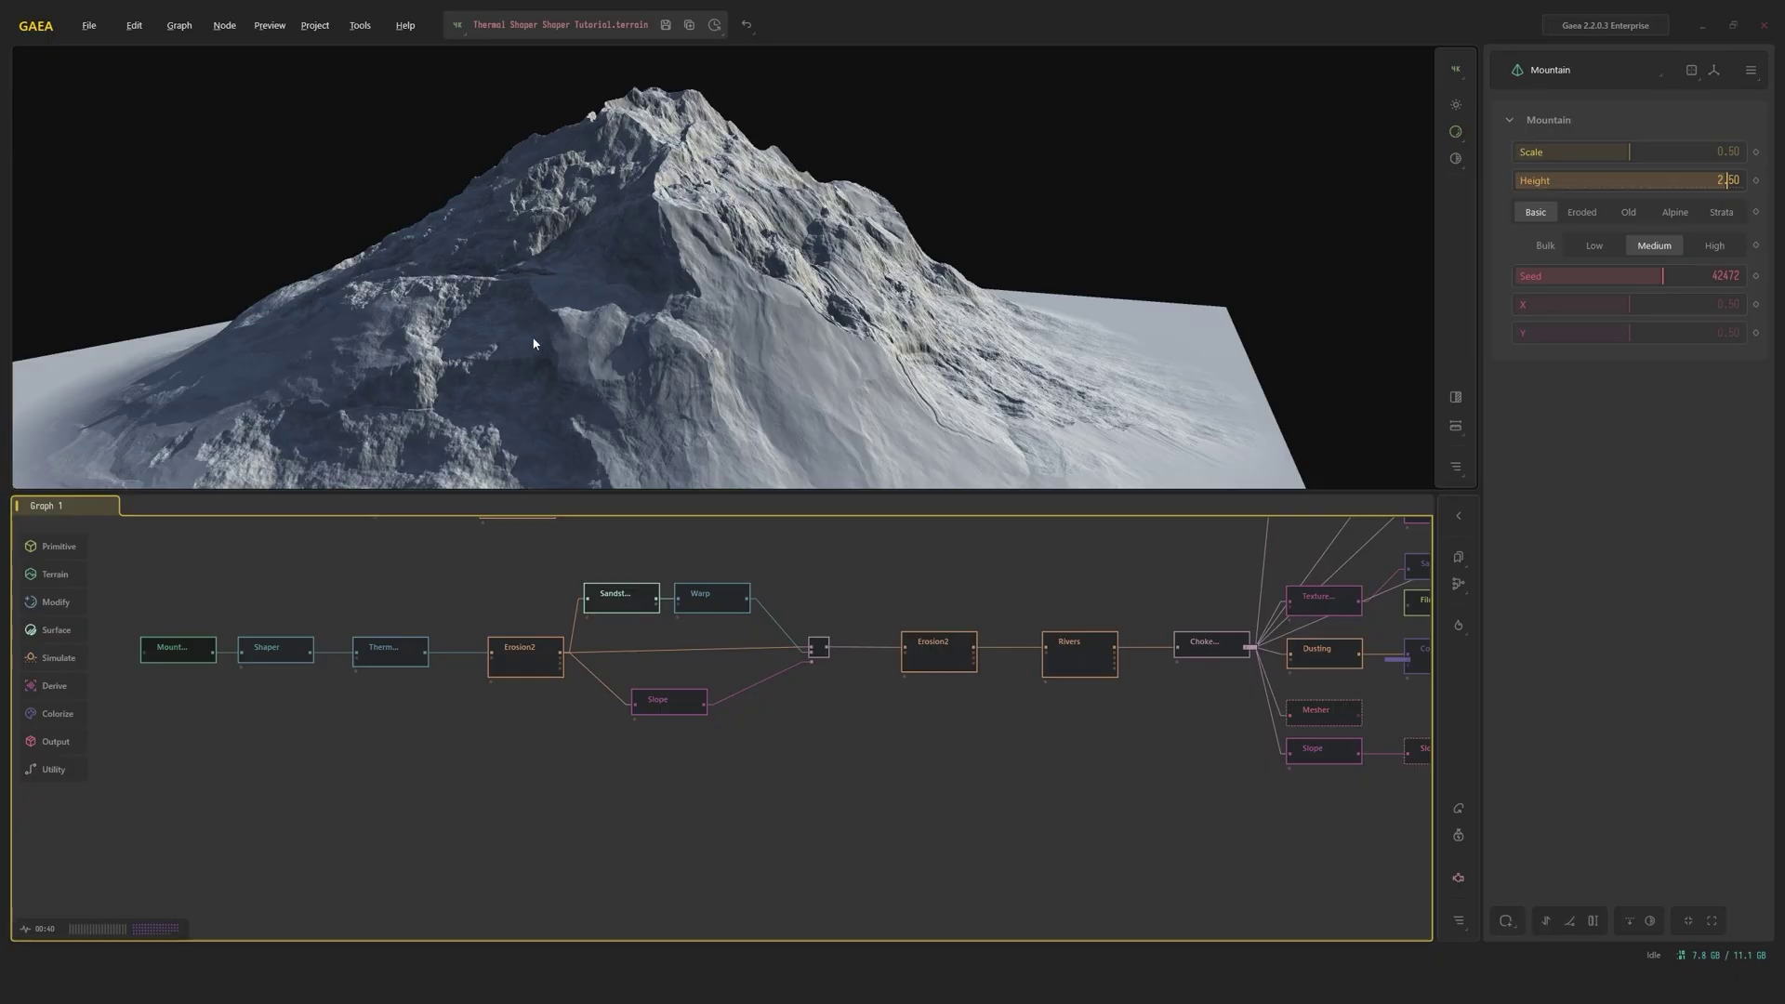
pyautogui.moveTo(634, 322); pyautogui.dragTo(683, 343)
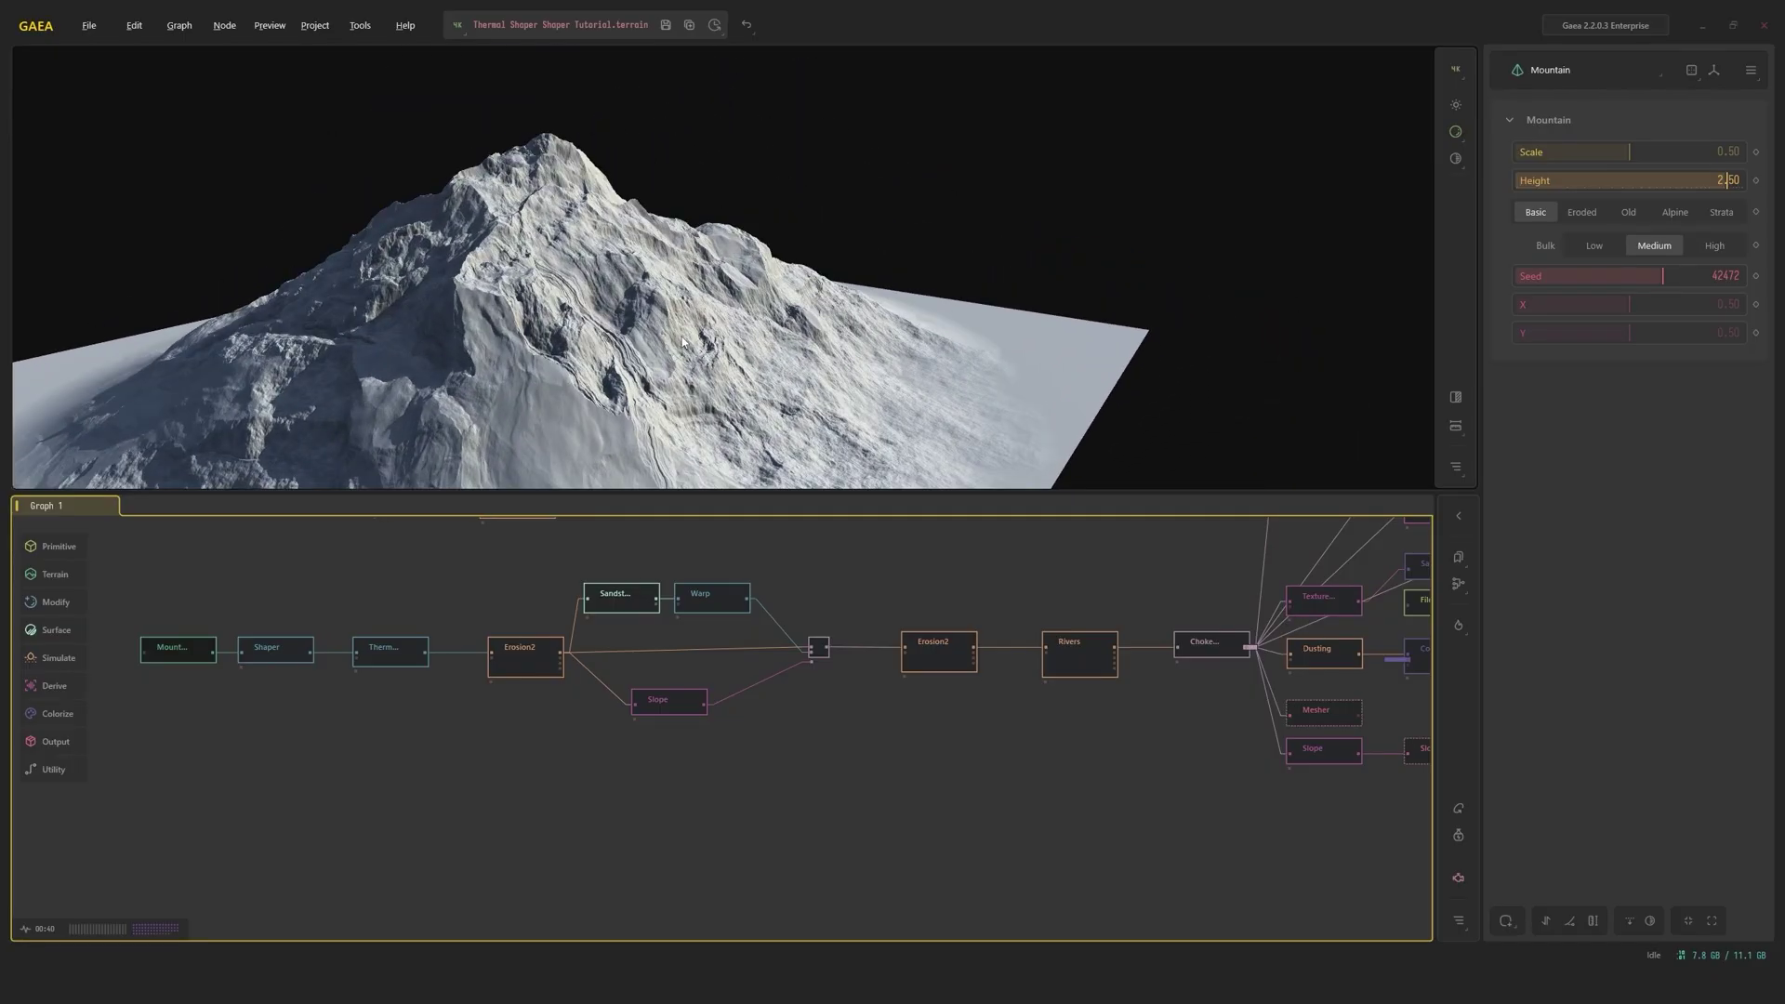
pyautogui.moveTo(299, 601); pyautogui.dragTo(552, 597, button='middle')
pyautogui.scroll(2, 529, 595)
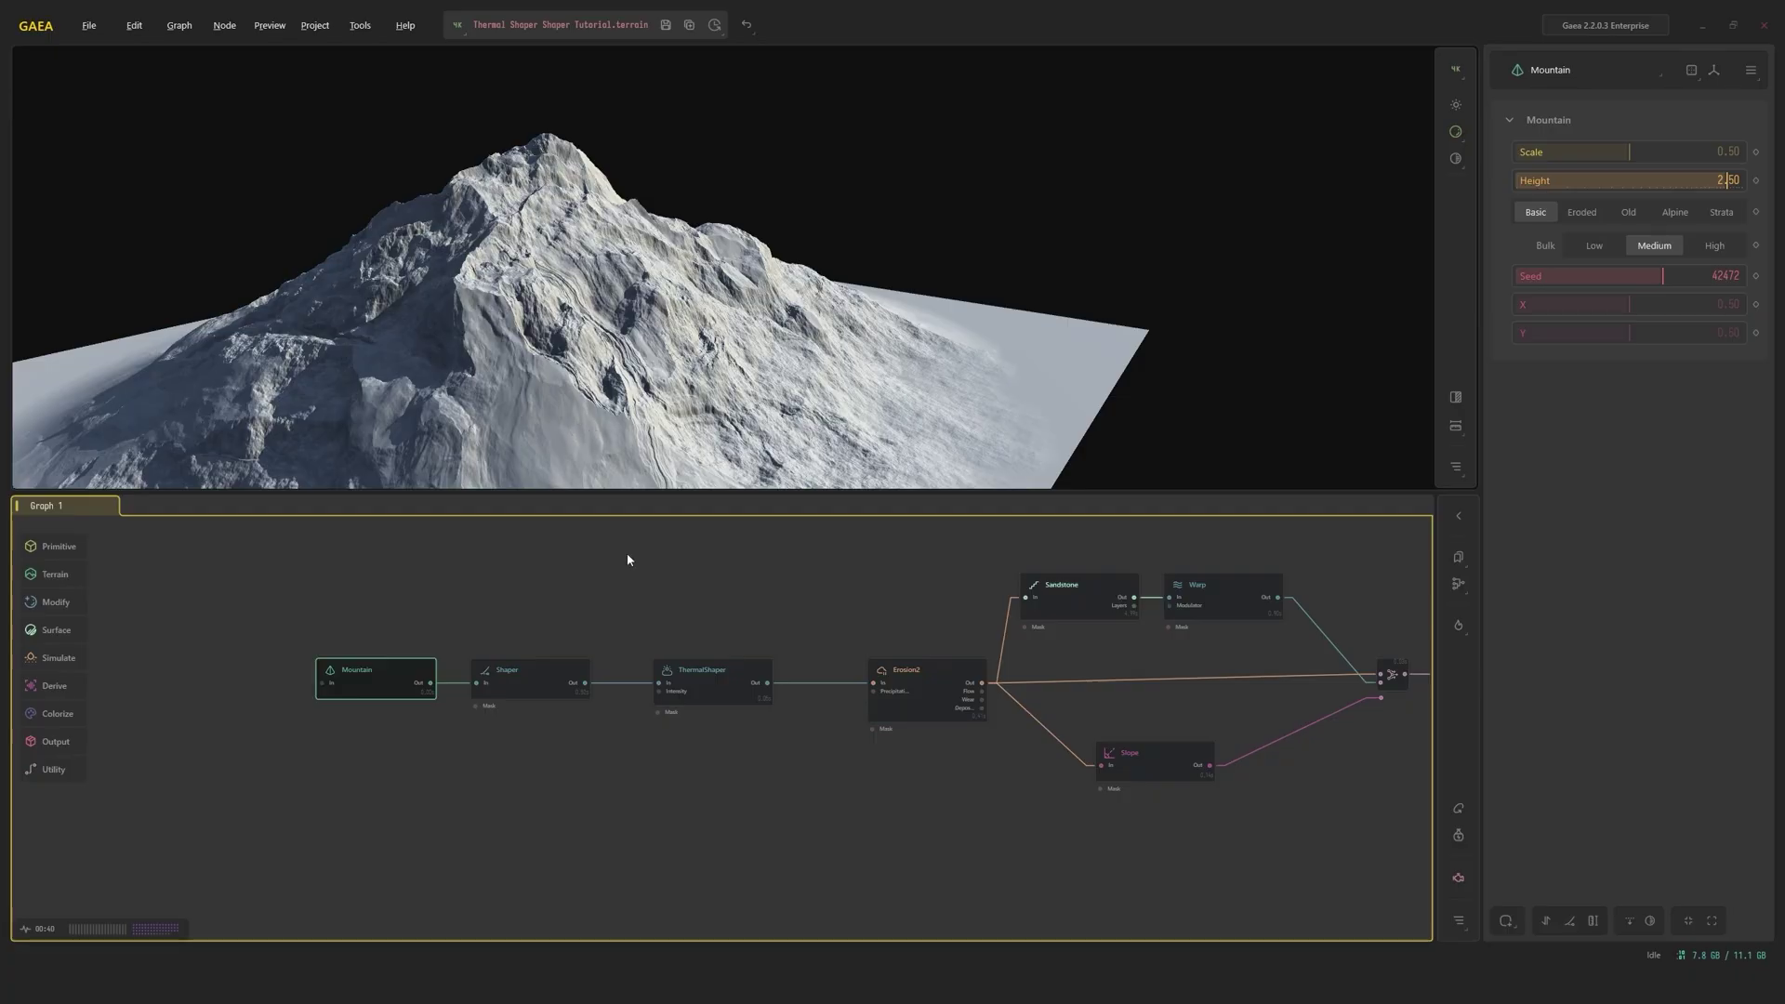
pyautogui.click(535, 688)
pyautogui.moveTo(660, 428); pyautogui.dragTo(698, 403)
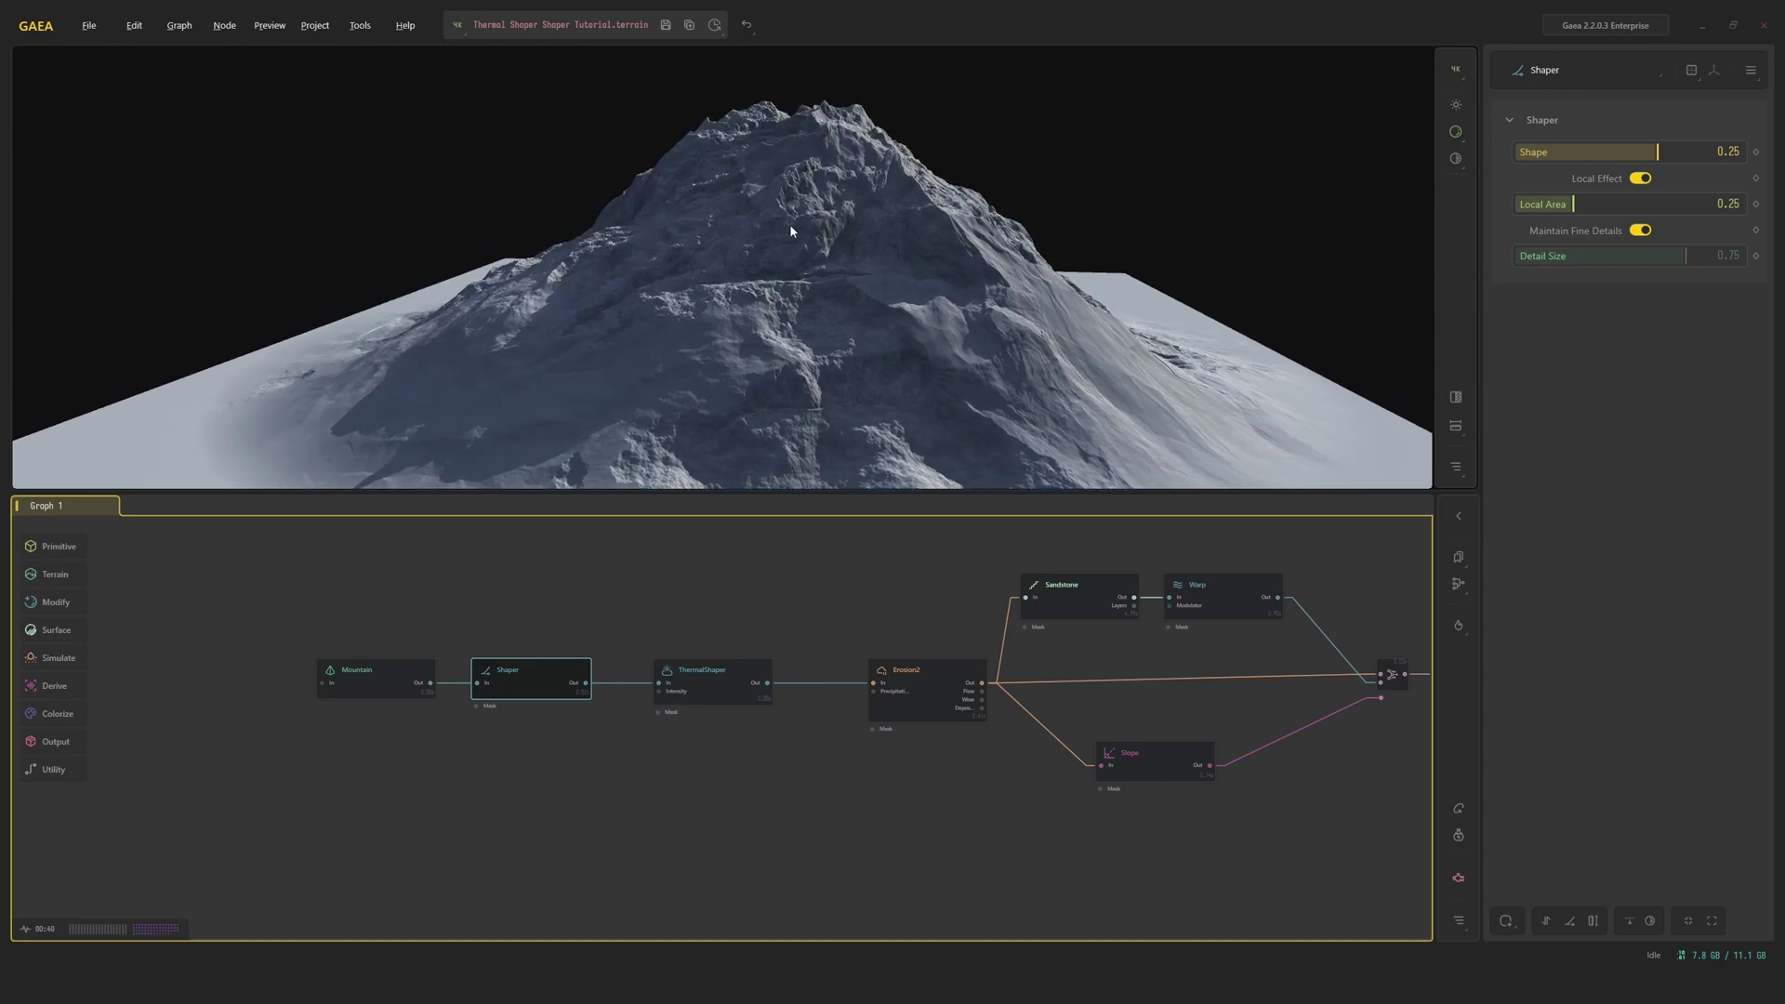
pyautogui.moveTo(803, 244); pyautogui.dragTo(770, 253)
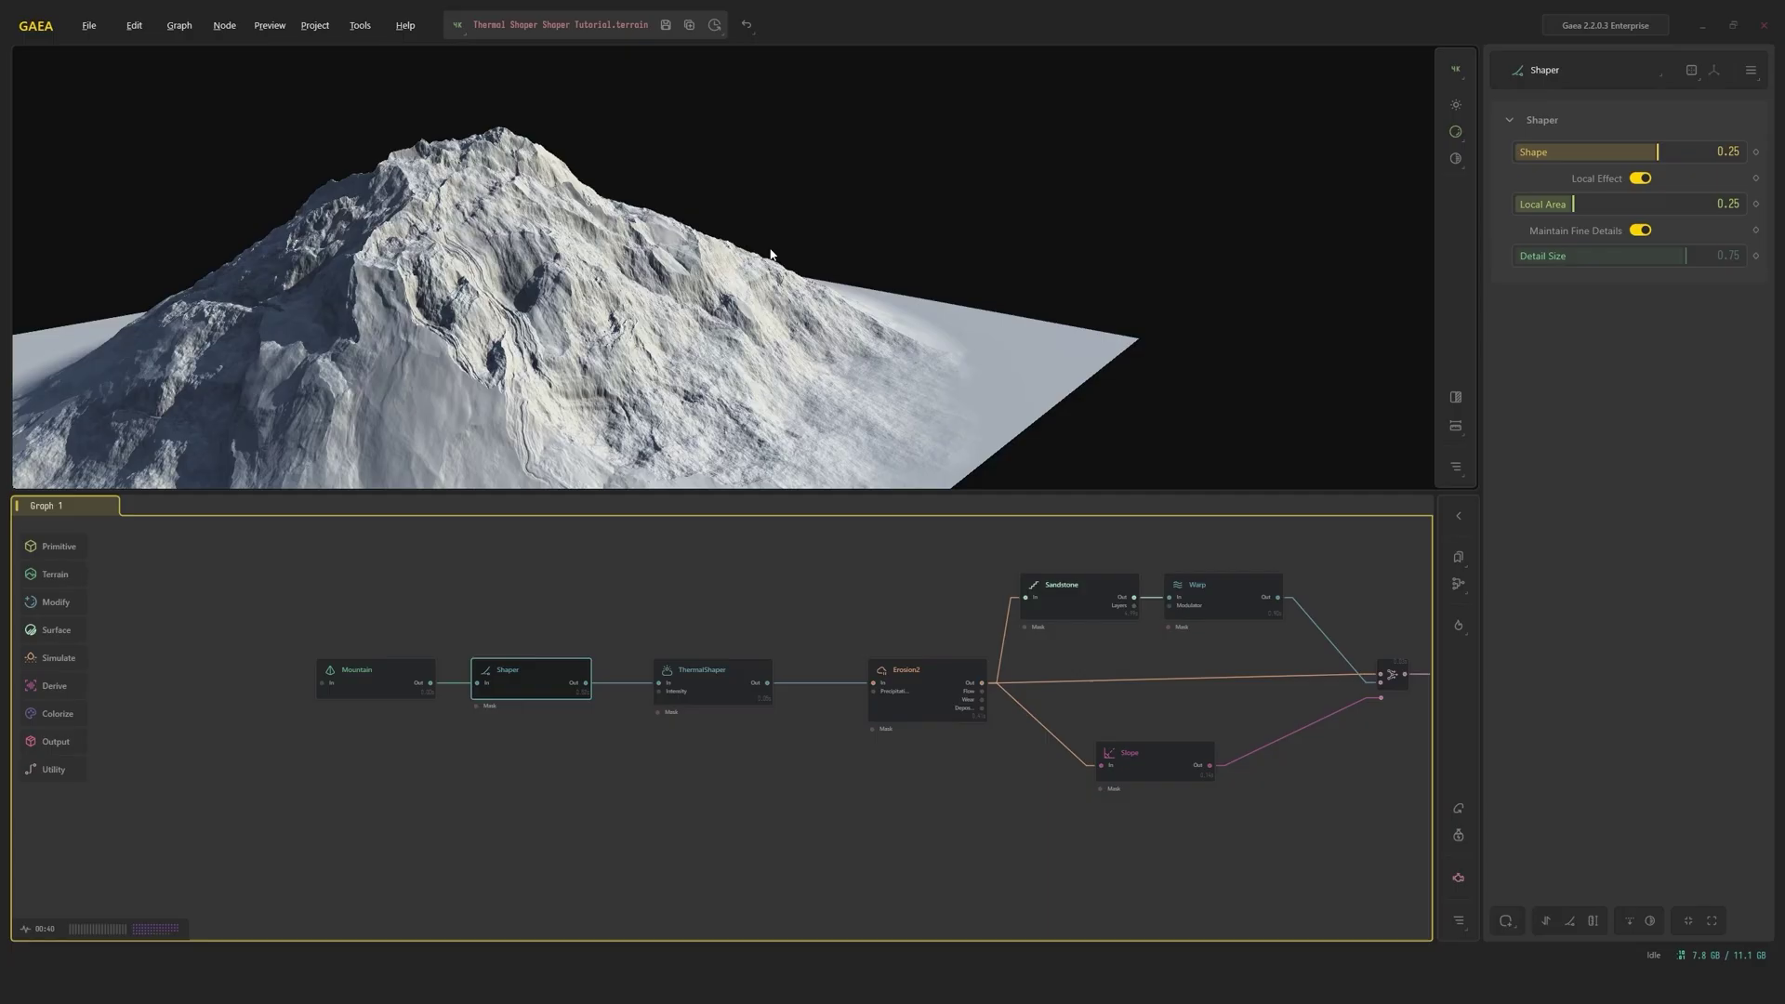
# Examine the ThermalShaper after the Shaper and repeatedly compare the two nodes' outputs up close
pyautogui.click(740, 673)
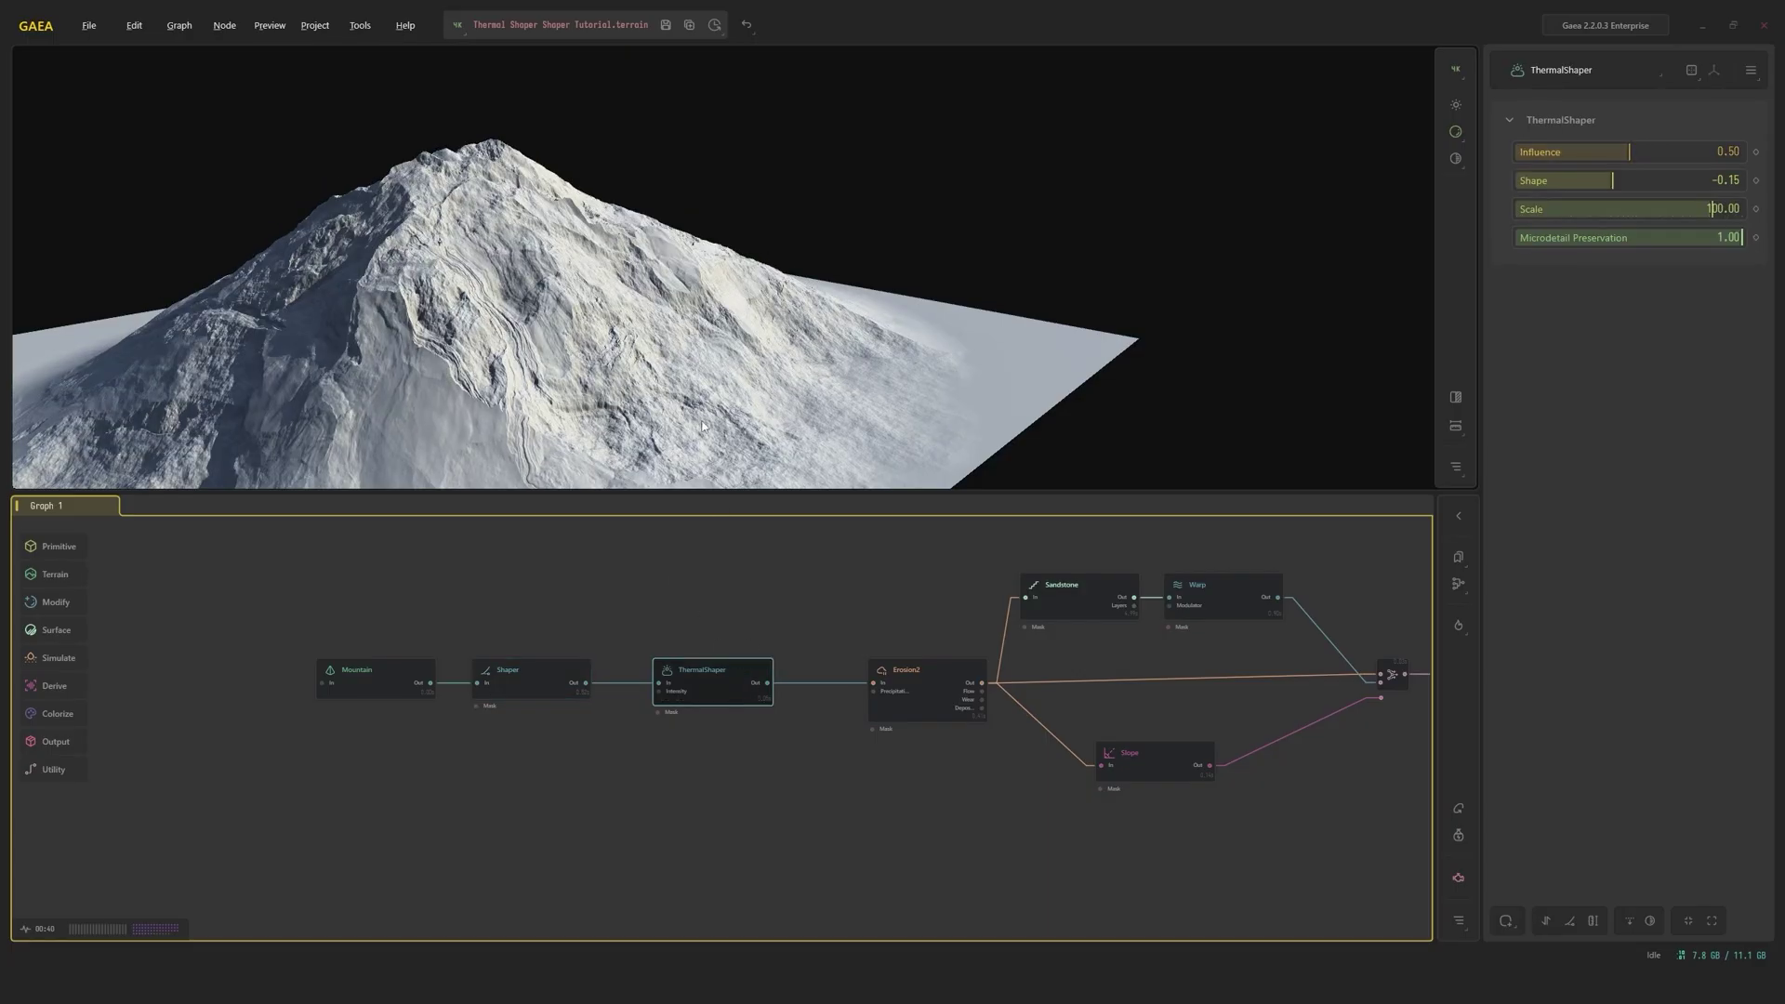
pyautogui.moveTo(688, 414); pyautogui.dragTo(731, 411)
pyautogui.scroll(3, 728, 403)
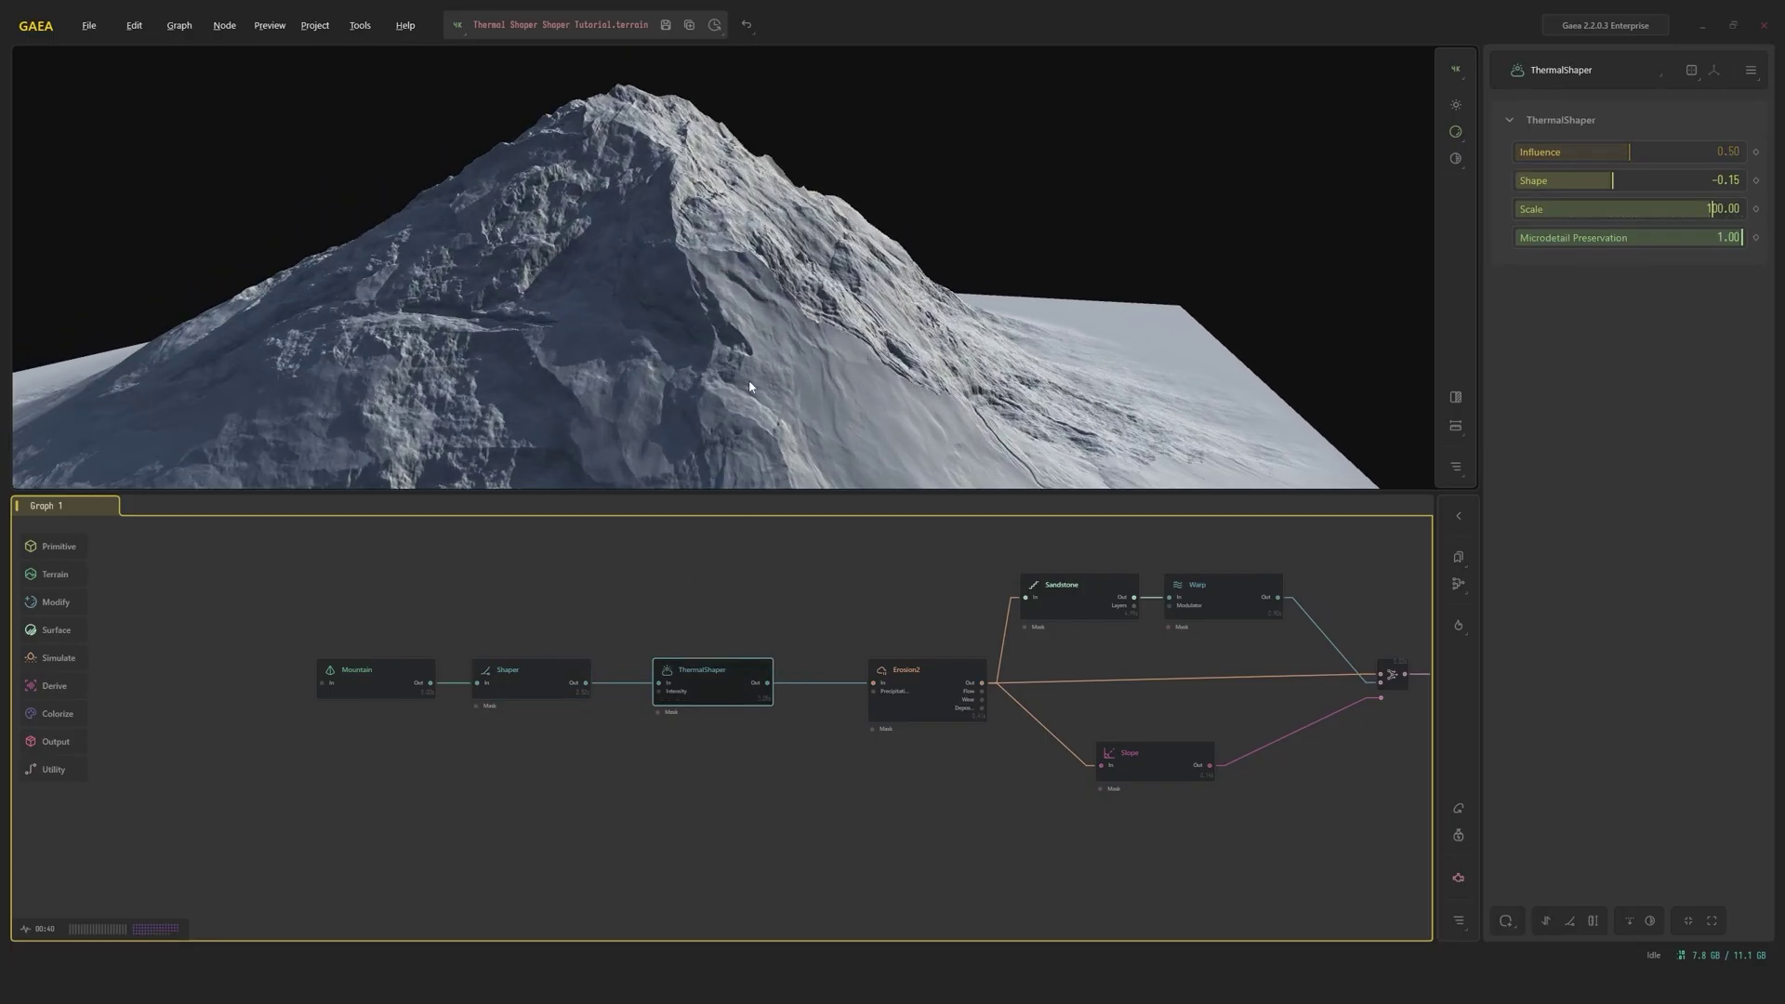
pyautogui.moveTo(740, 367); pyautogui.dragTo(732, 361)
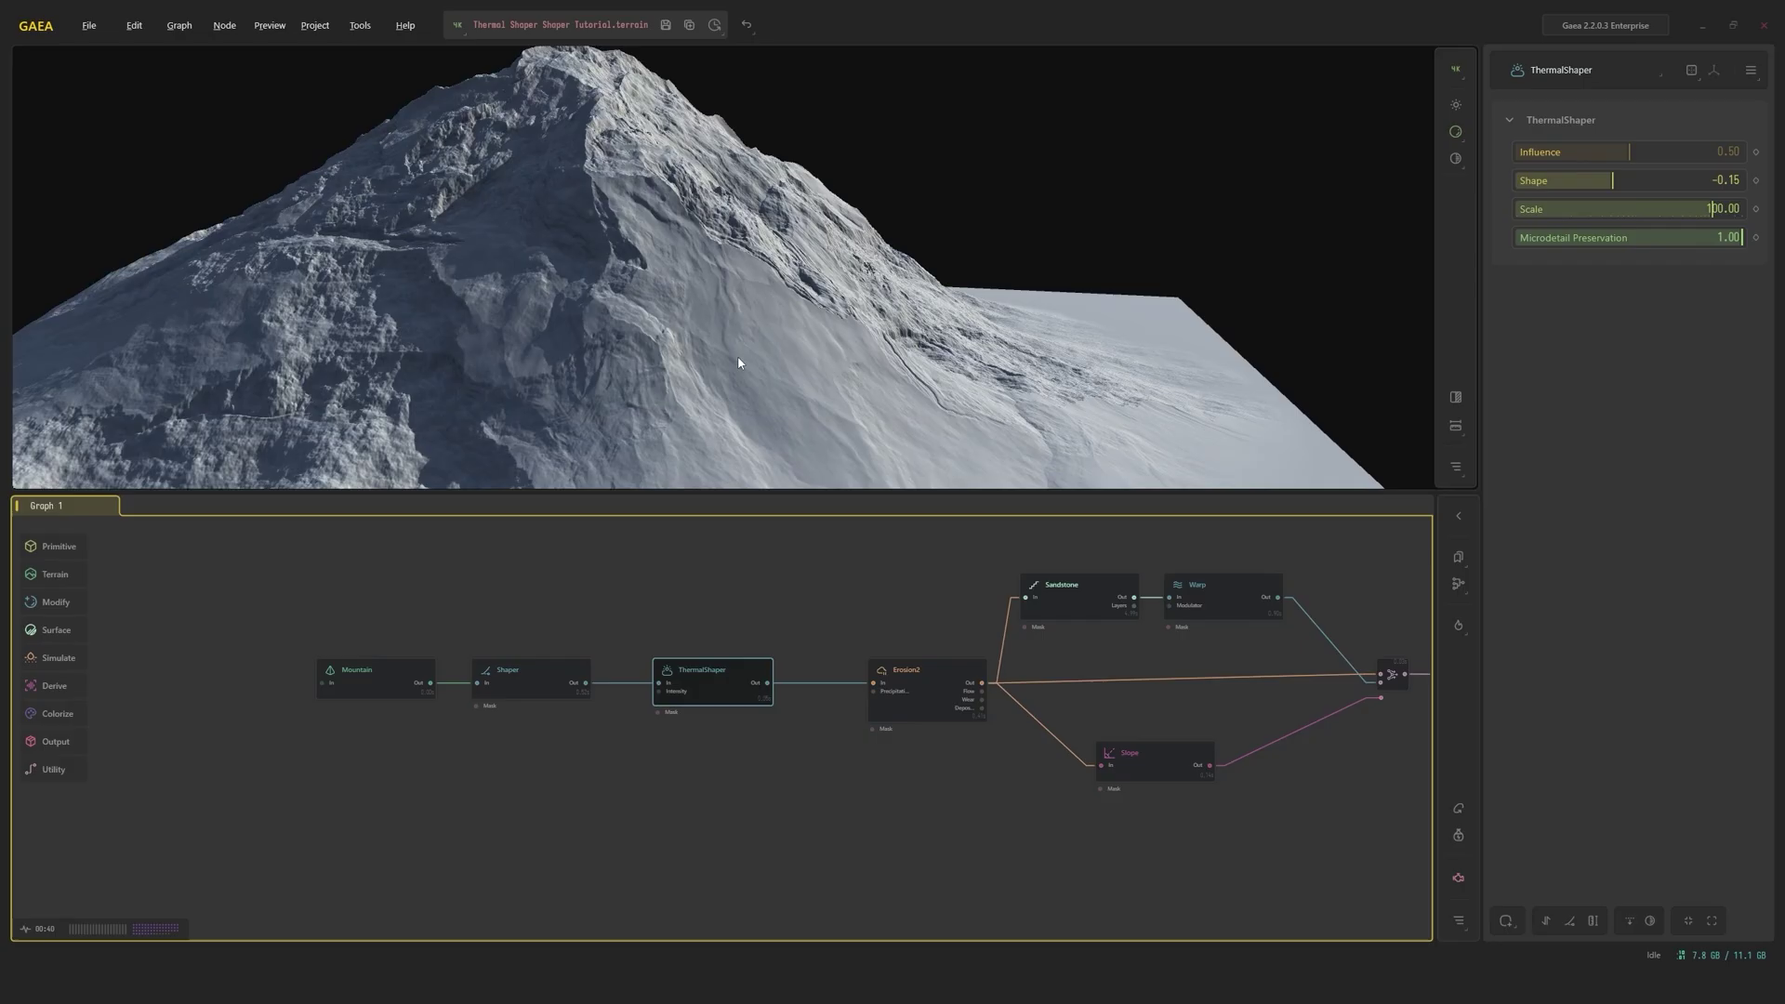
pyautogui.click(558, 670)
pyautogui.click(722, 679)
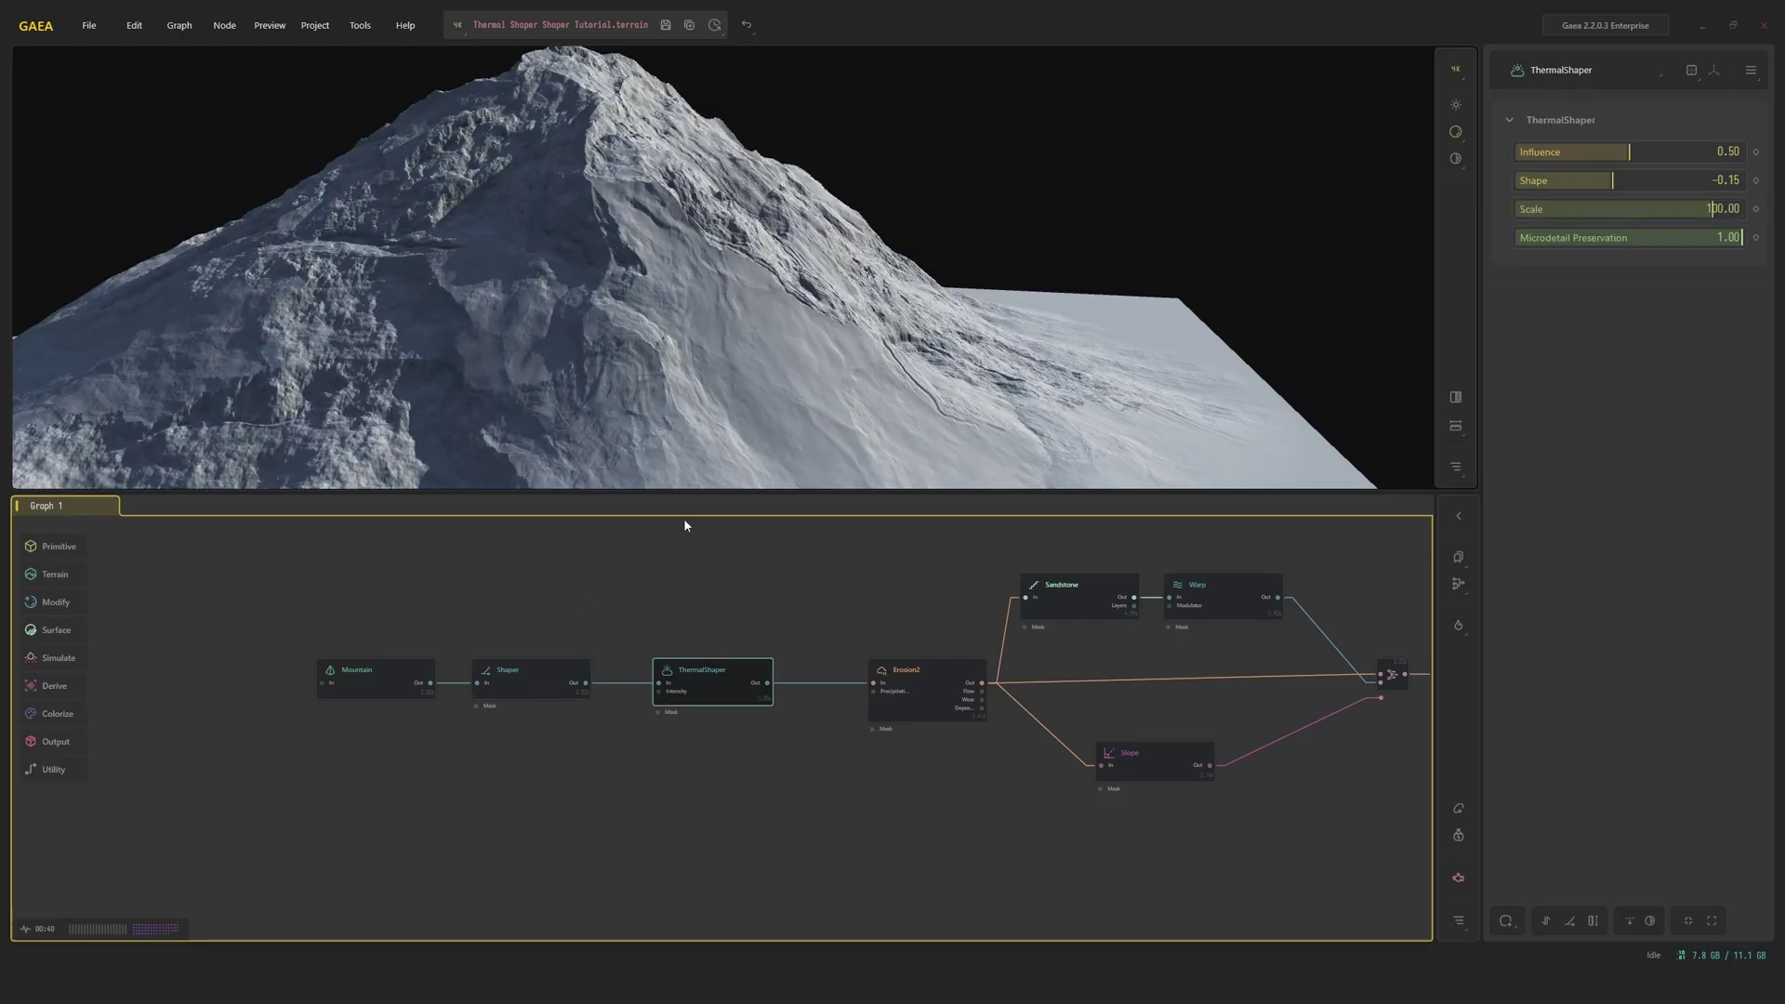
pyautogui.click(561, 673)
pyautogui.click(714, 677)
pyautogui.click(562, 666)
pyautogui.click(714, 670)
pyautogui.click(533, 666)
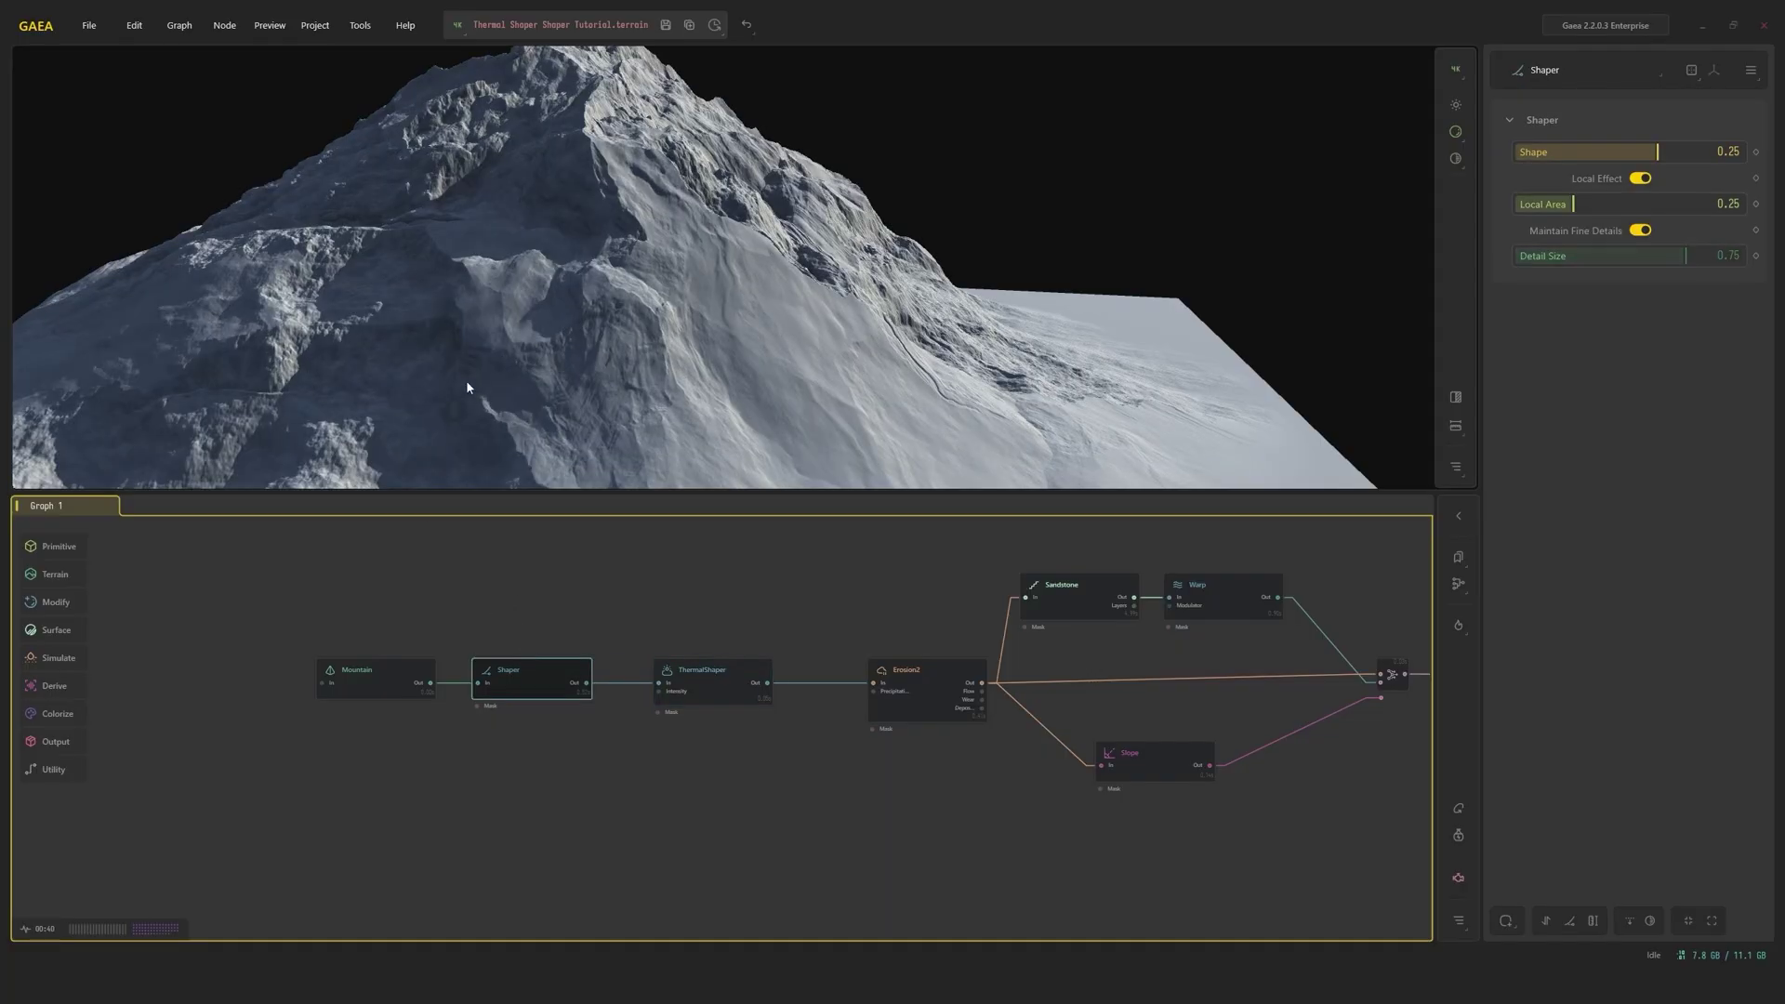
pyautogui.click(722, 675)
# Preview the first Erosion2, then the Sandstone and Warp branch and the Combine that blends it in
pyautogui.click(918, 716)
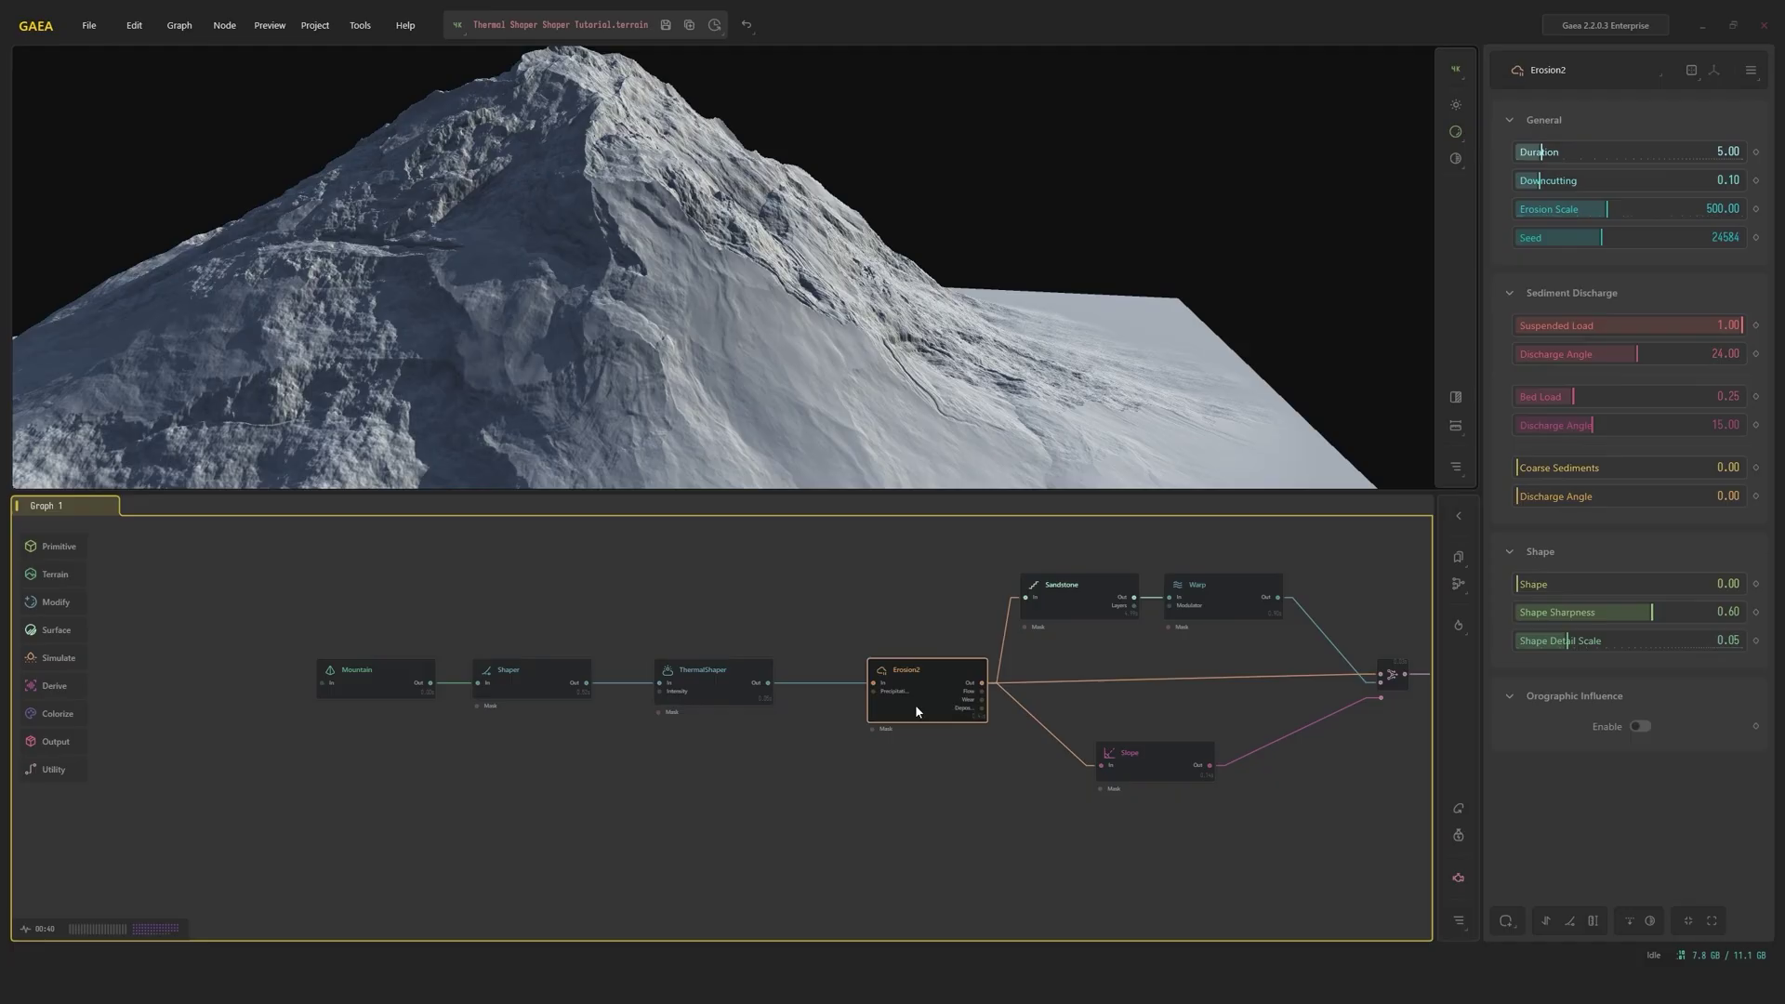
pyautogui.hscroll(5, 844, 666)
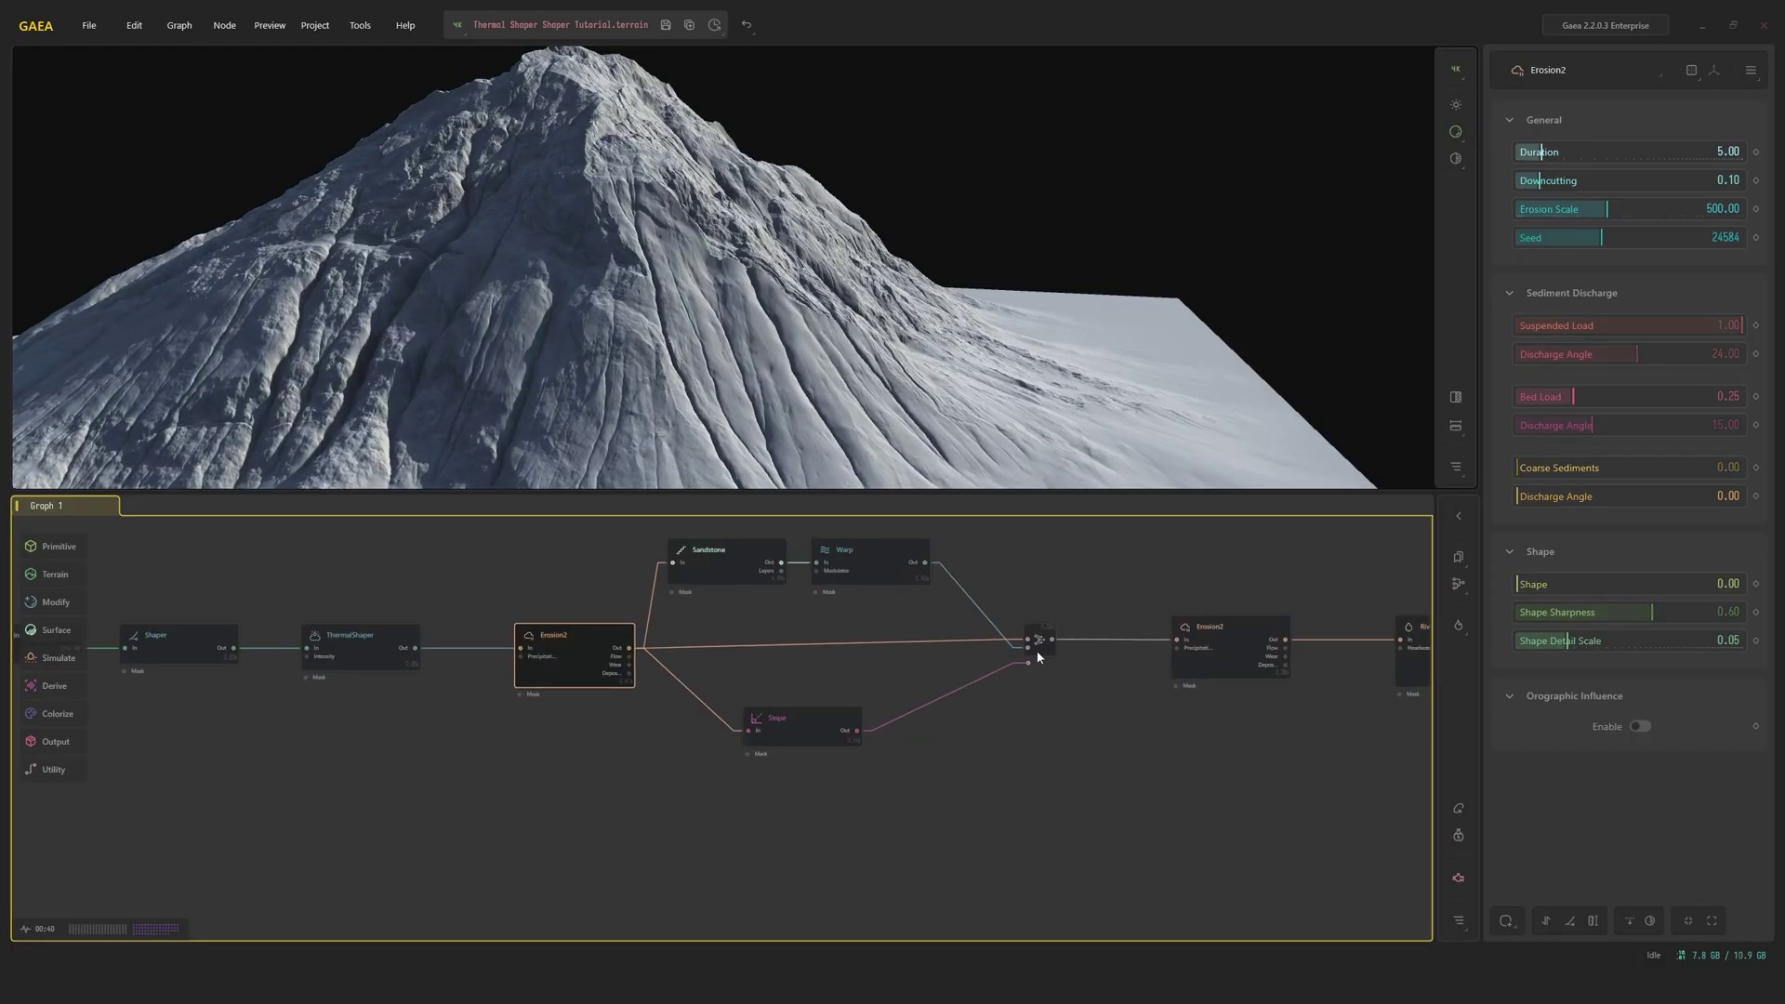
pyautogui.click(1028, 641)
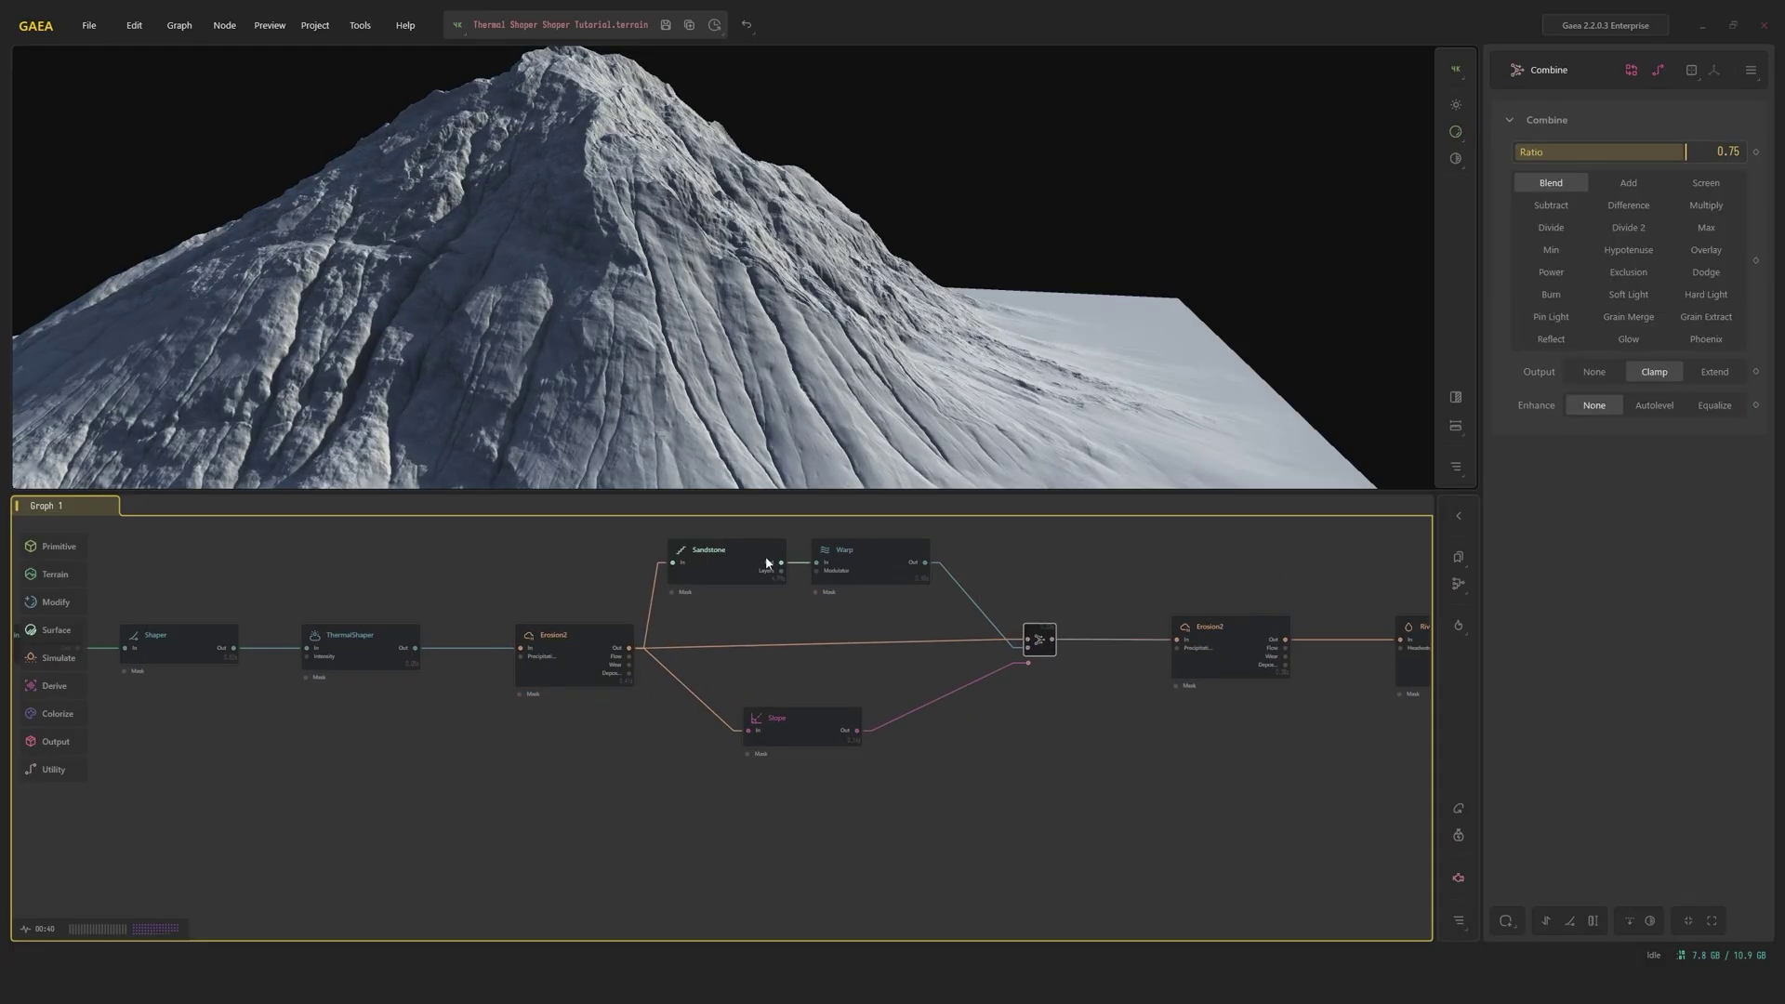
pyautogui.click(734, 564)
pyautogui.click(843, 550)
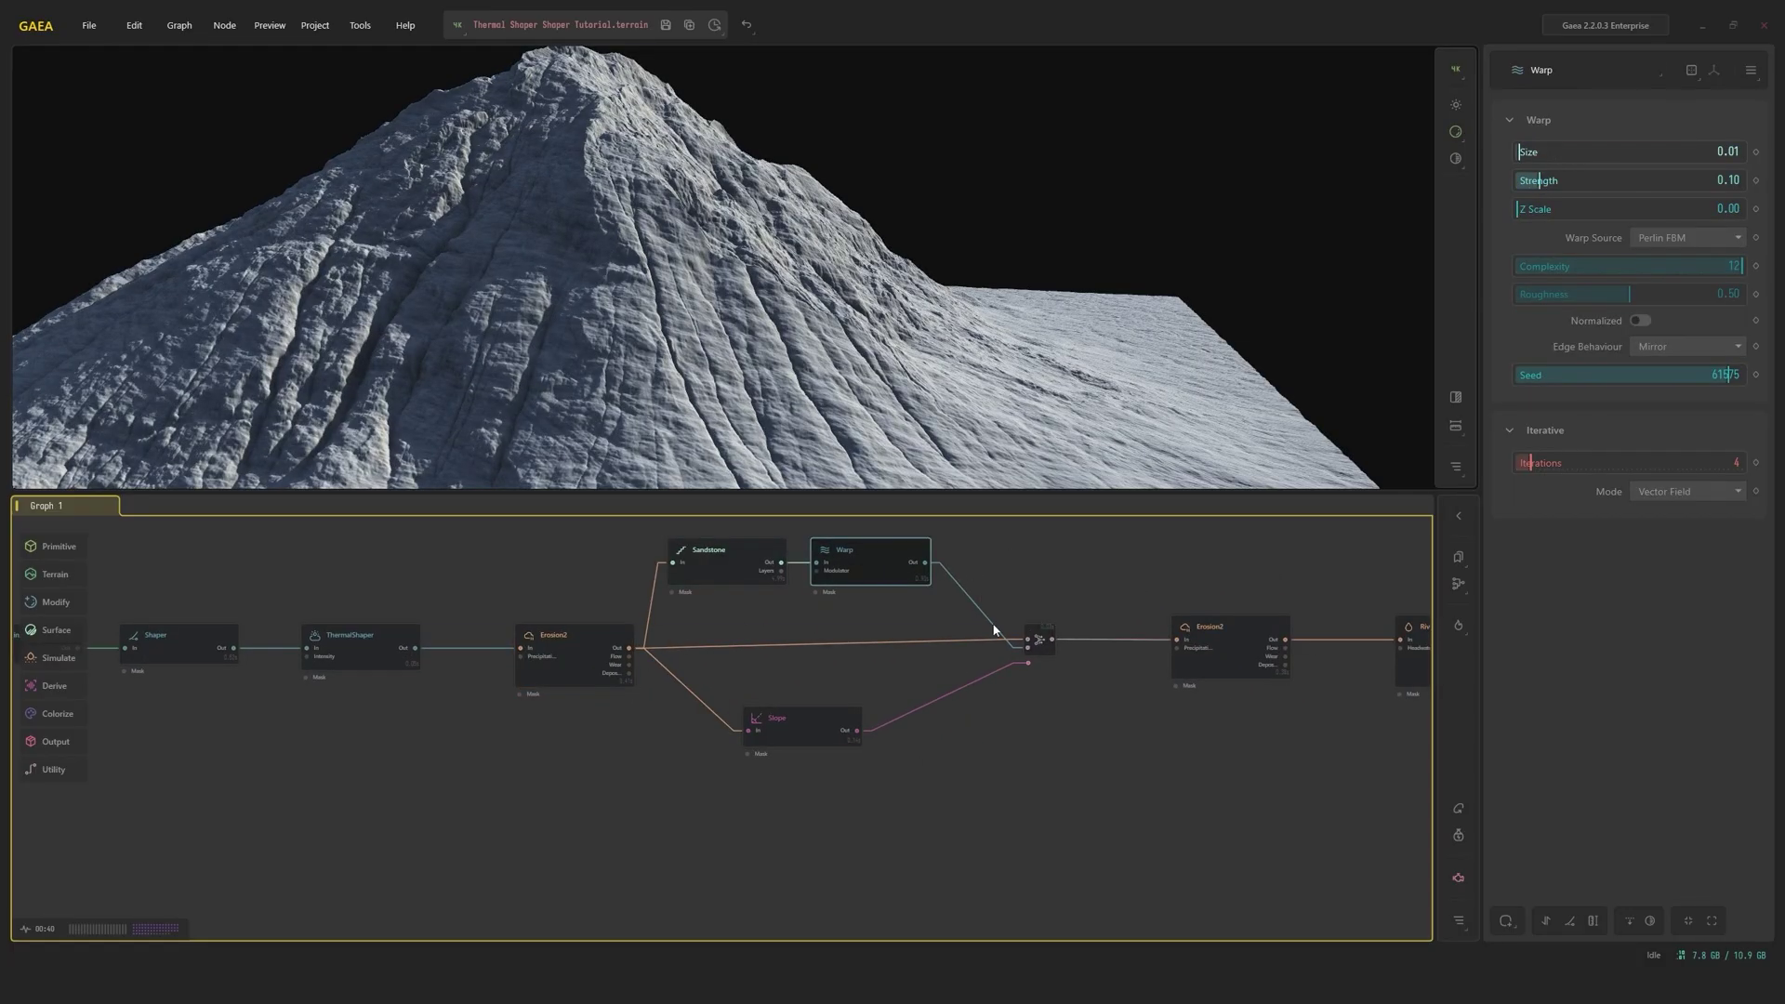
pyautogui.click(1040, 645)
# Examine the Slope mask that controls the Combine and compare it with the blended terrain
pyautogui.click(818, 721)
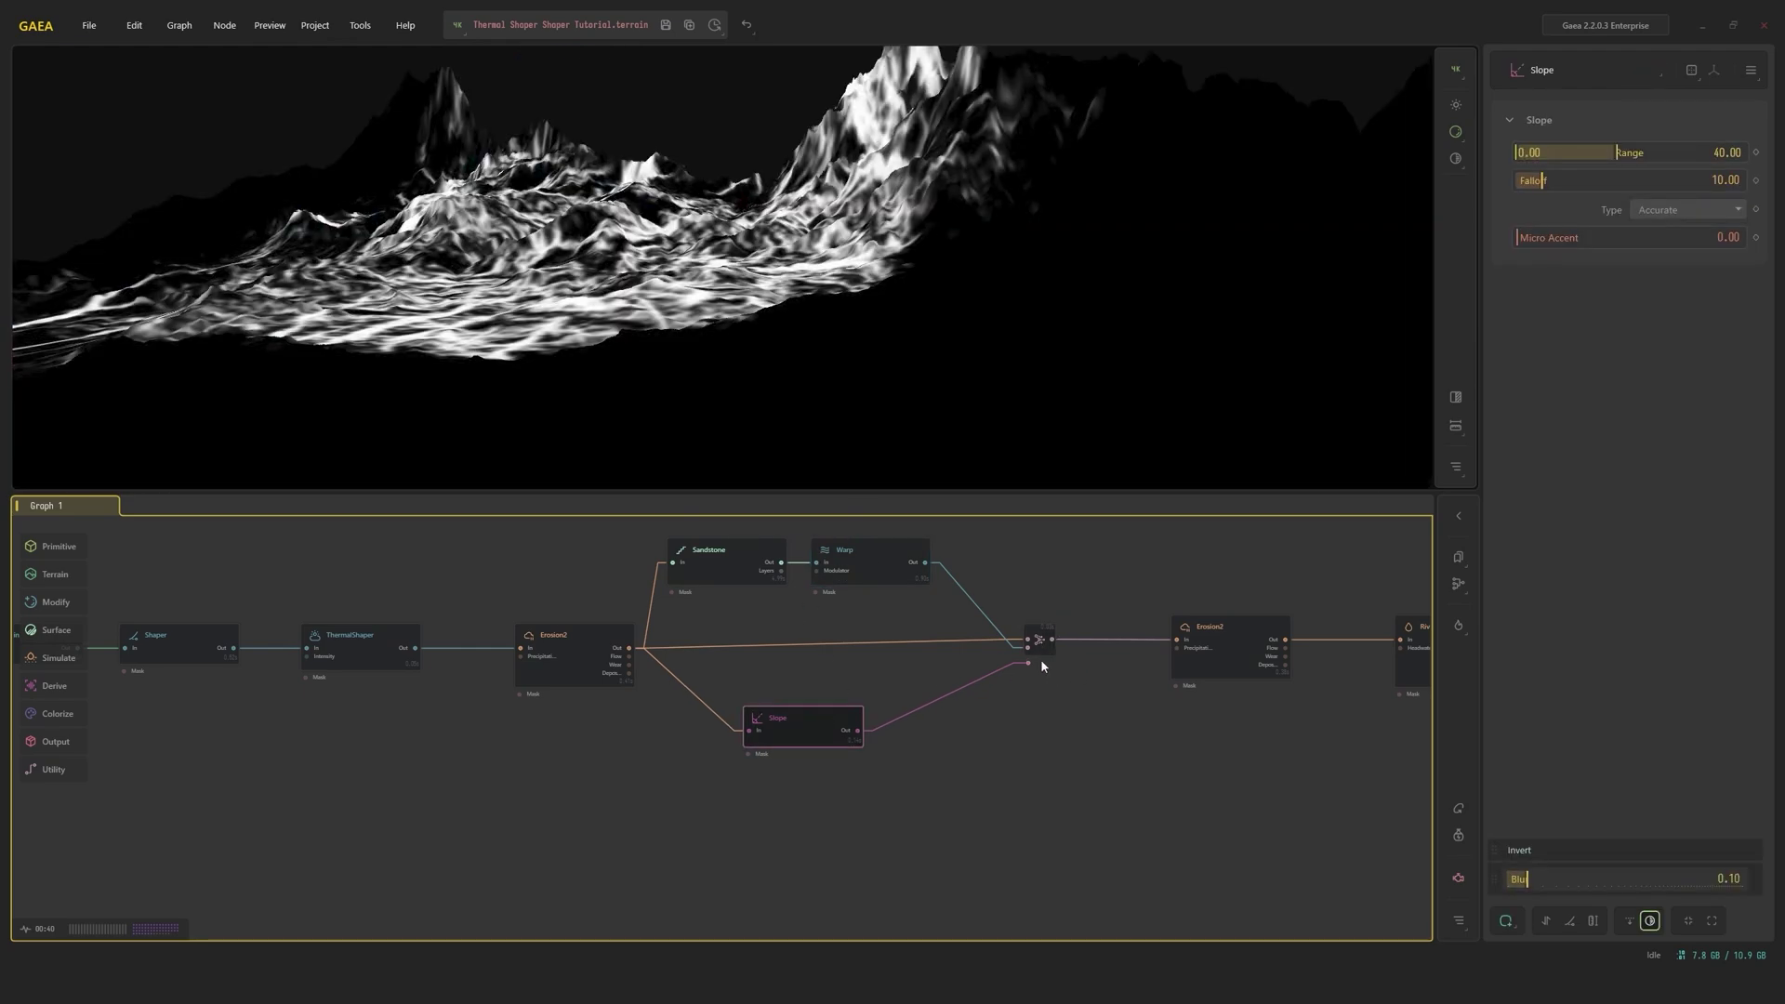
pyautogui.click(1039, 651)
pyautogui.click(605, 684)
pyautogui.click(816, 739)
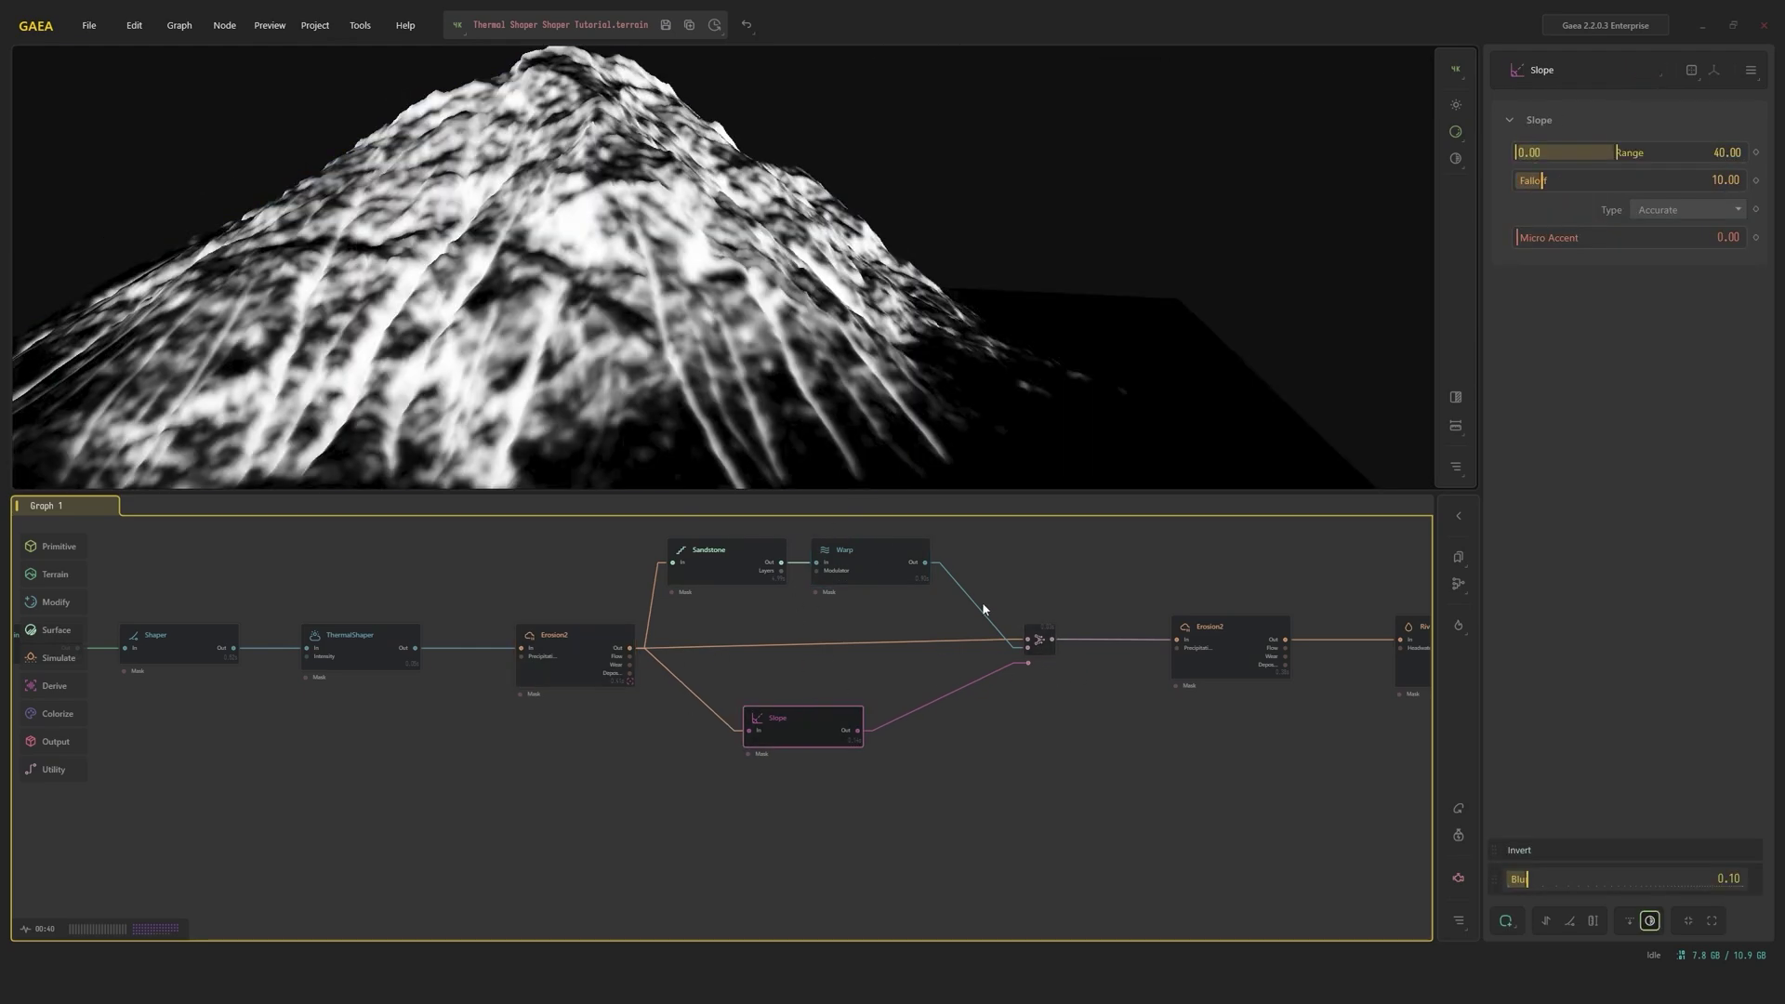
pyautogui.click(1039, 642)
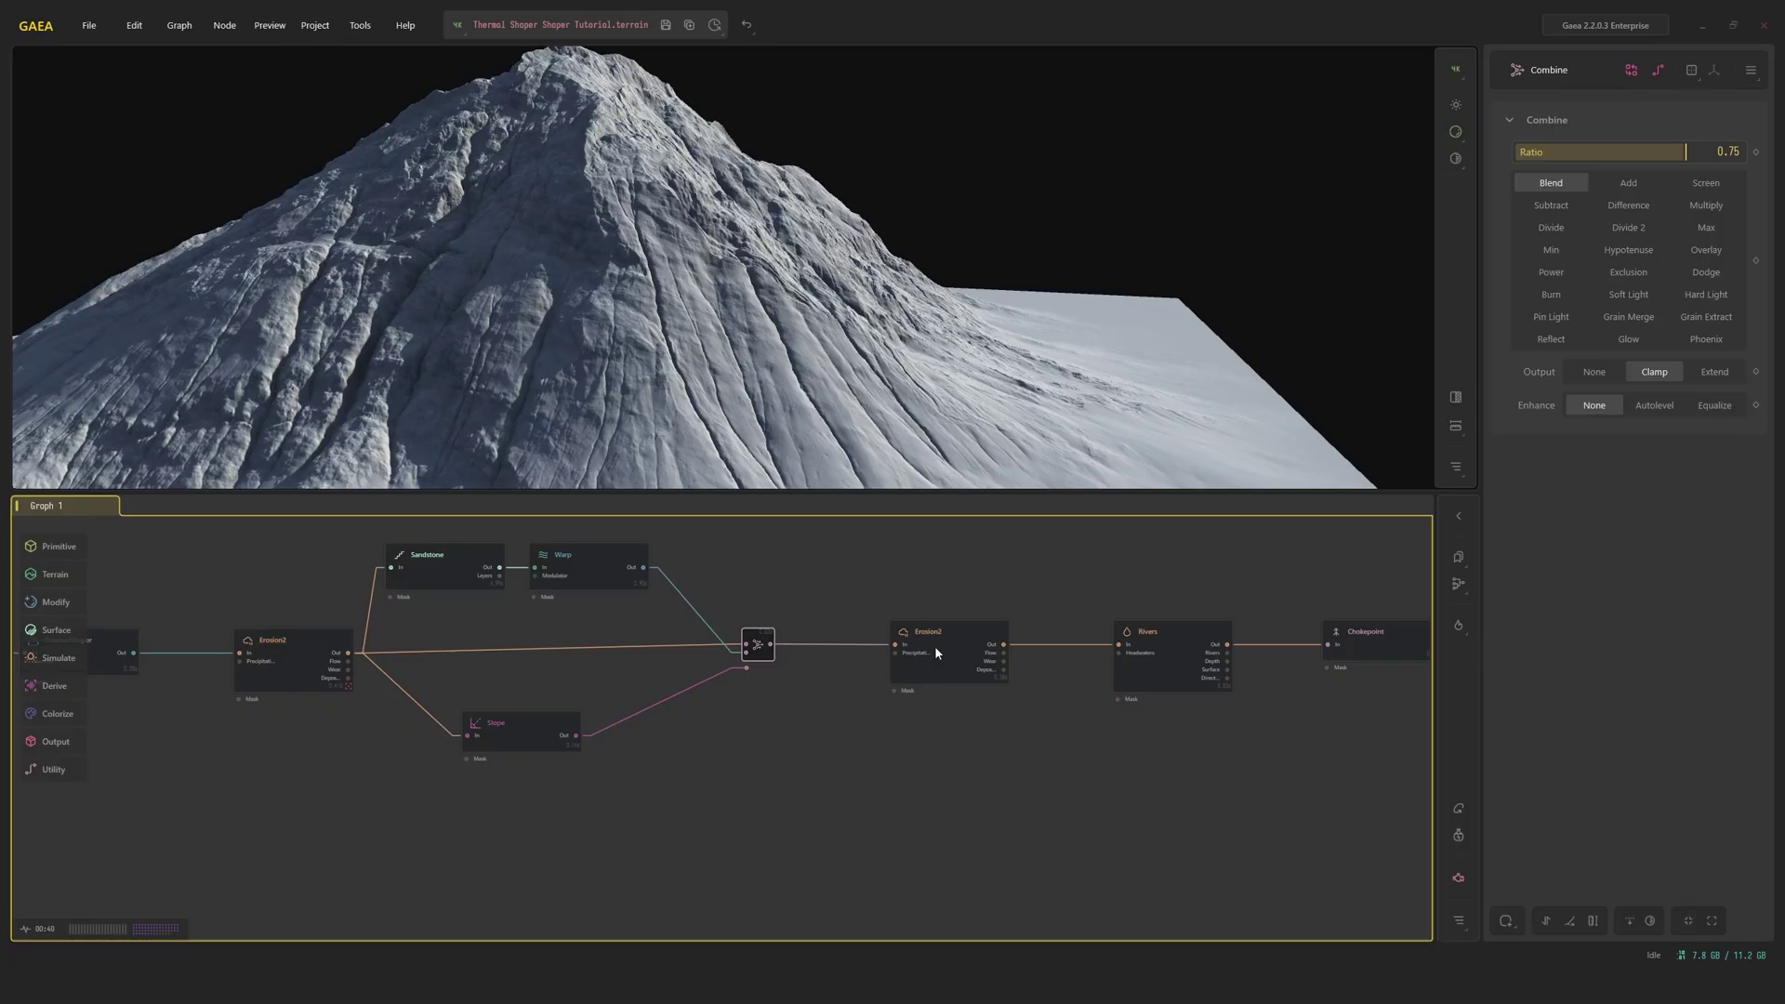
# Compare the second Erosion2's output with the Combine before it from a side angle of the mountain
pyautogui.click(935, 651)
pyautogui.press('alt')
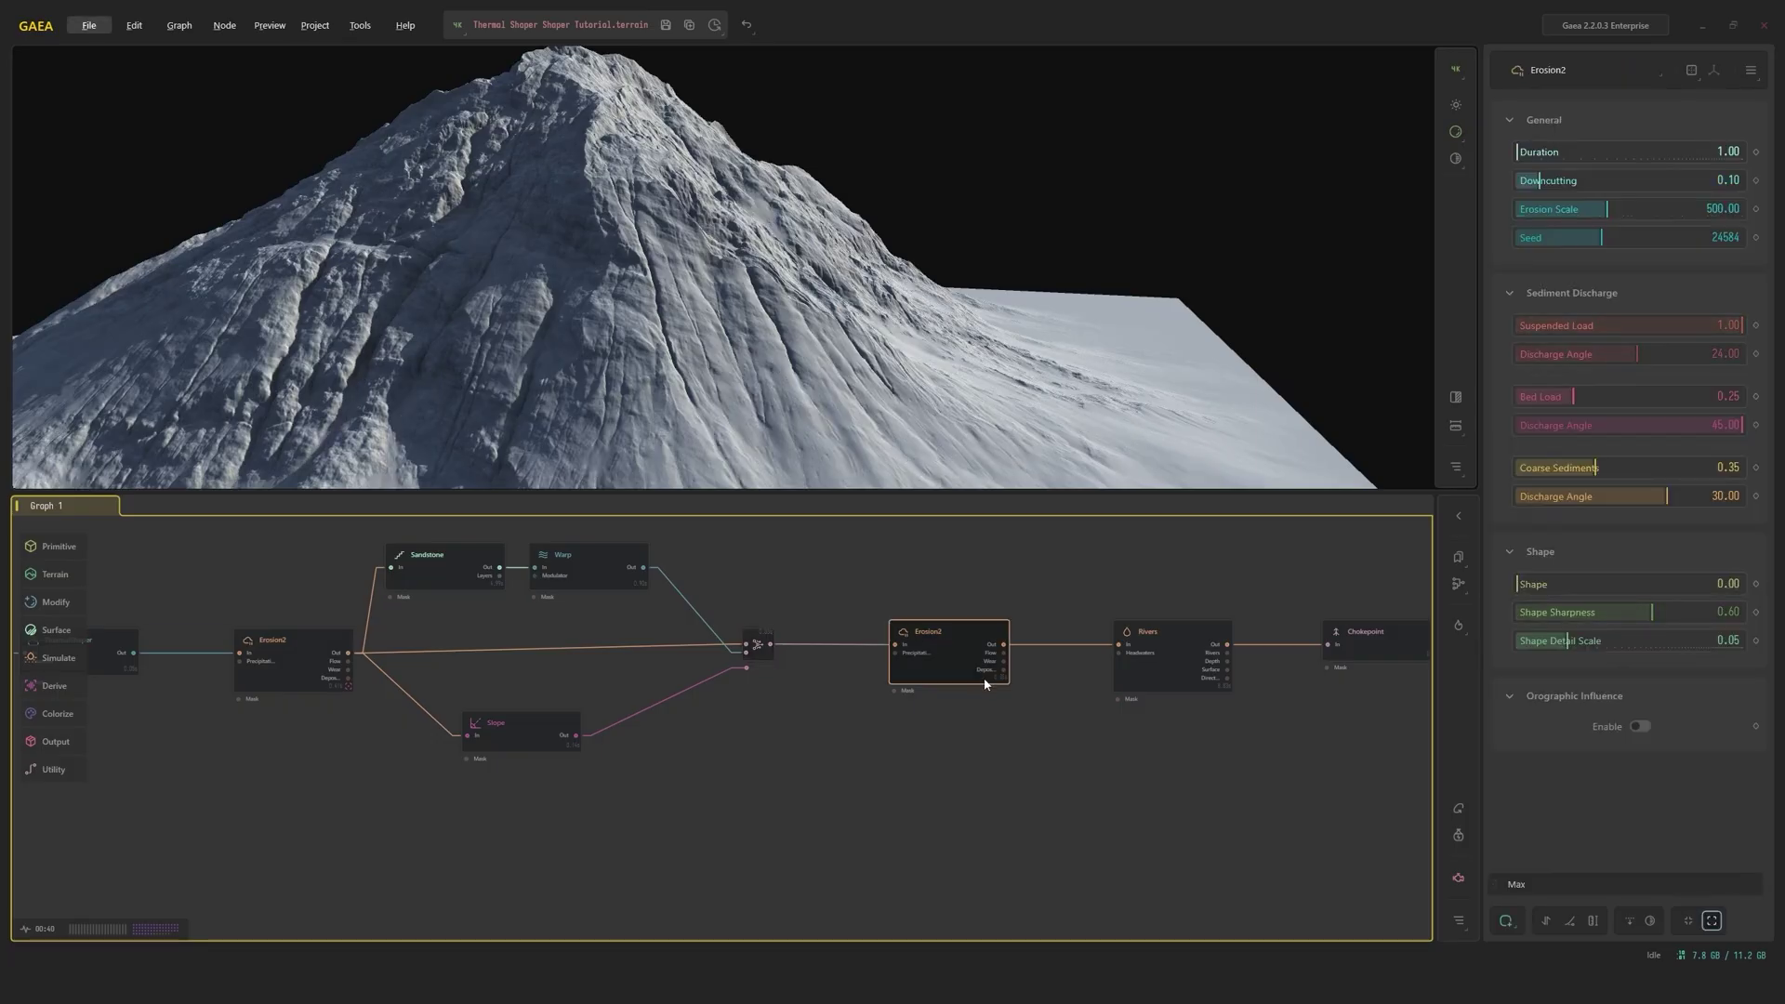
pyautogui.moveTo(697, 336); pyautogui.dragTo(596, 400)
pyautogui.click(758, 644)
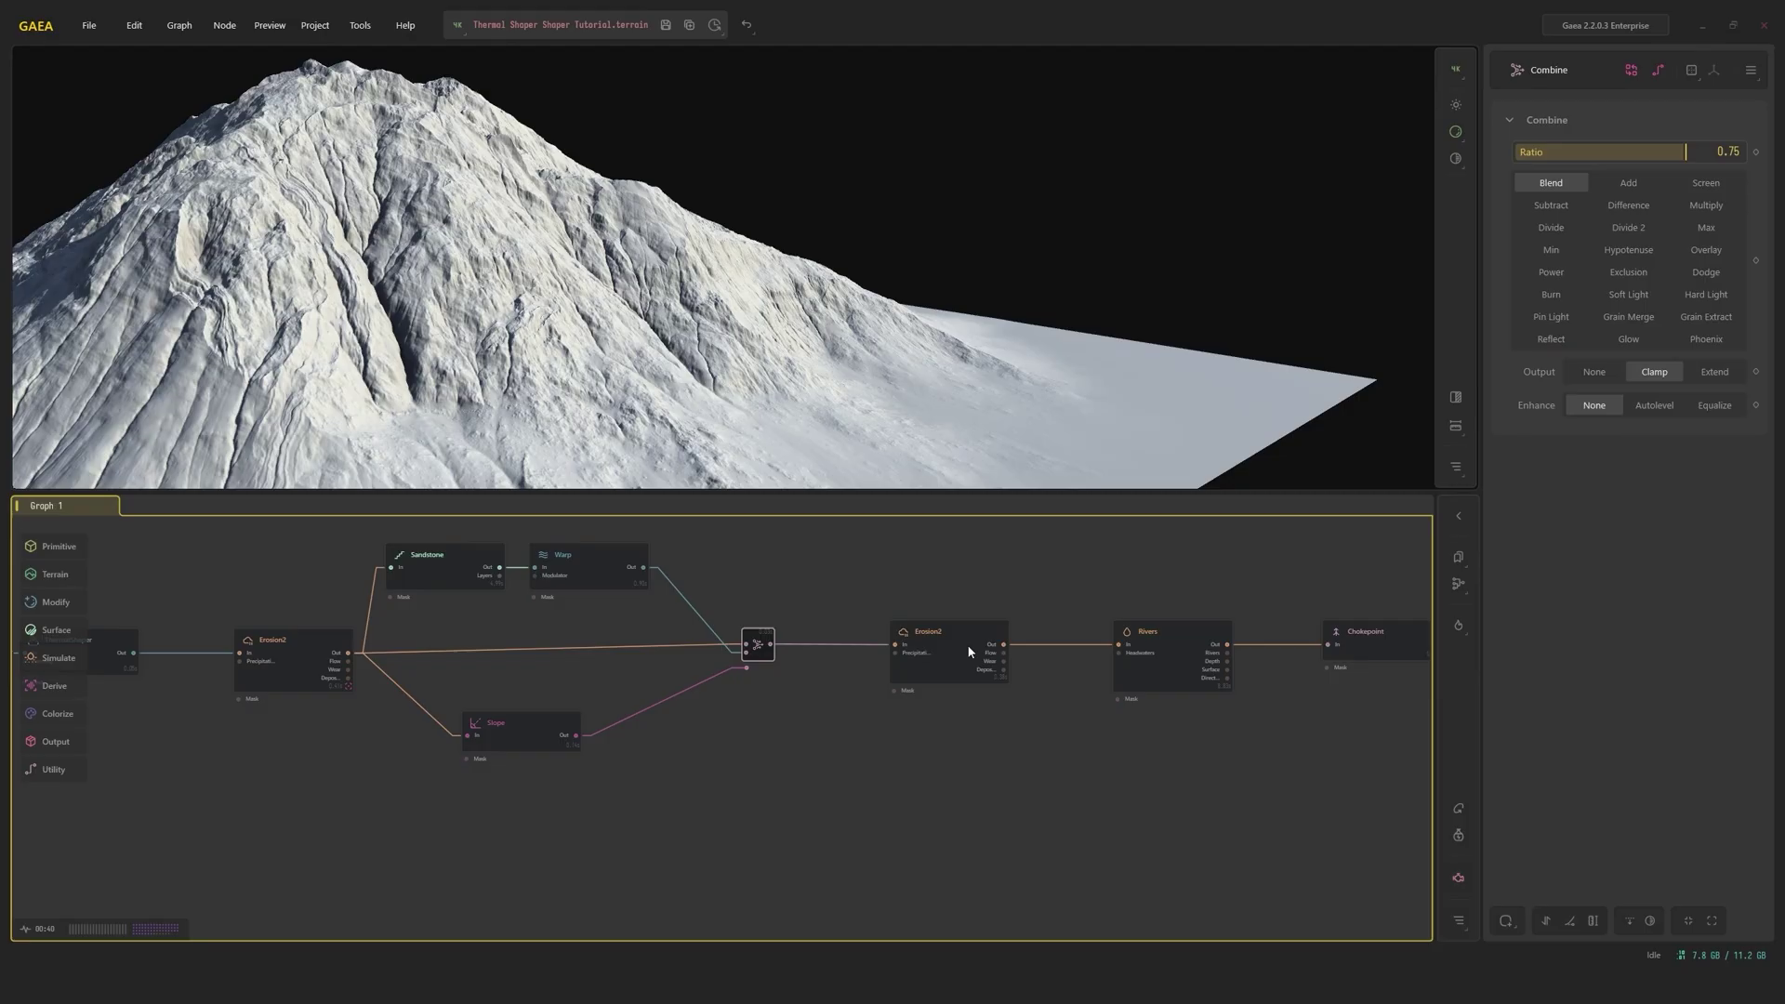
pyautogui.click(901, 649)
# Preview the Rivers node and the Chokepoint after it, examining the mountain from several distances
pyautogui.moveTo(1081, 668); pyautogui.dragTo(745, 638)
pyautogui.click(839, 613)
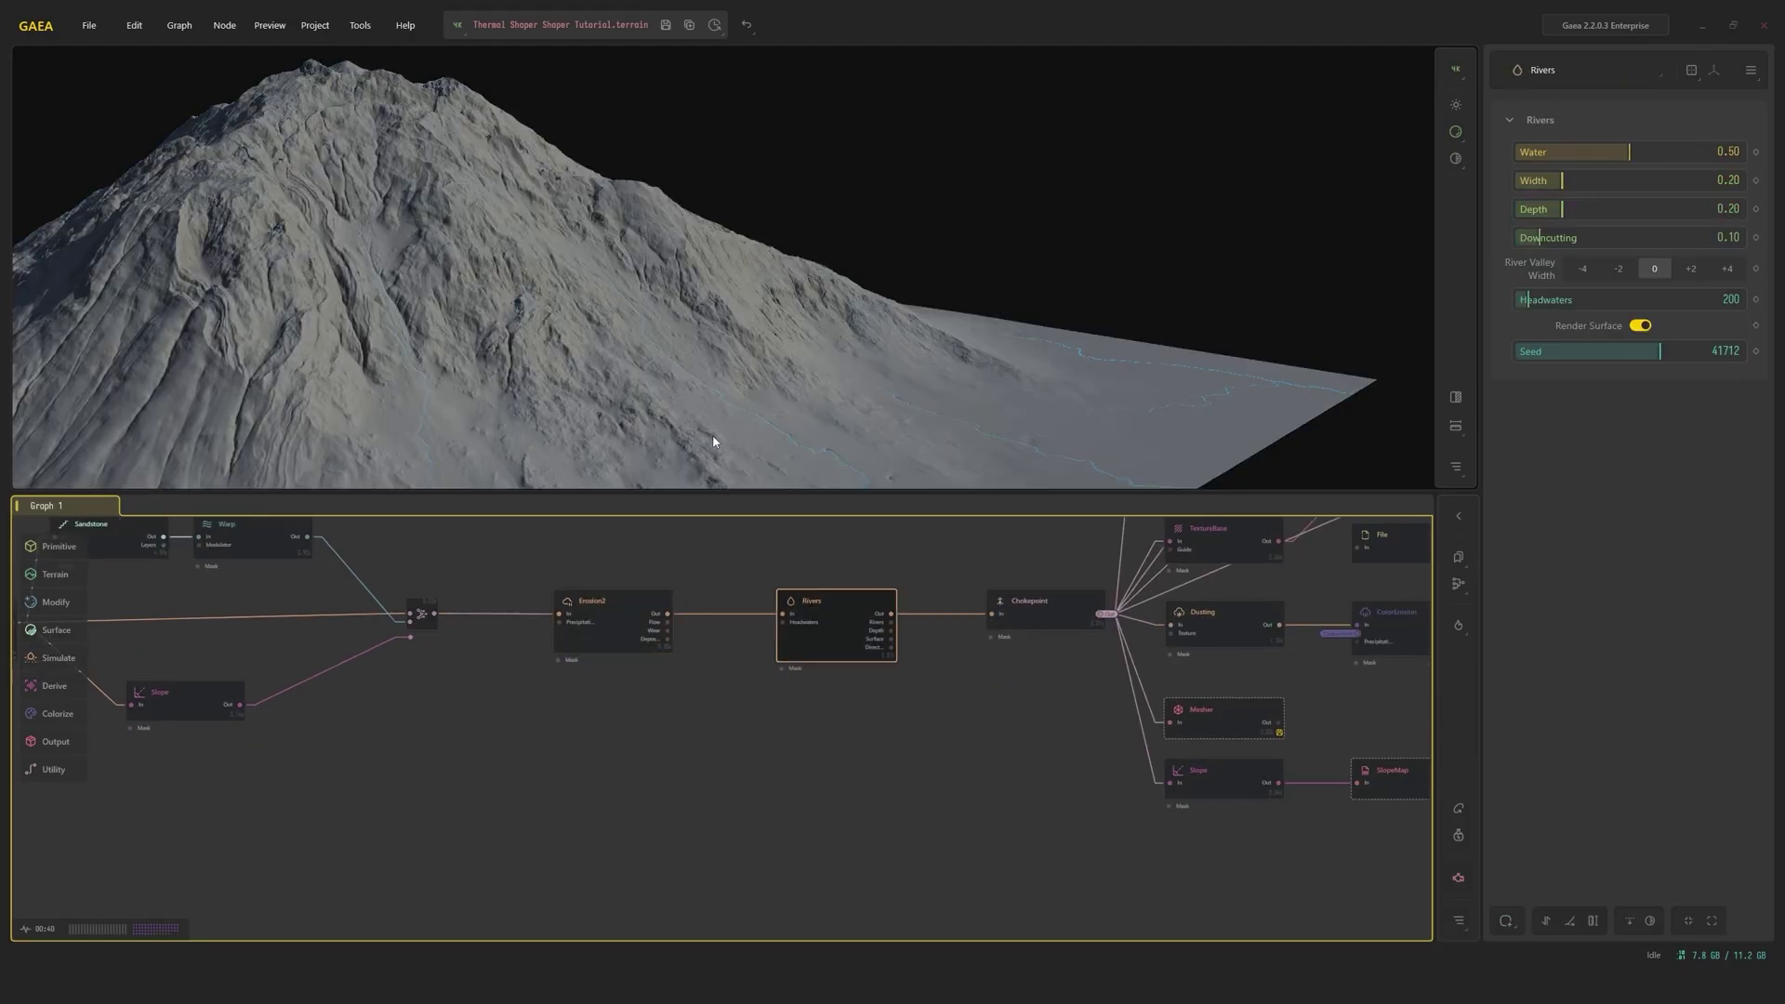
pyautogui.moveTo(709, 397)
pyautogui.mouseDown()
pyautogui.moveTo(709, 419)
pyautogui.moveTo(1017, 441)
pyautogui.moveTo(1030, 420)
pyautogui.moveTo(1203, 431)
pyautogui.moveTo(1103, 414)
pyautogui.moveTo(1056, 431)
pyautogui.moveTo(1082, 483)
pyautogui.mouseUp()
pyautogui.scroll(-5, 1018, 422)
pyautogui.scroll(6, 1019, 422)
pyautogui.scroll(-5, 1104, 414)
pyautogui.scroll(4, 1081, 483)
pyautogui.click(1066, 600)
pyautogui.scroll(2, 1085, 633)
pyautogui.scroll(-2, 1069, 630)
pyautogui.moveTo(1107, 637); pyautogui.dragTo(997, 649, button='middle')
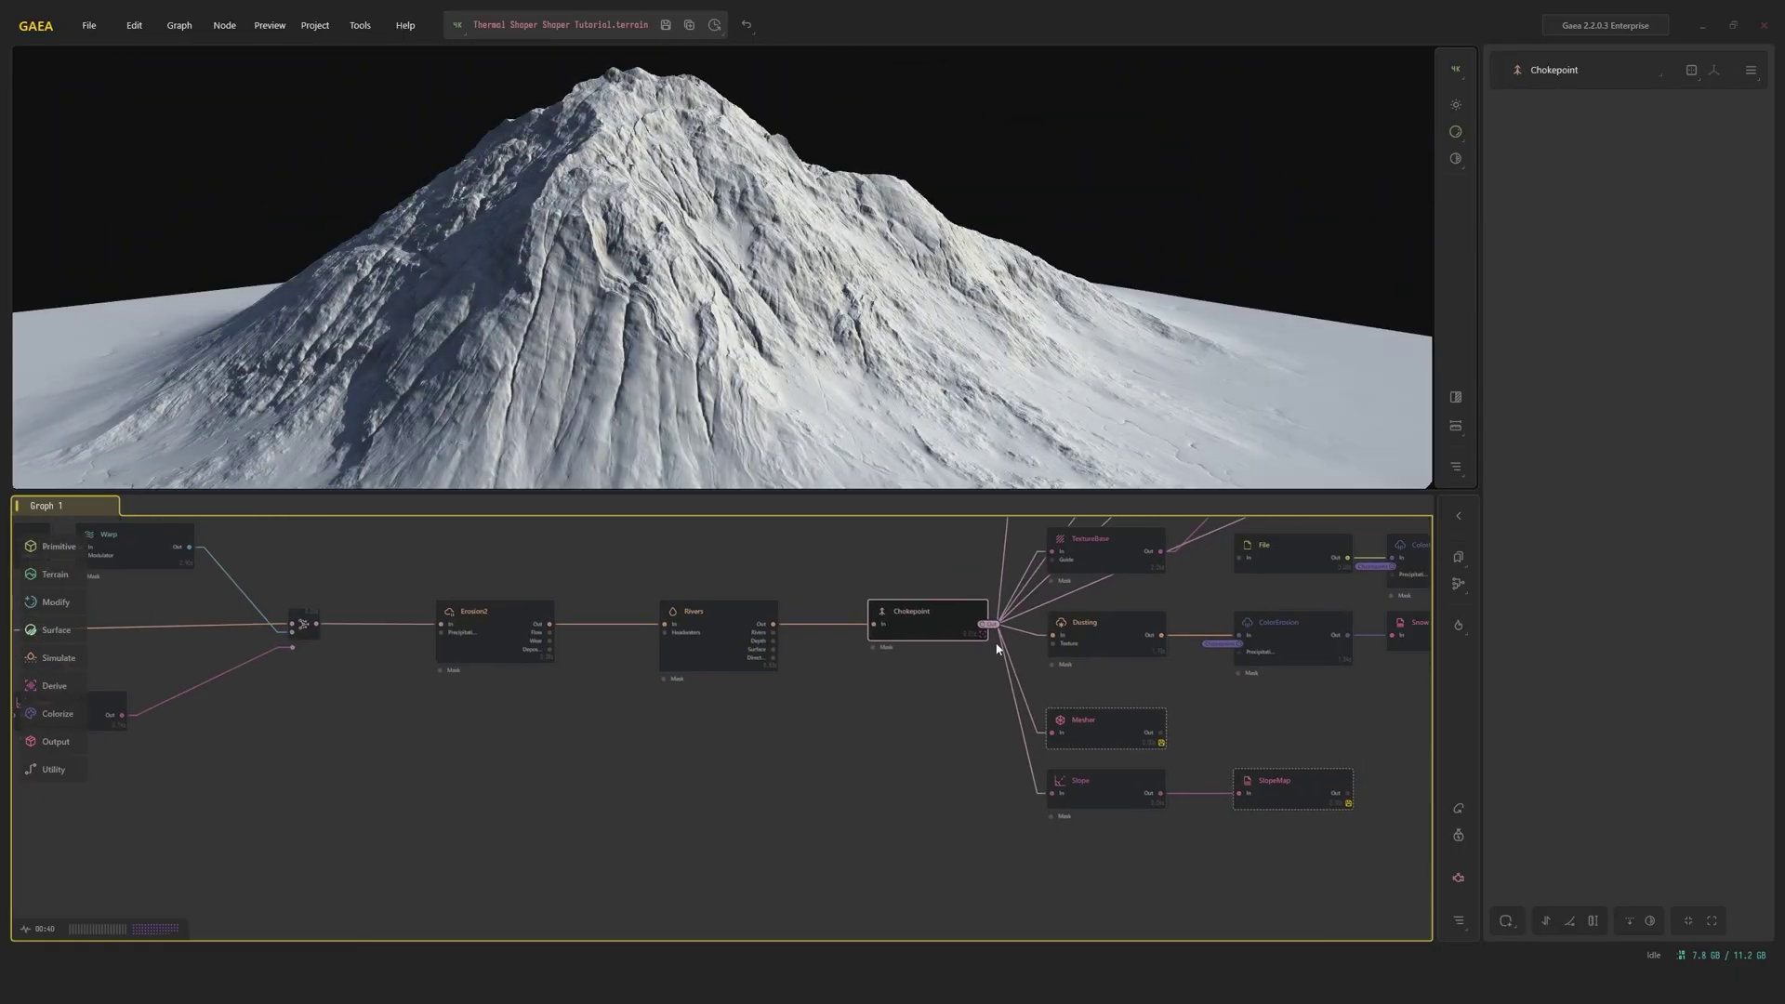
# Examine the coloured terrain from the texture chain's first Combine, then the Dusting mask and Snow output
pyautogui.moveTo(1194, 618); pyautogui.dragTo(722, 667, button='middle')
pyautogui.scroll(-2, 787, 615)
pyautogui.moveTo(961, 626); pyautogui.dragTo(694, 630, button='middle')
pyautogui.scroll(4, 572, 628)
pyautogui.moveTo(572, 627); pyautogui.dragTo(653, 730, button='middle')
pyautogui.scroll(-2, 517, 683)
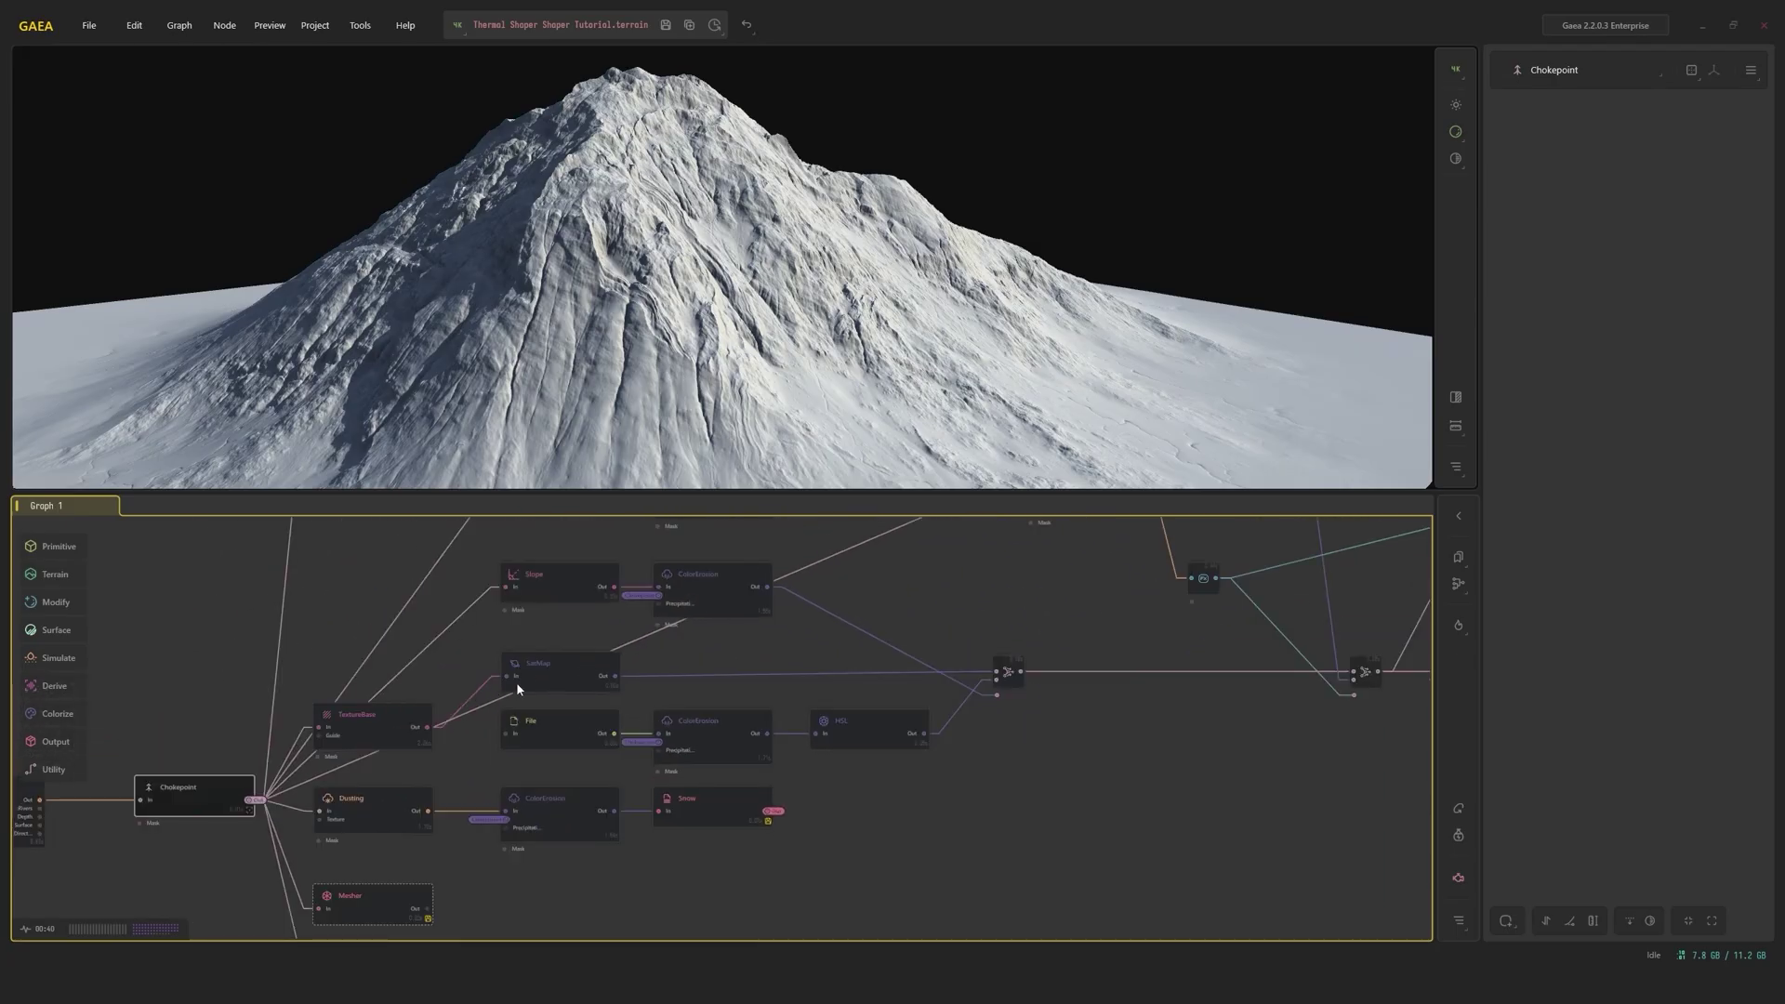
pyautogui.click(1020, 671)
pyautogui.scroll(-3, 837, 409)
pyautogui.moveTo(845, 416); pyautogui.dragTo(829, 403)
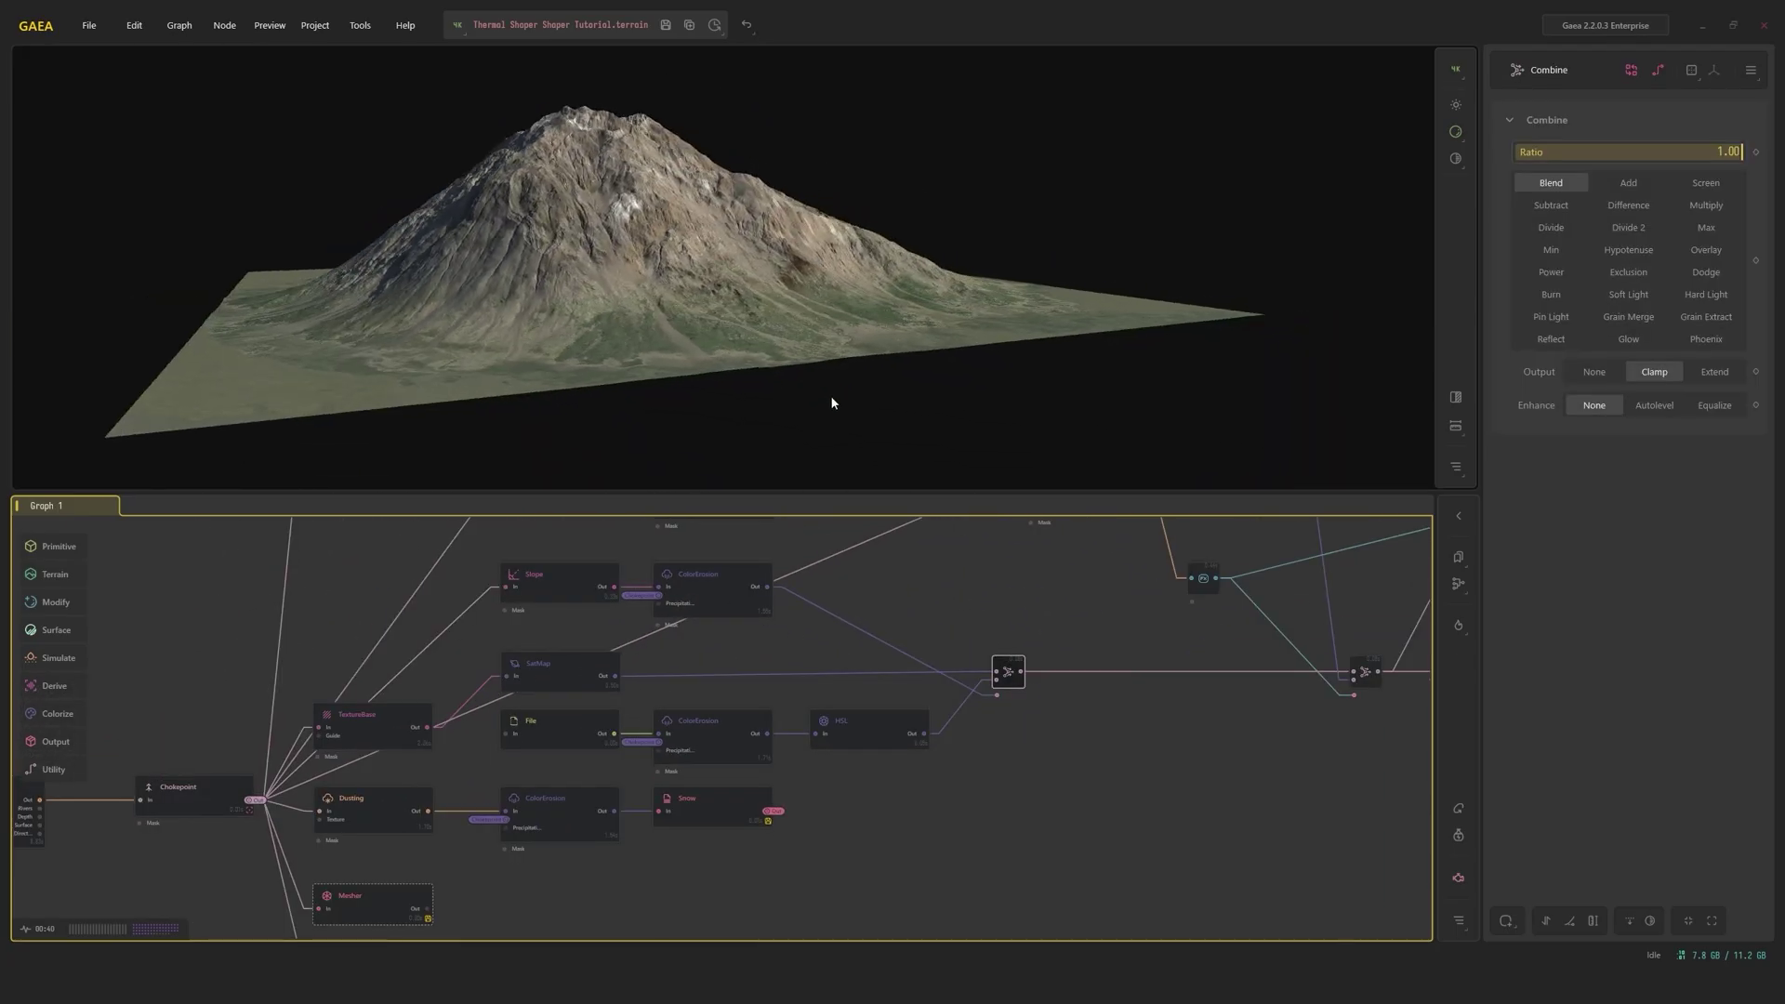
pyautogui.scroll(3, 846, 437)
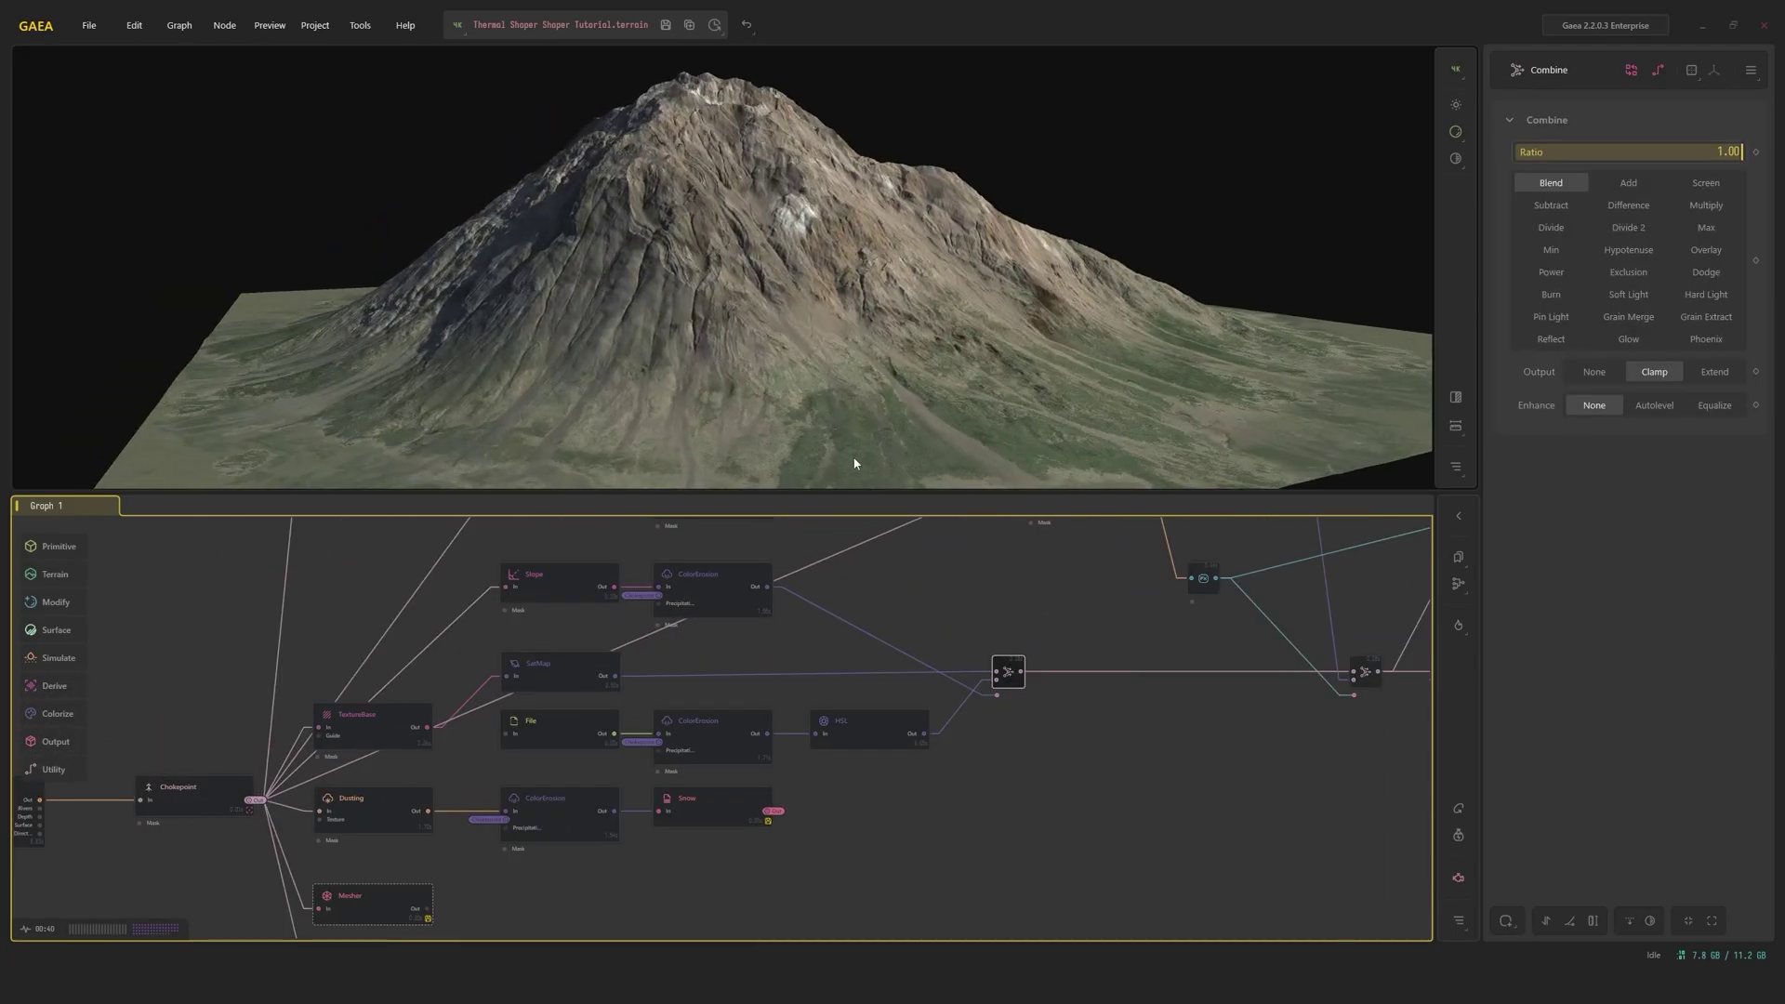
pyautogui.click(419, 809)
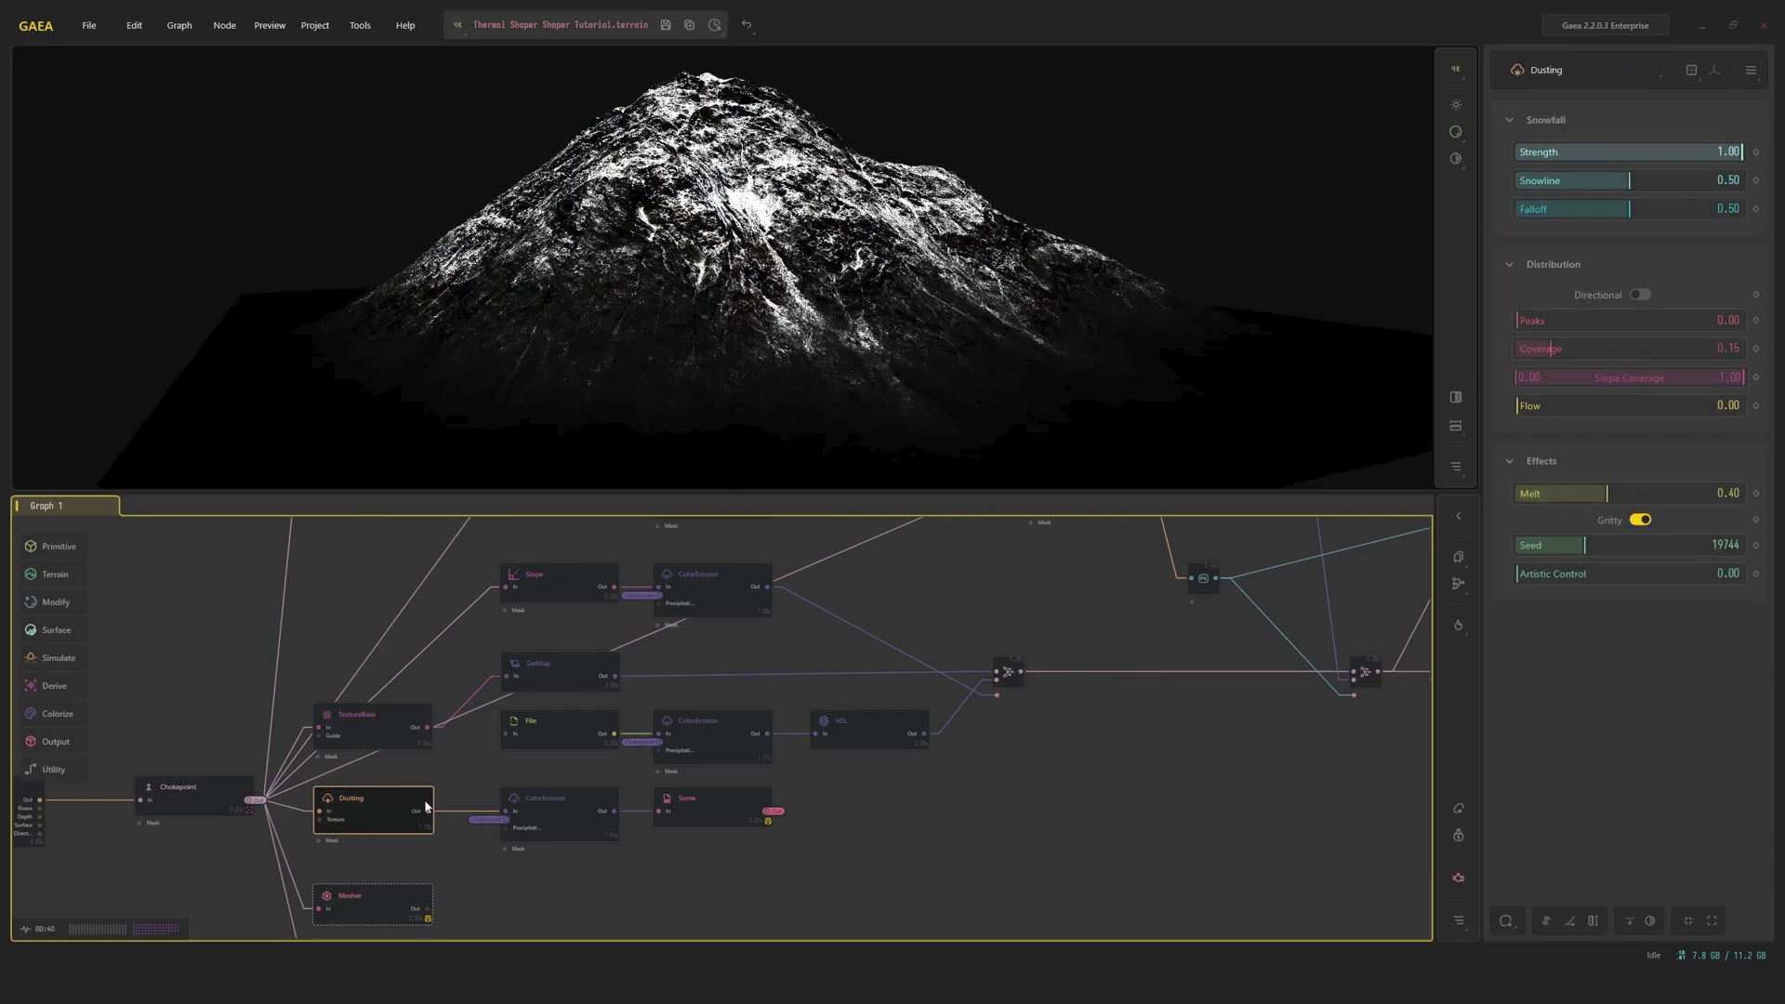
pyautogui.click(758, 819)
# Preview the Combine that blends the Trees colouring into the terrain and inspect the mountain's lower slopes up close
pyautogui.moveTo(1046, 663); pyautogui.dragTo(902, 776, button='middle')
pyautogui.click(756, 695)
pyautogui.click(1109, 701)
pyautogui.moveTo(872, 368)
pyautogui.mouseDown()
pyautogui.moveTo(872, 451)
pyautogui.moveTo(865, 354)
pyautogui.mouseUp()
pyautogui.scroll(-4, 865, 351)
pyautogui.scroll(2, 865, 351)
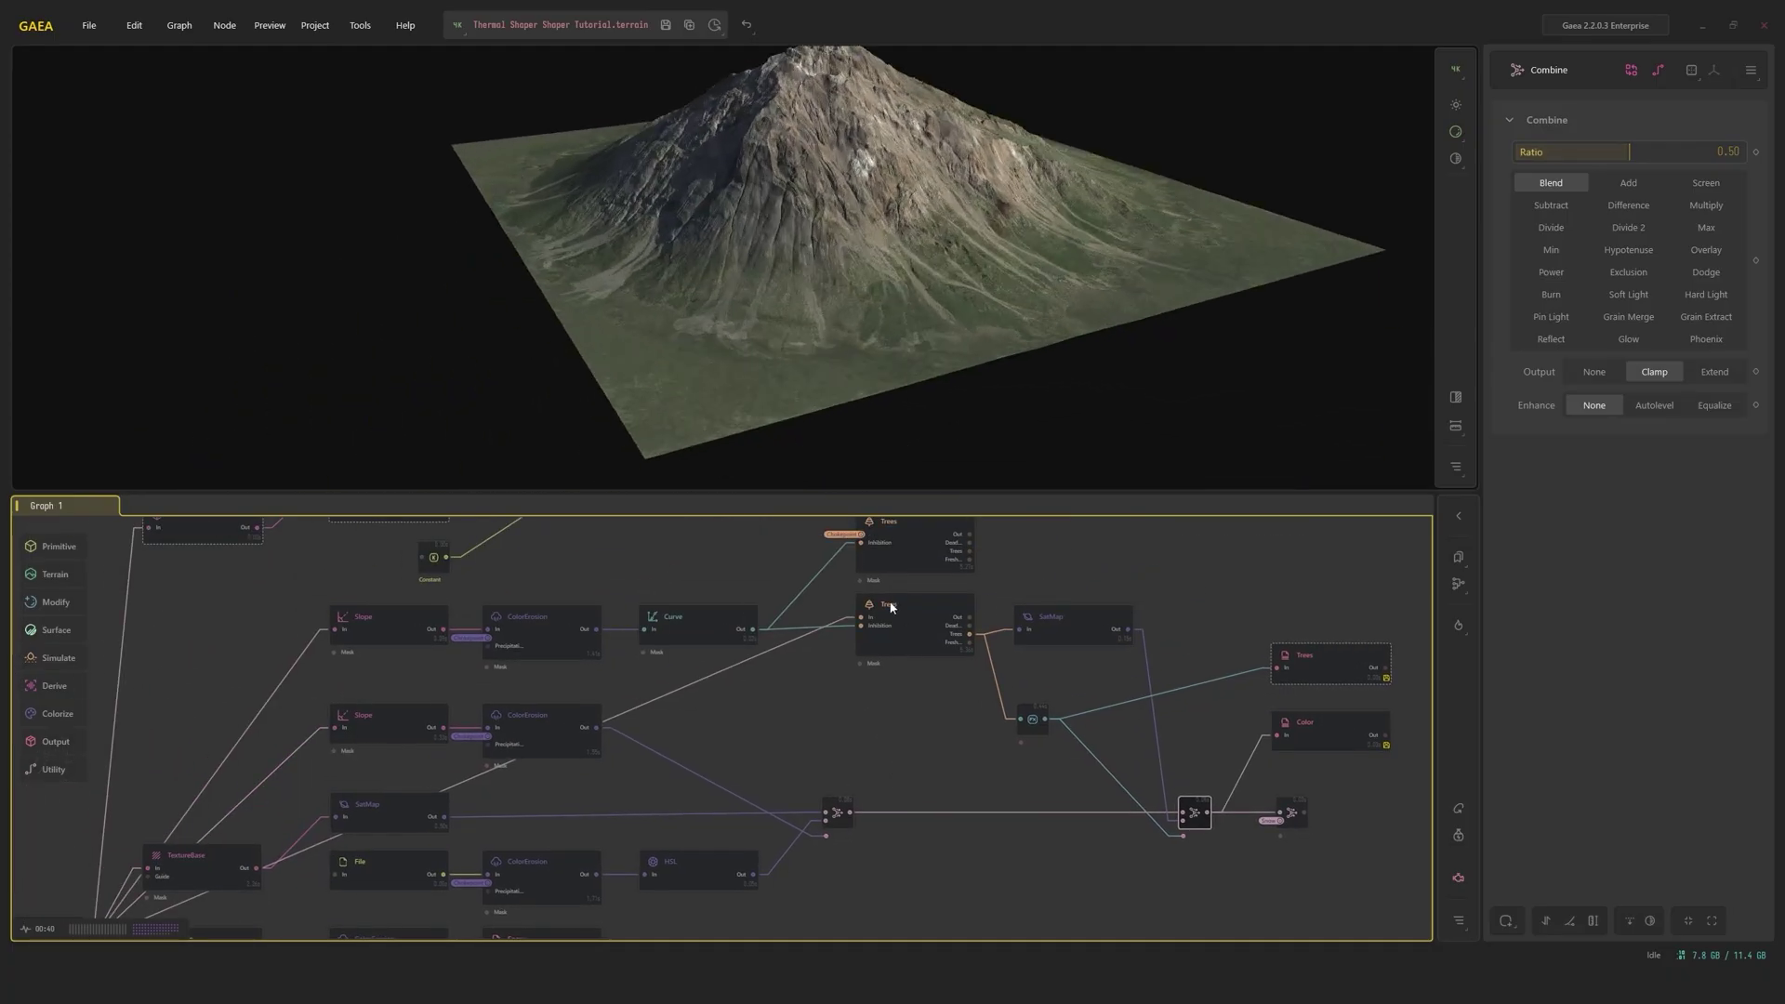
pyautogui.scroll(8, 902, 292)
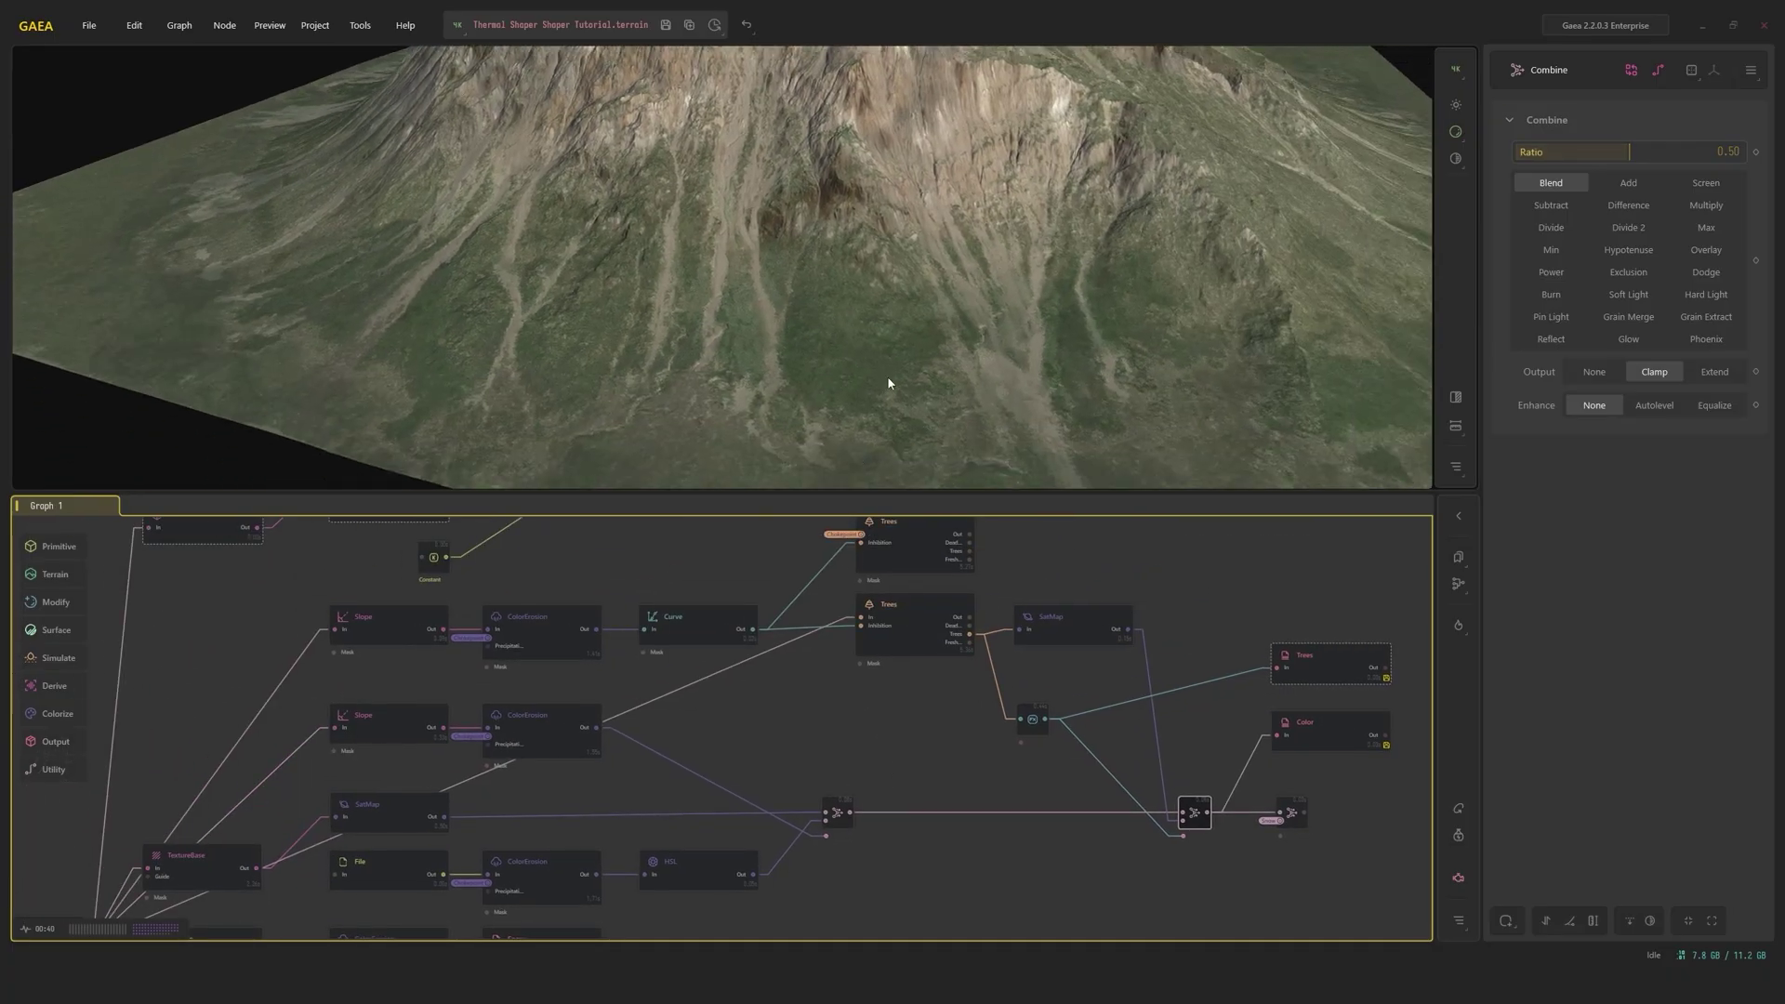
# Preview the lower Trees node and its Adjust mask, and compare them with the colour Combine they feed on the mountain's slopes
pyautogui.click(912, 625)
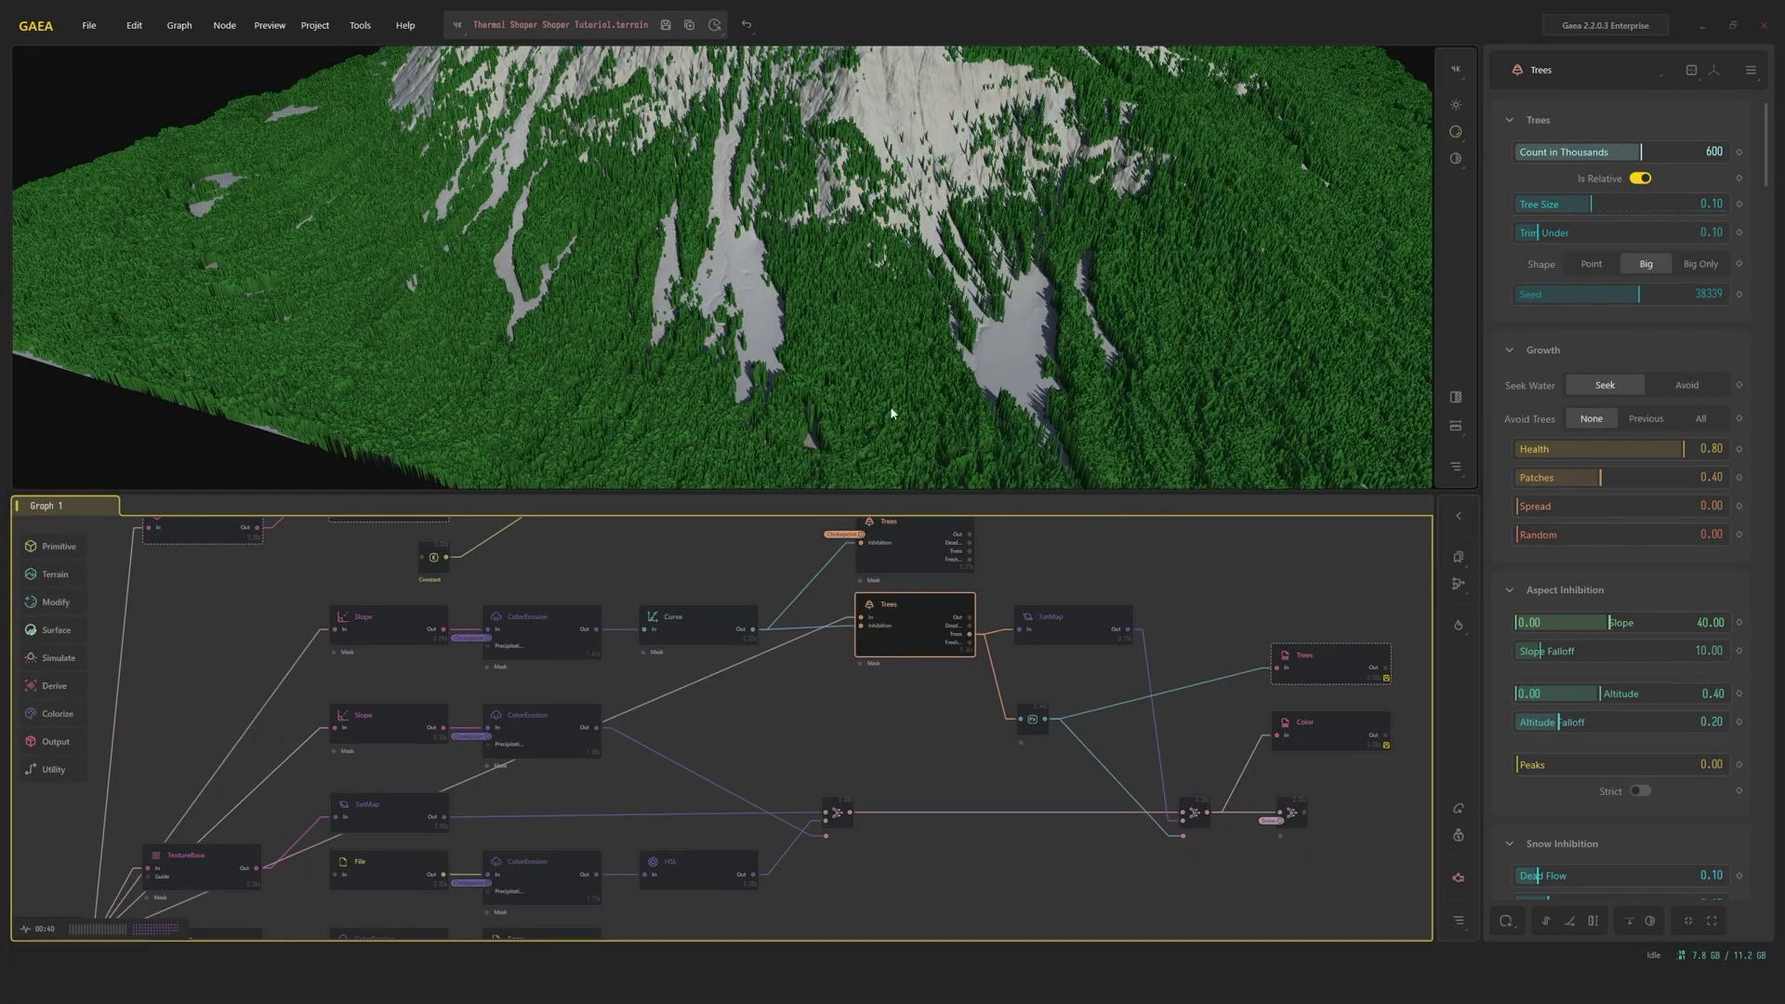
pyautogui.click(1030, 724)
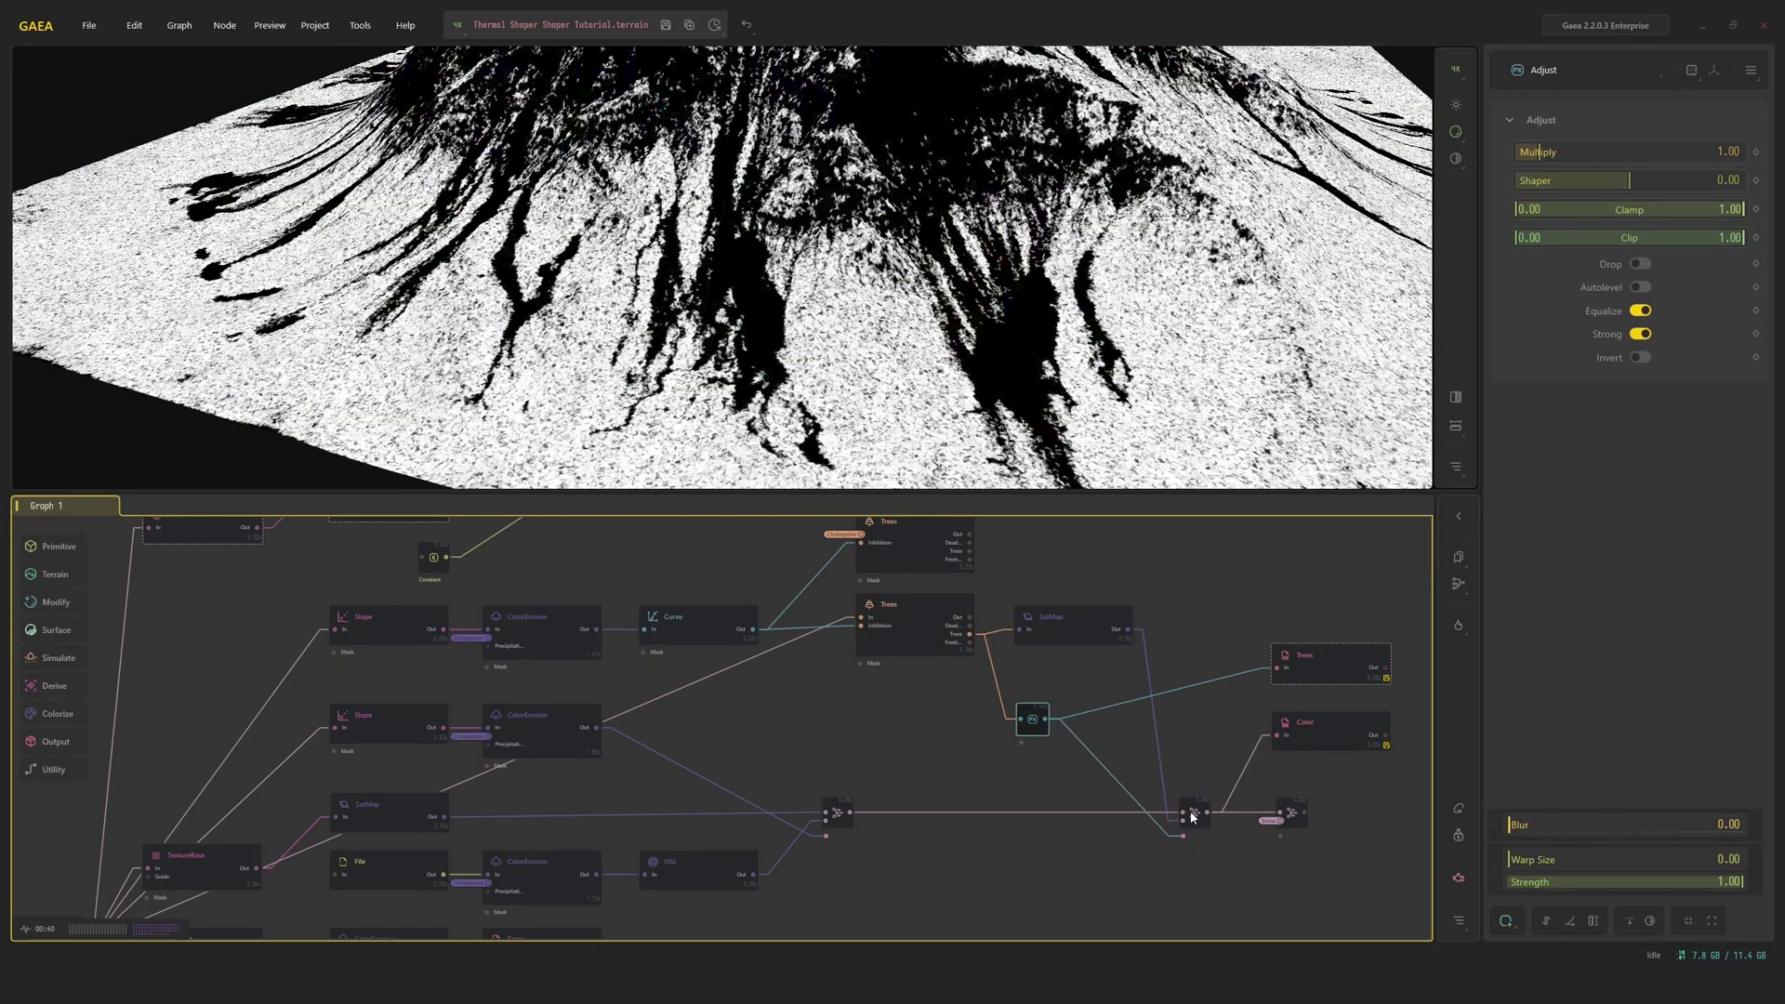
pyautogui.click(1194, 815)
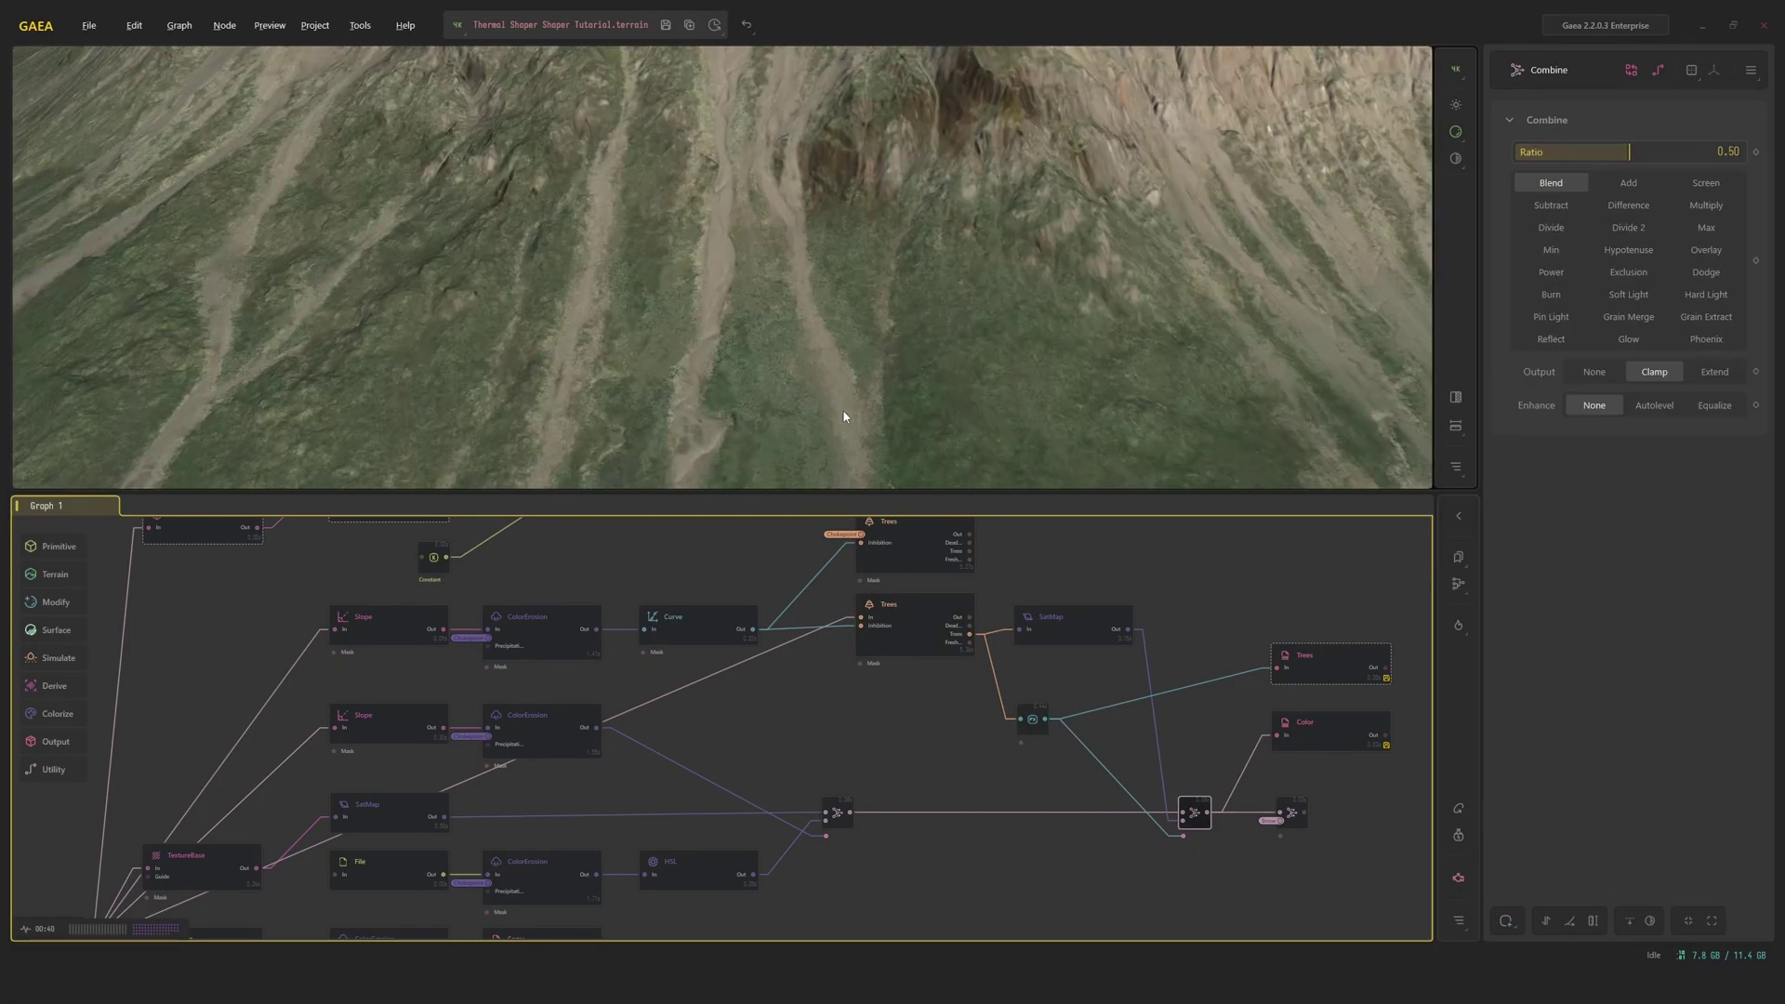
pyautogui.moveTo(842, 409)
pyautogui.mouseDown()
pyautogui.moveTo(935, 535)
pyautogui.moveTo(867, 300)
pyautogui.moveTo(829, 311)
pyautogui.moveTo(861, 345)
pyautogui.moveTo(847, 378)
pyautogui.mouseUp()
pyautogui.scroll(-5, 883, 405)
pyautogui.scroll(3, 861, 345)
# Inspect the Color output's export settings and preview the final Screen Combine that adds snow to the coloured terrain
pyautogui.moveTo(945, 664); pyautogui.dragTo(664, 645)
pyautogui.click(1030, 732)
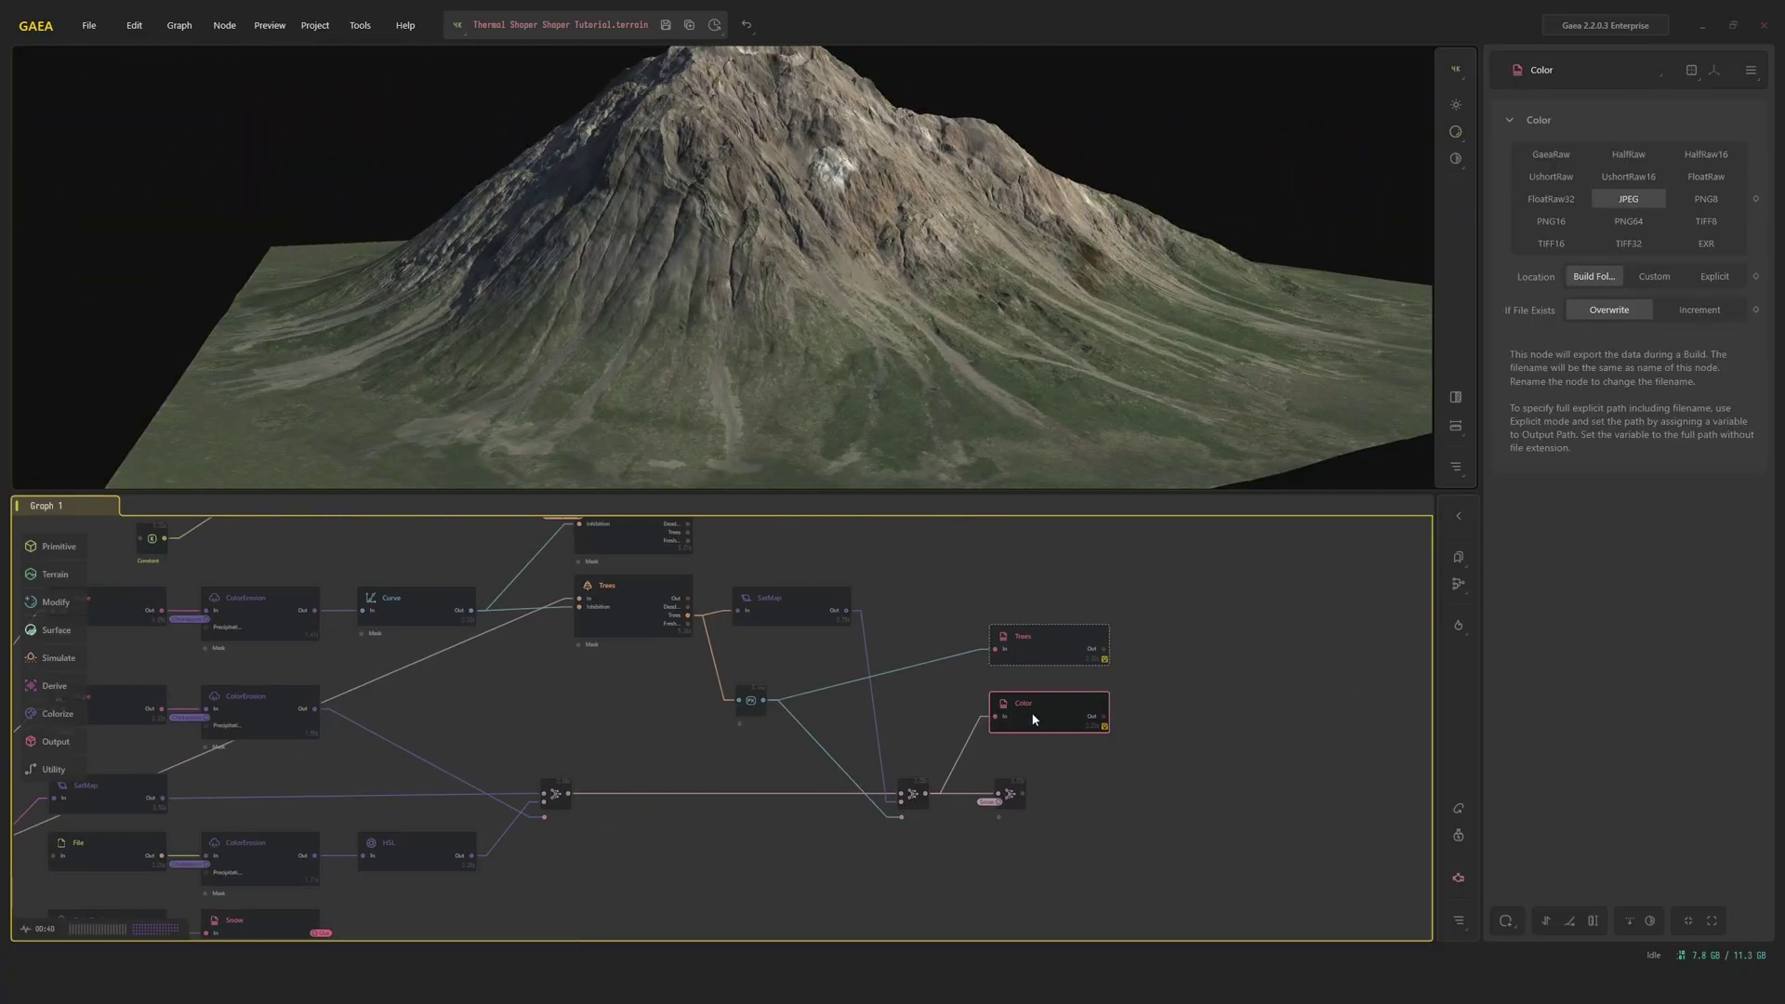
pyautogui.click(1010, 796)
# Preview the upper Trees node with Point-shaped trees, and the final Screen Combine on the tree-covered mountain
pyautogui.moveTo(747, 639); pyautogui.dragTo(979, 765)
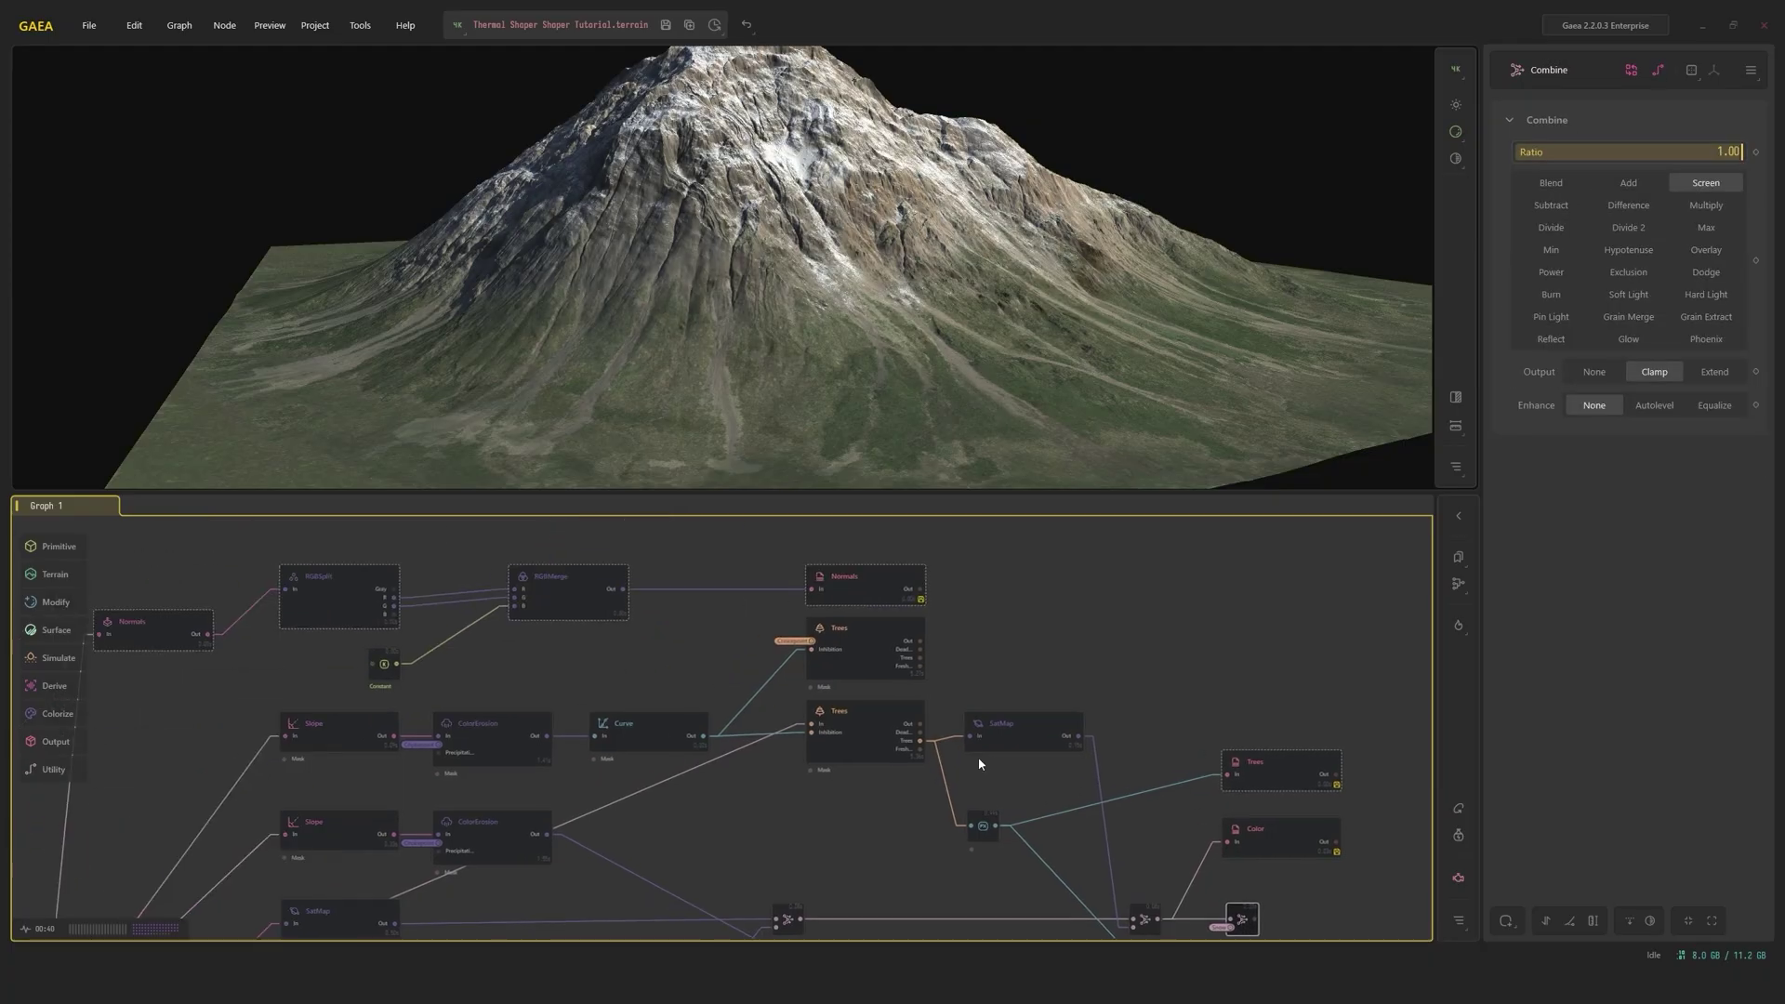
pyautogui.click(874, 643)
pyautogui.moveTo(1189, 866); pyautogui.dragTo(850, 701)
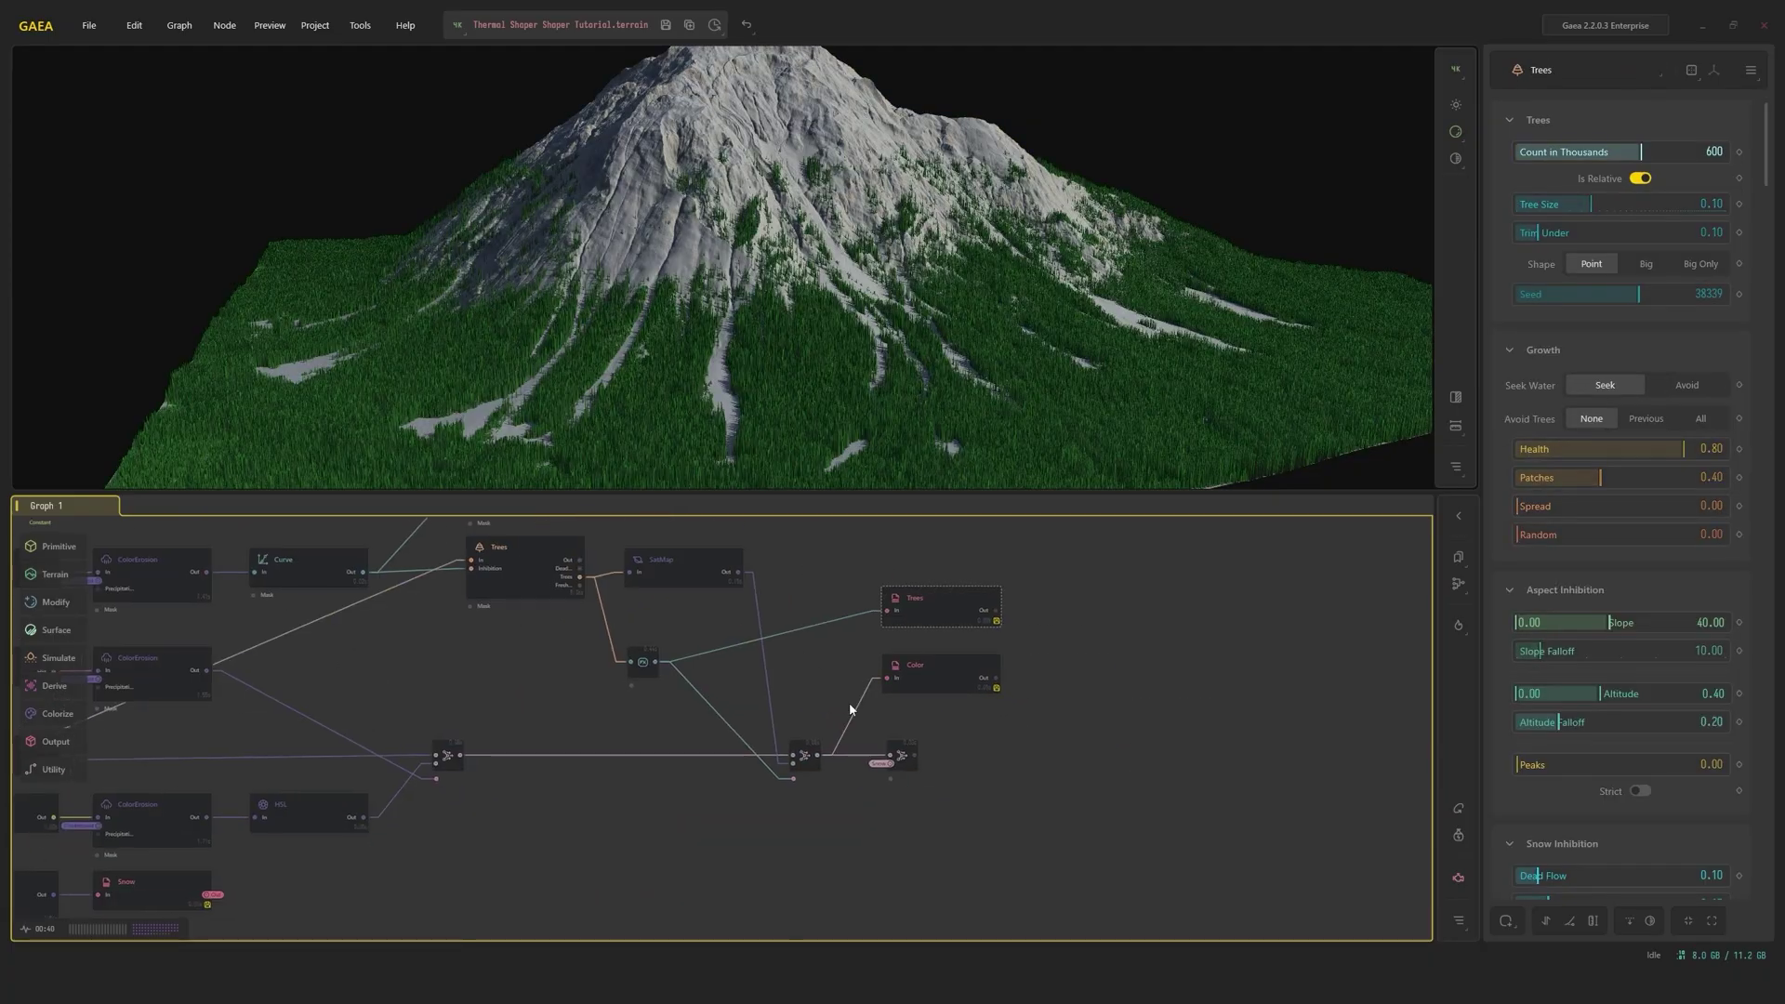
pyautogui.click(901, 755)
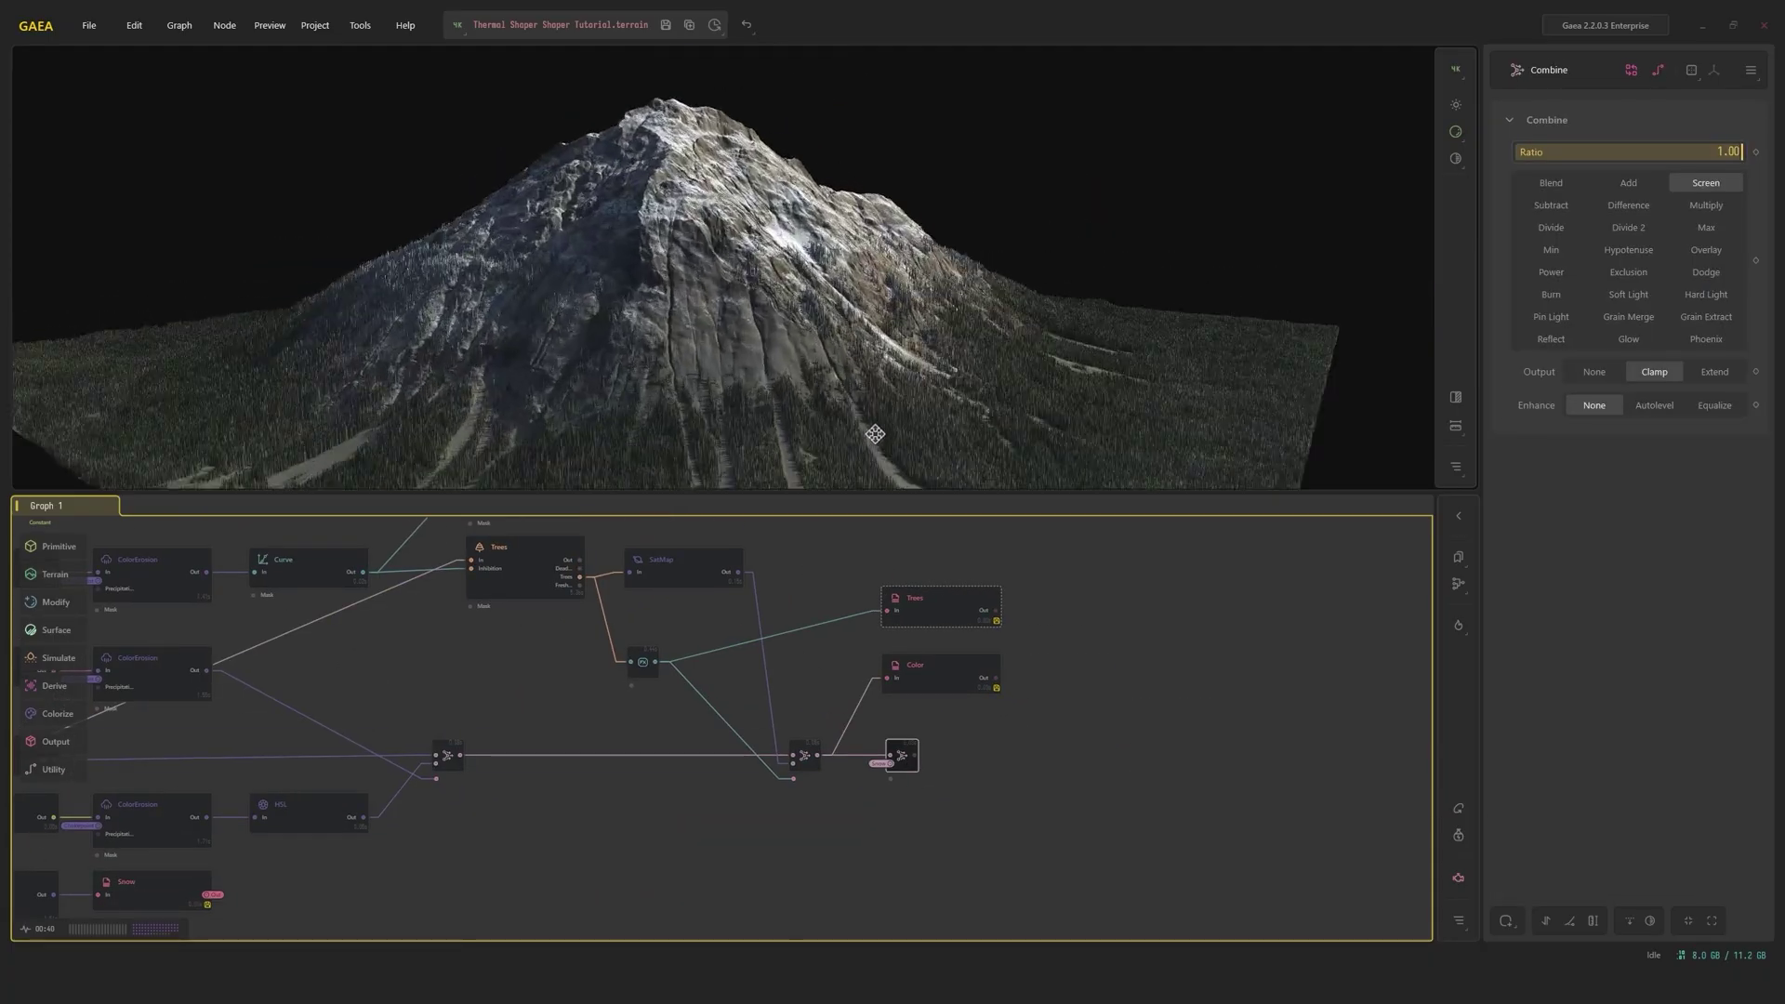
pyautogui.scroll(5, 867, 423)
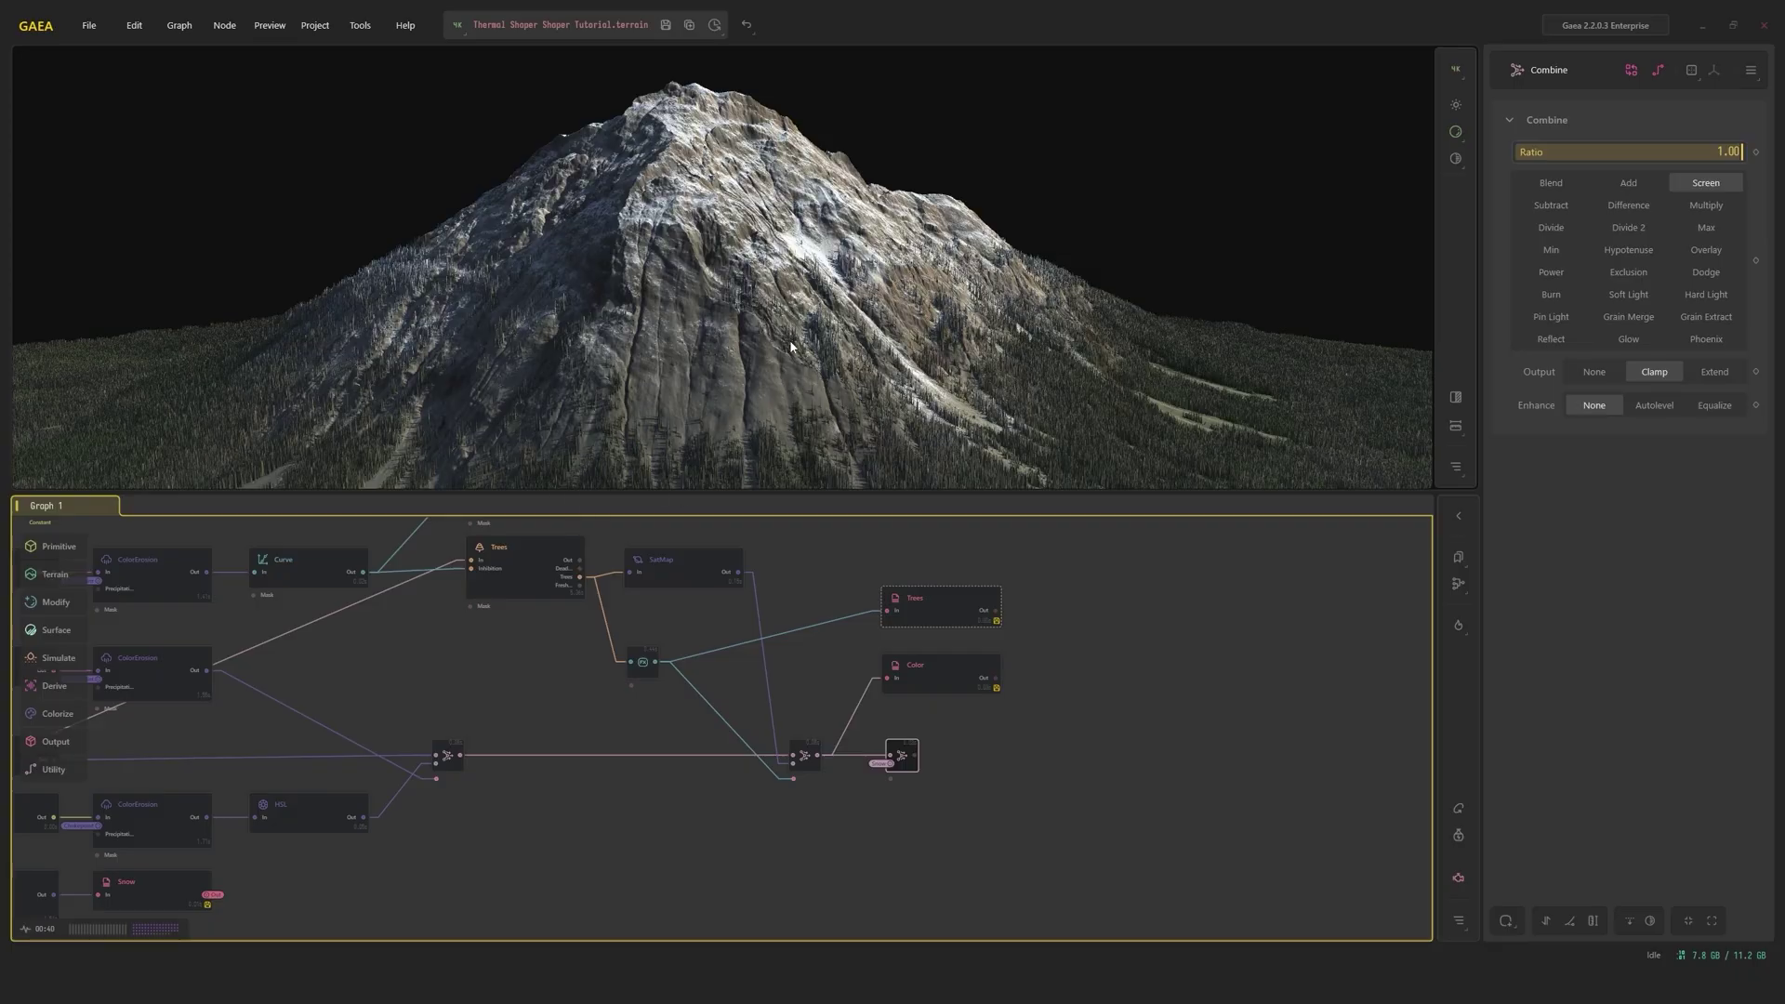
# Examine the final forested, snow-covered mountain from its shaded and sunlit sides at several distances
pyautogui.moveTo(791, 342)
pyautogui.mouseDown()
pyautogui.moveTo(738, 339)
pyautogui.moveTo(701, 294)
pyautogui.moveTo(769, 294)
pyautogui.moveTo(768, 338)
pyautogui.mouseUp()
pyautogui.scroll(-3, 734, 326)
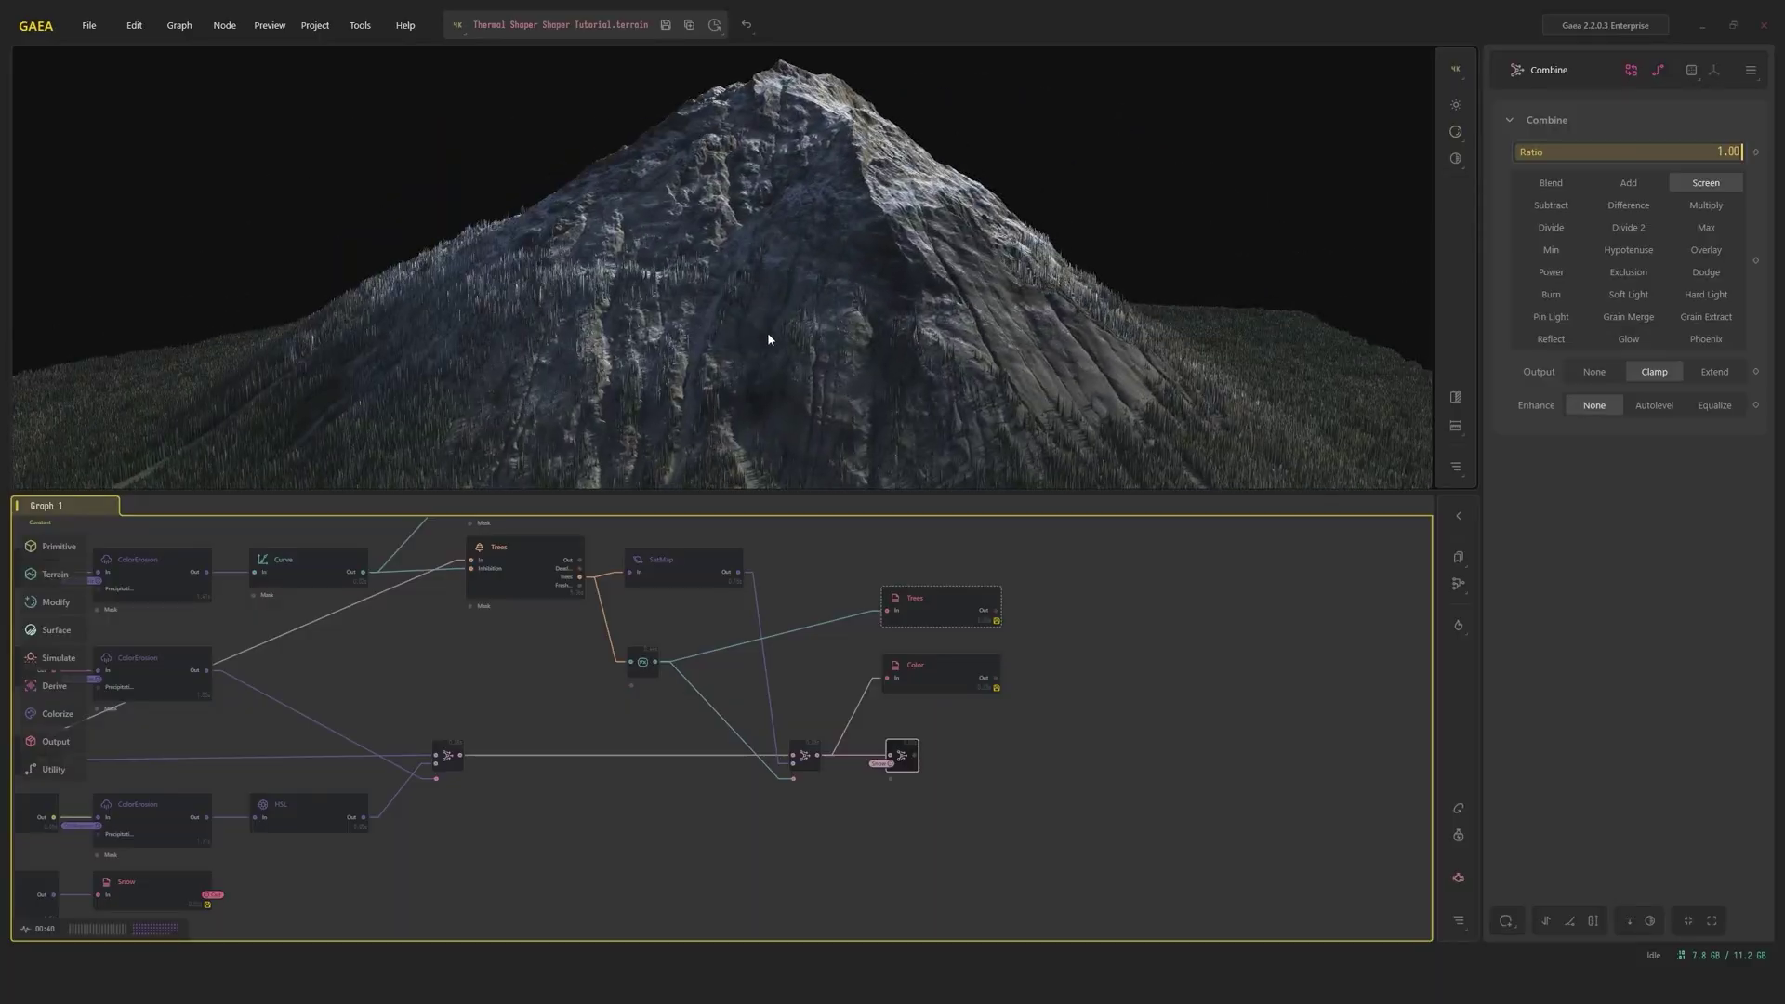
pyautogui.moveTo(485, 405); pyautogui.dragTo(778, 329)
pyautogui.scroll(-4, 669, 326)
pyautogui.scroll(-3, 690, 305)
pyautogui.scroll(6, 690, 305)
pyautogui.scroll(-5, 748, 339)
pyautogui.scroll(3, 790, 338)
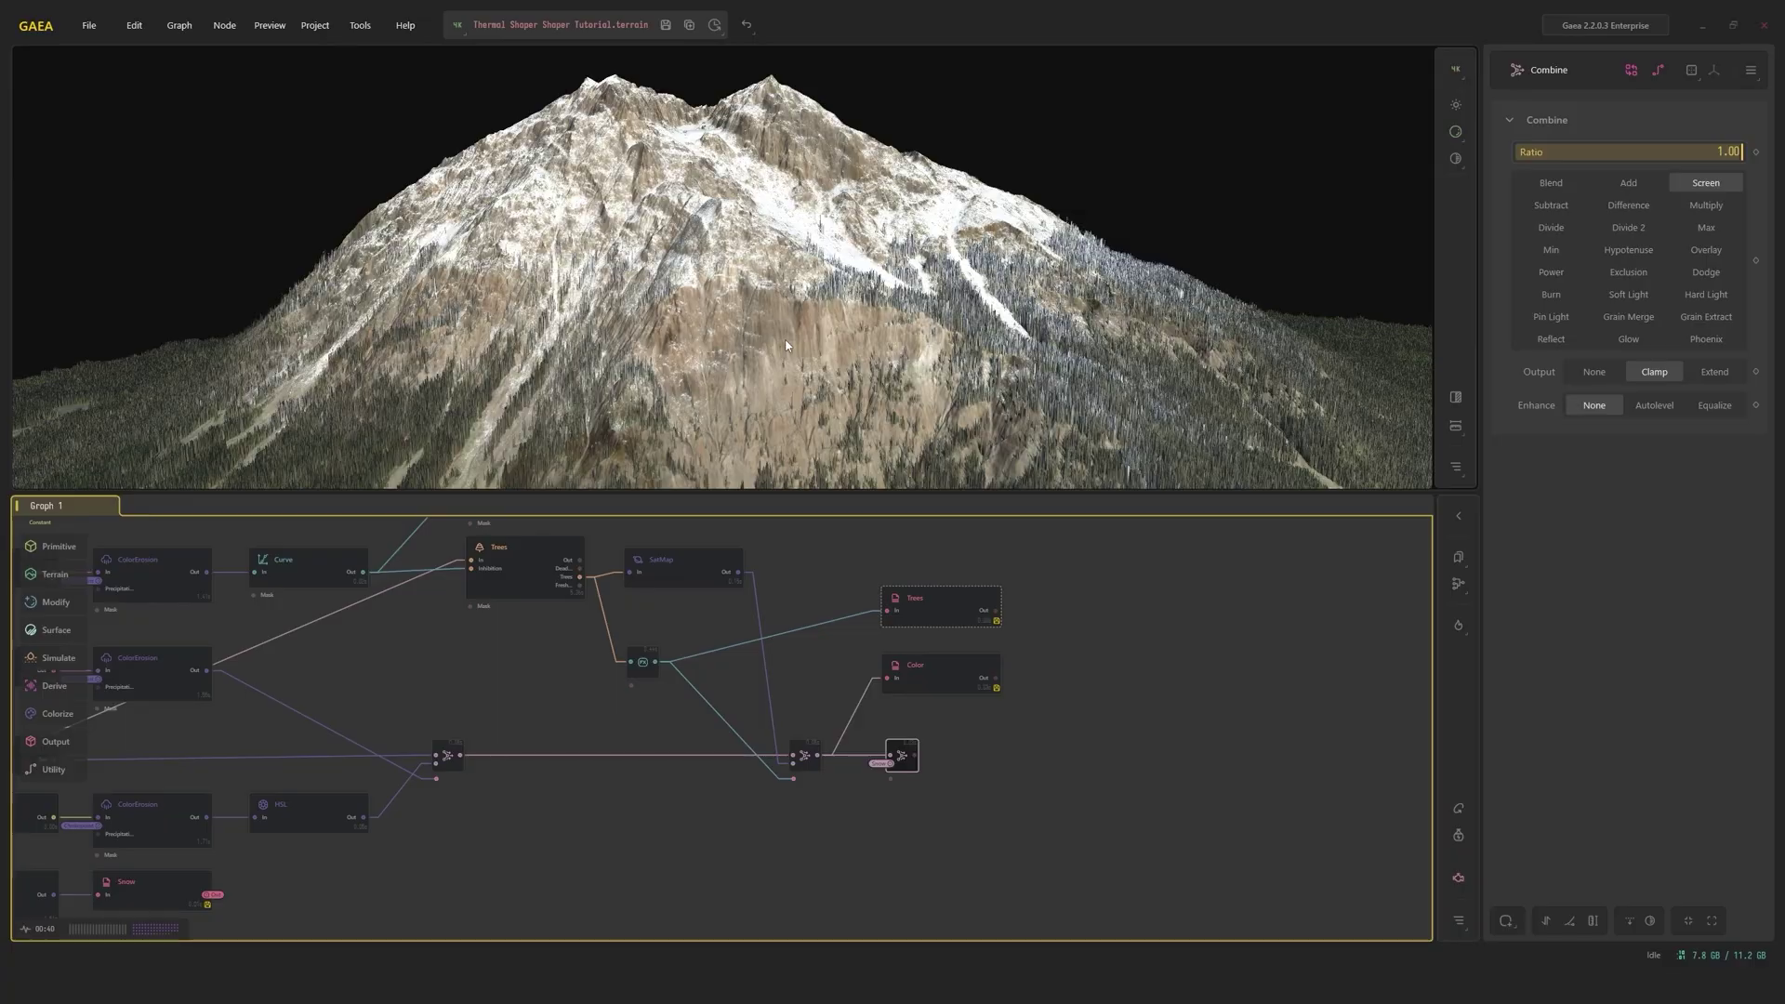
# Inspect the final mountain's debris channels, tree line and snowy rock faces up close from different angles
pyautogui.moveTo(717, 368); pyautogui.dragTo(831, 368)
pyautogui.scroll(3, 822, 351)
pyautogui.scroll(-2, 824, 365)
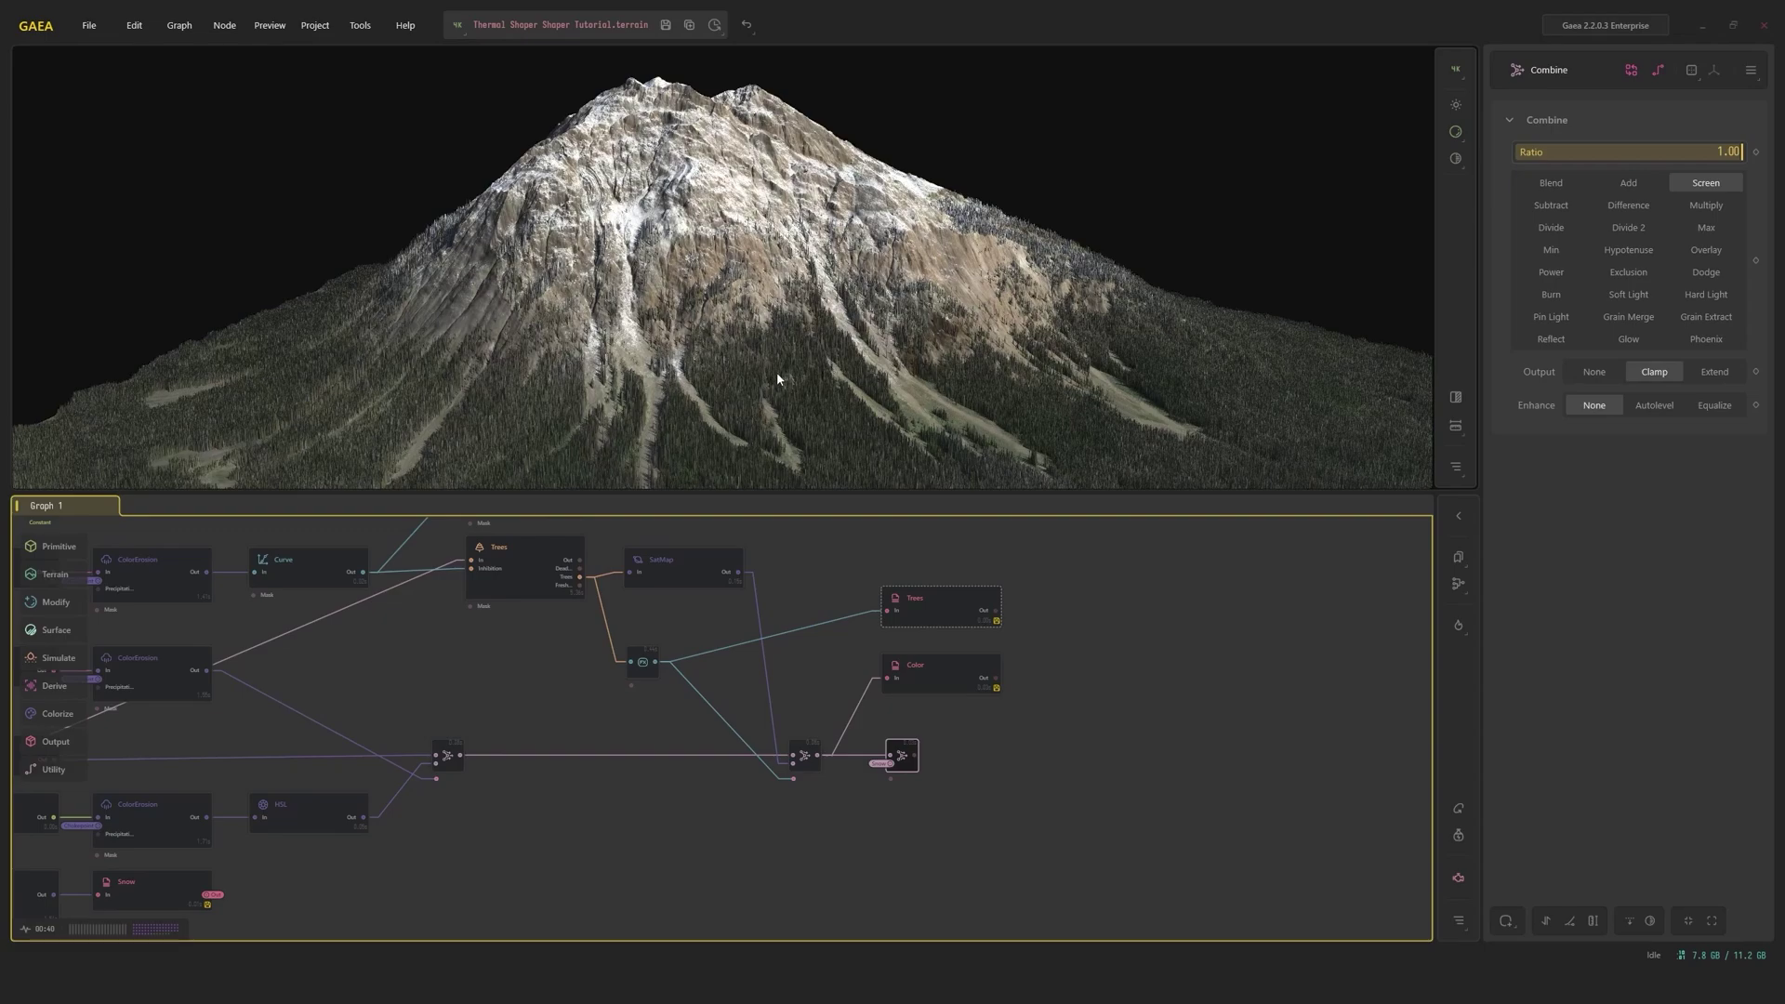
pyautogui.moveTo(778, 373); pyautogui.dragTo(760, 351)
pyautogui.scroll(4, 760, 351)
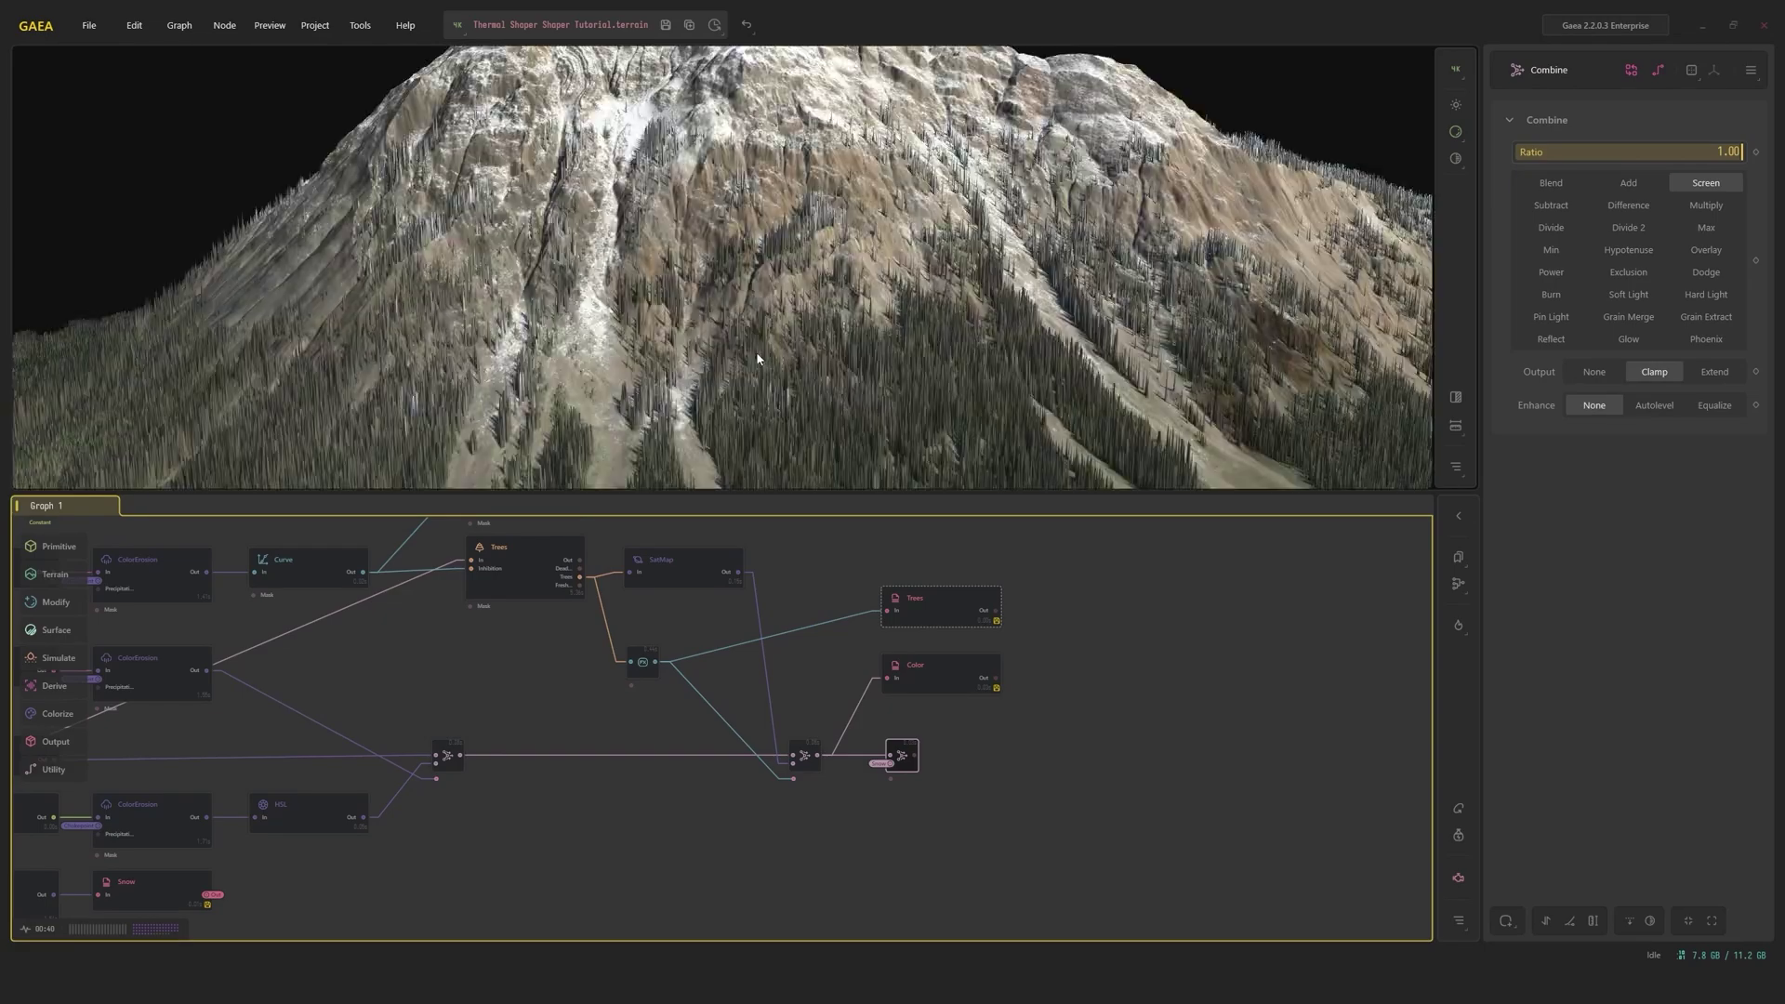
pyautogui.scroll(-3, 688, 226)
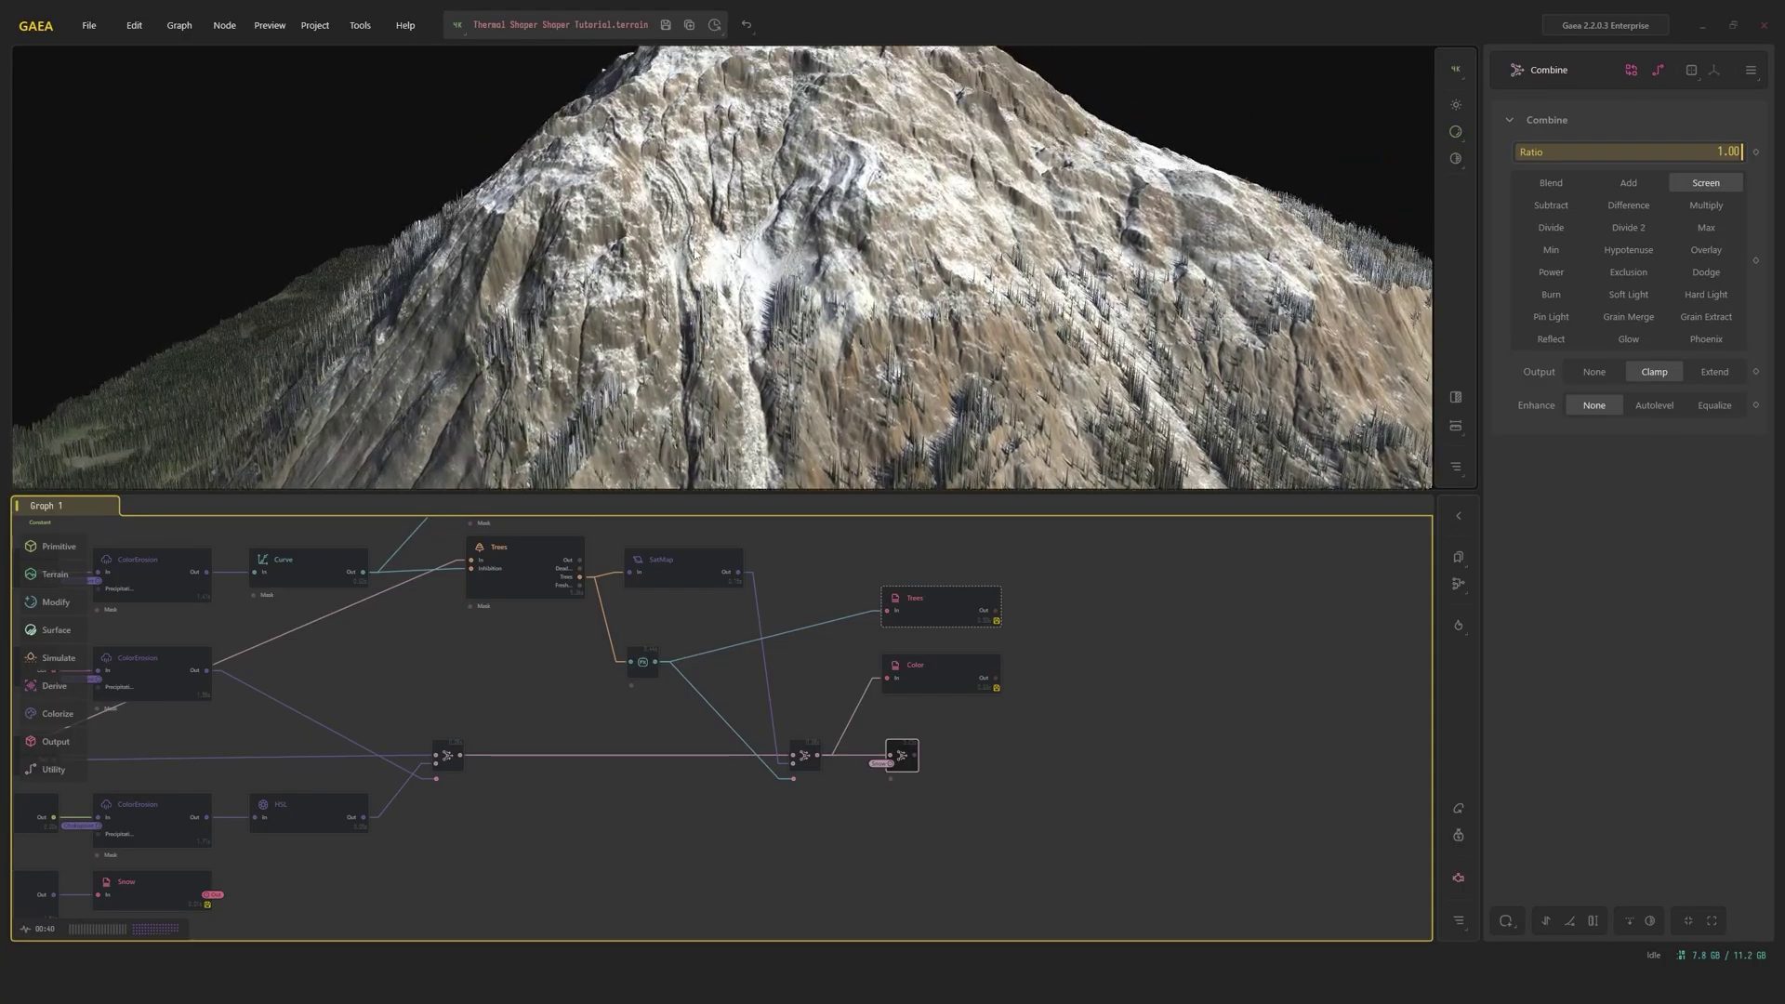
pyautogui.scroll(-2, 636, 224)
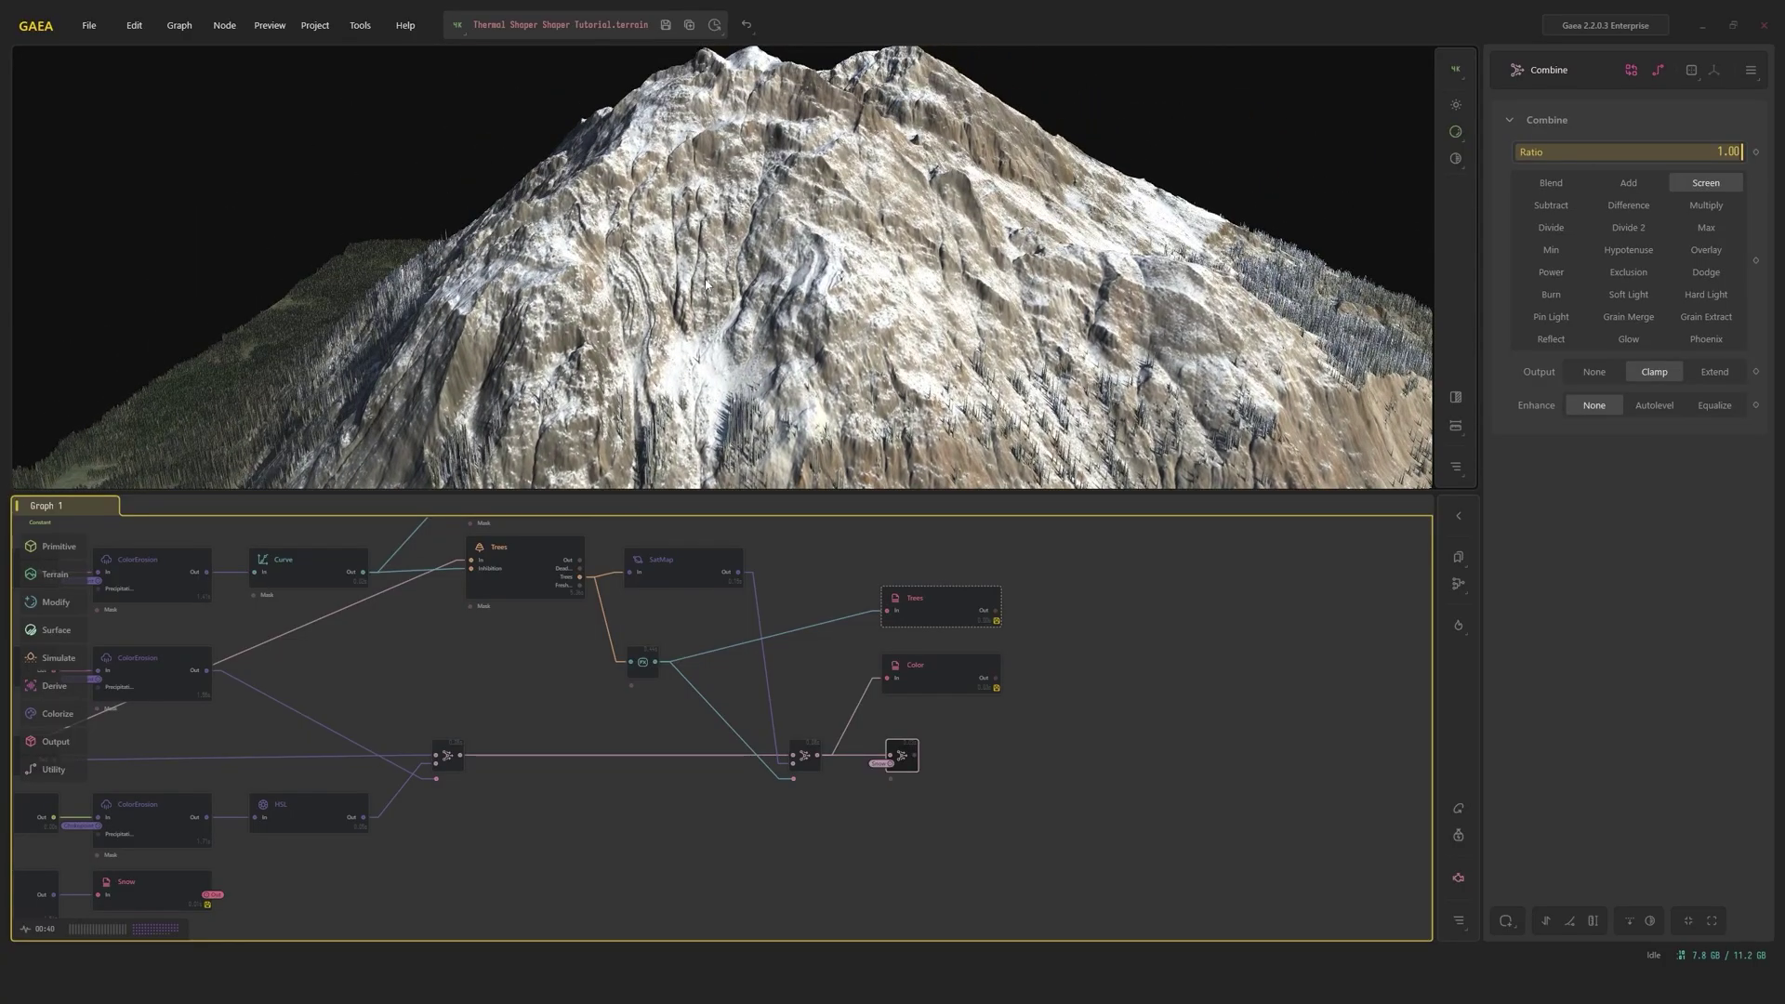
pyautogui.moveTo(707, 284); pyautogui.dragTo(638, 176)
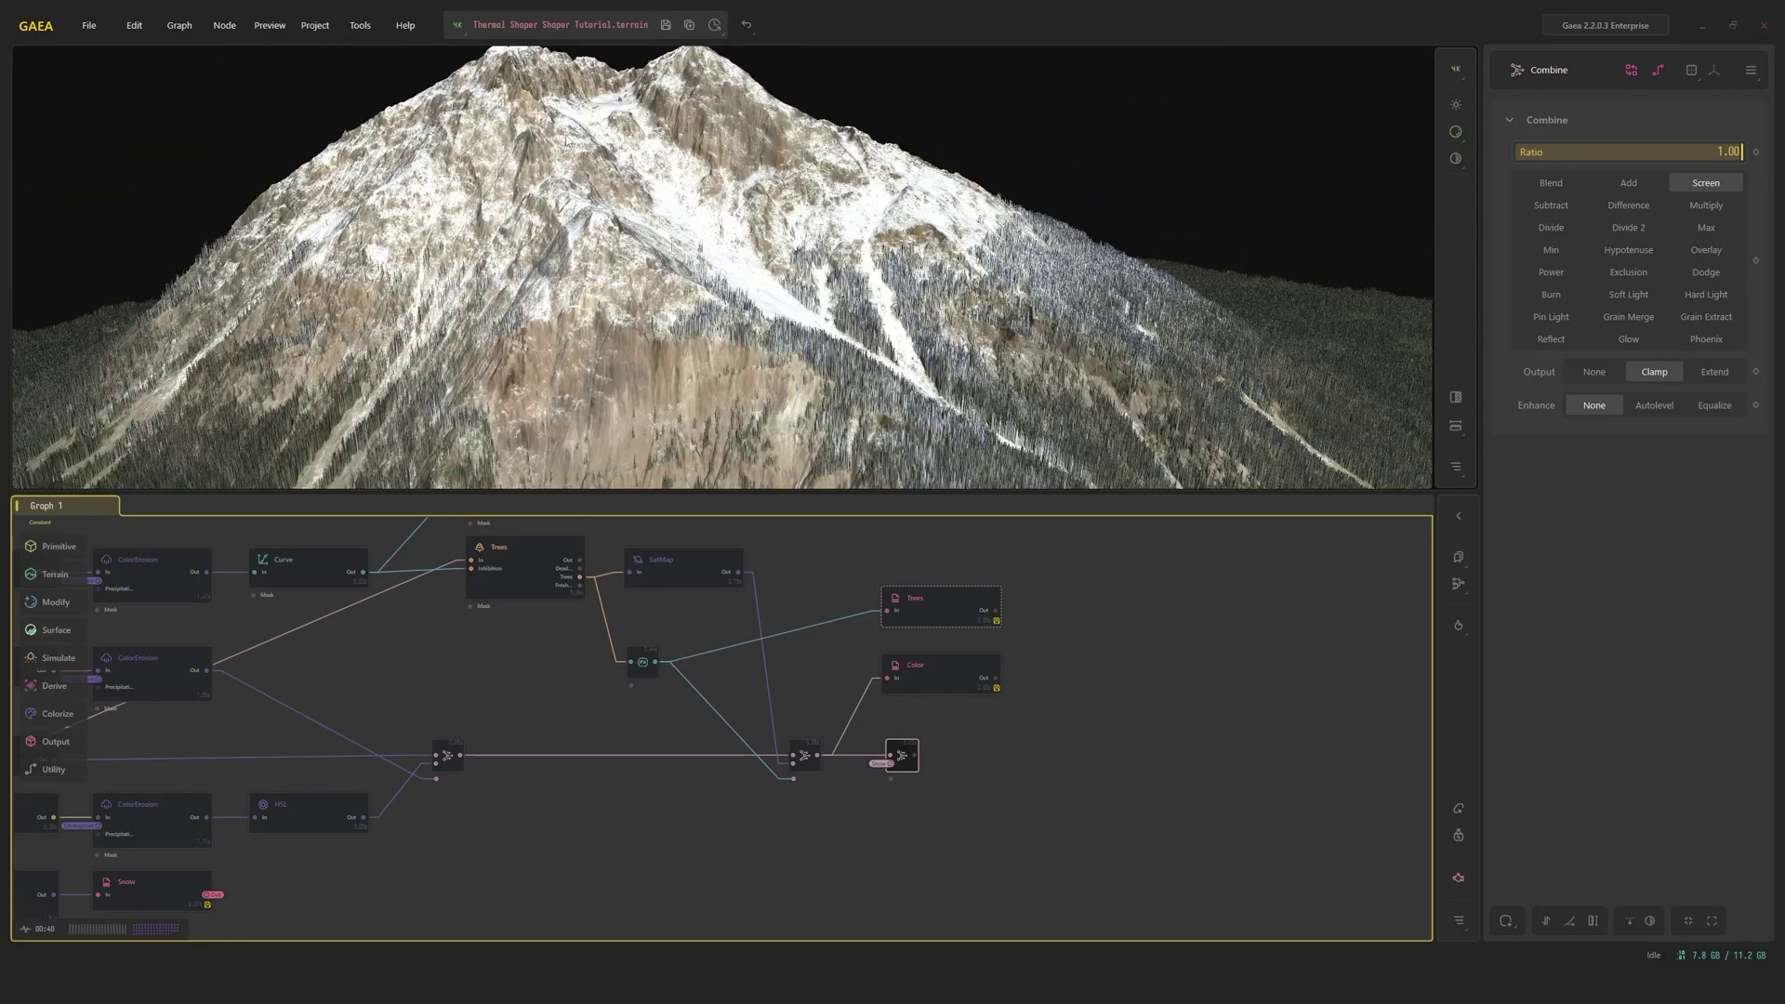
pyautogui.scroll(2, 605, 244)
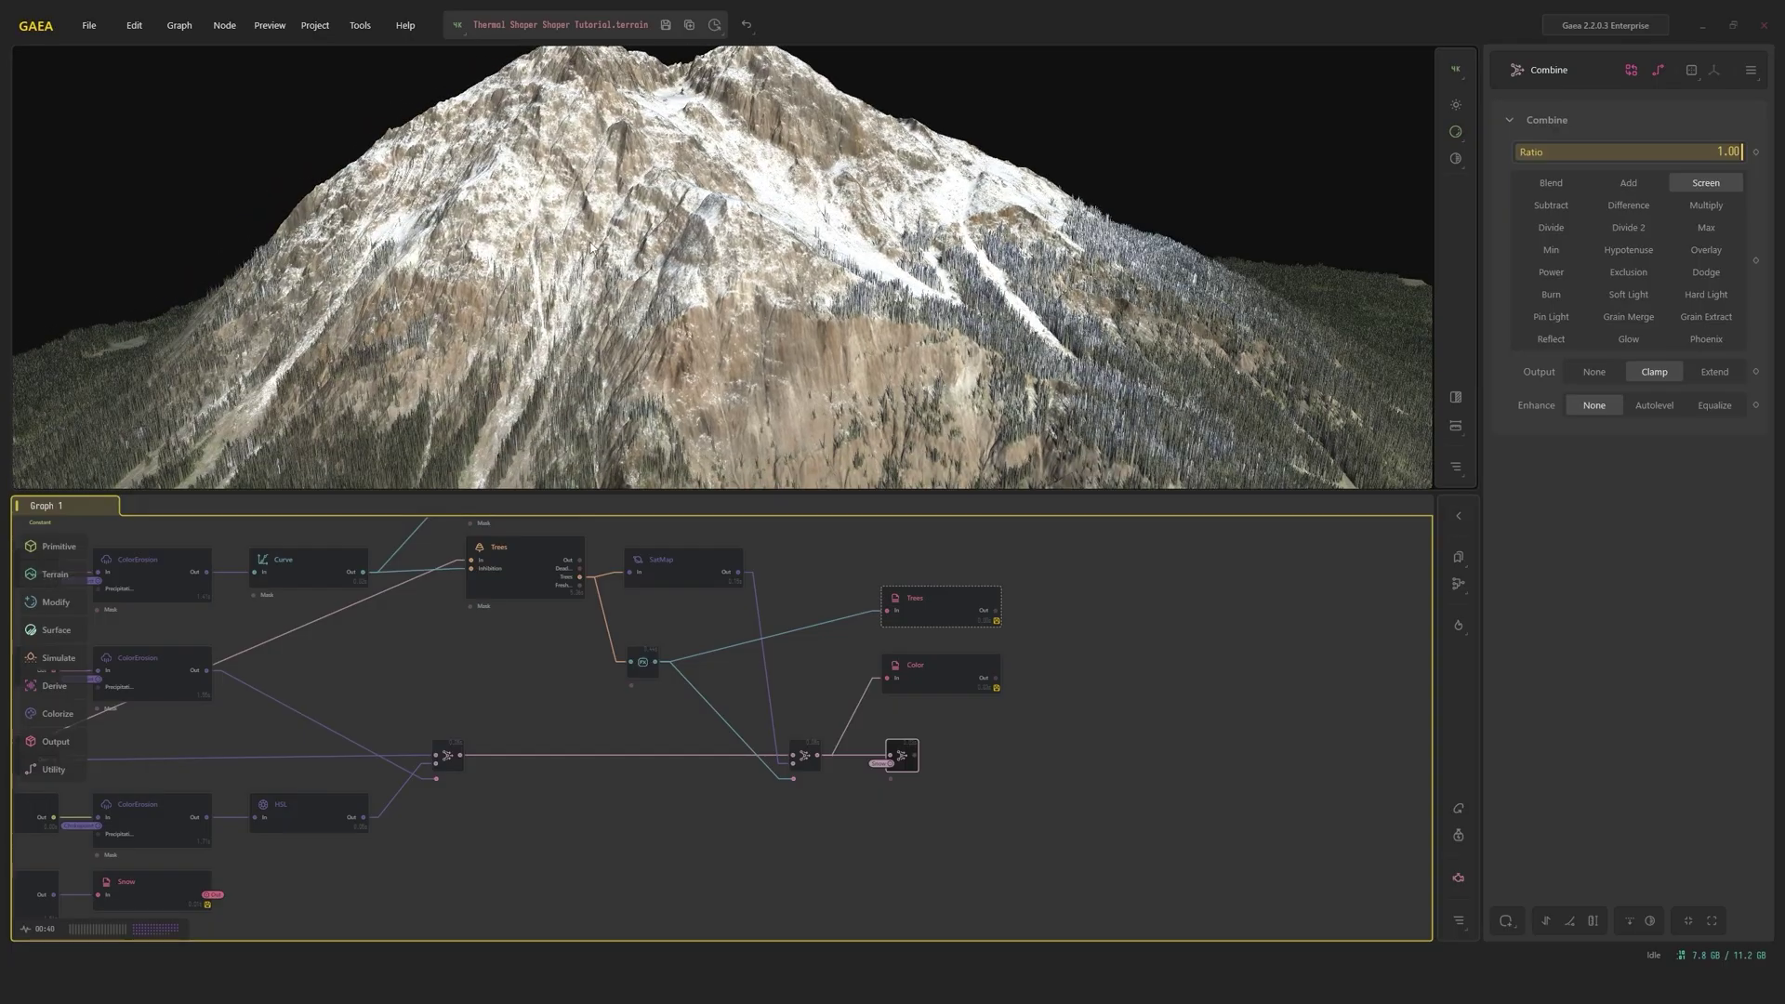